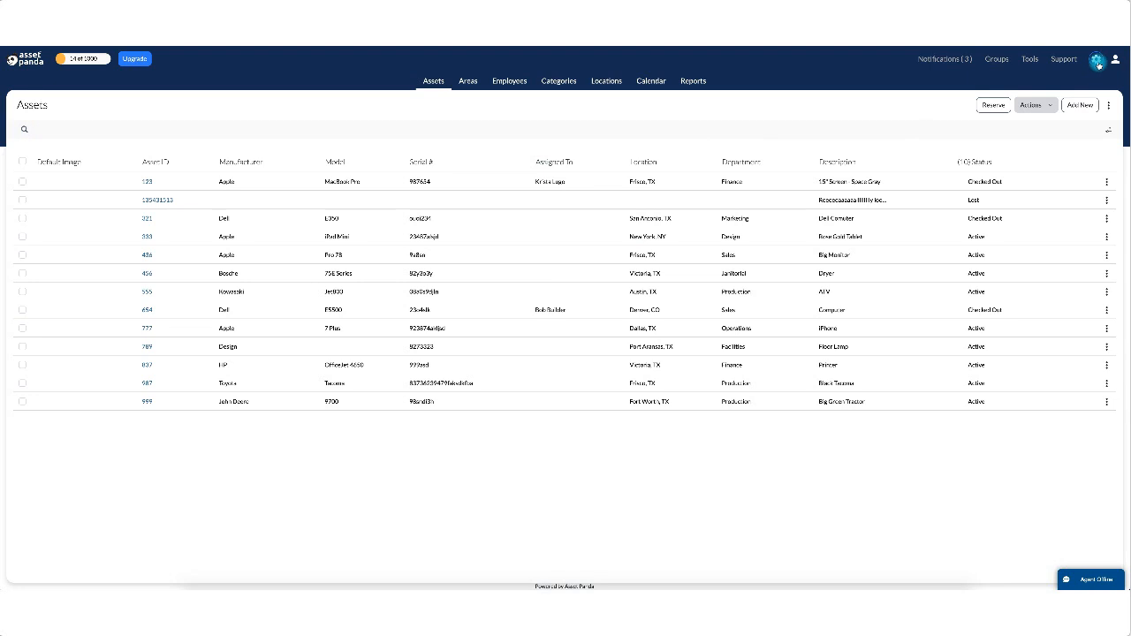
# Go to Group Settings and open Reservations in the Assets row.
pyautogui.click(1097, 62)
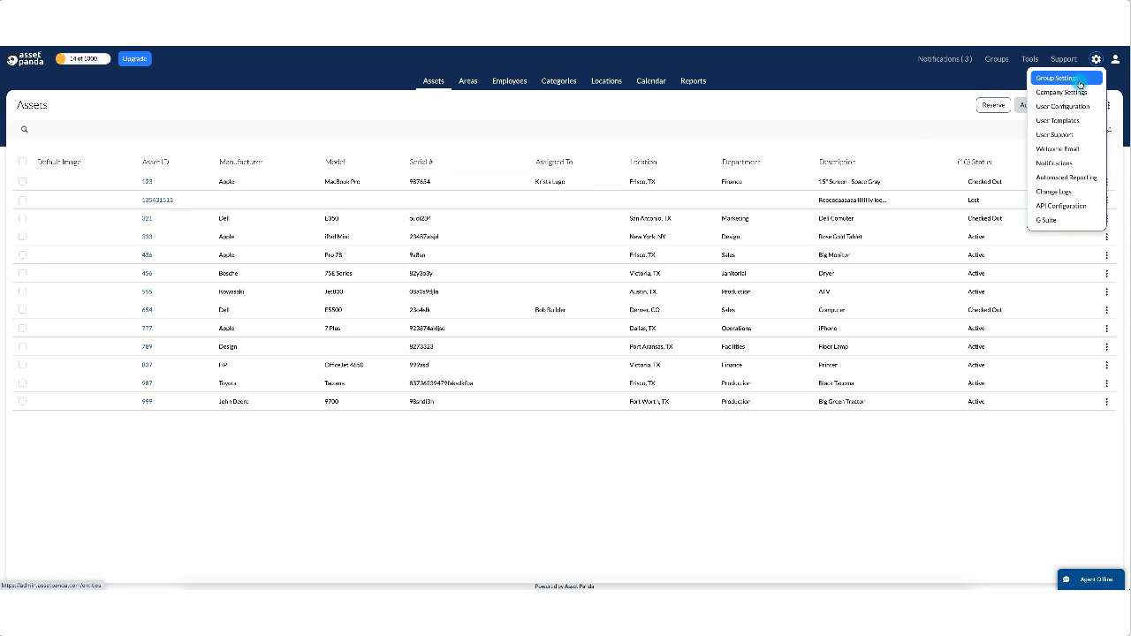
pyautogui.click(1079, 84)
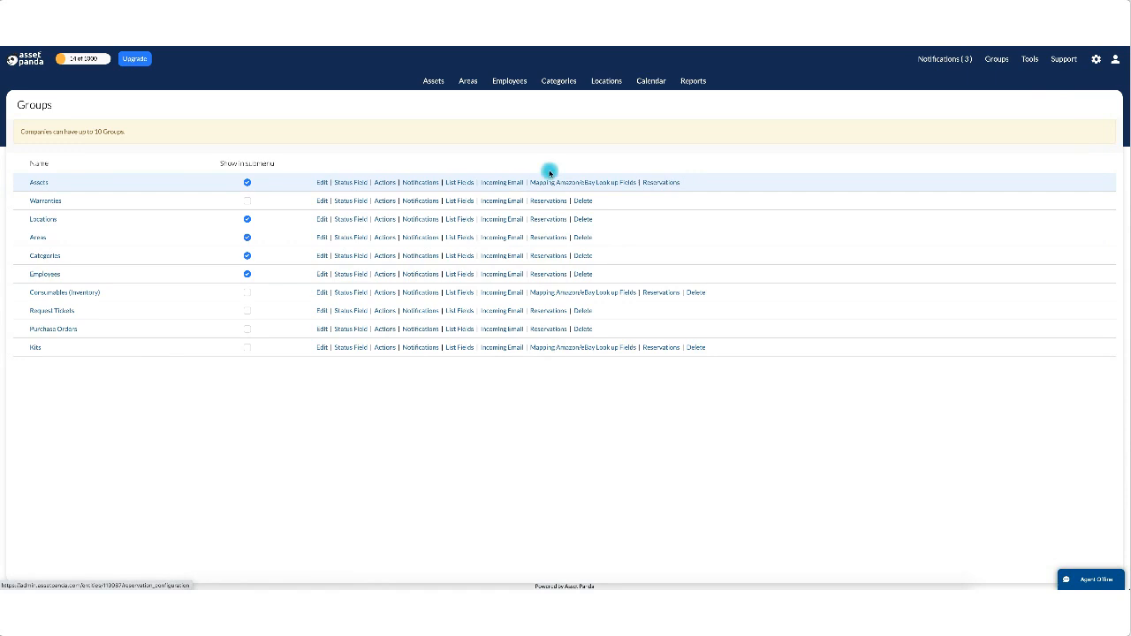
pyautogui.click(1096, 62)
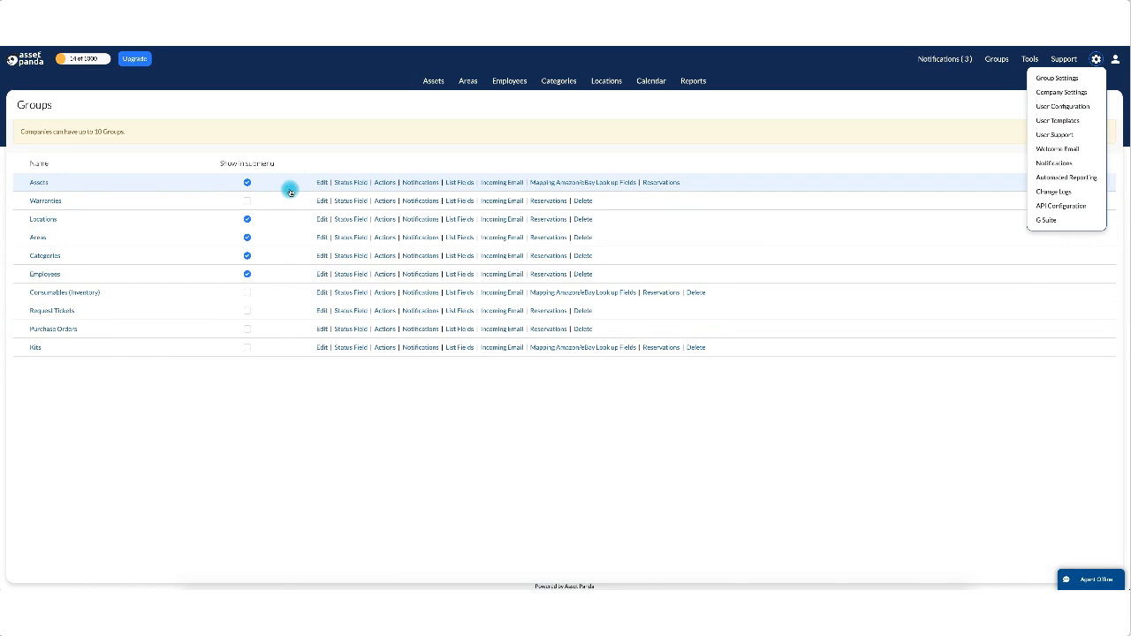
pyautogui.click(669, 184)
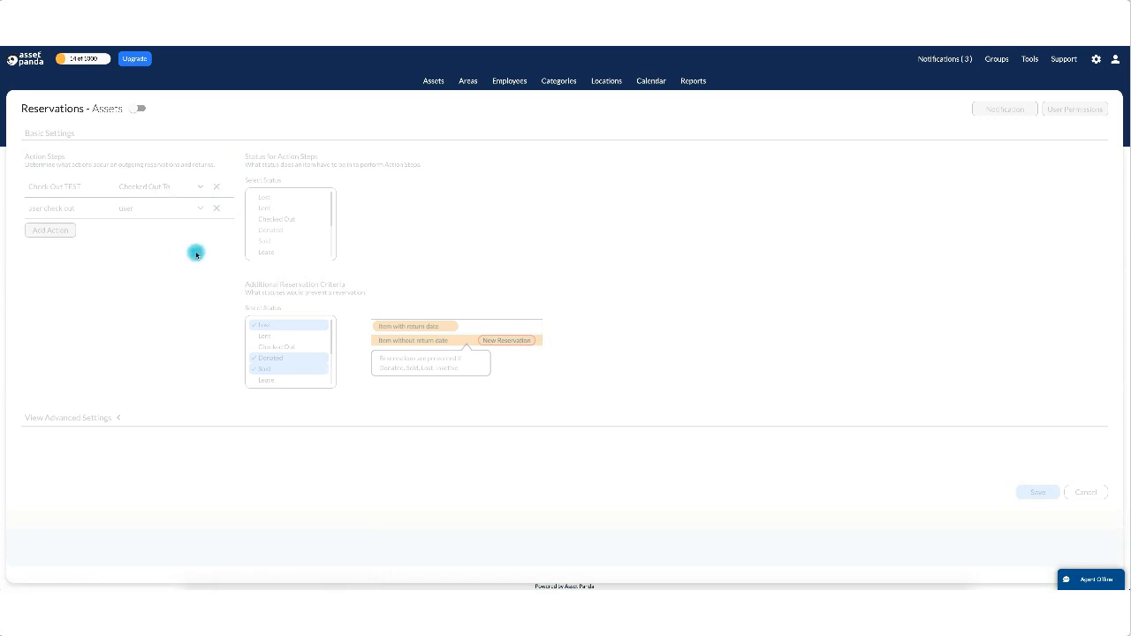
# Enable Assets reservations and remove the user check out and Check Out TEST action steps.
pyautogui.click(140, 109)
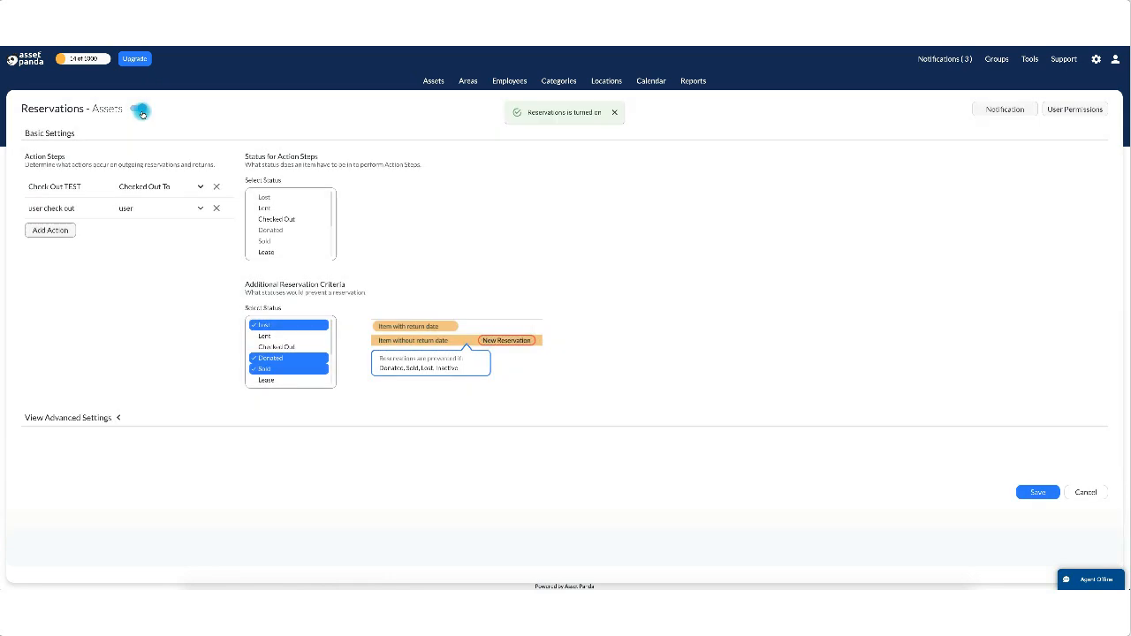
pyautogui.click(217, 208)
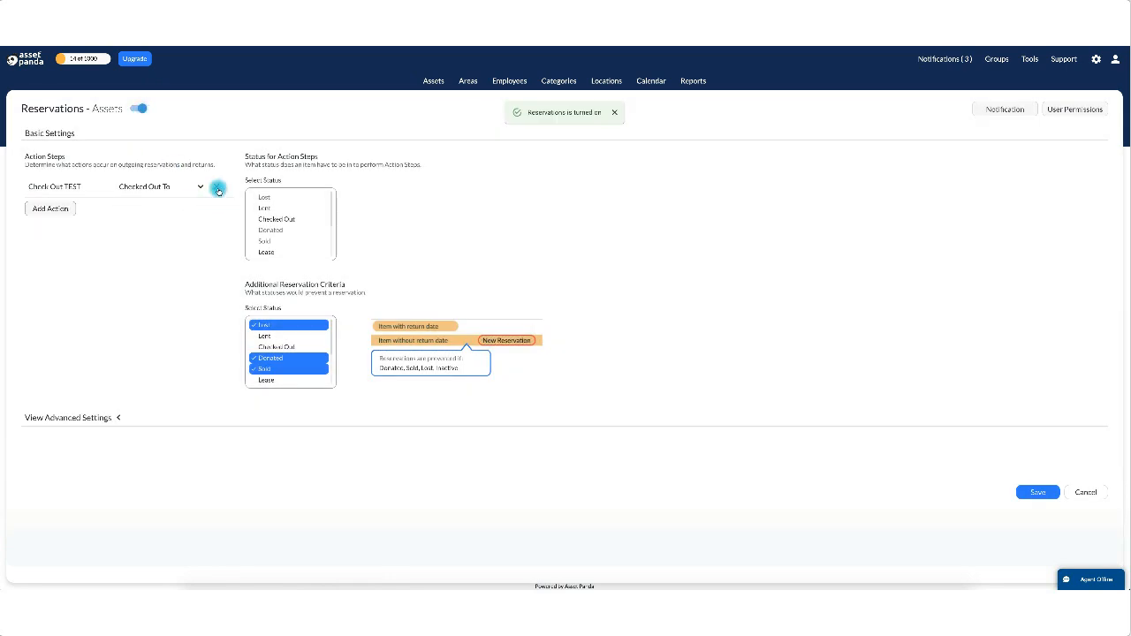
pyautogui.click(216, 191)
# Deselect Donated, Sold and Lost from the additional reservation criteria.
pyautogui.click(316, 368)
pyautogui.click(316, 358)
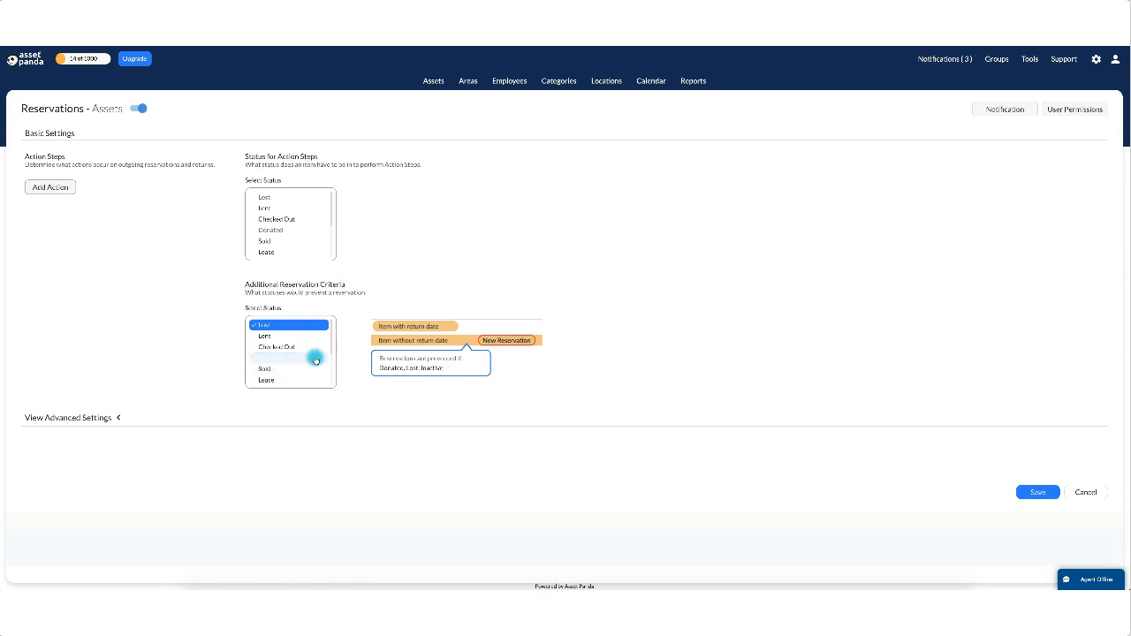
pyautogui.click(301, 325)
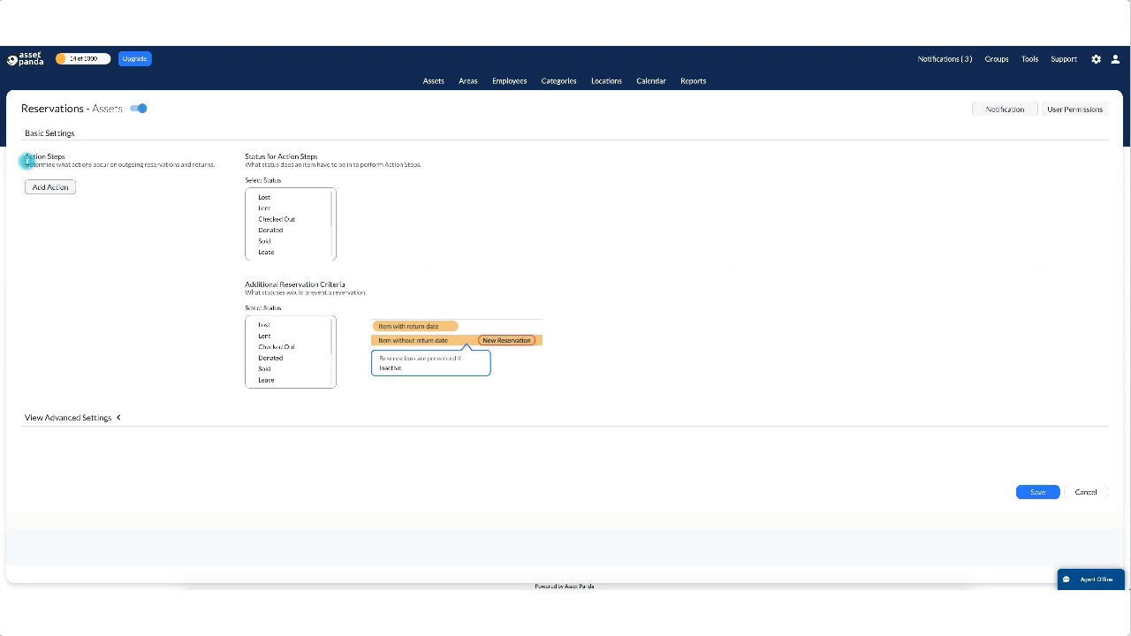
pyautogui.moveTo(25, 163); pyautogui.dragTo(219, 171)
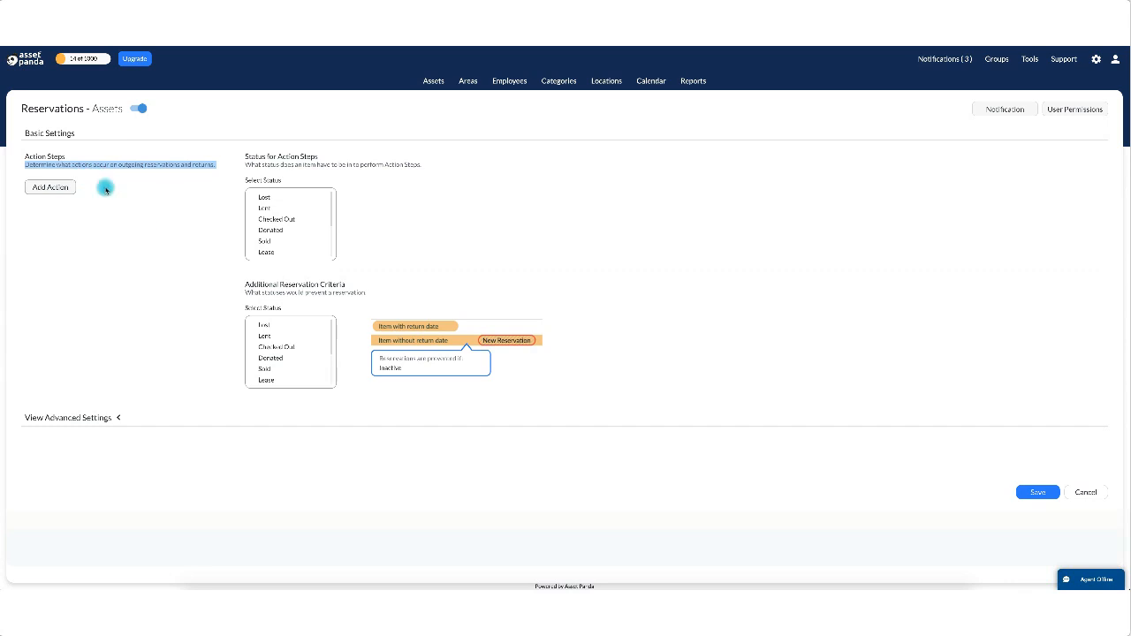
pyautogui.click(269, 197)
pyautogui.click(651, 241)
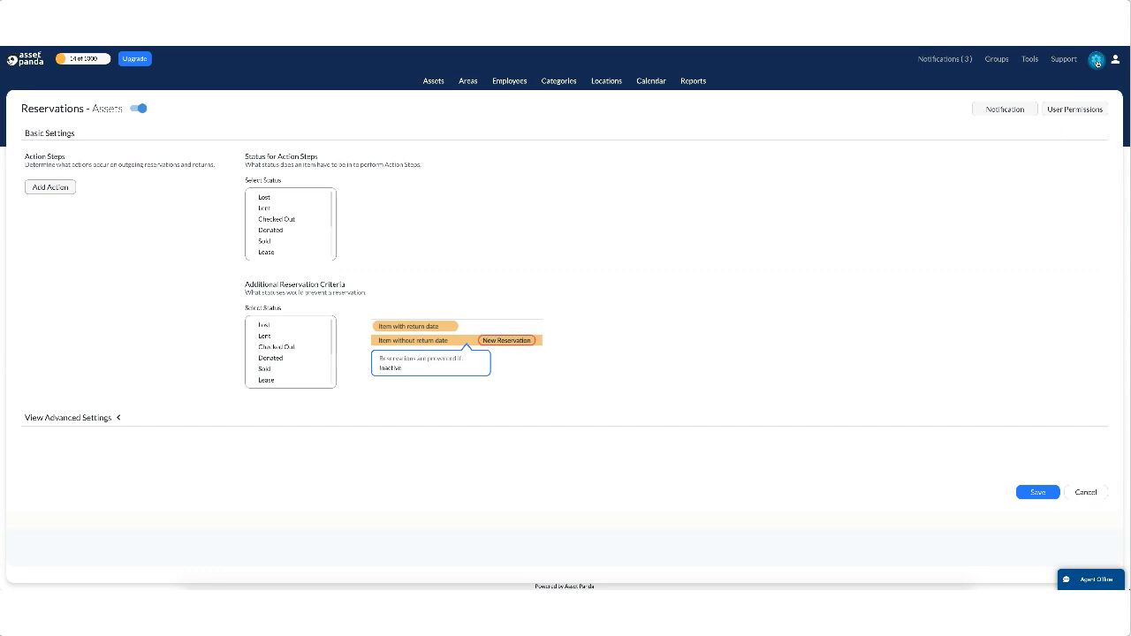
# Review the Assets group's Actions in Group Settings, then return to the Assets list.
pyautogui.click(1097, 60)
pyautogui.click(1080, 79)
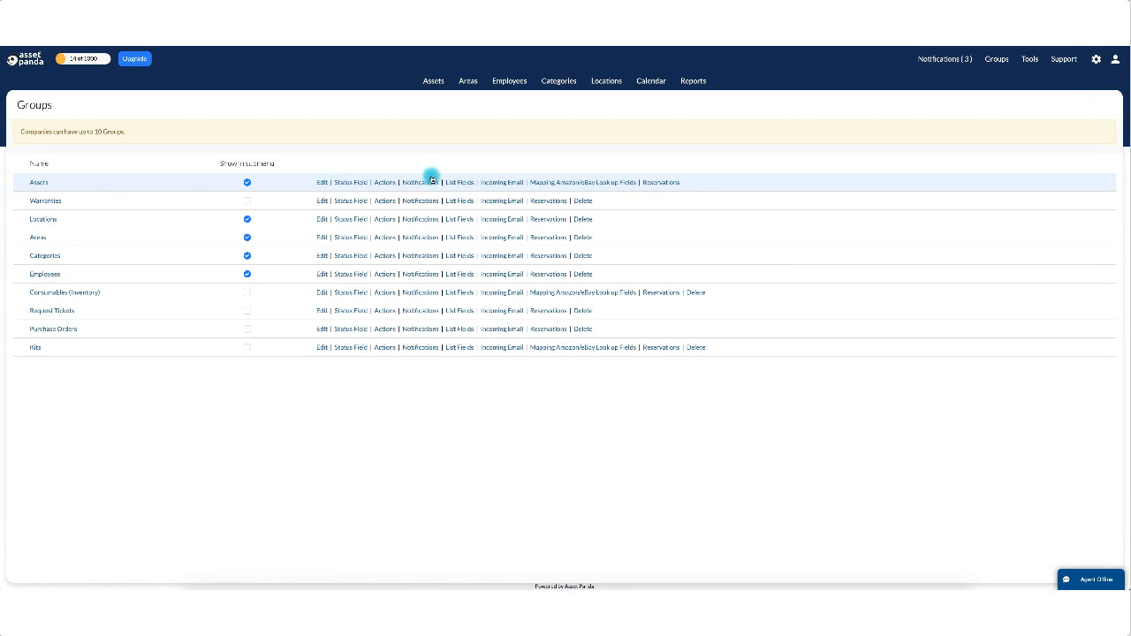
pyautogui.click(385, 183)
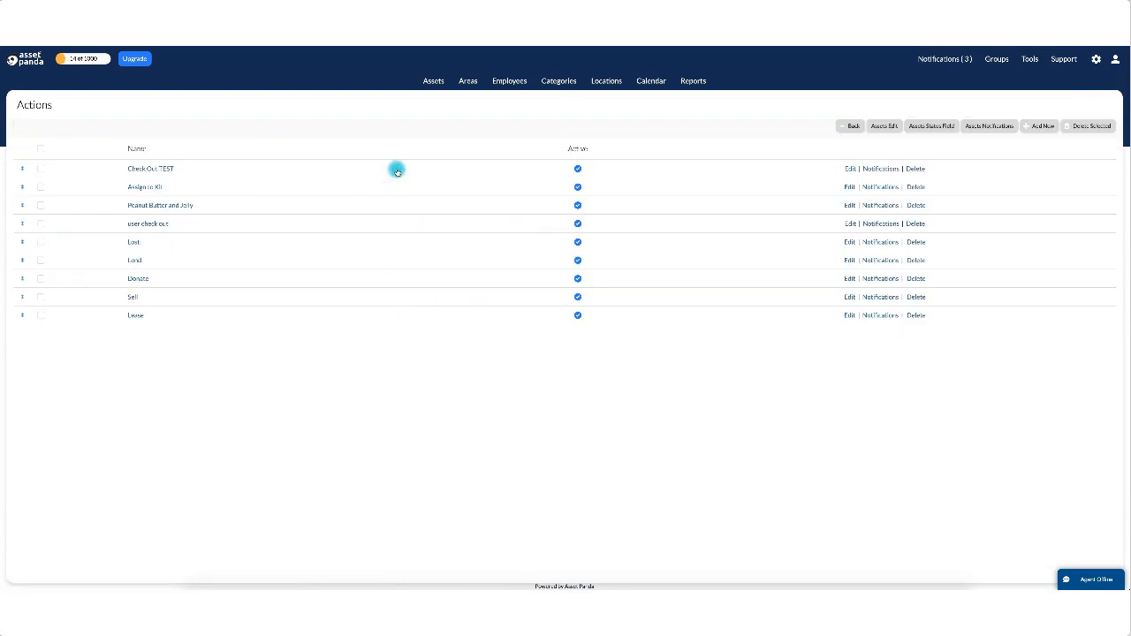
pyautogui.click(432, 81)
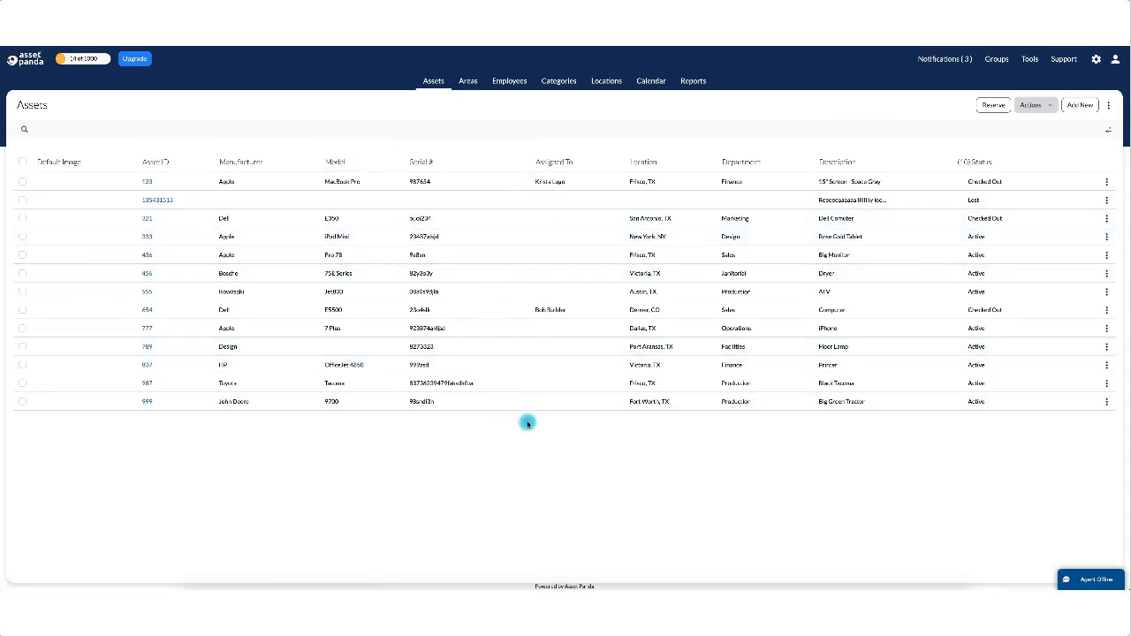
# Open asset 777's details, then go back to Group Settings for the Assets actions.
pyautogui.click(548, 330)
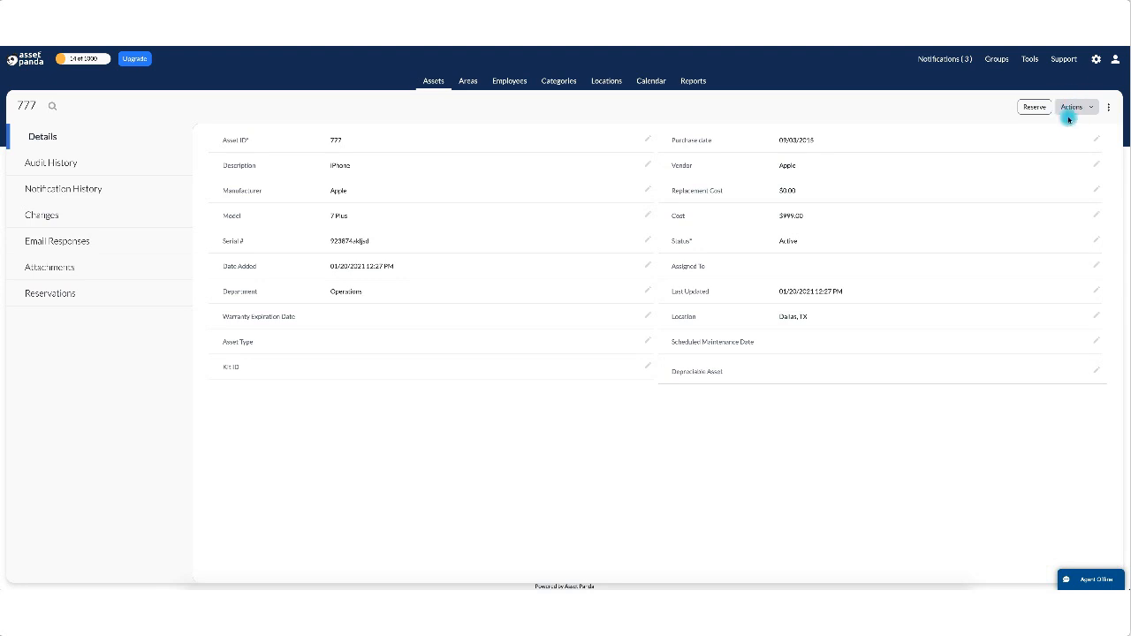
pyautogui.click(1096, 58)
pyautogui.click(1065, 79)
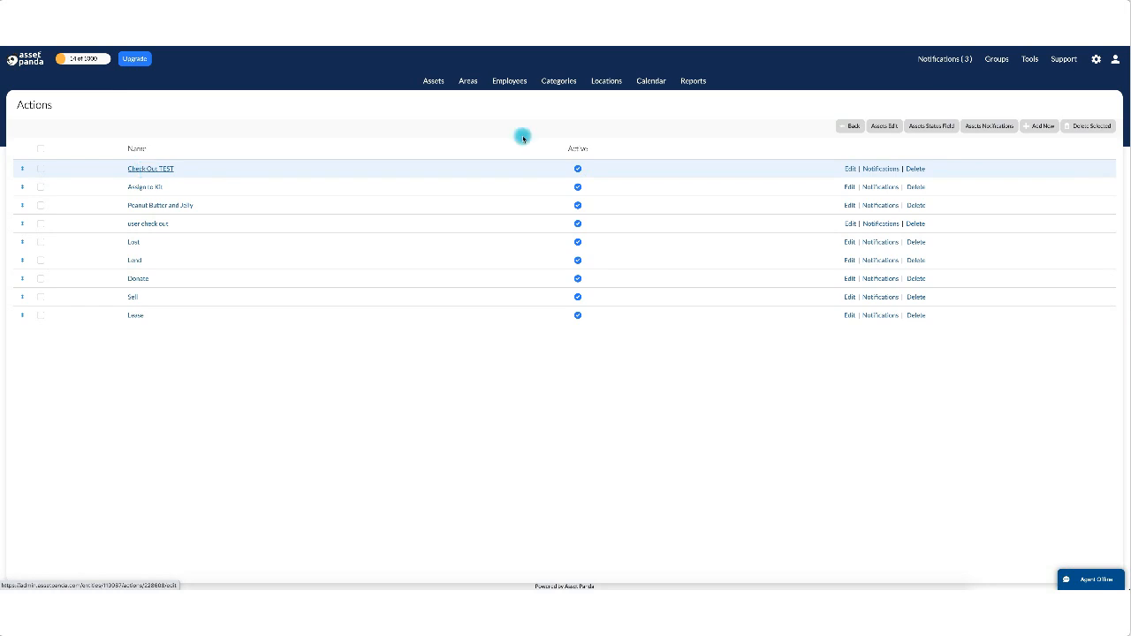
# Inspect the Check Out TEST action, cancel without saving, and start a new Assets action.
pyautogui.click(849, 168)
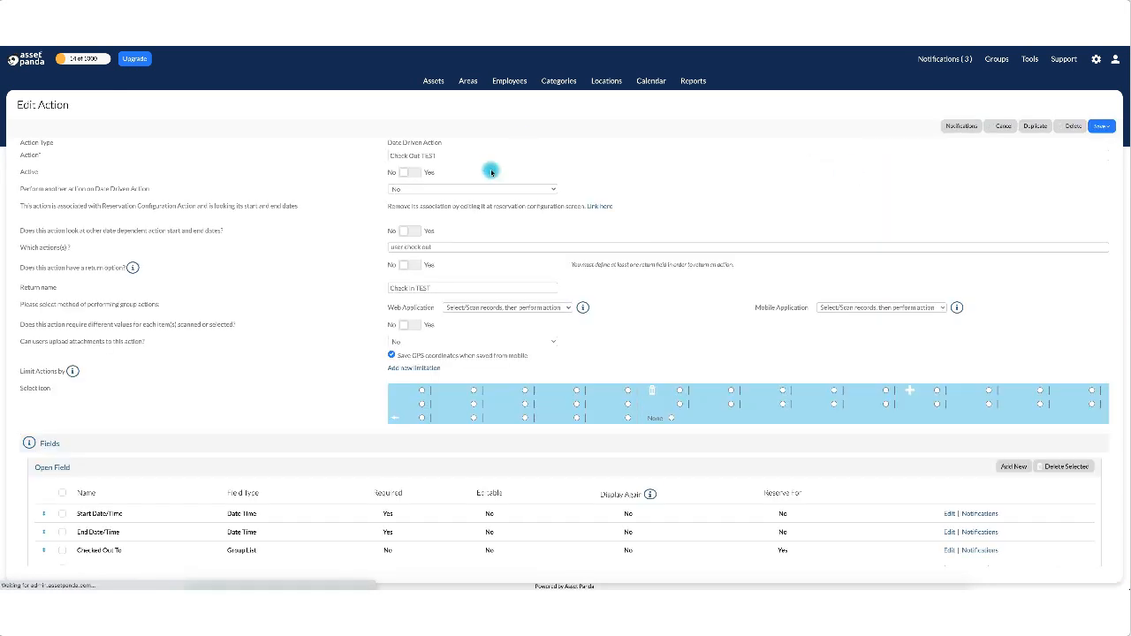
pyautogui.moveTo(387, 146); pyautogui.dragTo(455, 145)
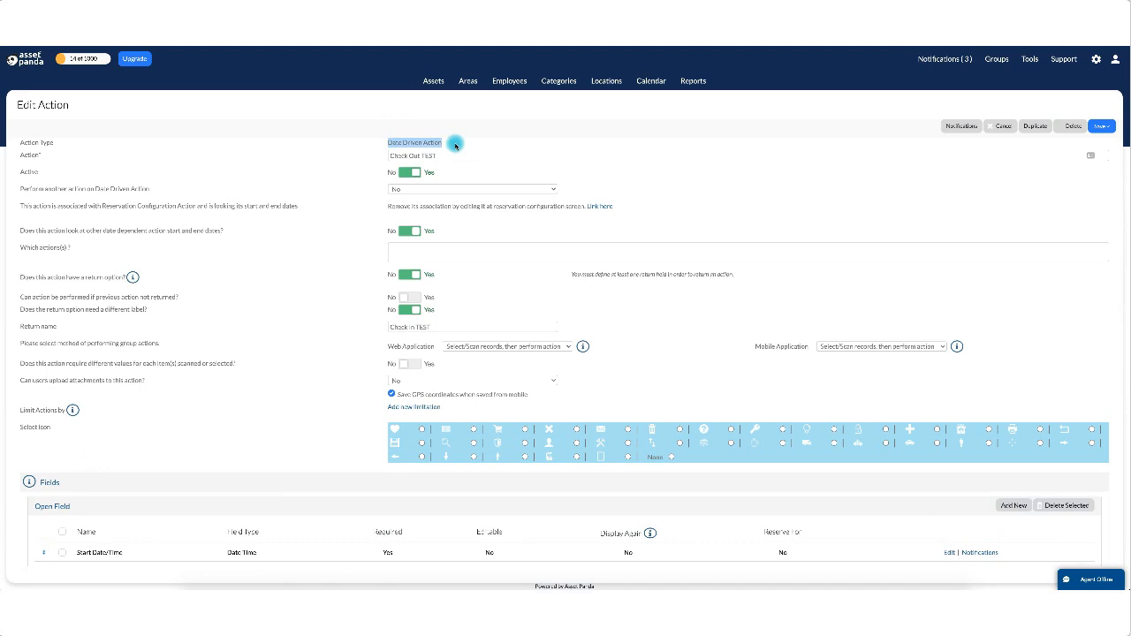
pyautogui.click(999, 126)
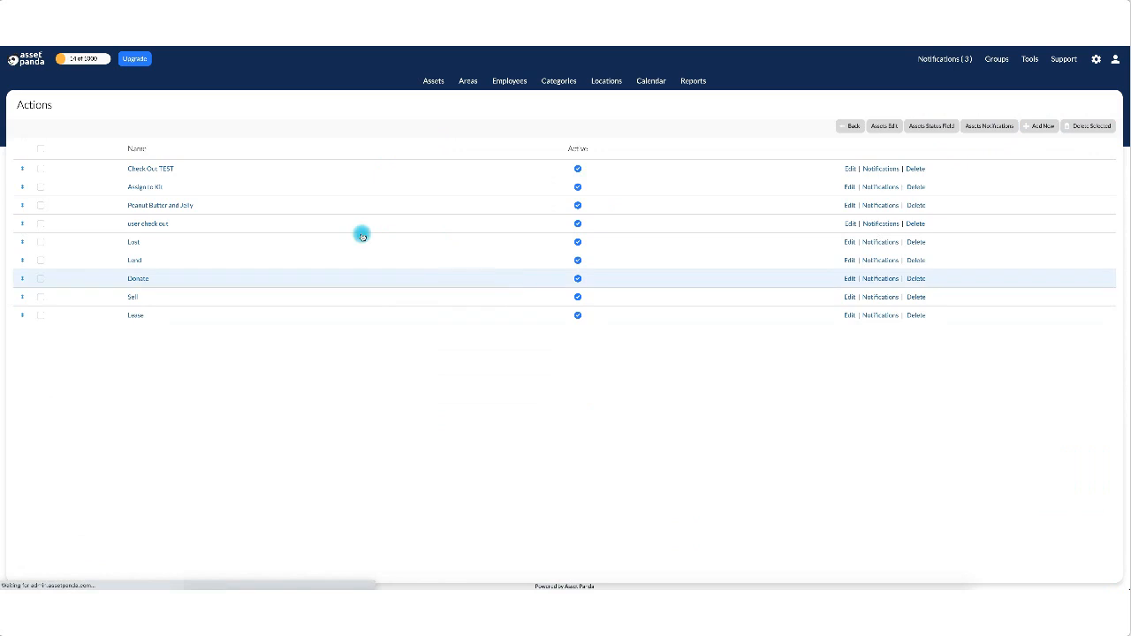
pyautogui.click(1043, 125)
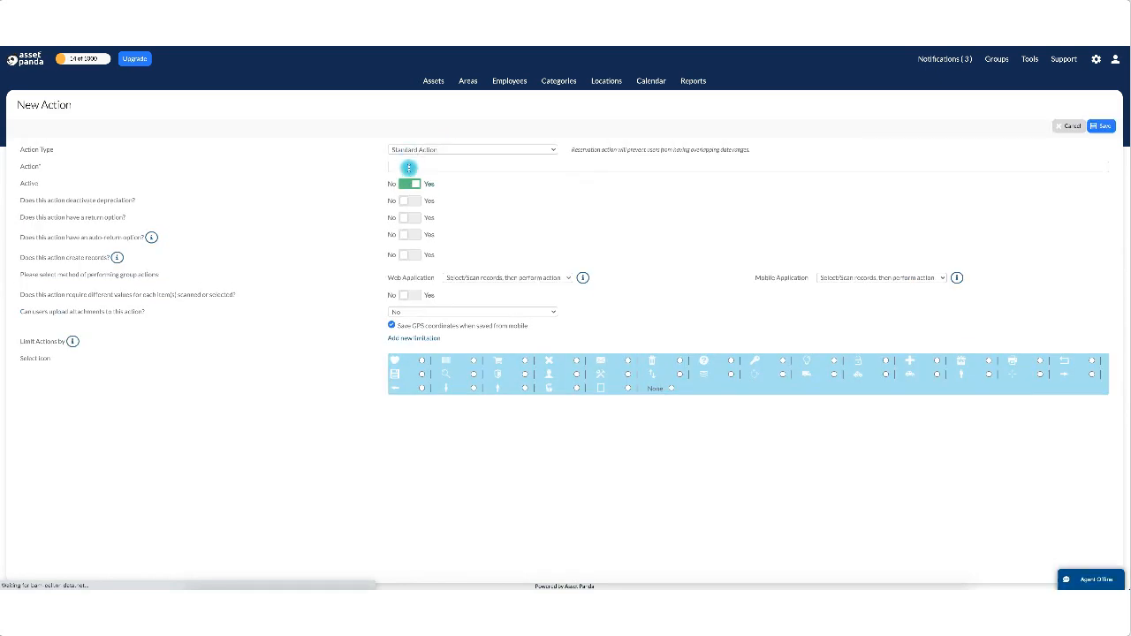
# Enter 'Check Out for Reservations' as the new action's name.
pyautogui.click(409, 167)
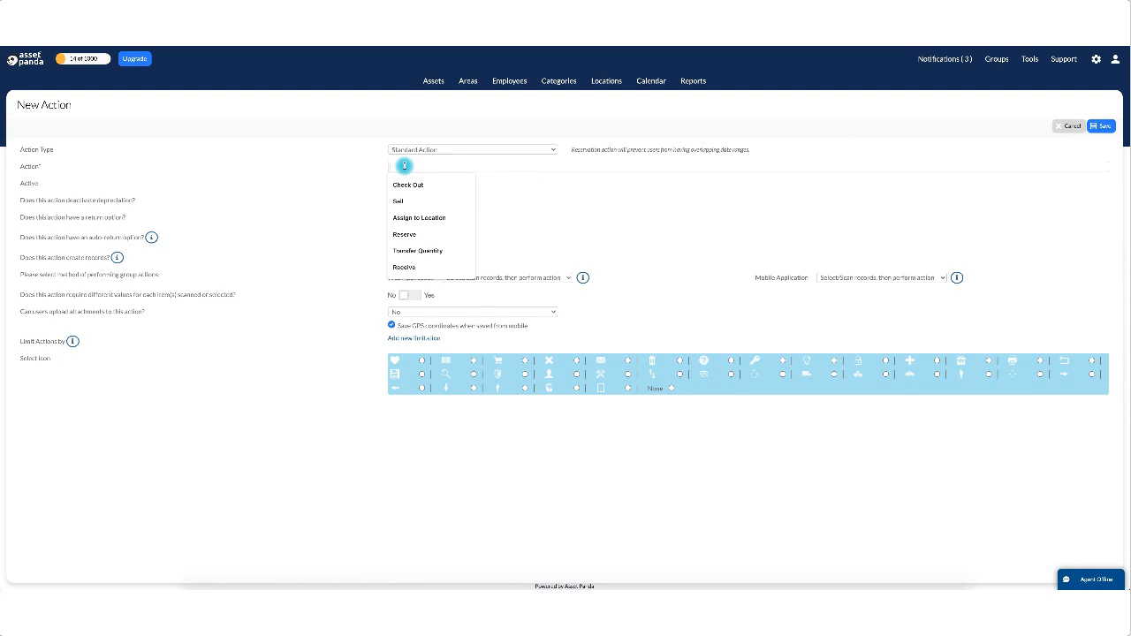
pyautogui.write('Check')
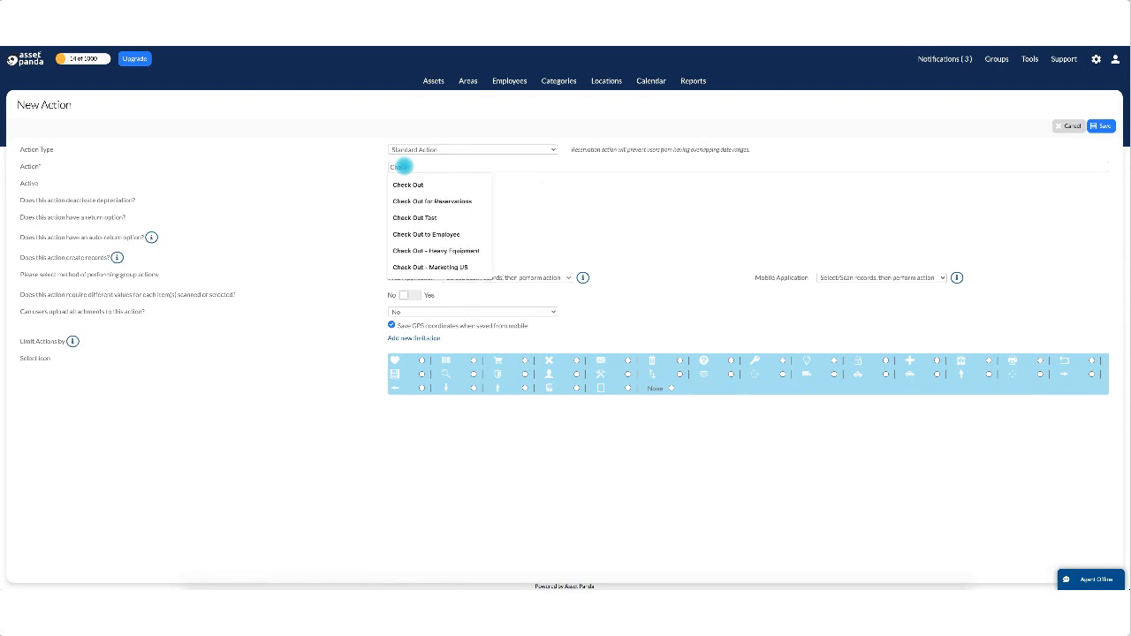
pyautogui.write(' Out for R')
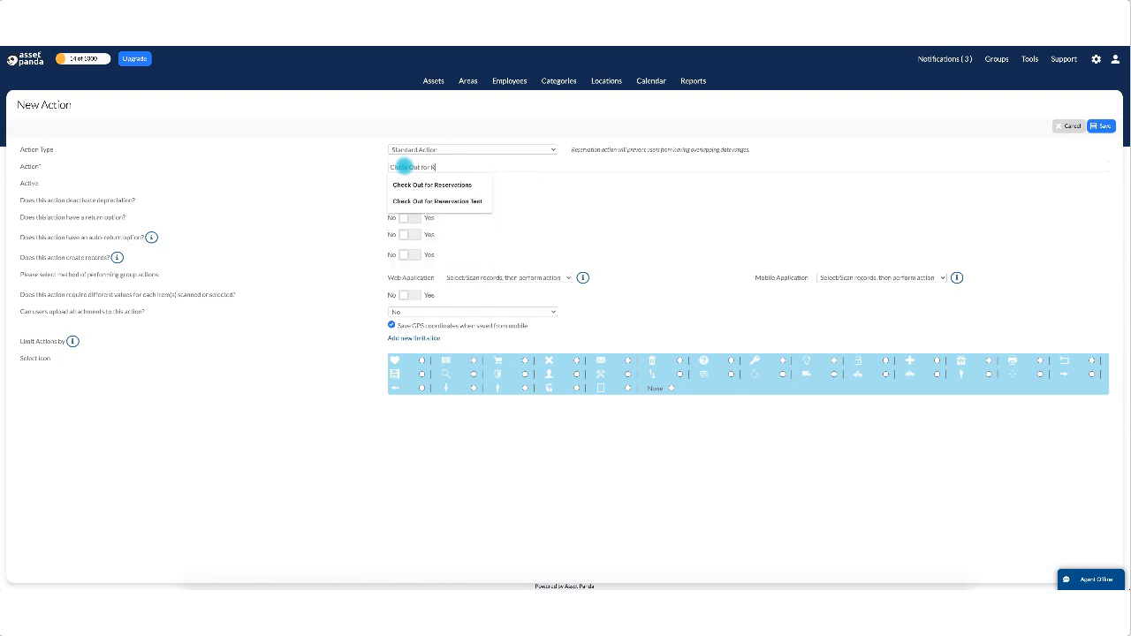
pyautogui.write('eservations')
pyautogui.press('Tab')
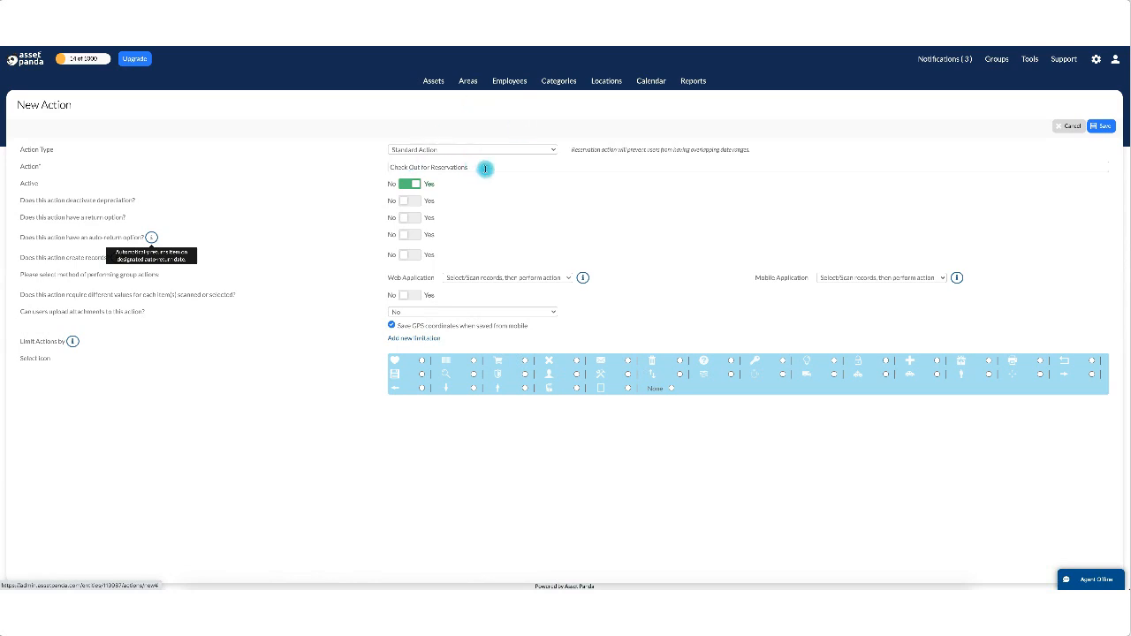
# Change the action type to Date Dependent Action, keeping the name Check Out for Reservations.
pyautogui.click(419, 149)
pyautogui.click(423, 150)
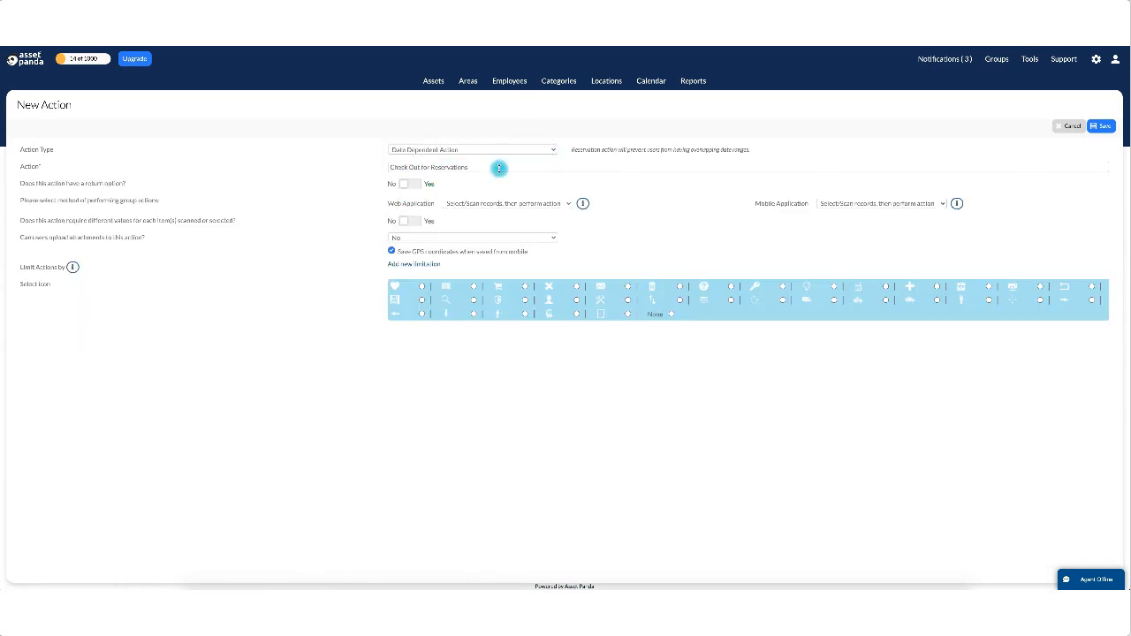
pyautogui.moveTo(499, 168); pyautogui.dragTo(321, 167)
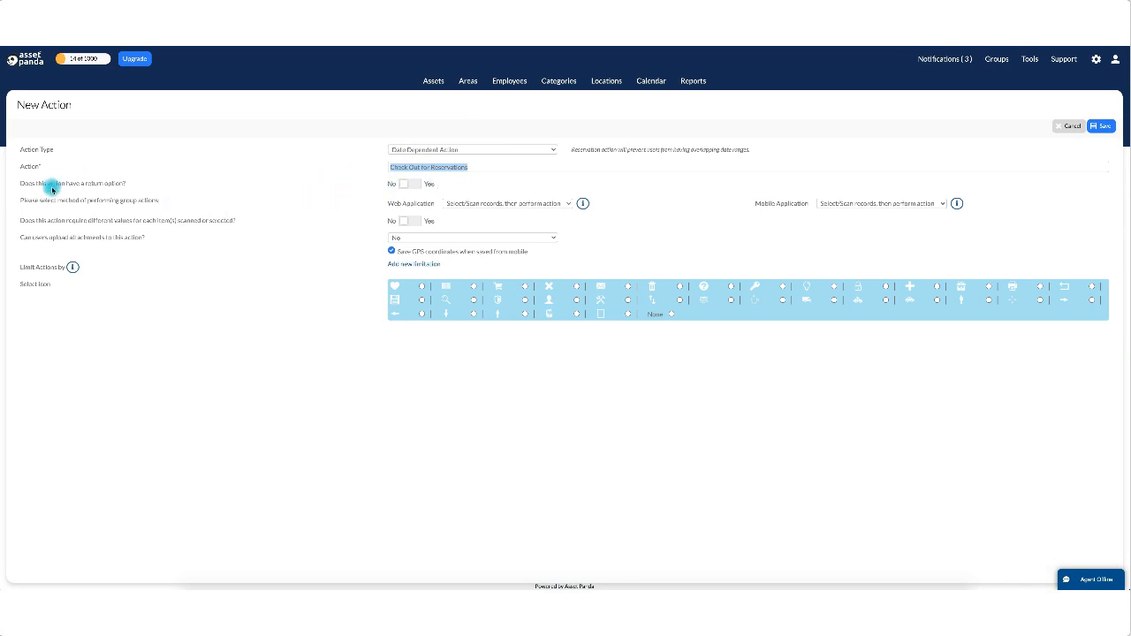
# Set both the return option and the separate return label to Yes.
pyautogui.moveTo(24, 188); pyautogui.dragTo(168, 186)
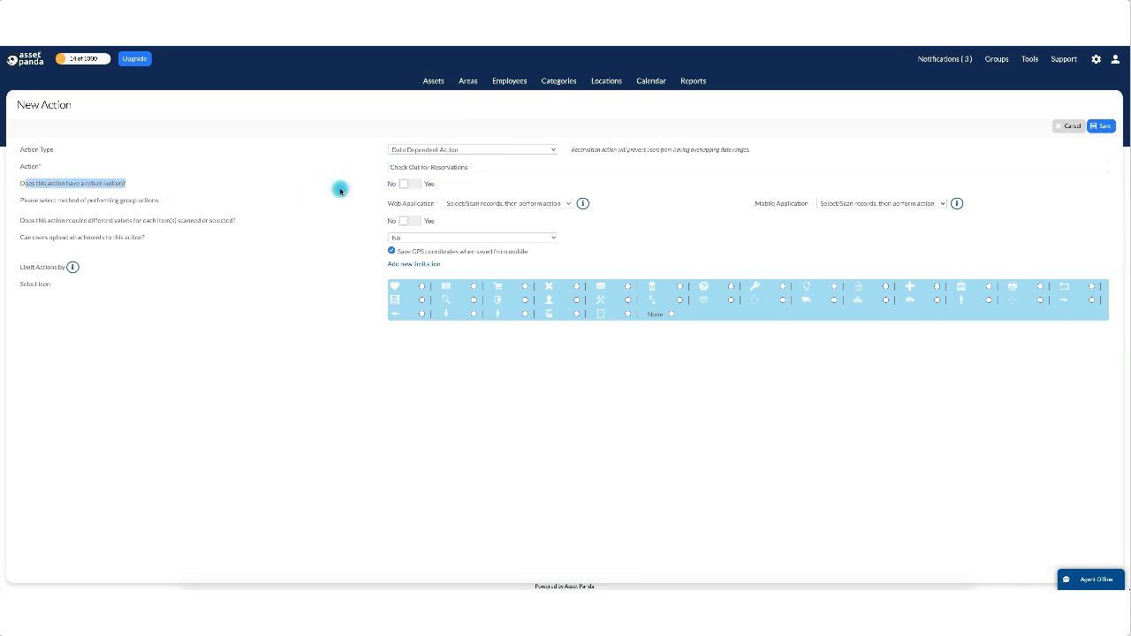
pyautogui.click(412, 184)
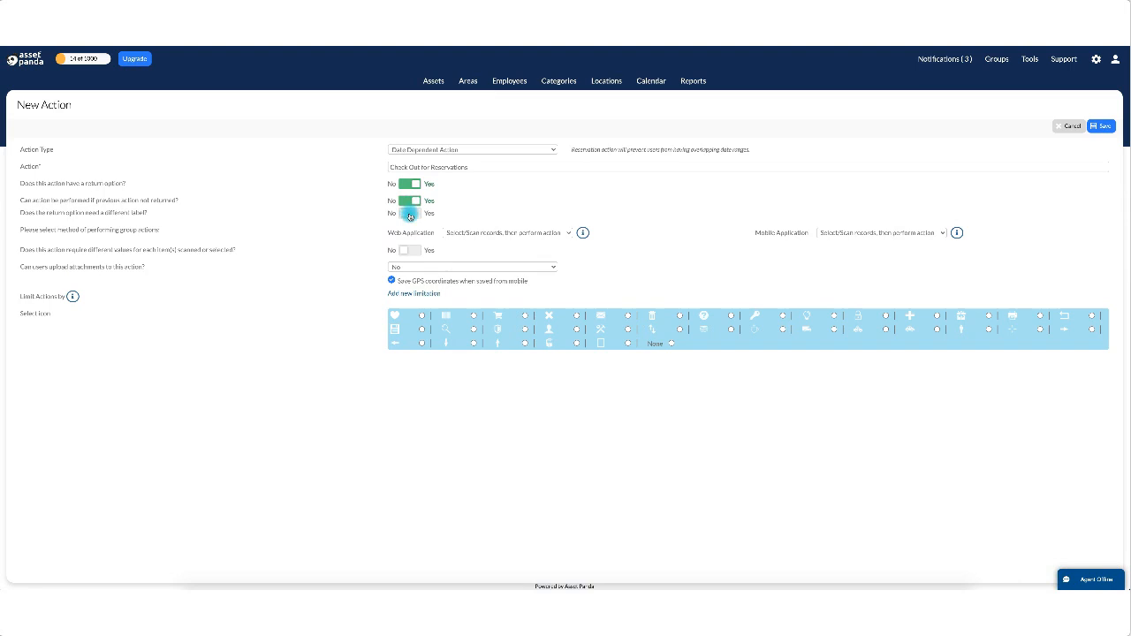
pyautogui.click(410, 216)
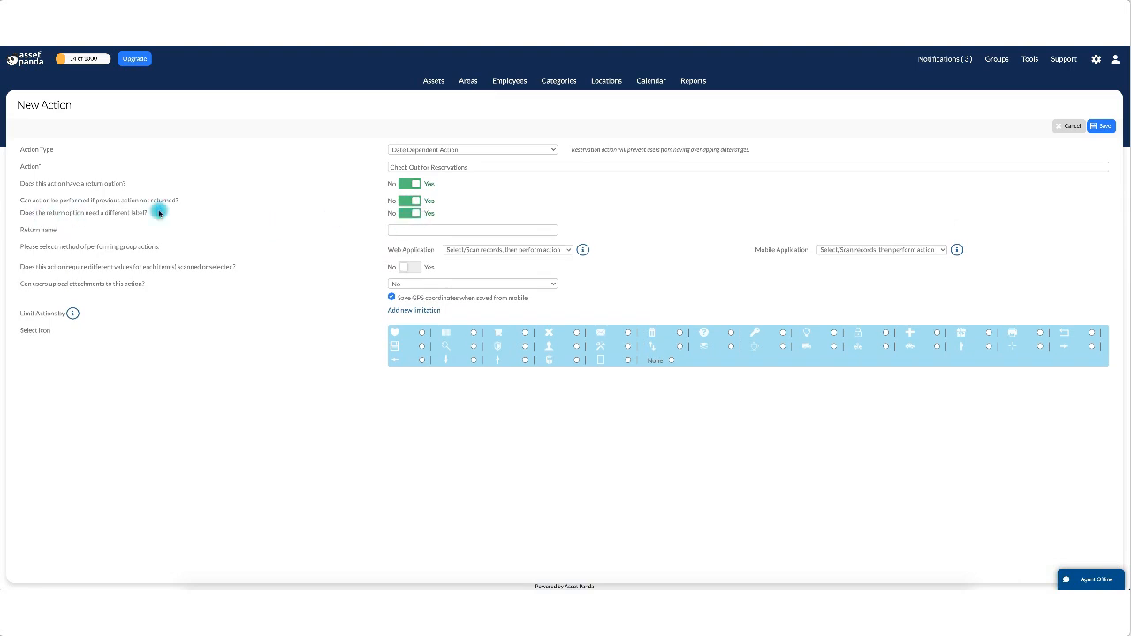
# Name the return 'Check In For Reservations' from the autocomplete suggestion.
pyautogui.click(403, 230)
pyautogui.write('Check In Fo')
pyautogui.press('Down')
pyautogui.press('Return')
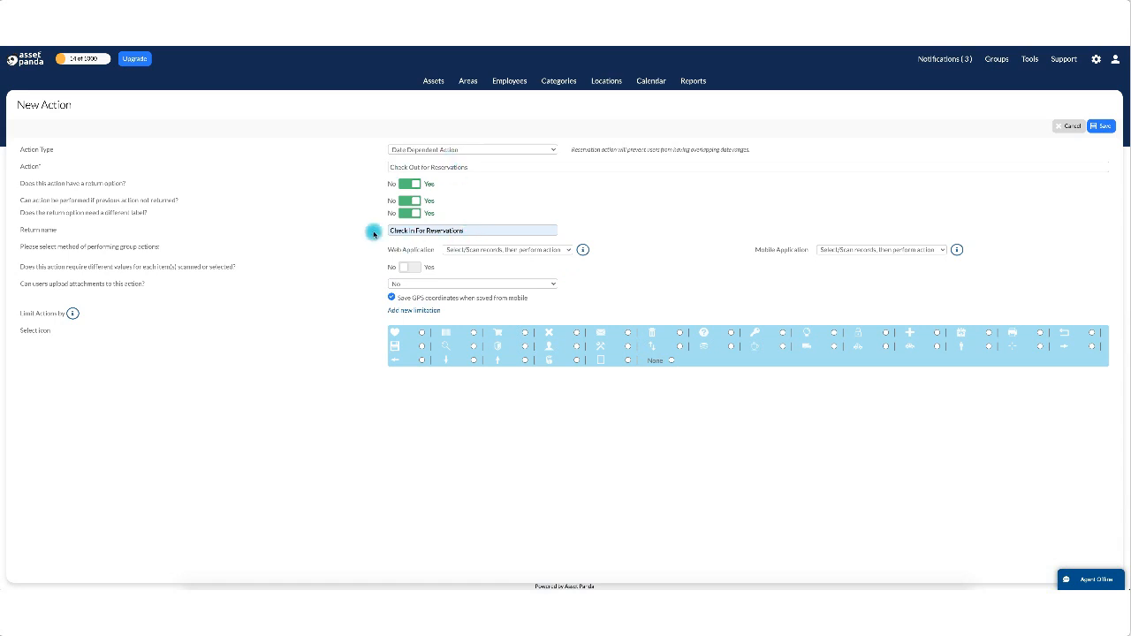
# Set 'Can action be performed if previous action not returned?' to No.
pyautogui.moveTo(20, 231); pyautogui.dragTo(41, 230)
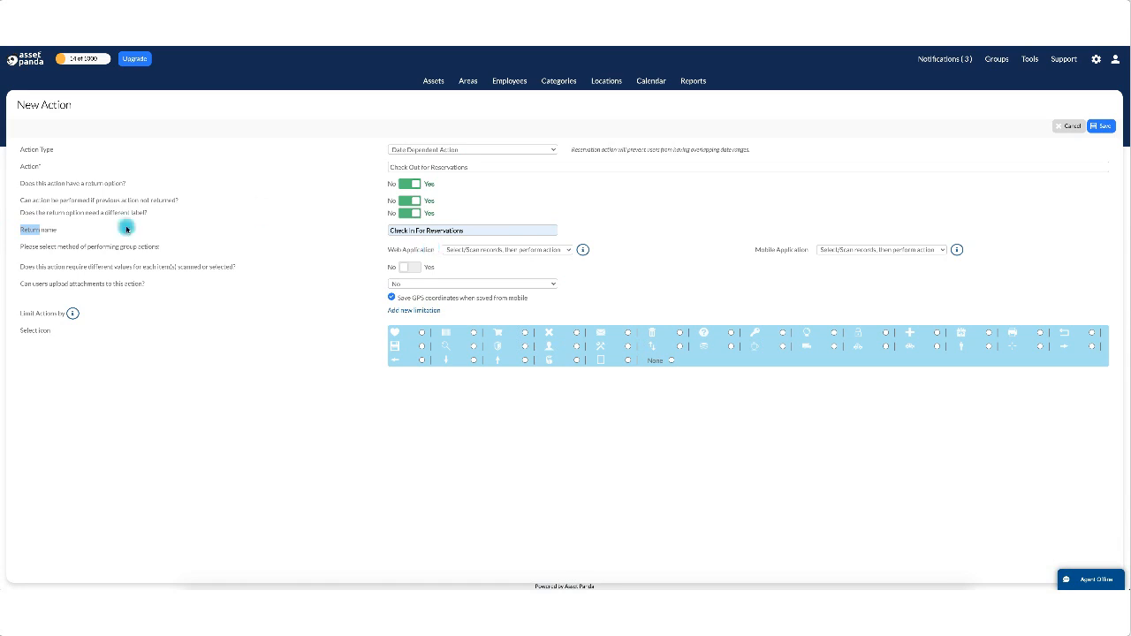
pyautogui.moveTo(21, 203); pyautogui.dragTo(180, 203)
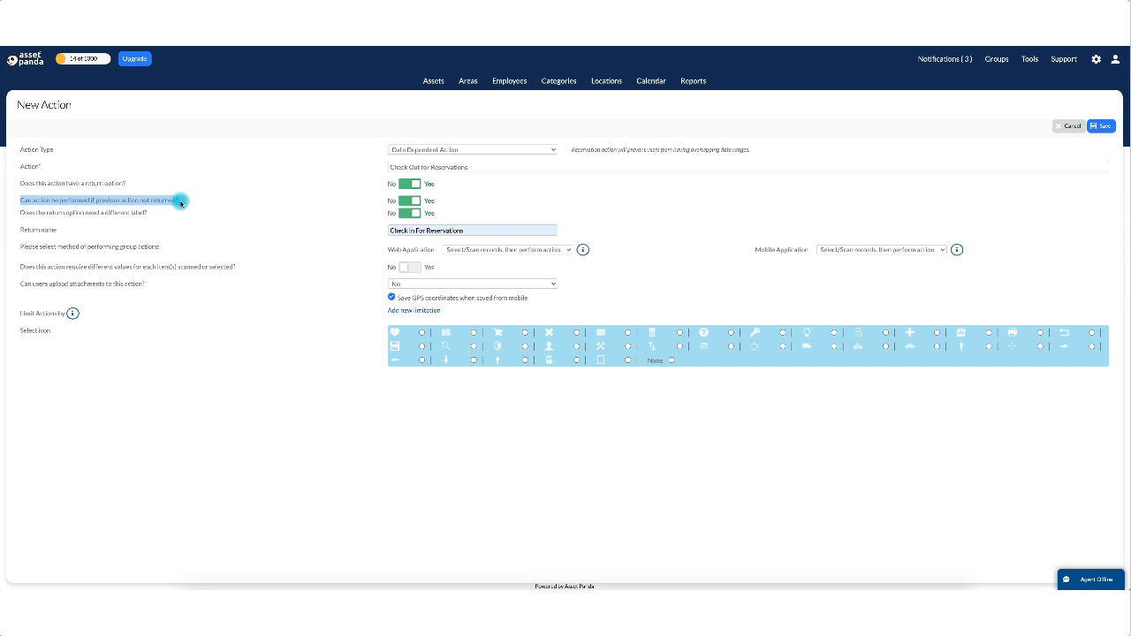
pyautogui.click(237, 221)
pyautogui.click(410, 203)
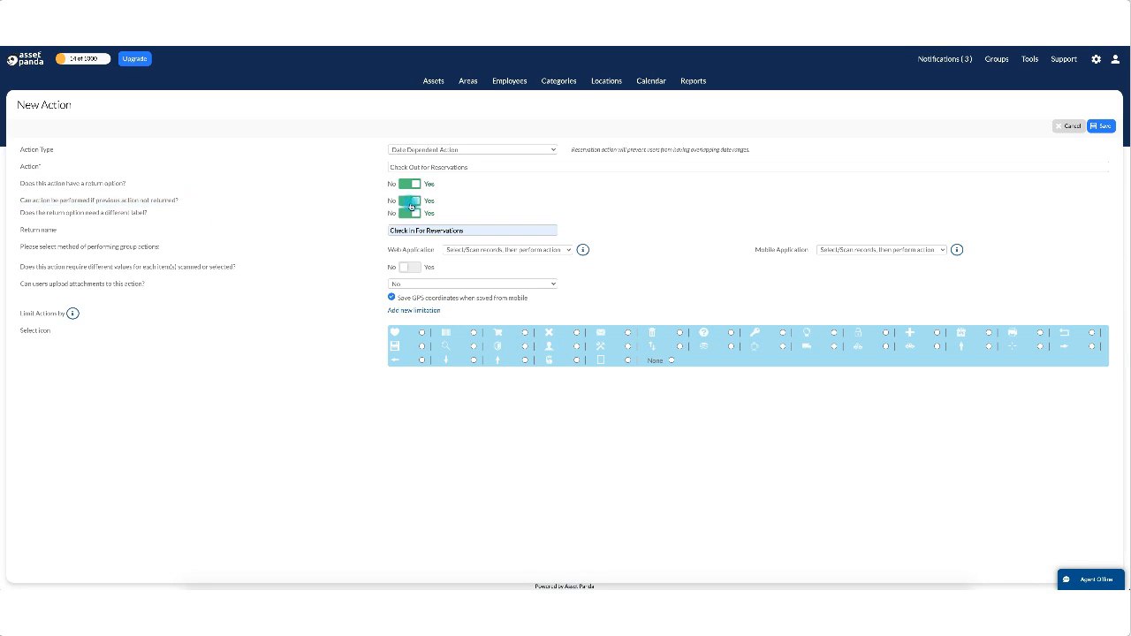
pyautogui.click(409, 205)
# Save the action and scroll to its Start/End Date/Time and Return/End Time fields.
pyautogui.click(1103, 126)
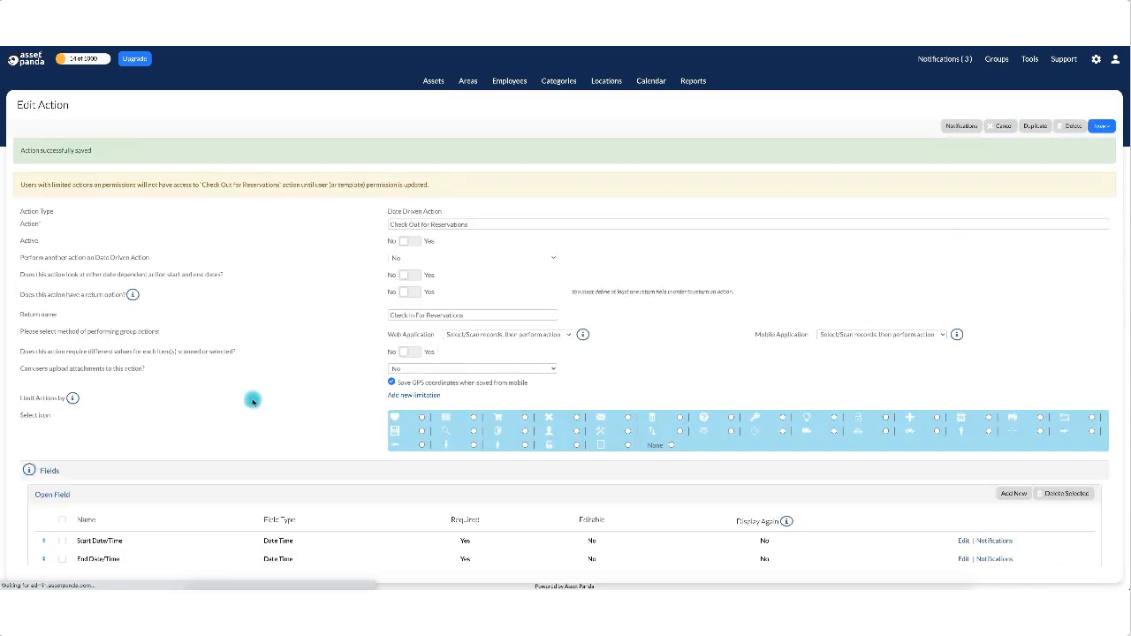
pyautogui.scroll(-3, 251, 479)
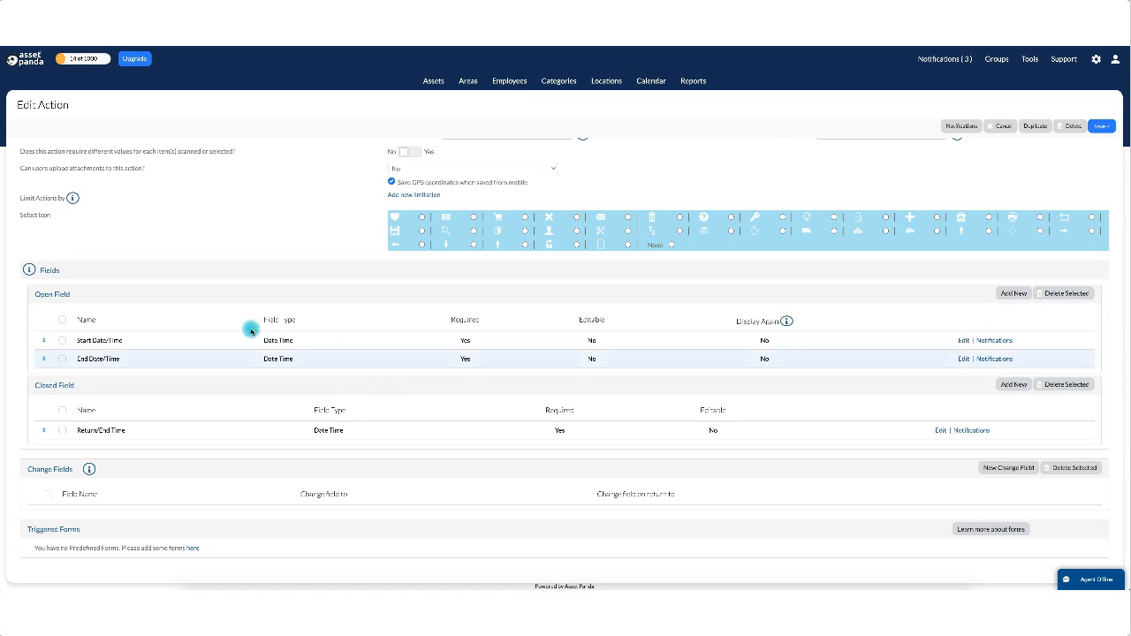
pyautogui.scroll(5, 493, 167)
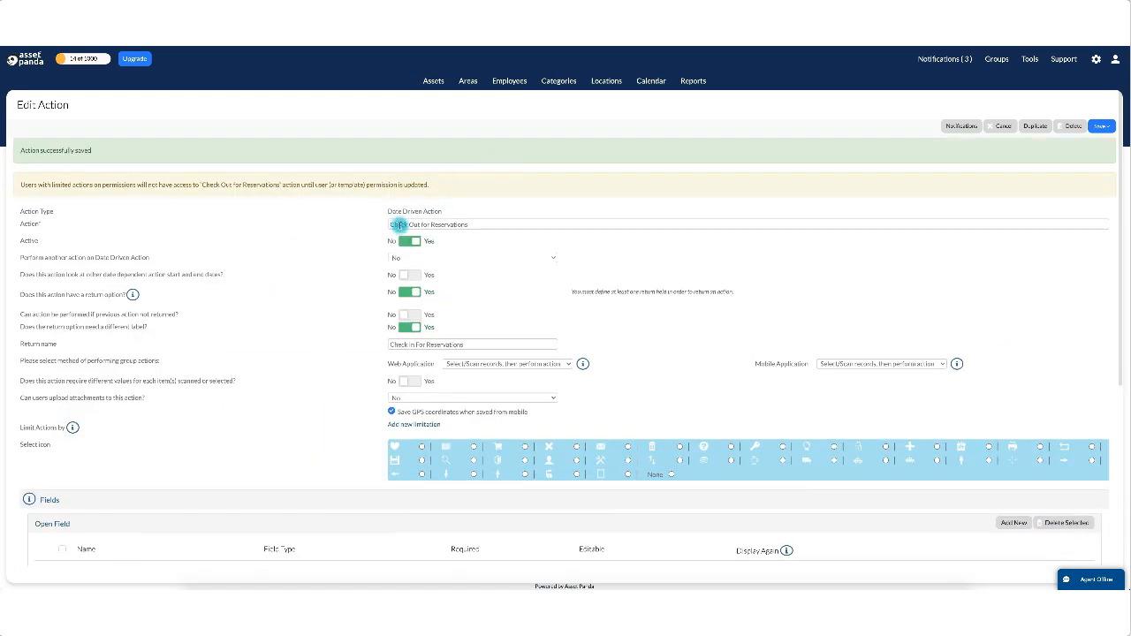
pyautogui.scroll(-5, 256, 389)
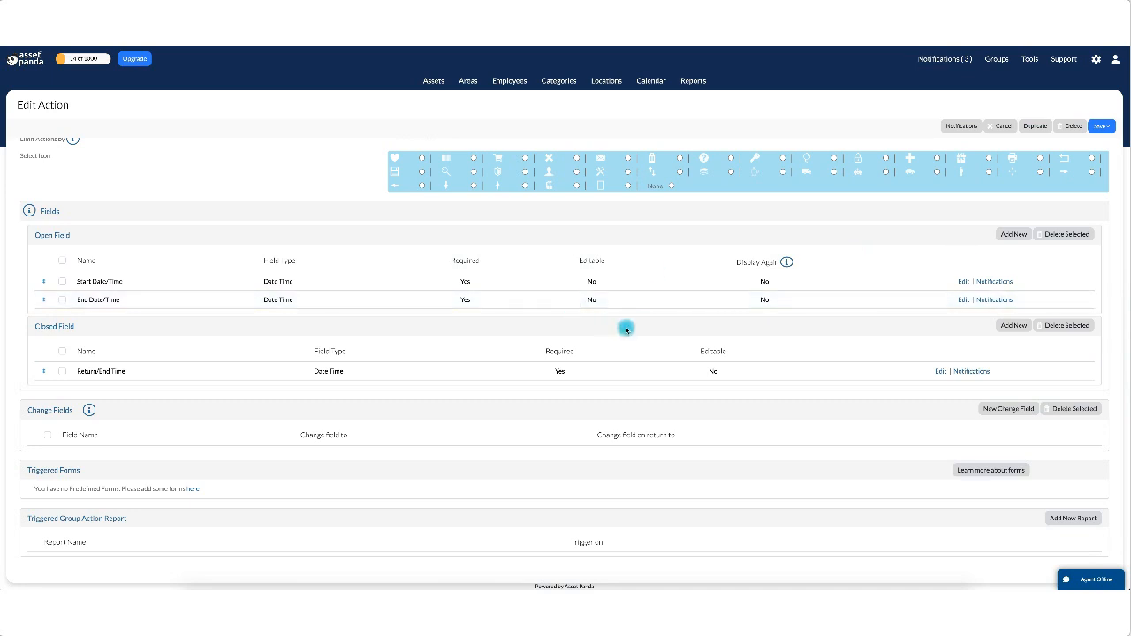
# Add a 'Logged By' open field of type User Stamp and save it.
pyautogui.click(1010, 234)
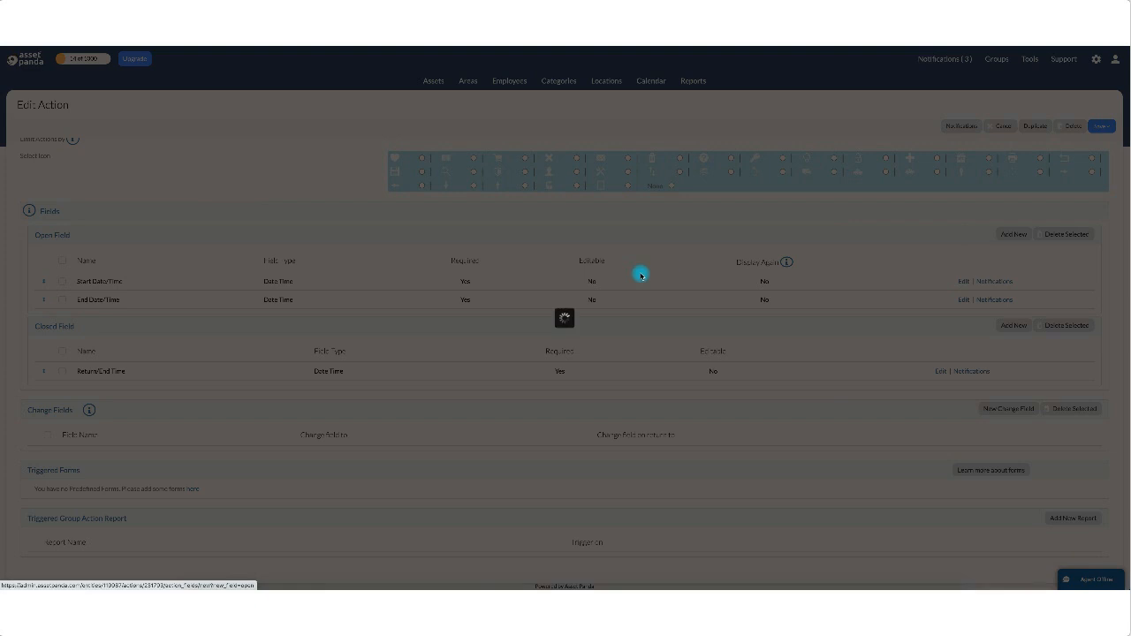
pyautogui.click(570, 253)
pyautogui.write('lo')
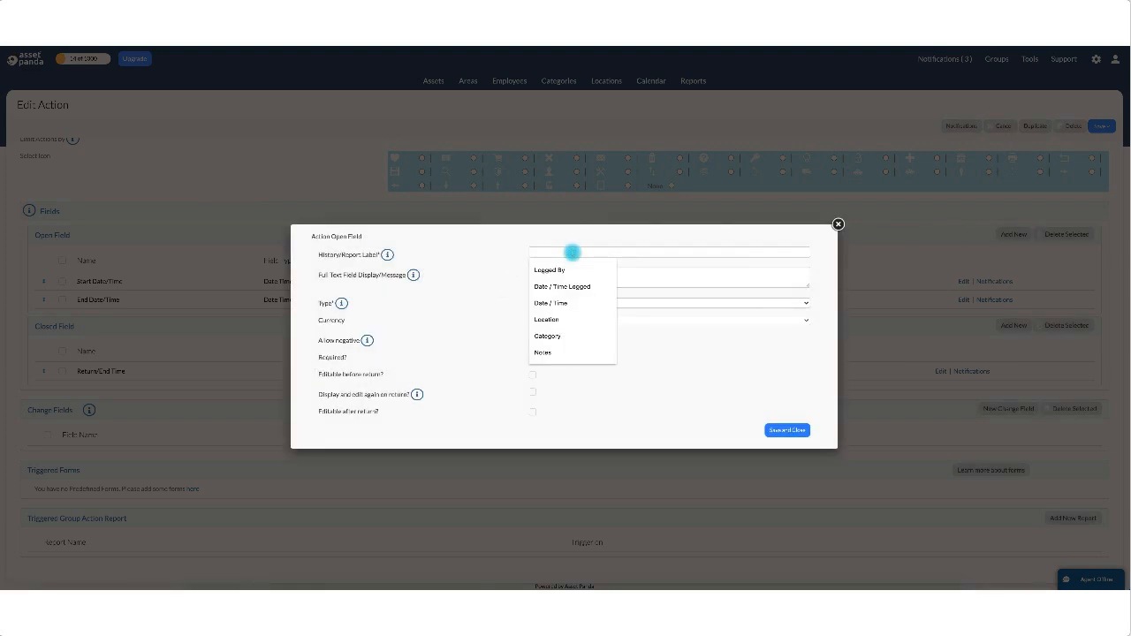
pyautogui.write('gg')
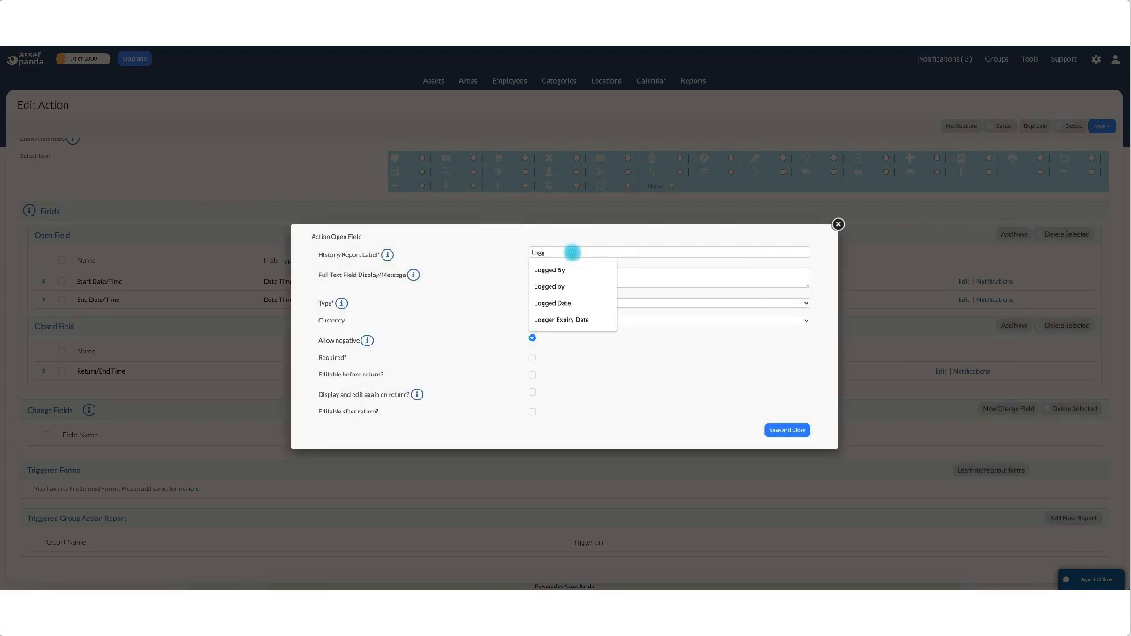
pyautogui.press('Down')
pyautogui.press('Return')
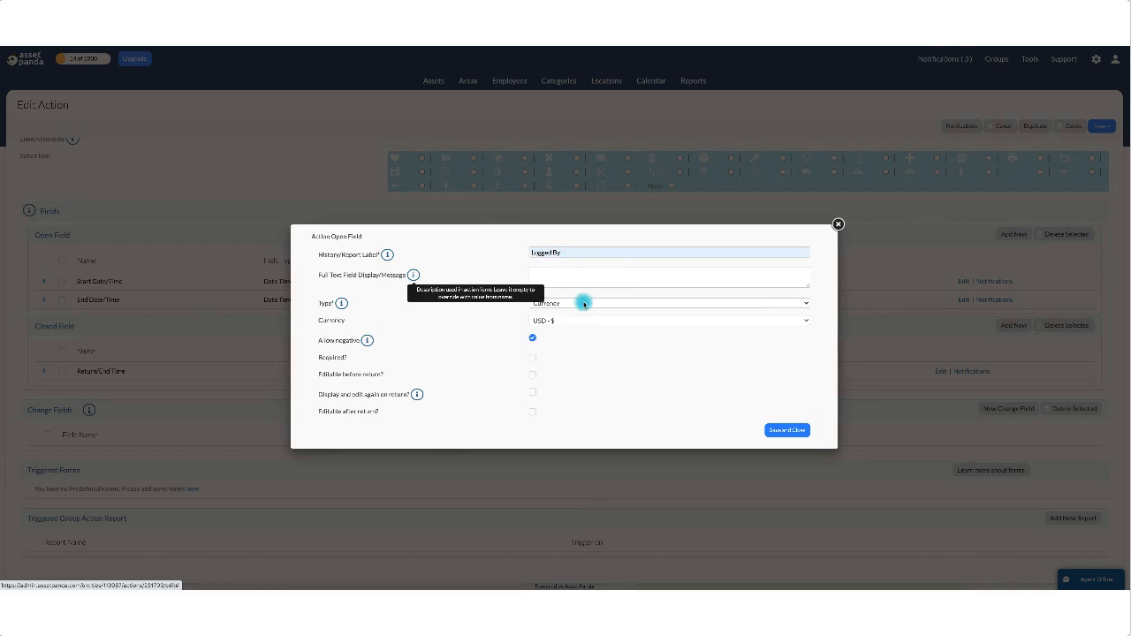
pyautogui.click(580, 303)
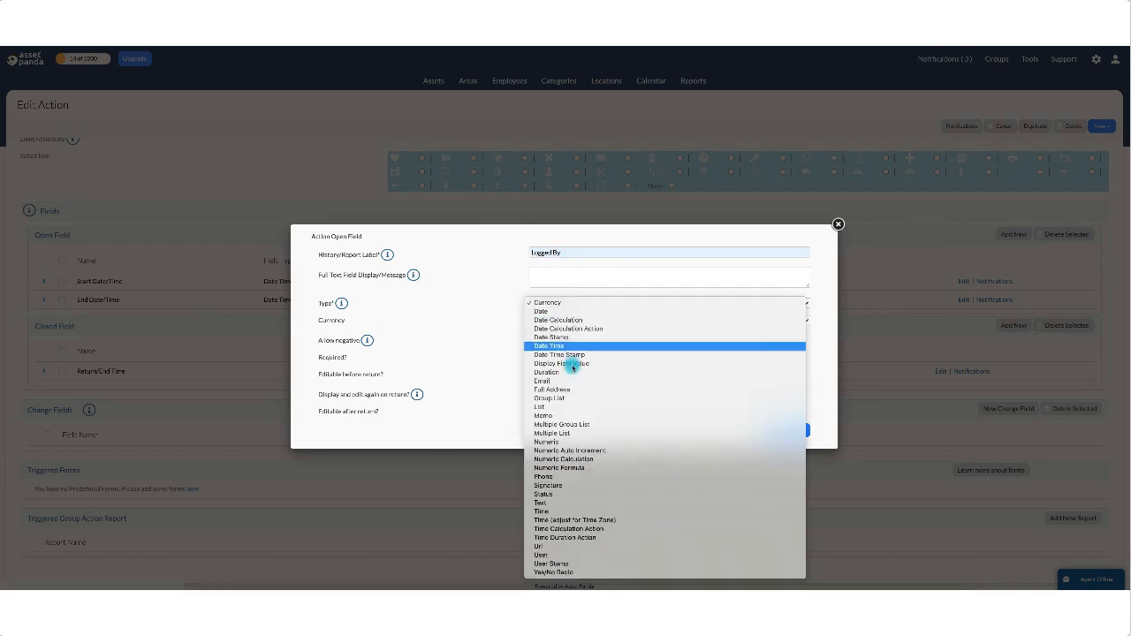
pyautogui.click(578, 564)
pyautogui.click(788, 349)
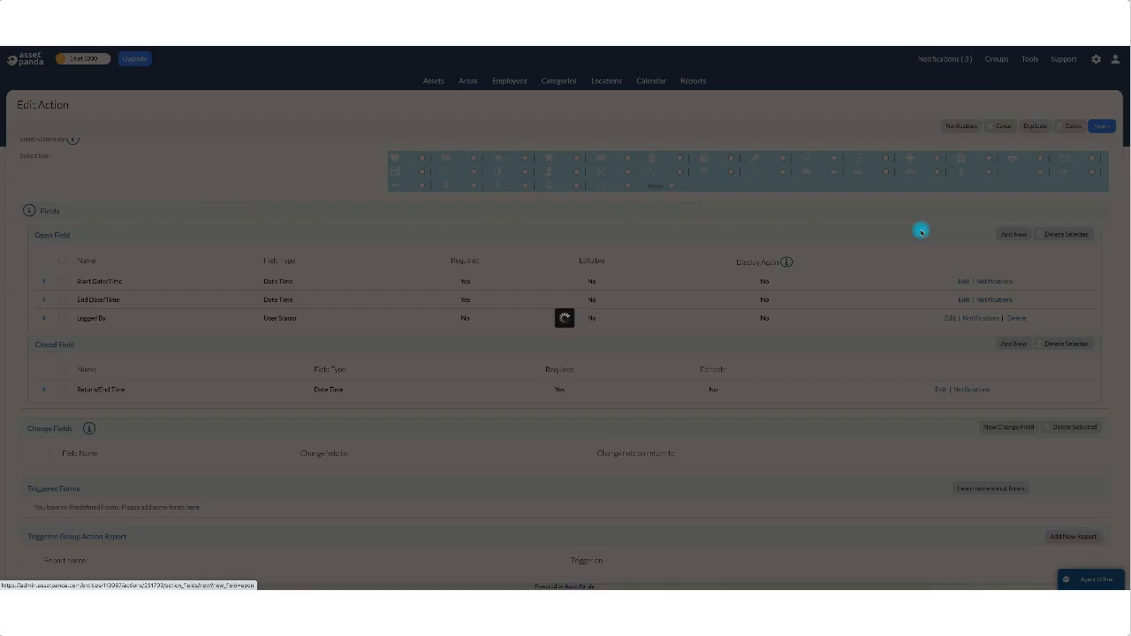
# Add a 'Date / Time Logged' open field of type Date Time Stamp and save it.
pyautogui.click(601, 252)
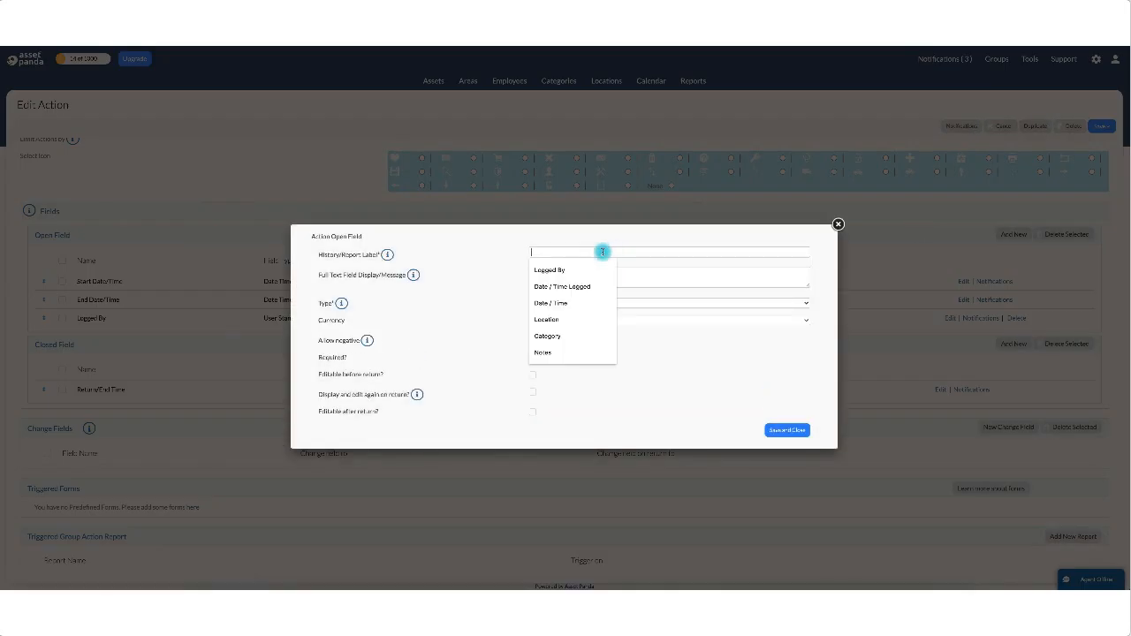
pyautogui.press('Down')
pyautogui.press('Down')
pyautogui.press('Return')
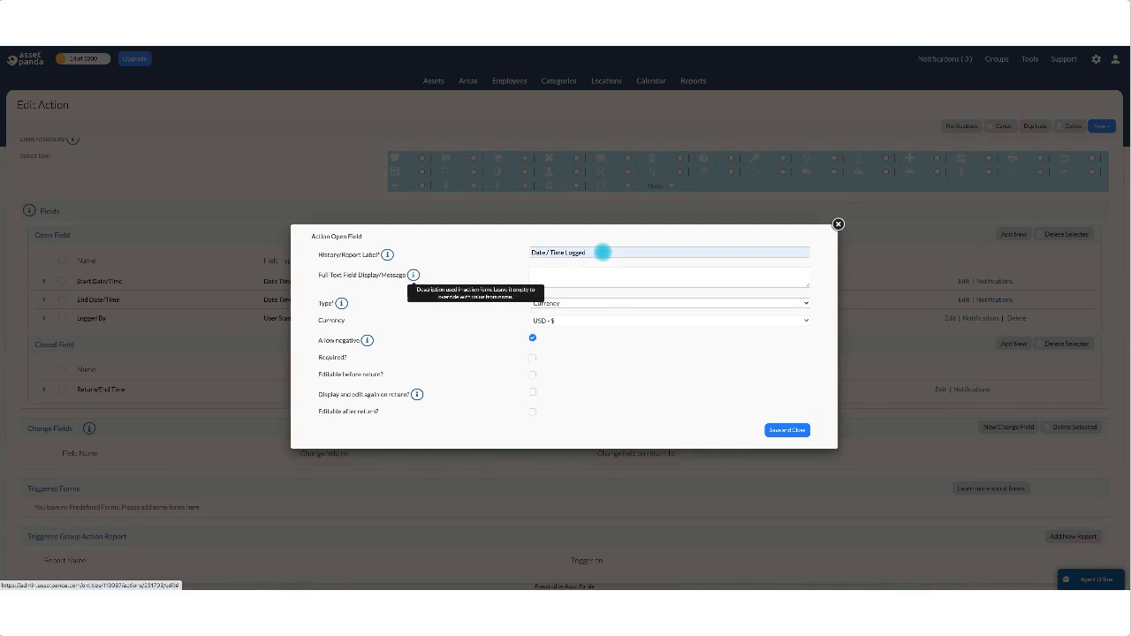
pyautogui.click(608, 303)
pyautogui.click(600, 363)
pyautogui.click(575, 308)
pyautogui.click(530, 302)
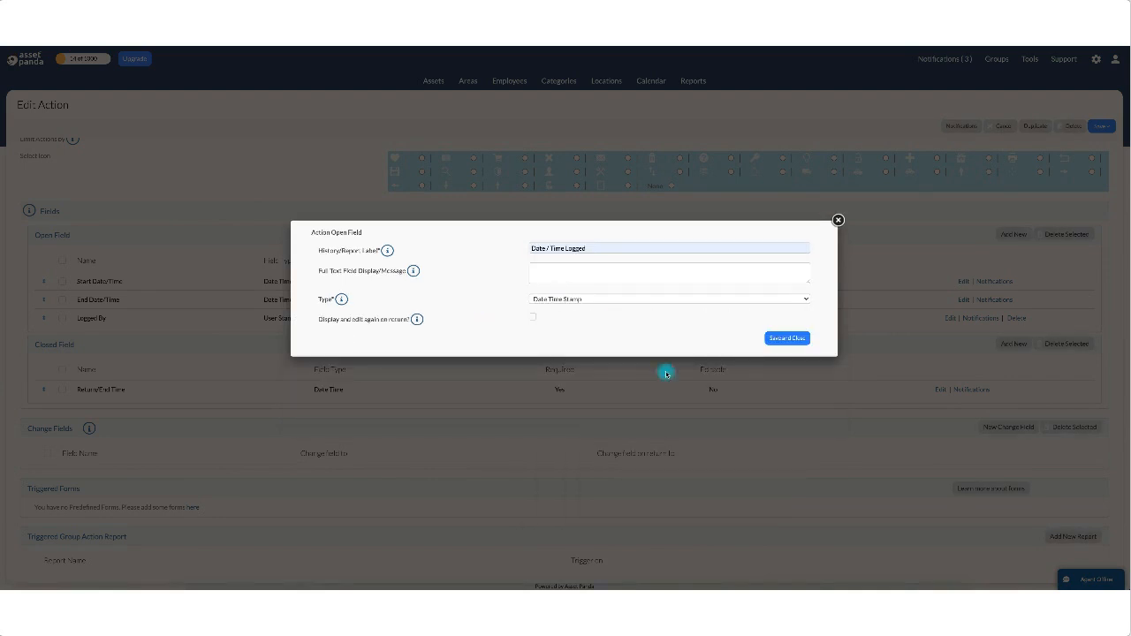
pyautogui.click(789, 340)
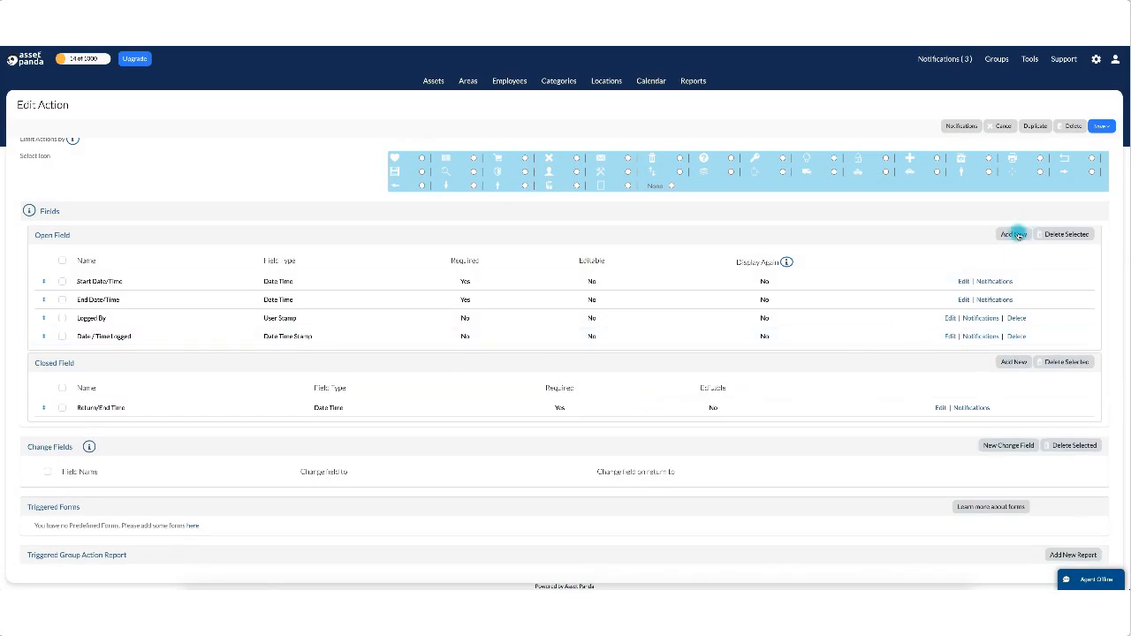
# Add a required 'Checked Out To' Group List open field drawing from Employees.
pyautogui.click(1015, 234)
pyautogui.click(629, 252)
pyautogui.write('CHec')
pyautogui.press('BackSpace')
pyautogui.press('BackSpace')
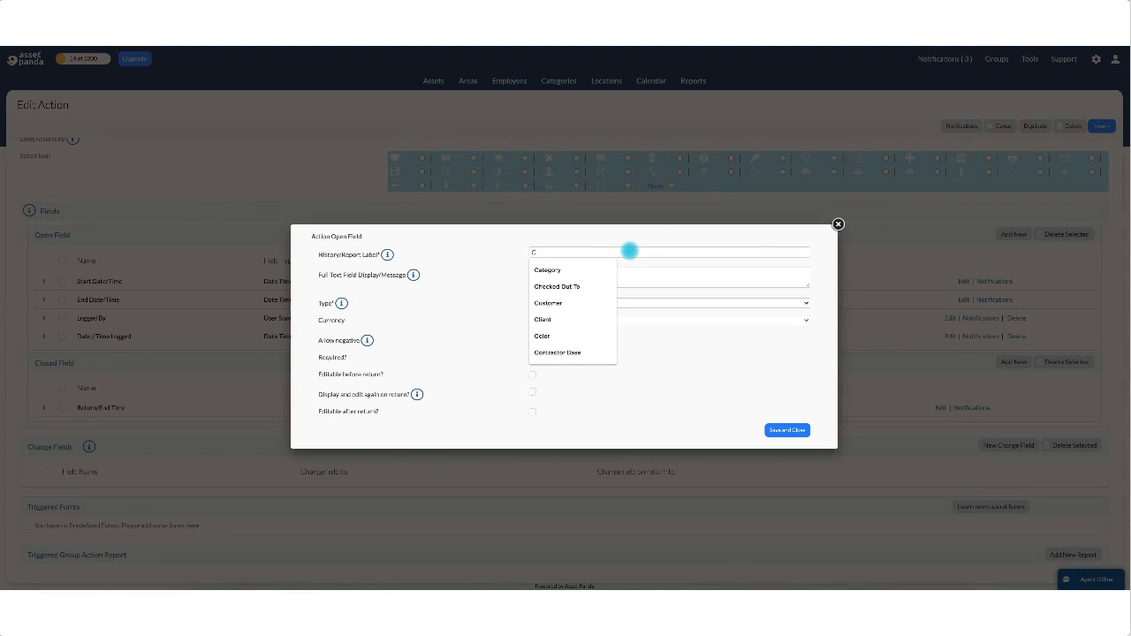
pyautogui.press('Down')
pyautogui.press('Down')
pyautogui.press('Return')
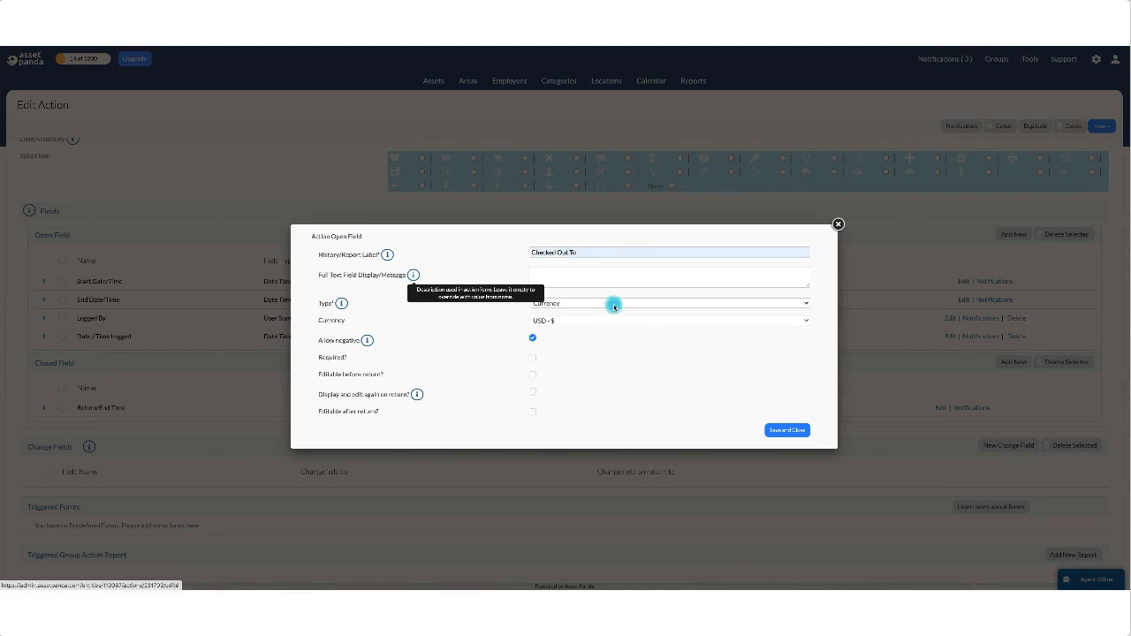
pyautogui.click(614, 305)
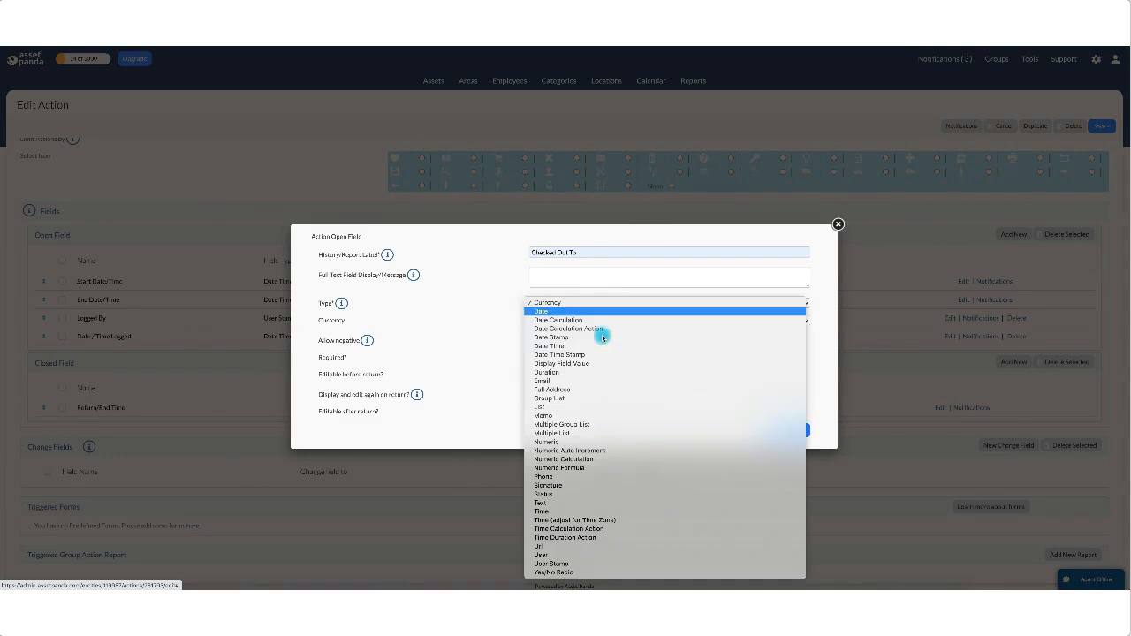
pyautogui.click(586, 398)
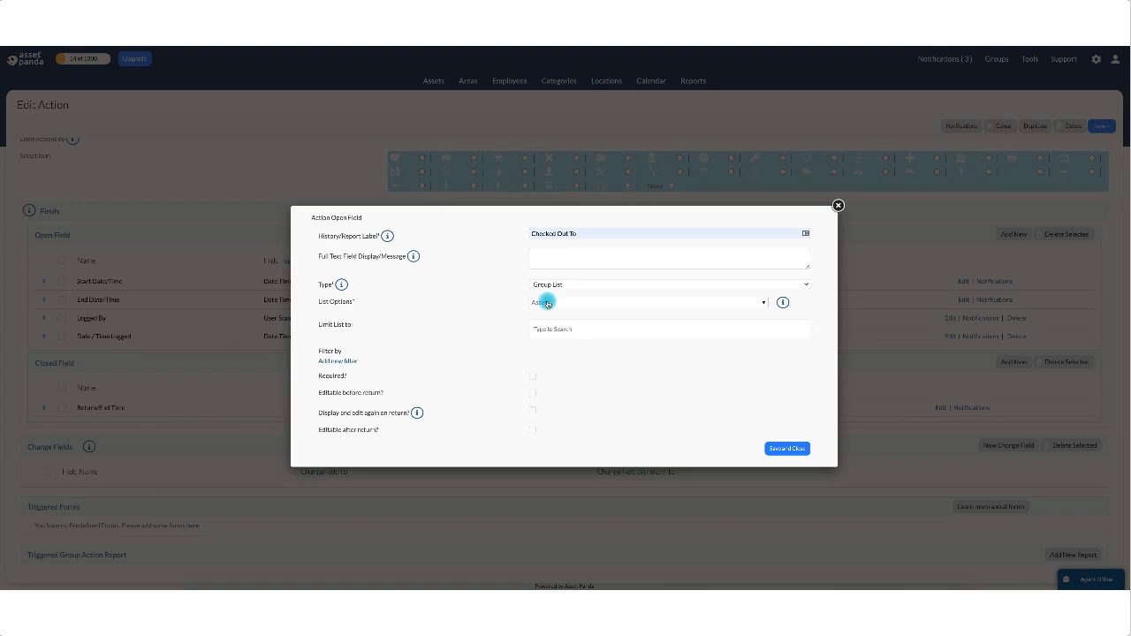
pyautogui.click(547, 302)
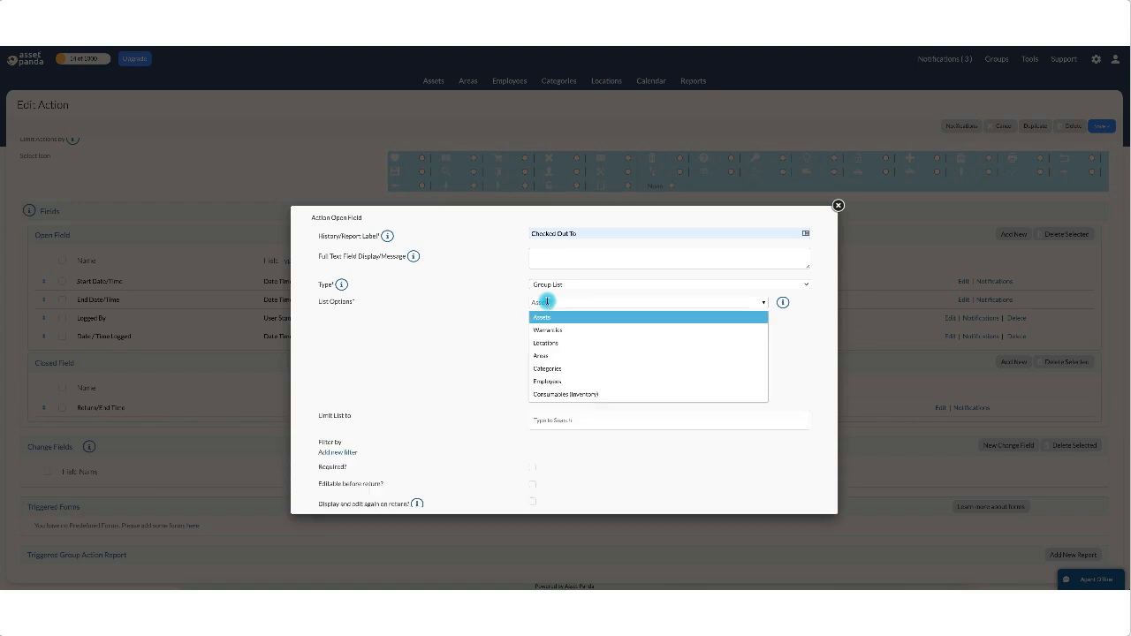
pyautogui.click(548, 381)
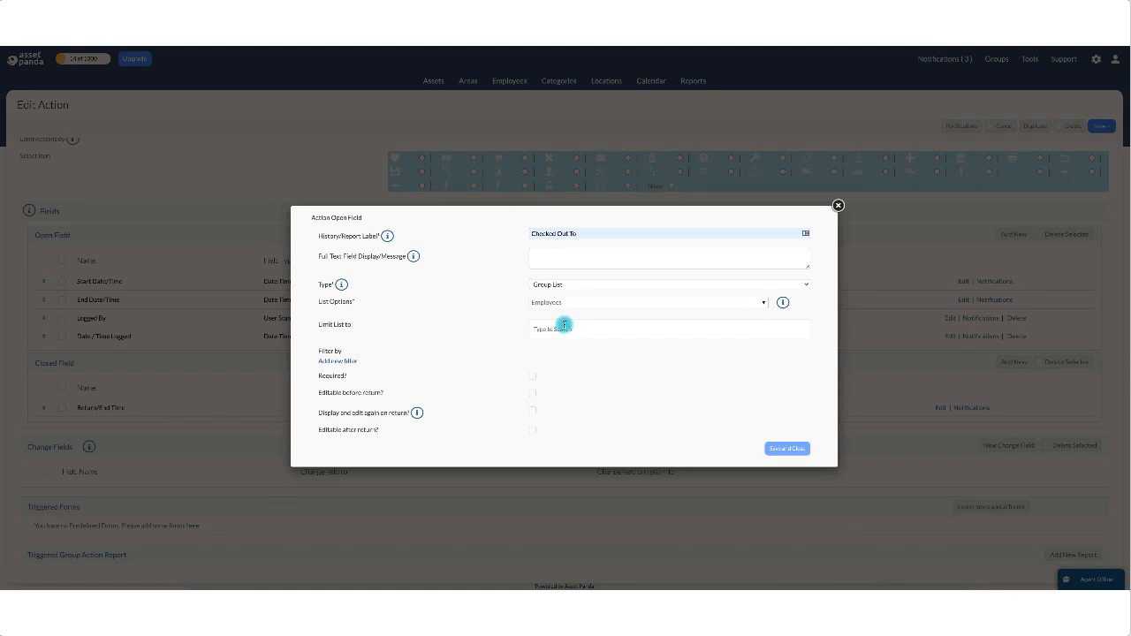
pyautogui.click(532, 378)
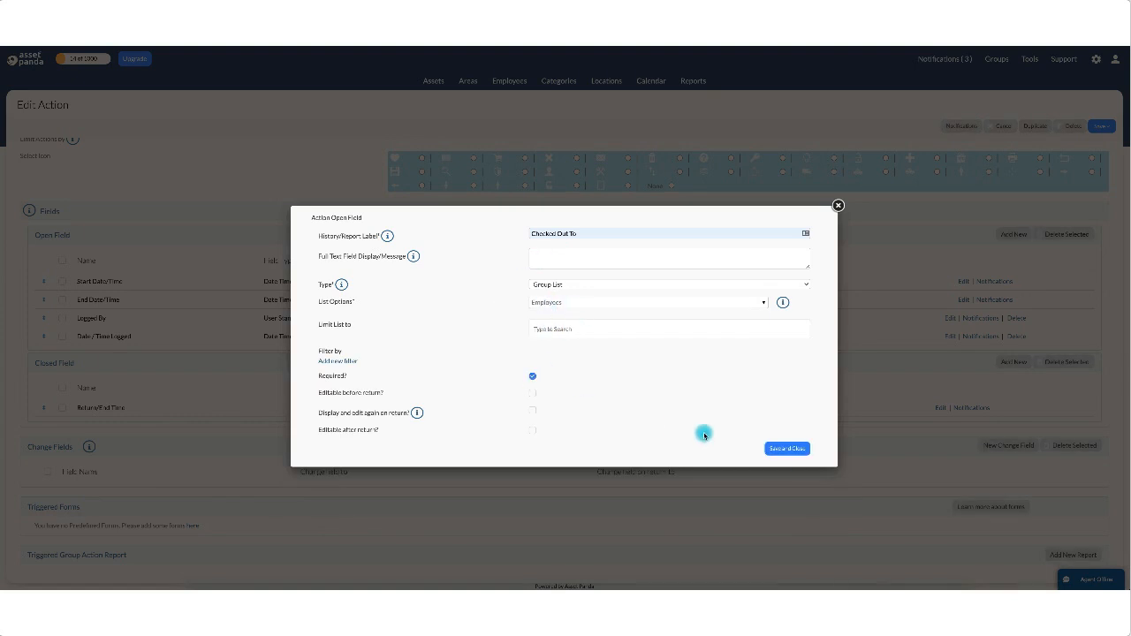
pyautogui.click(785, 449)
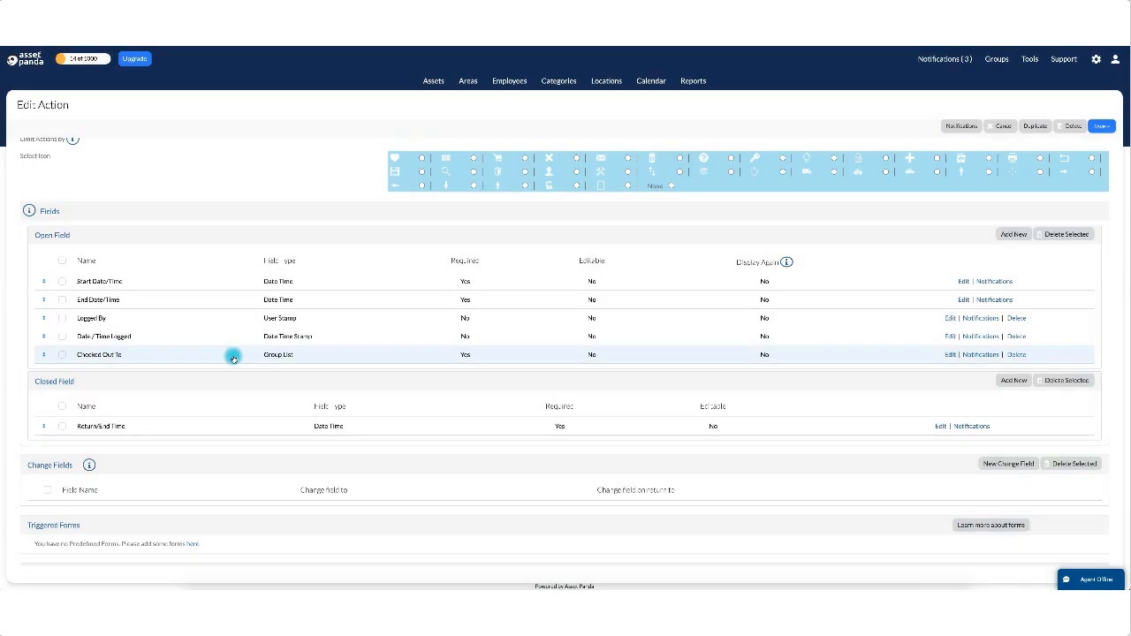
# Drag Checked Out To up to sit directly below End Date/Time in the open fields.
pyautogui.moveTo(232, 357); pyautogui.dragTo(228, 314)
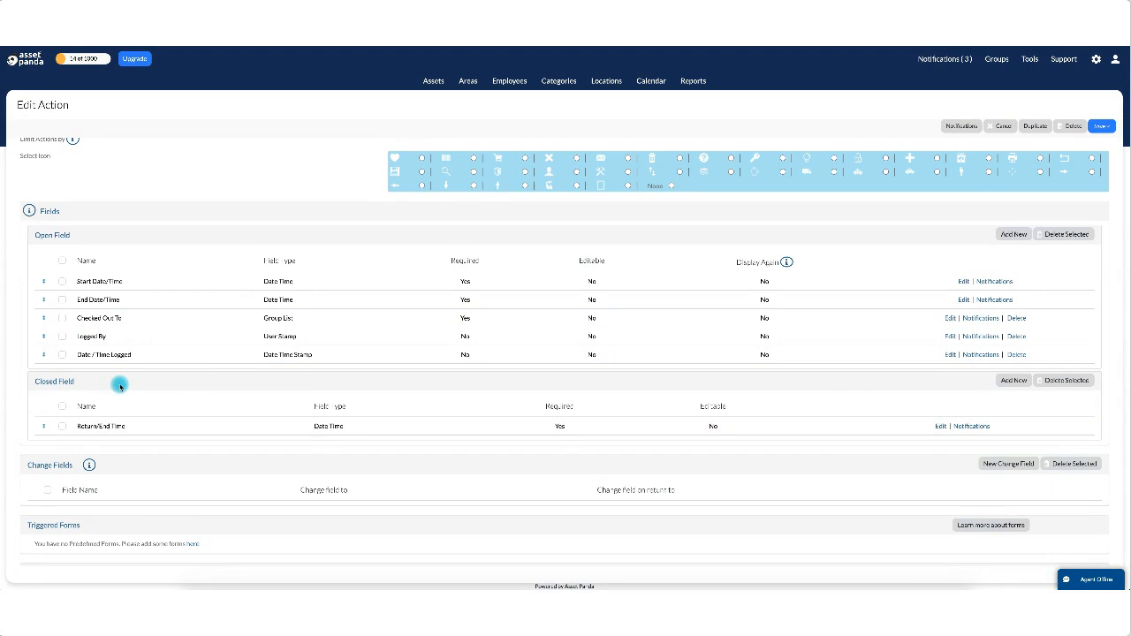
pyautogui.moveTo(458, 345); pyautogui.dragTo(329, 349)
pyautogui.scroll(-4, 355, 465)
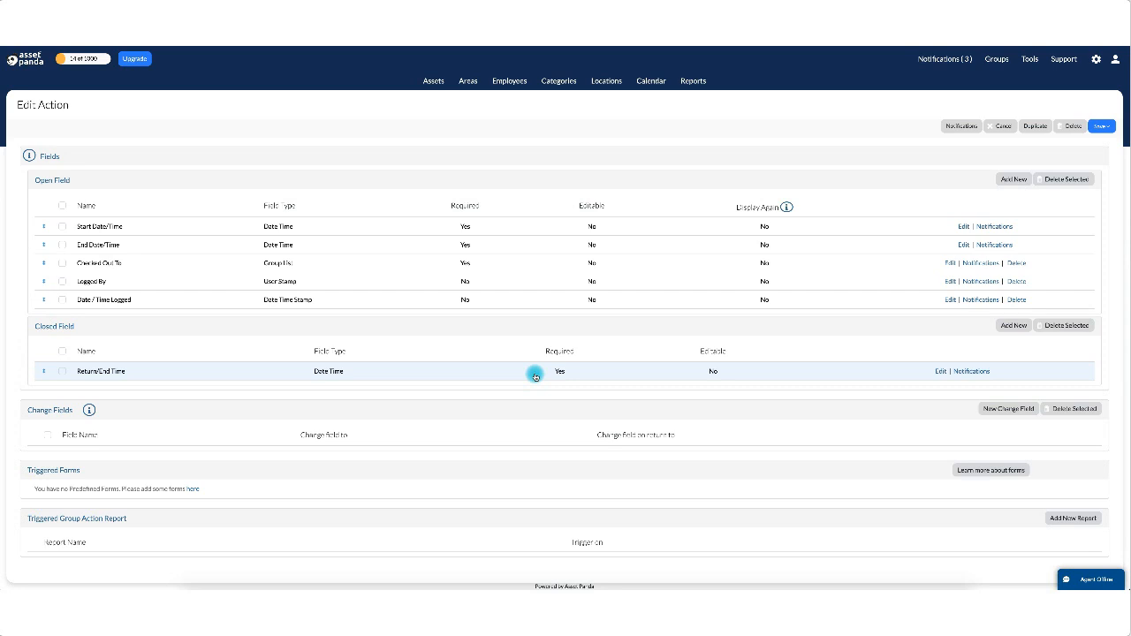
# Create a 'Condition' List closed field with options Good, Used and Broken, and save it.
pyautogui.click(1031, 327)
pyautogui.click(595, 253)
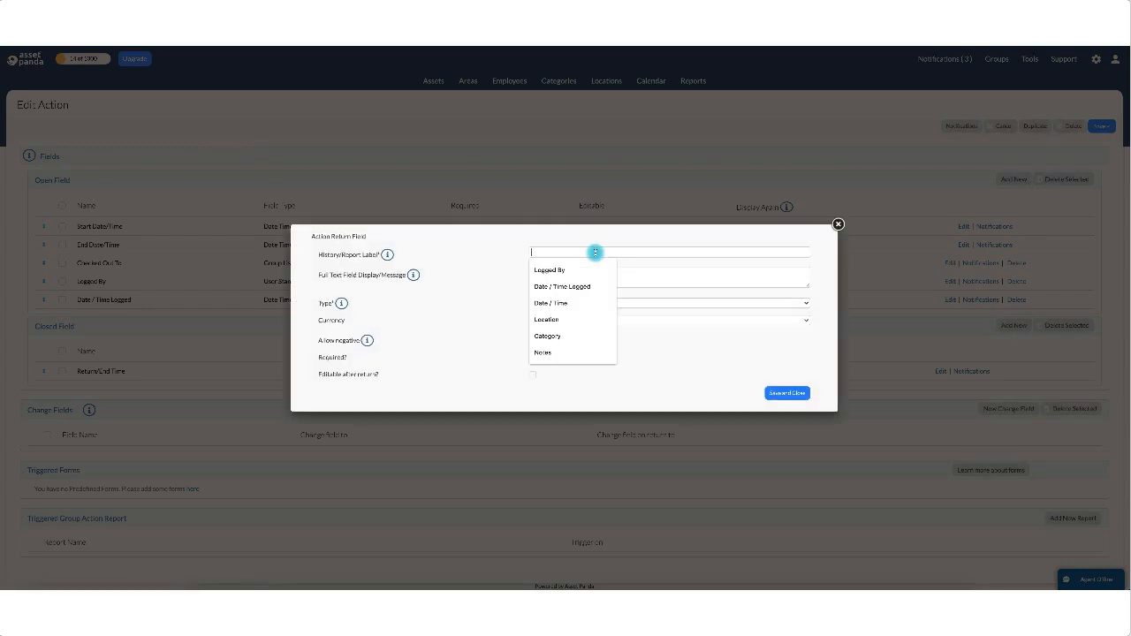
pyautogui.write('Condition')
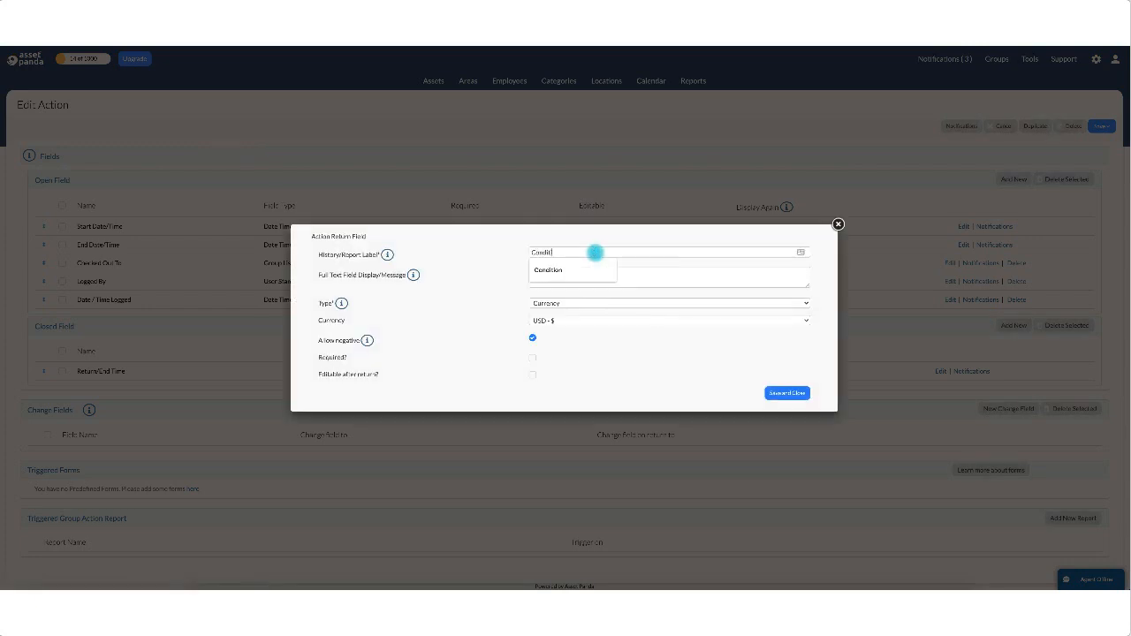
pyautogui.click(578, 304)
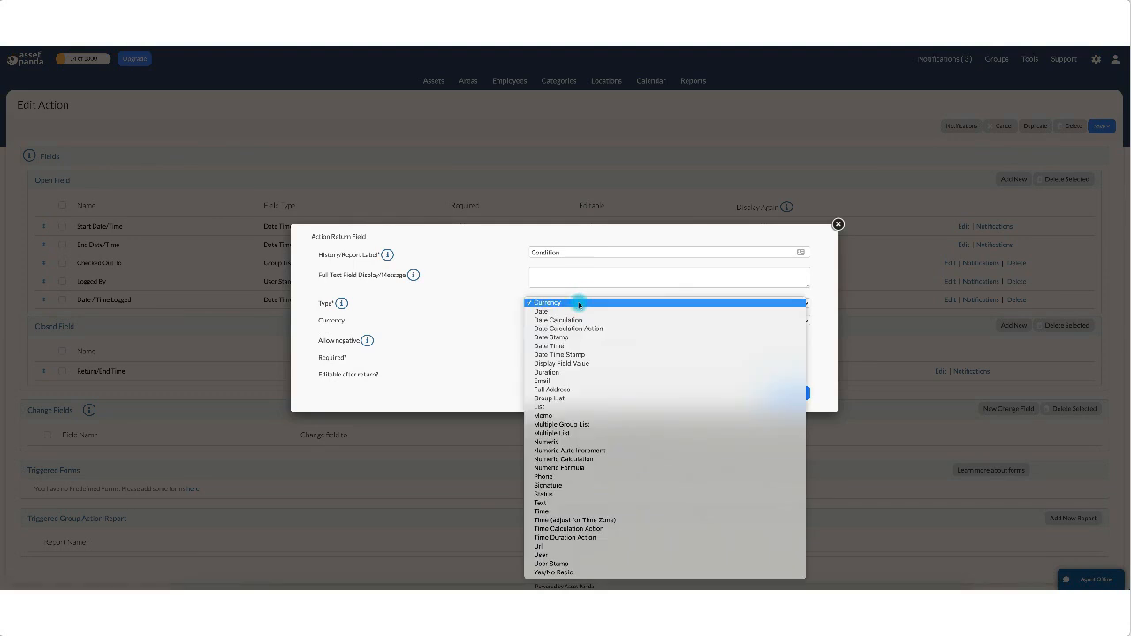
pyautogui.click(580, 408)
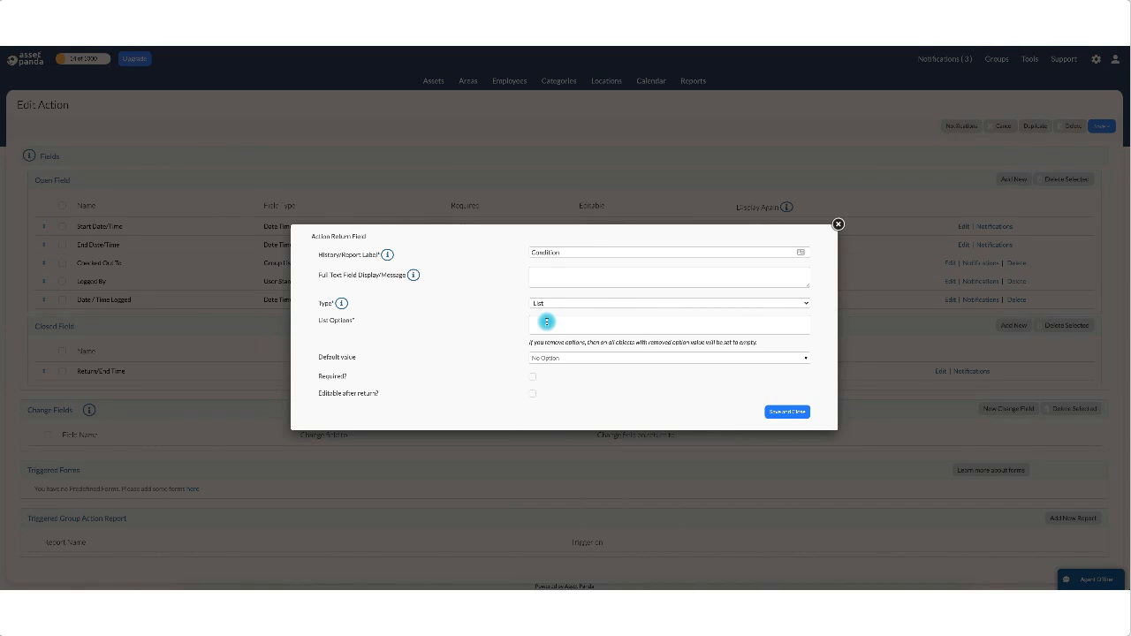
pyautogui.write('Good')
pyautogui.press('Return')
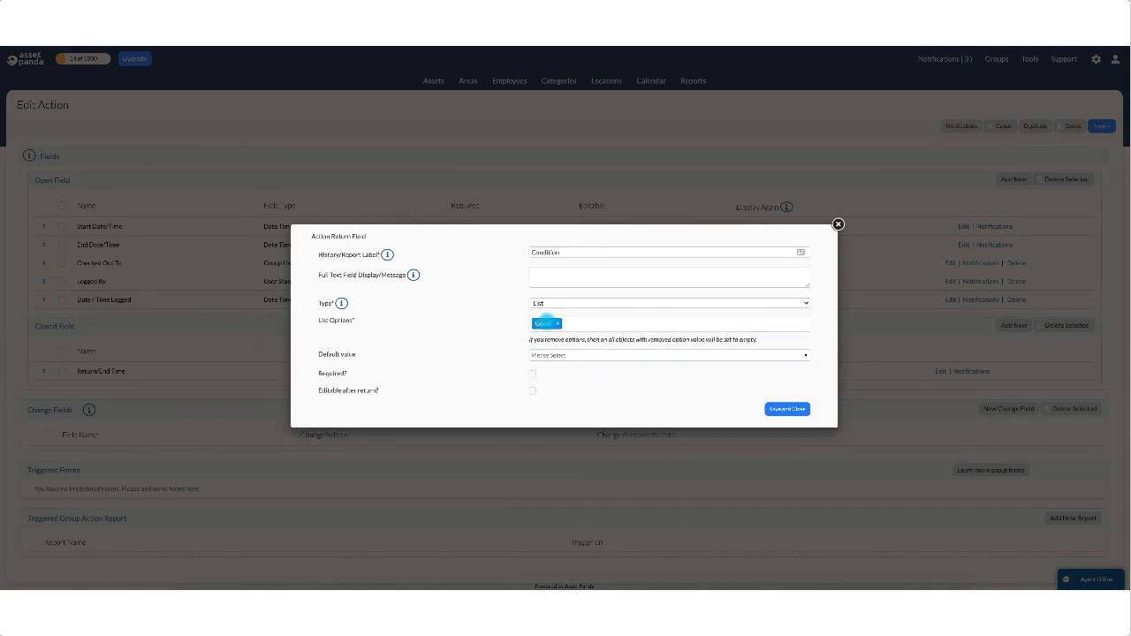
pyautogui.write('Used')
pyautogui.press('Return')
pyautogui.write('B')
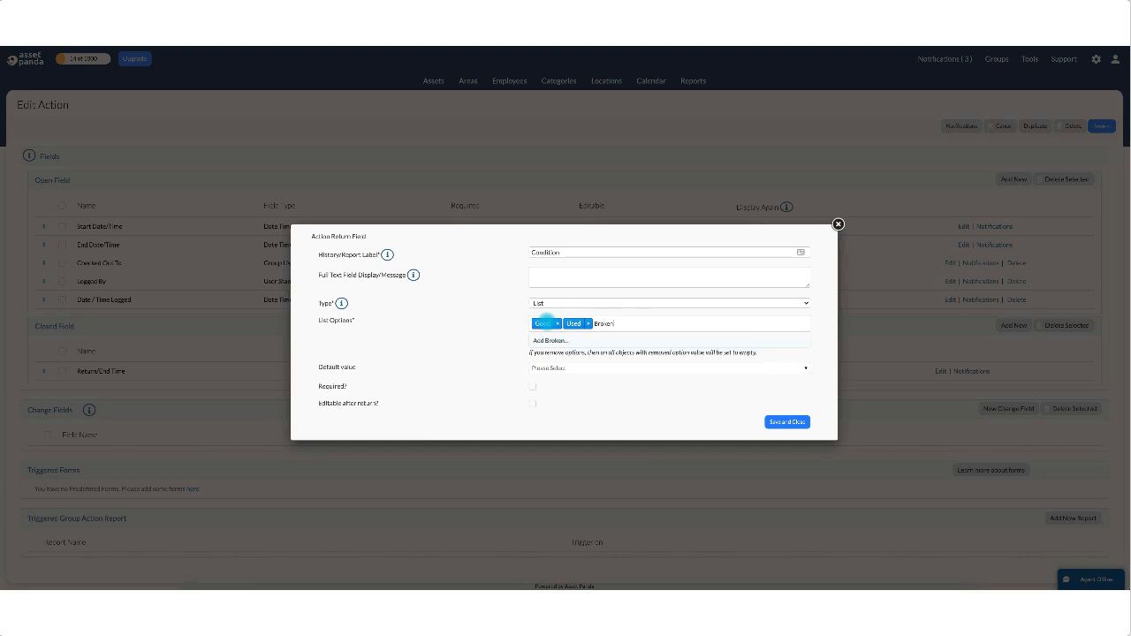
pyautogui.write('roken')
pyautogui.press('Return')
pyautogui.click(796, 410)
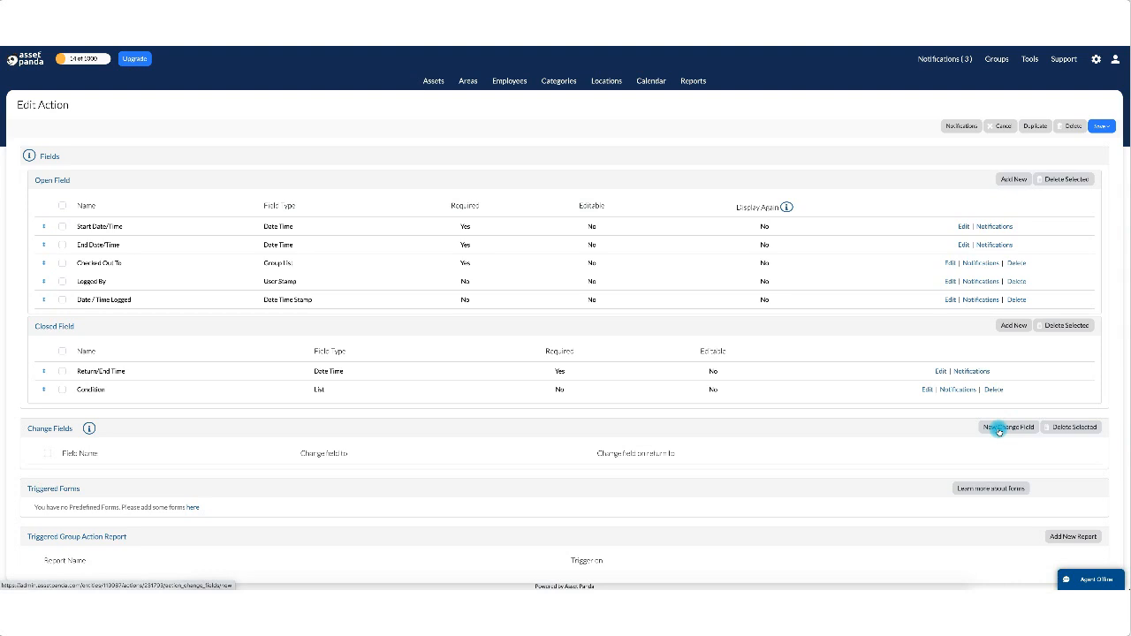
# Start a Status change field that sets the value to Checked Out at checkout.
pyautogui.click(998, 430)
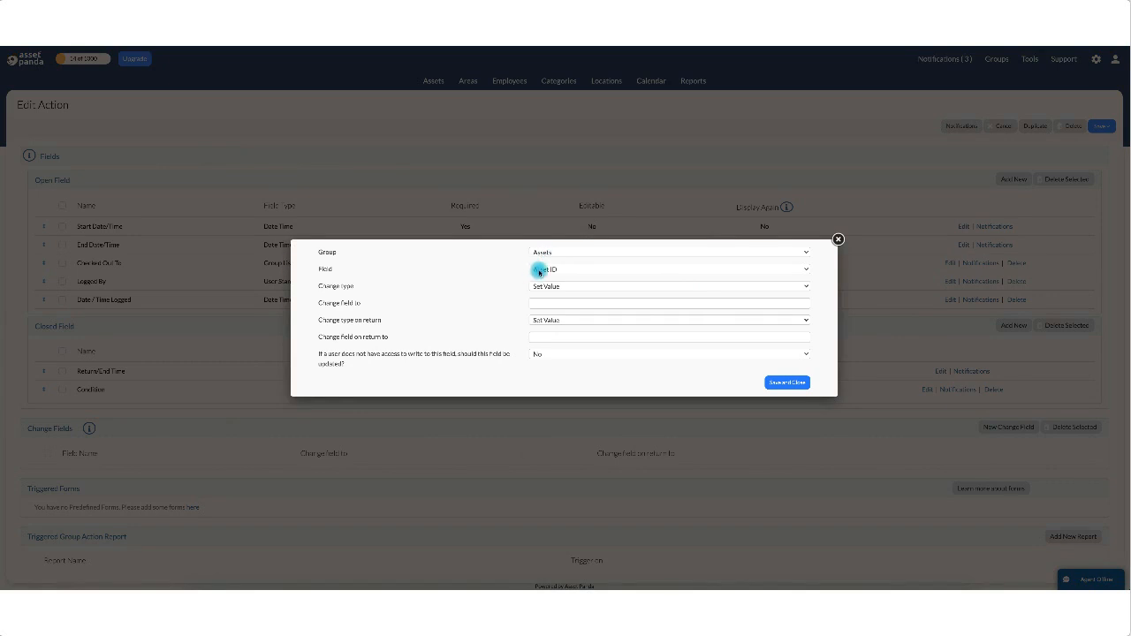
pyautogui.click(535, 269)
pyautogui.click(542, 346)
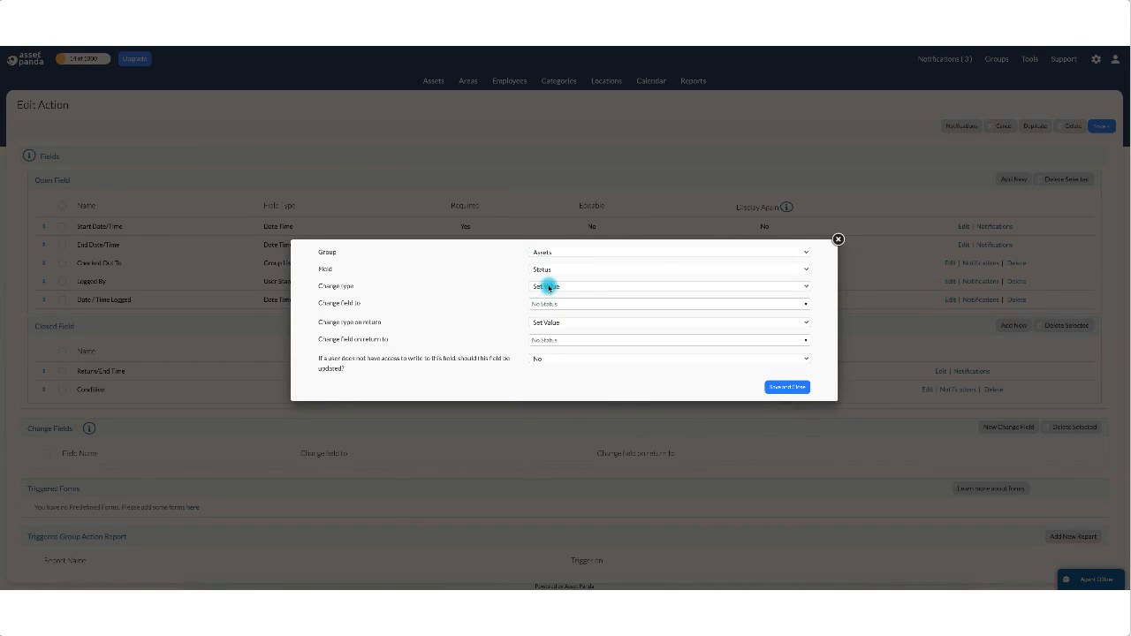
pyautogui.click(549, 288)
pyautogui.click(553, 287)
pyautogui.click(560, 304)
pyautogui.click(556, 345)
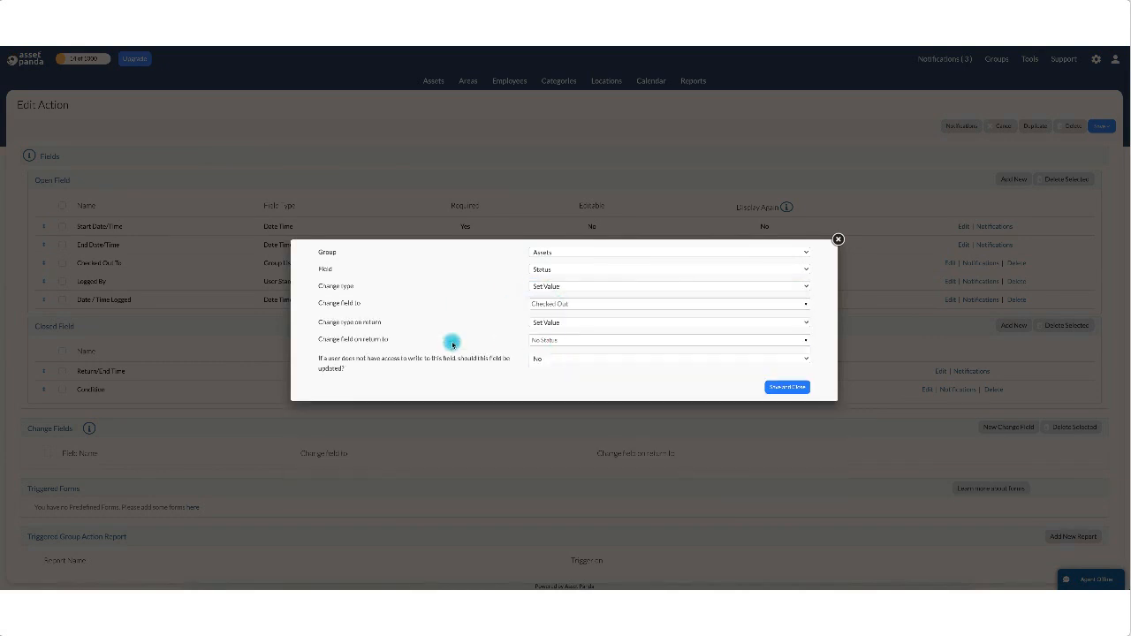
# Revert Status to Active on return, update even without write access, and save.
pyautogui.click(545, 340)
pyautogui.scroll(-2, 542, 429)
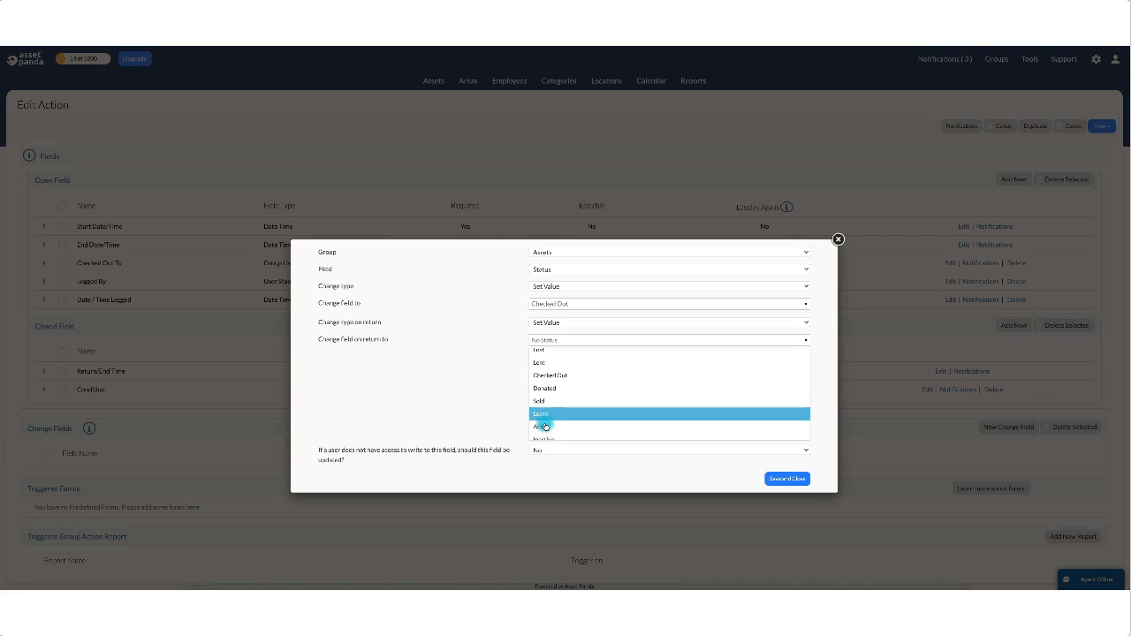
pyautogui.scroll(3, 541, 428)
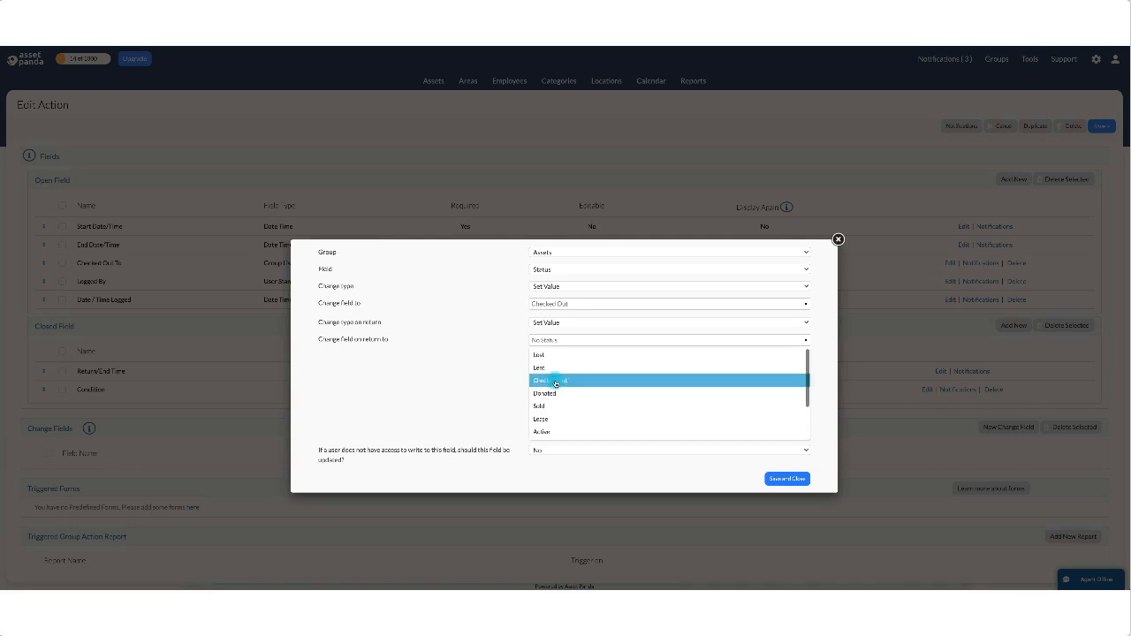
pyautogui.click(550, 432)
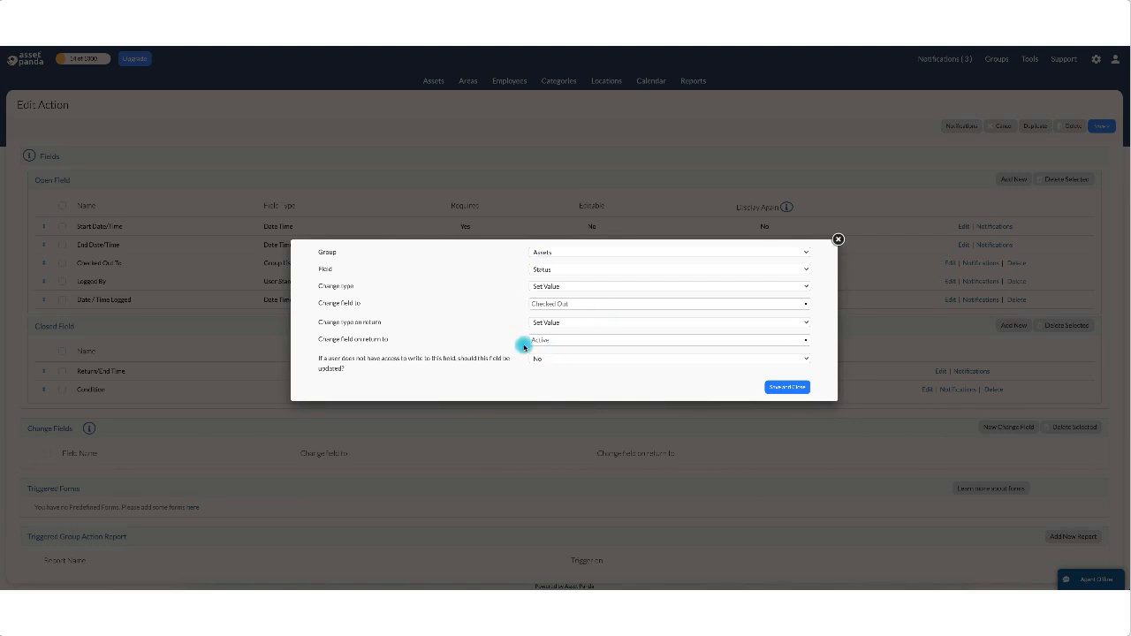
pyautogui.click(538, 359)
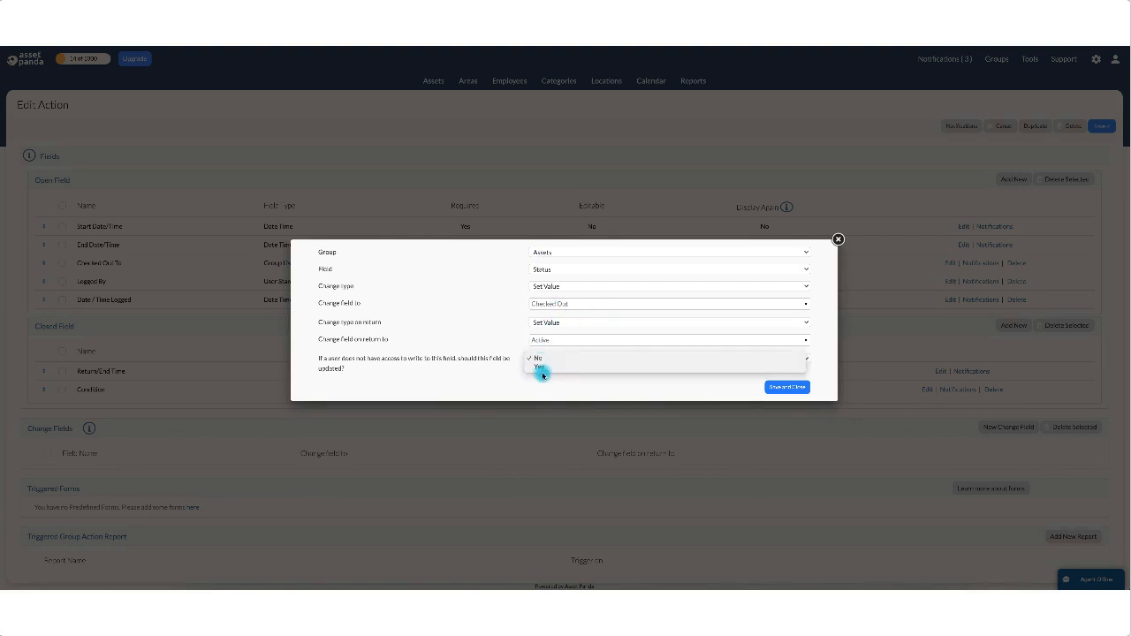
pyautogui.click(545, 367)
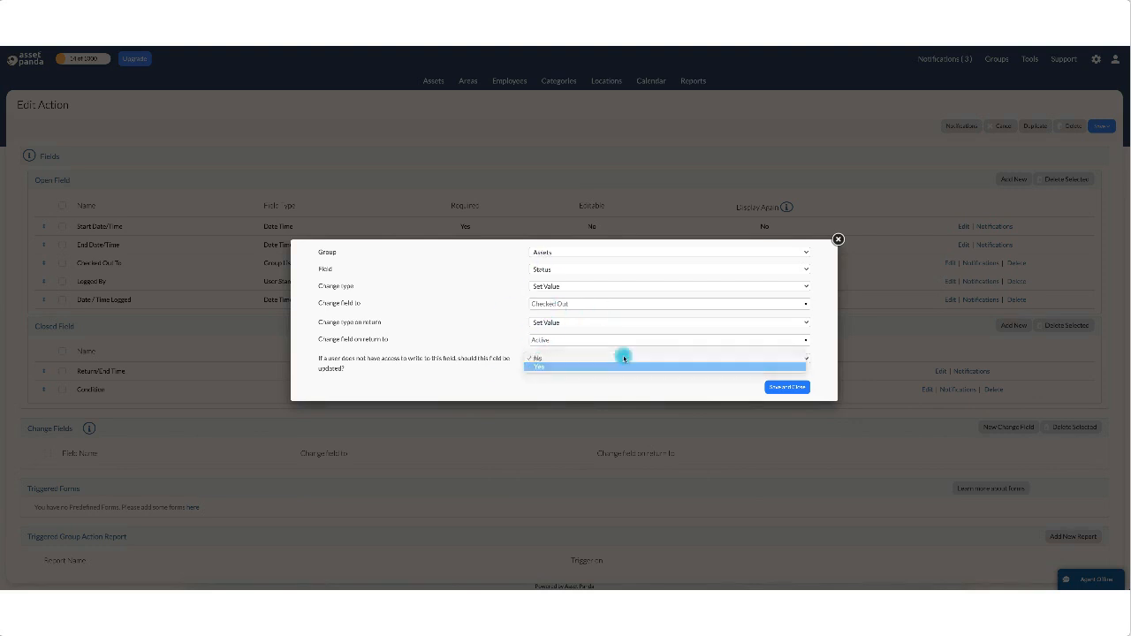
pyautogui.click(800, 389)
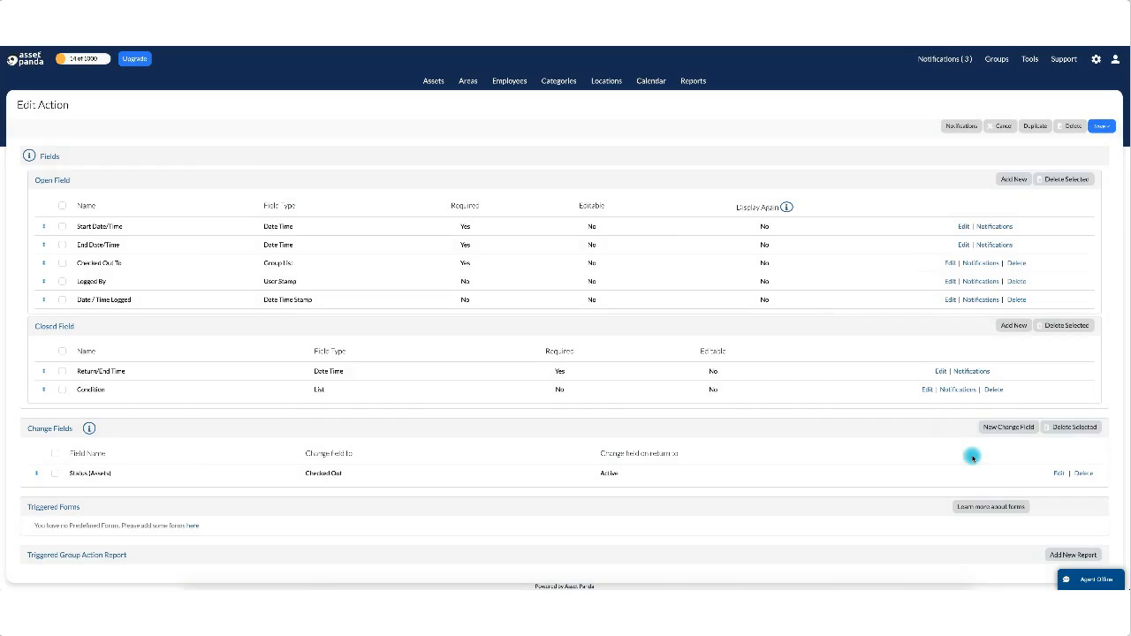
# Make an Assigned To change field filled from Checked Out To, deleted on return, ignoring write access.
pyautogui.click(1008, 427)
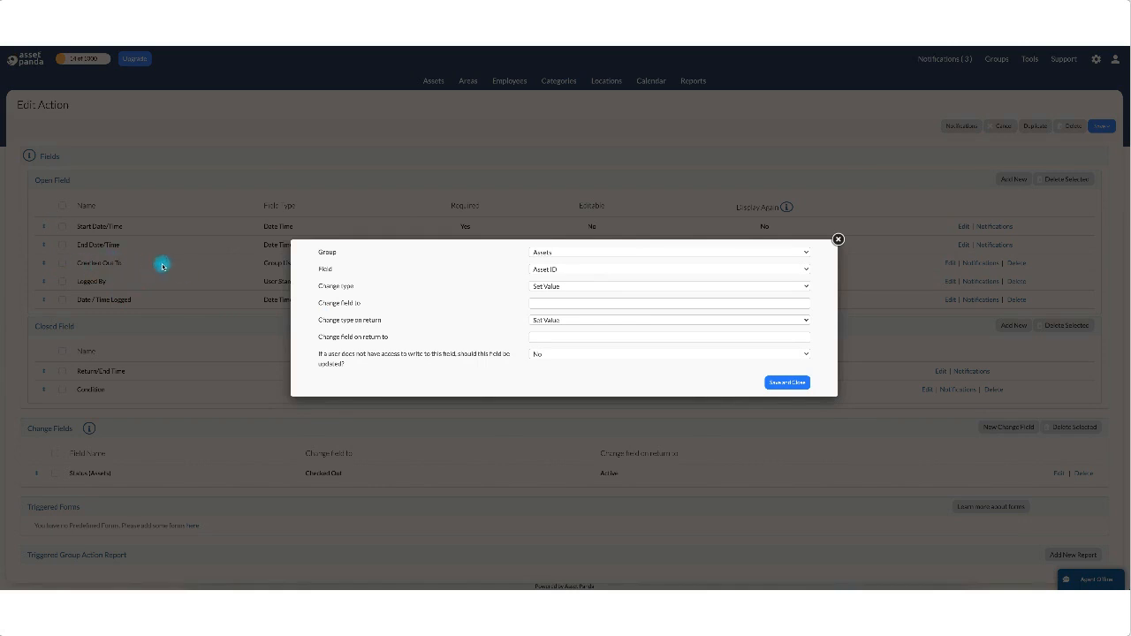
pyautogui.click(549, 269)
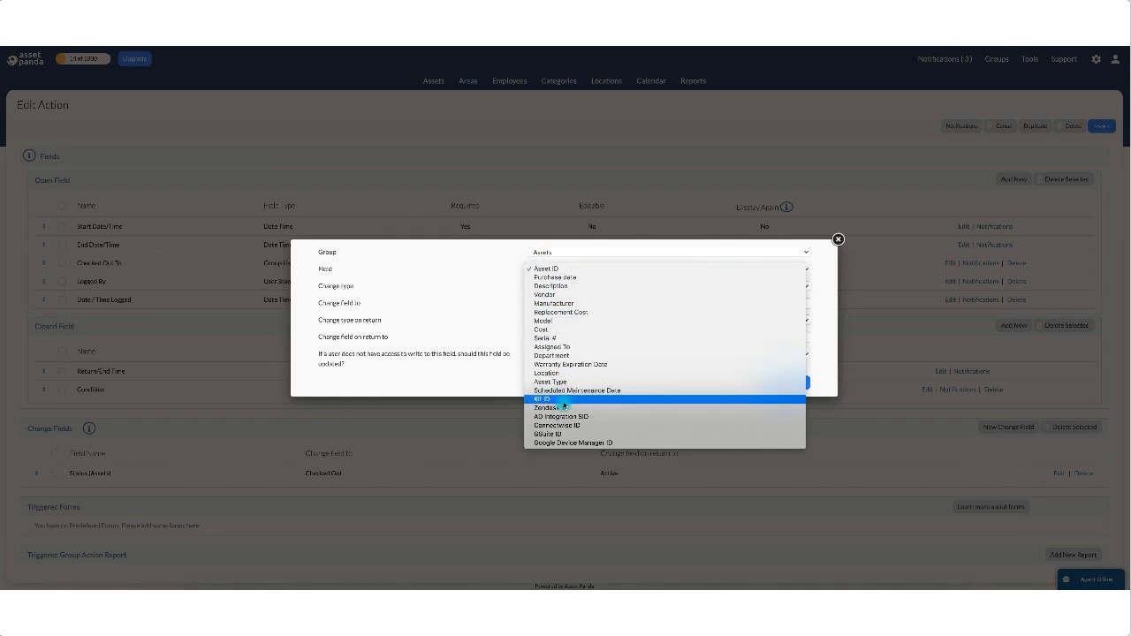
pyautogui.click(566, 348)
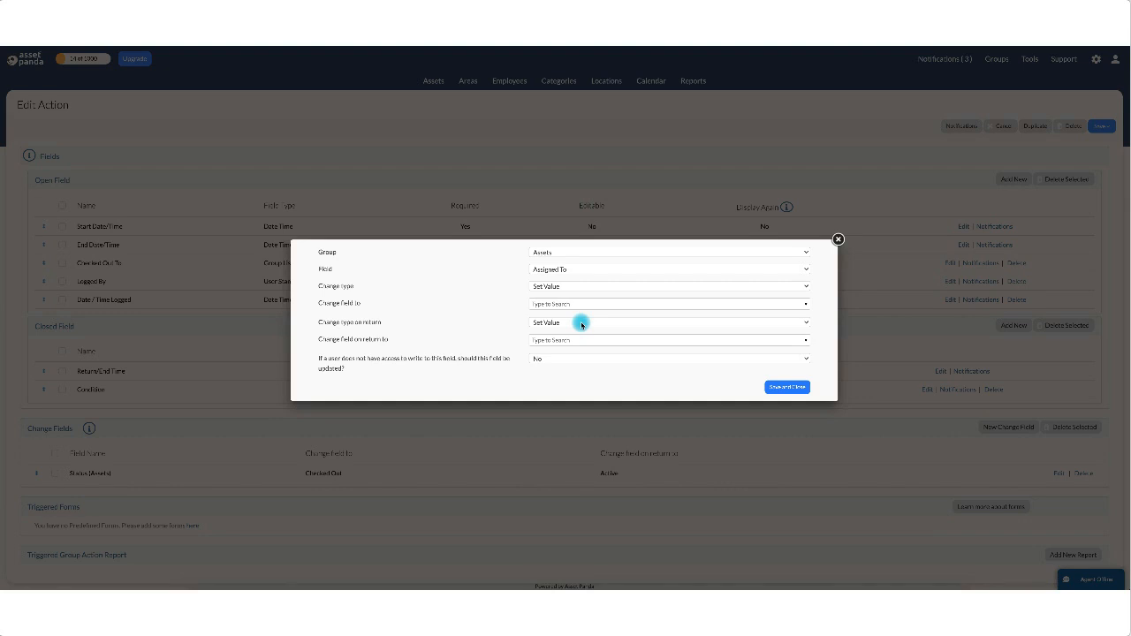
pyautogui.click(549, 288)
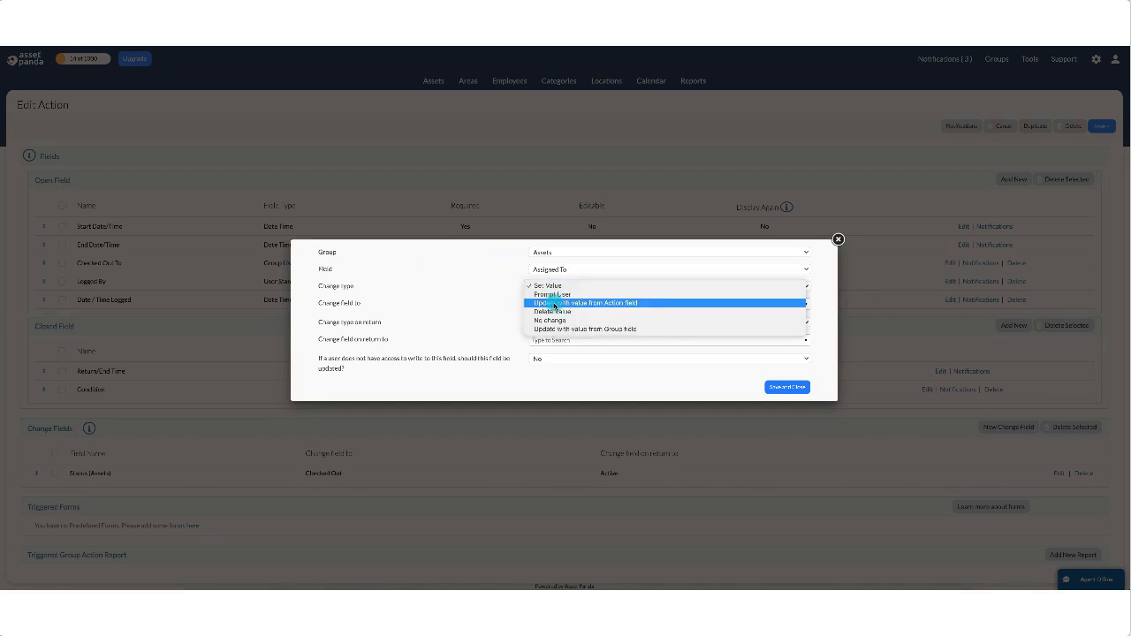
pyautogui.click(545, 273)
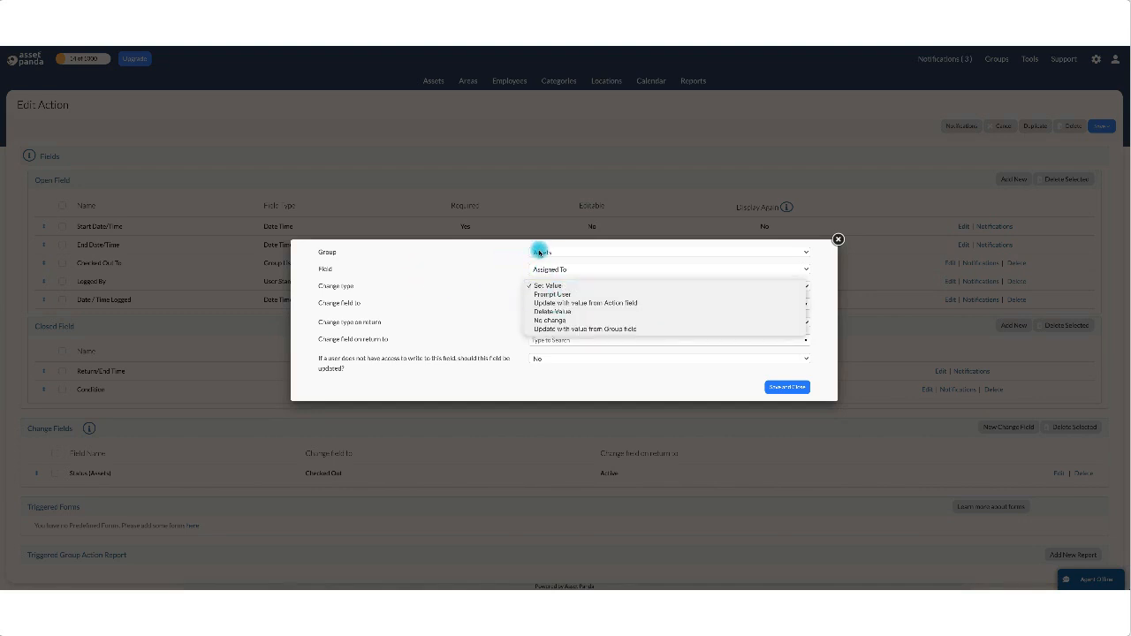
pyautogui.click(555, 303)
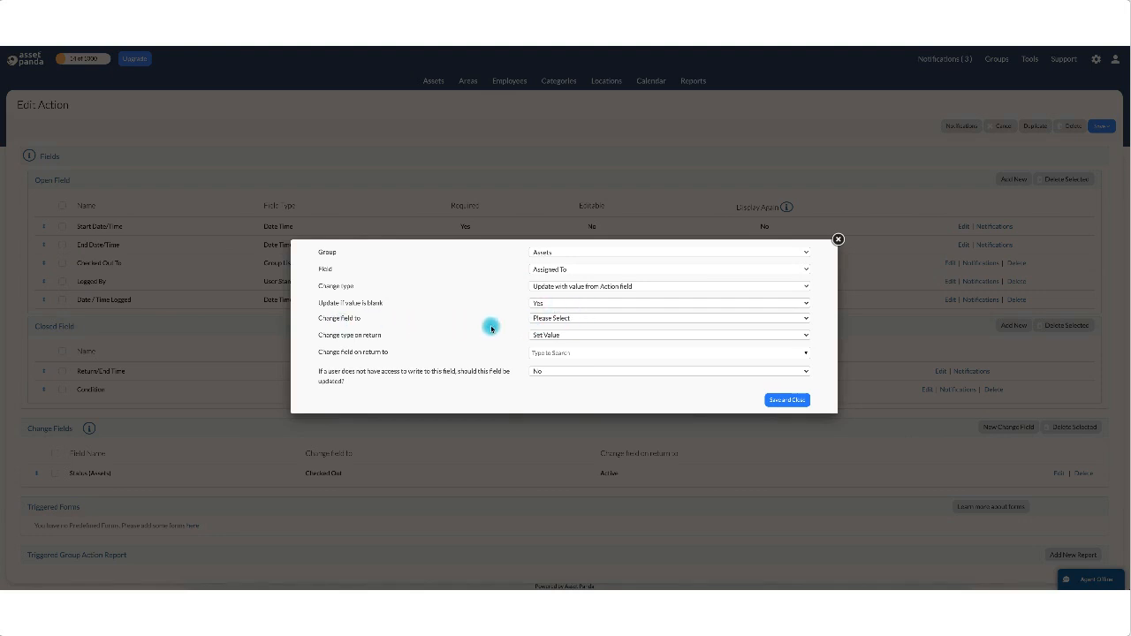
pyautogui.click(576, 318)
pyautogui.click(565, 325)
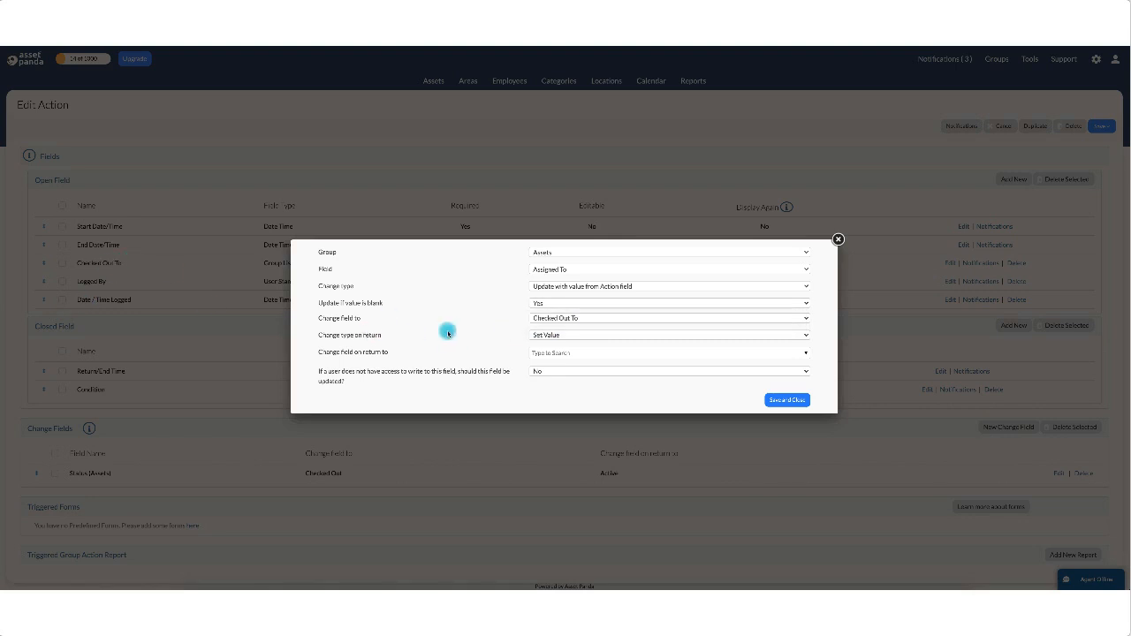
pyautogui.click(547, 336)
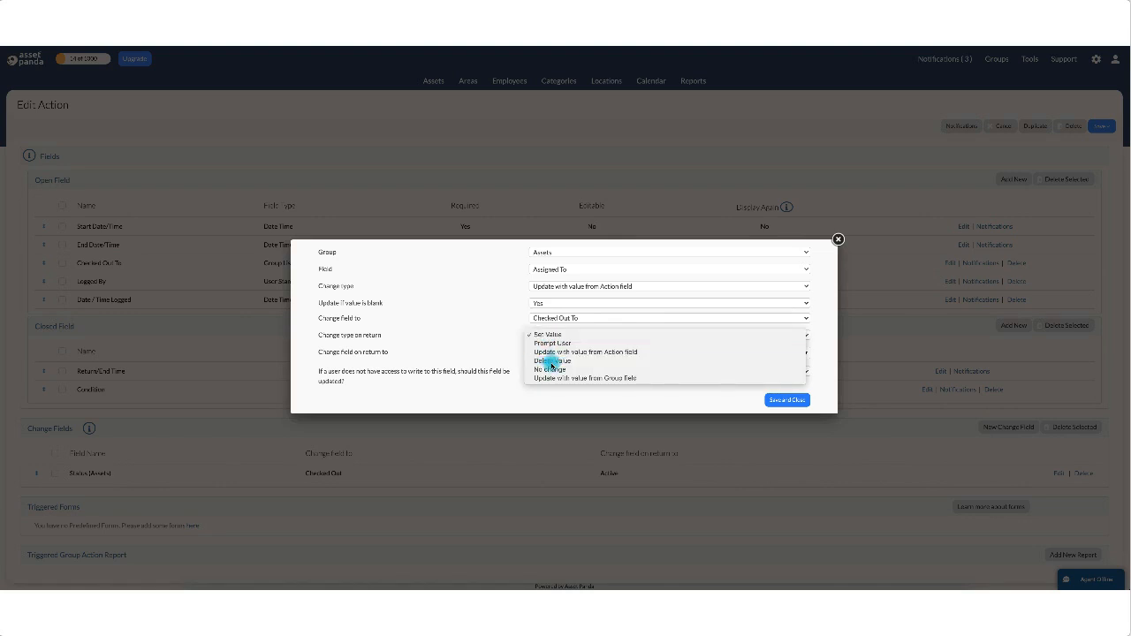
pyautogui.click(543, 347)
pyautogui.click(545, 352)
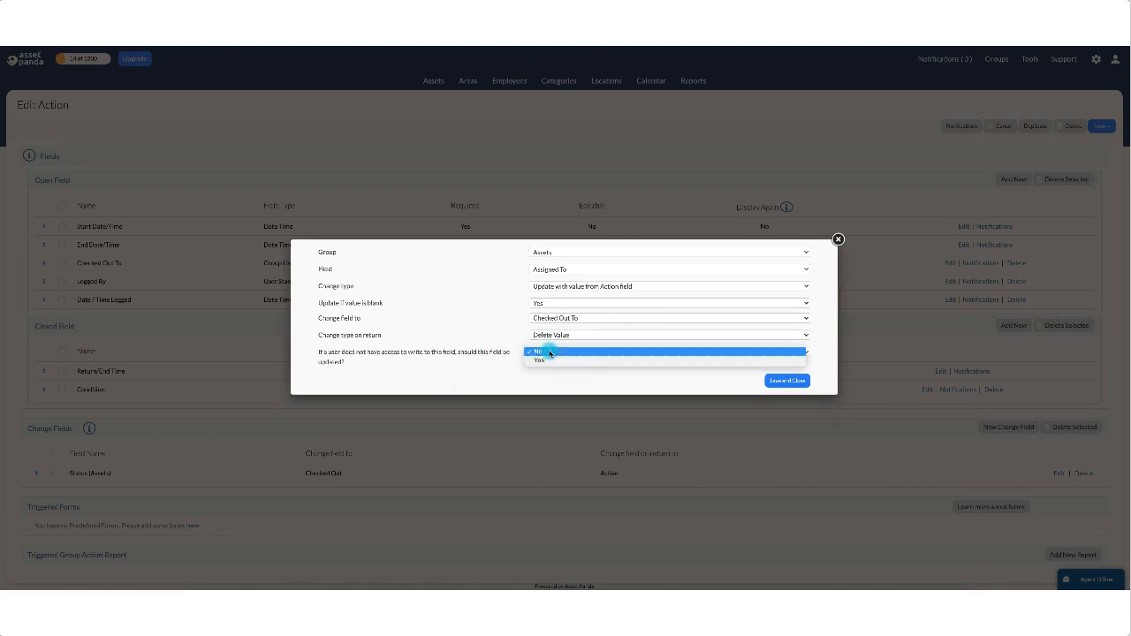
pyautogui.click(549, 362)
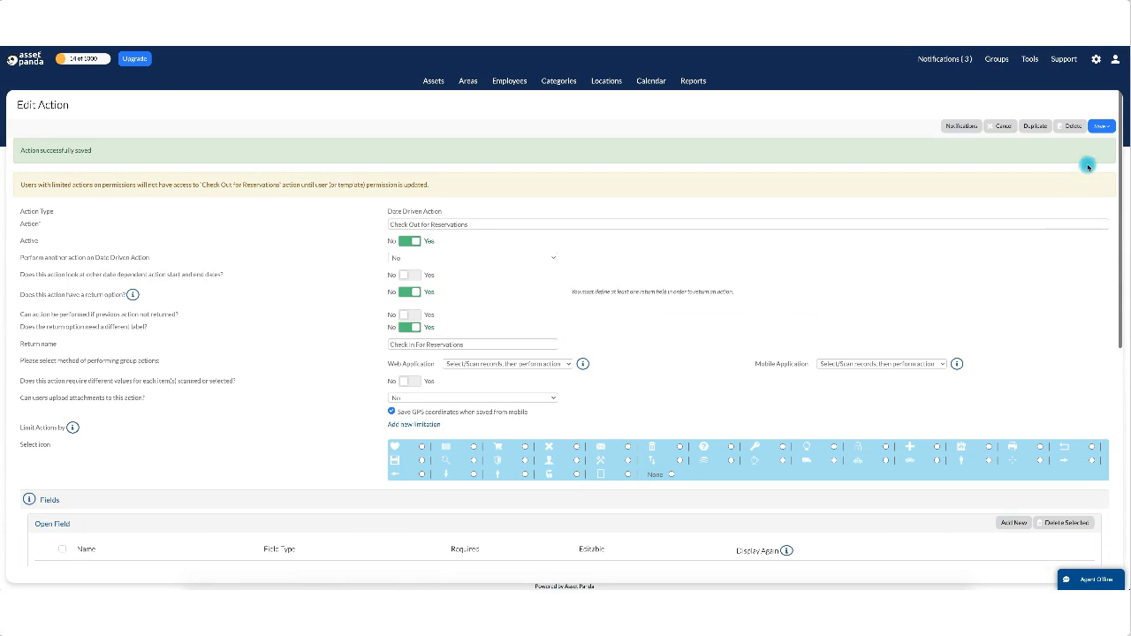
# Save the edited Check Out for Reservations action.
pyautogui.click(1101, 126)
pyautogui.click(1100, 155)
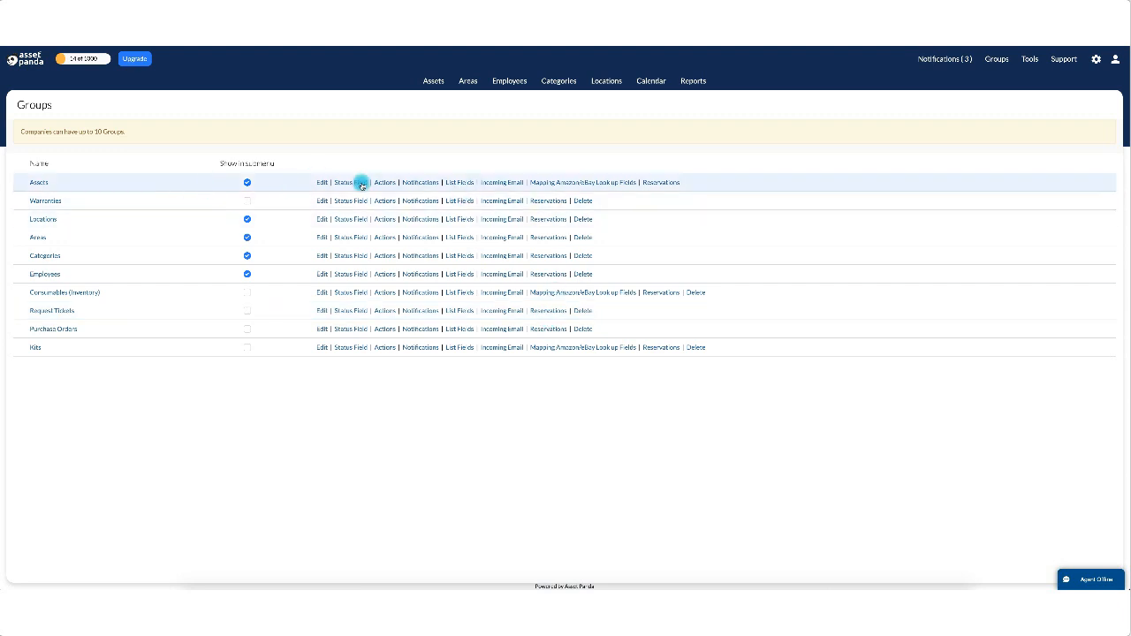
# In Assets reservations, remove both action steps and deselect Lost, Donated and Sold statuses.
pyautogui.click(661, 182)
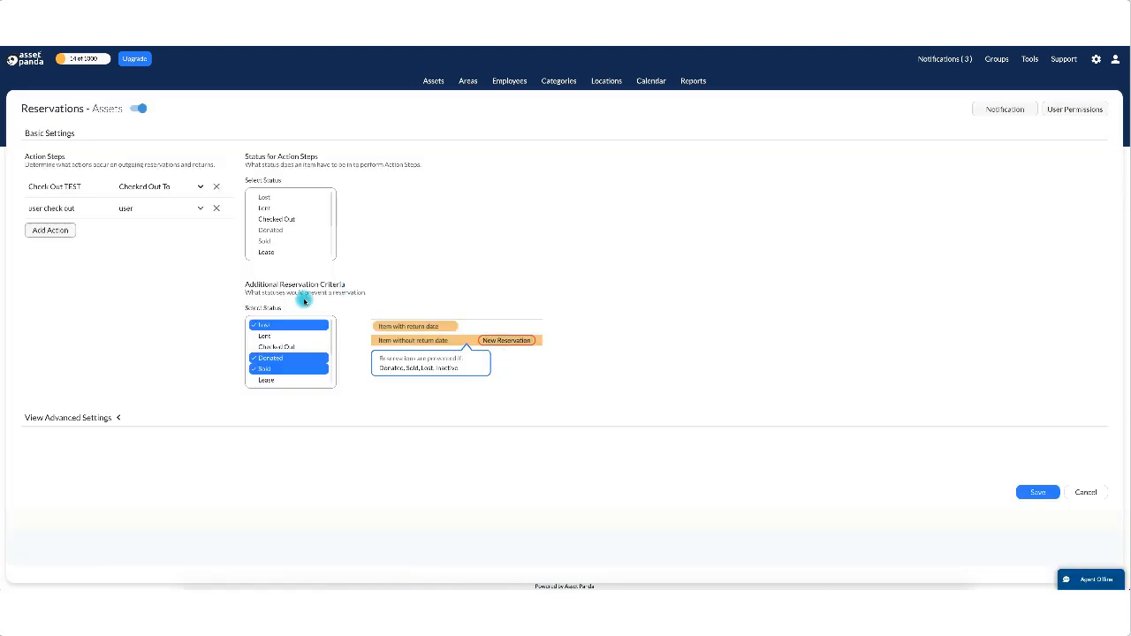
pyautogui.click(215, 210)
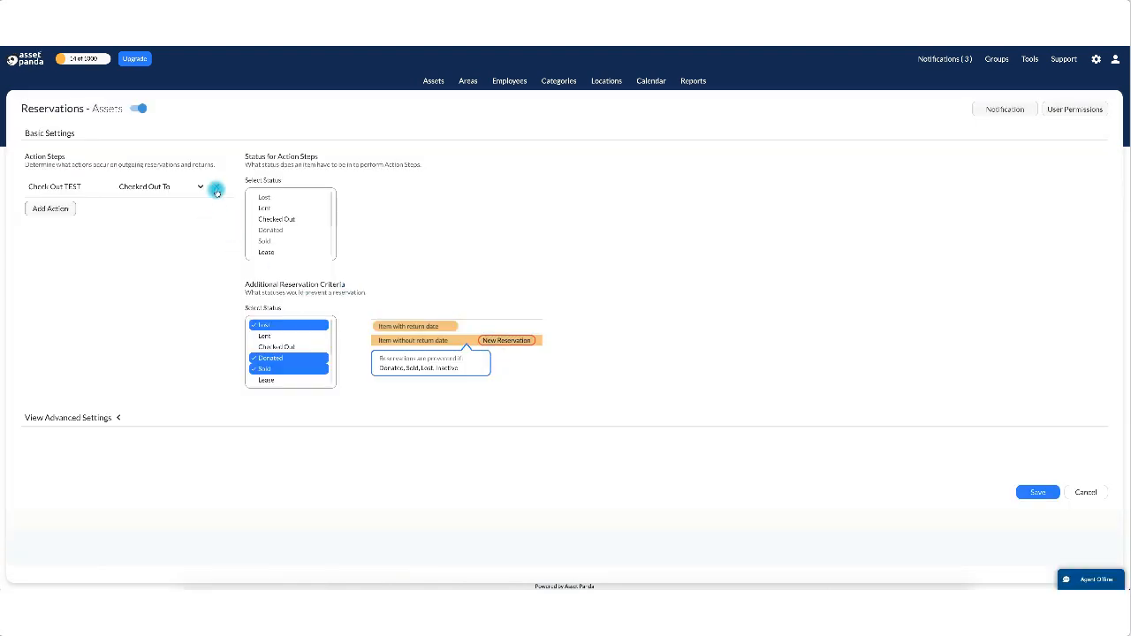
pyautogui.click(216, 187)
pyautogui.click(270, 326)
pyautogui.click(267, 358)
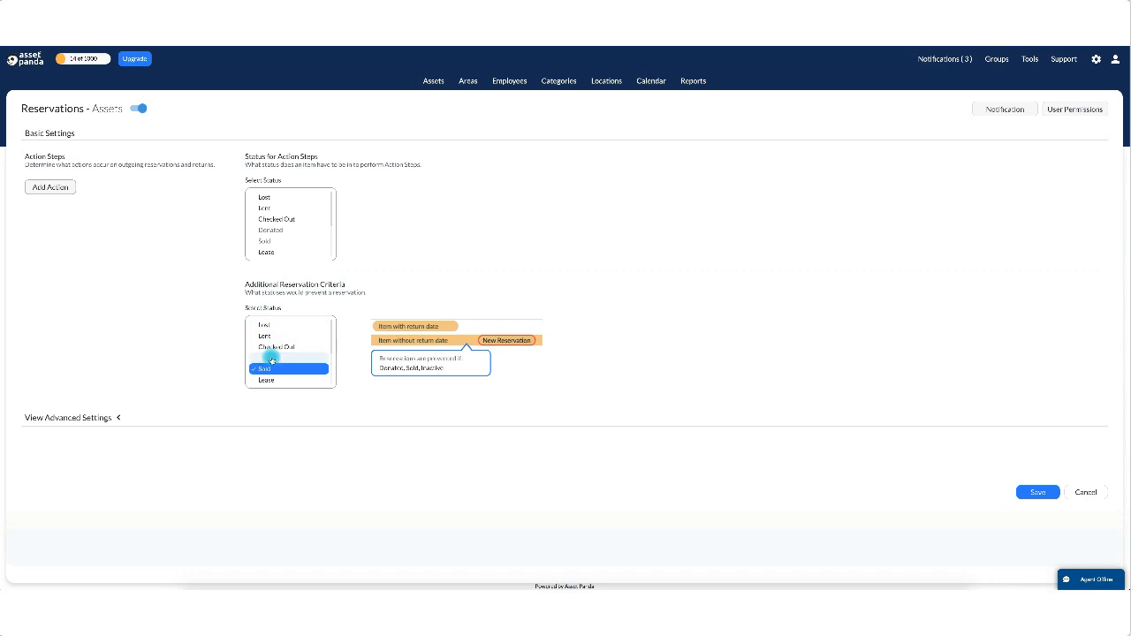
pyautogui.click(267, 368)
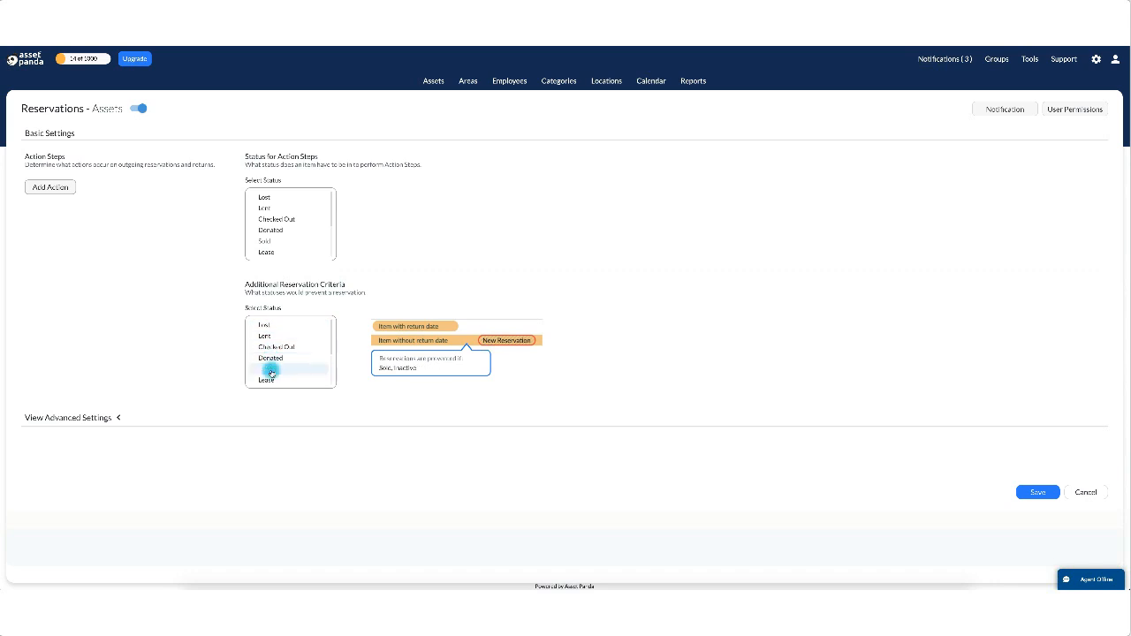
# Under Advanced Settings, delete the Project Manager and Ship Date additional fields.
pyautogui.click(116, 418)
pyautogui.click(236, 504)
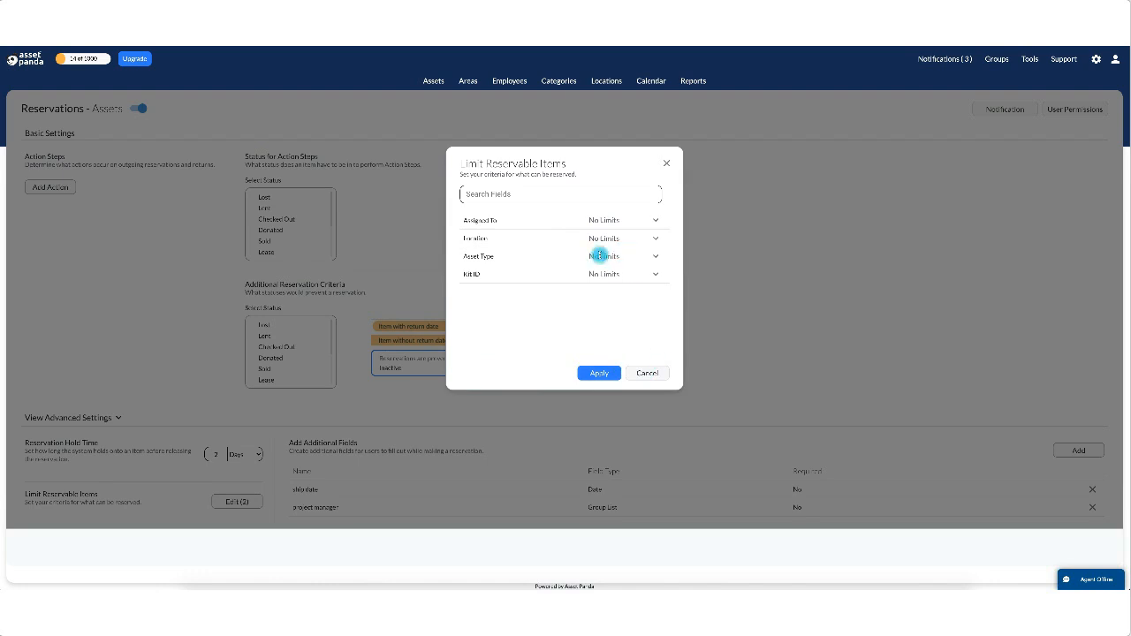
pyautogui.click(647, 372)
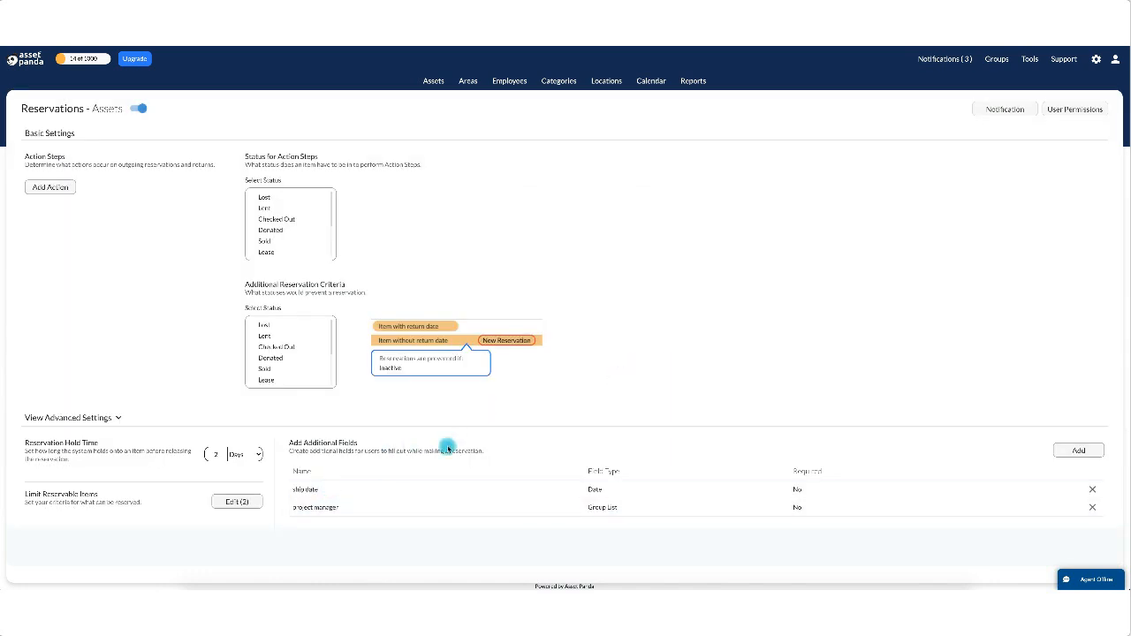
pyautogui.click(1092, 507)
pyautogui.click(1094, 499)
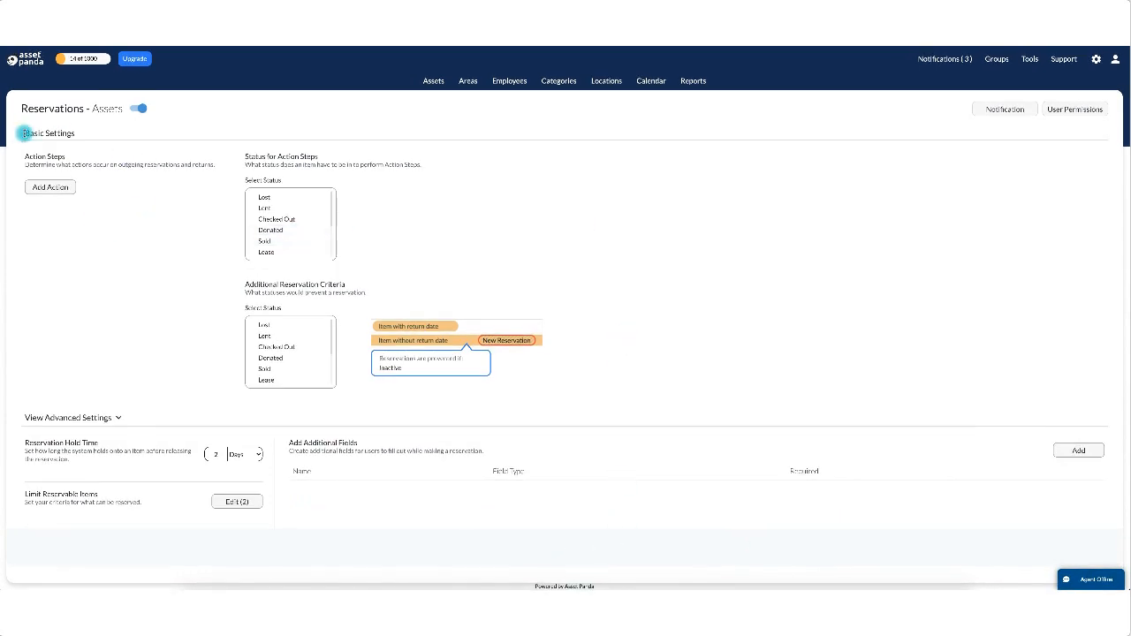
pyautogui.moveTo(25, 133); pyautogui.dragTo(98, 137)
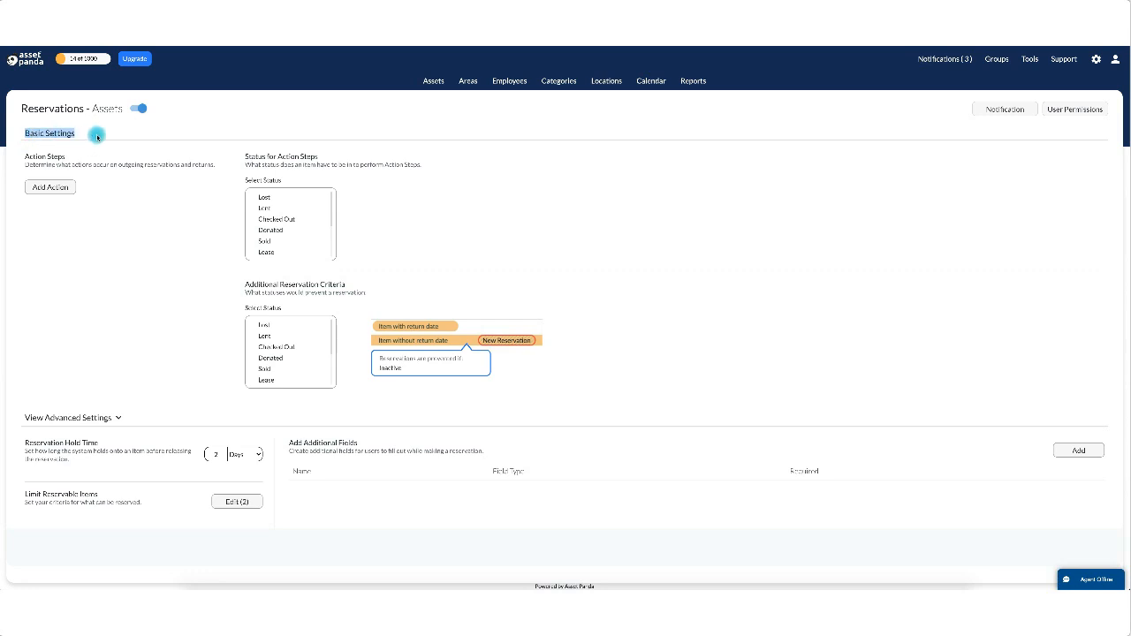
pyautogui.click(120, 418)
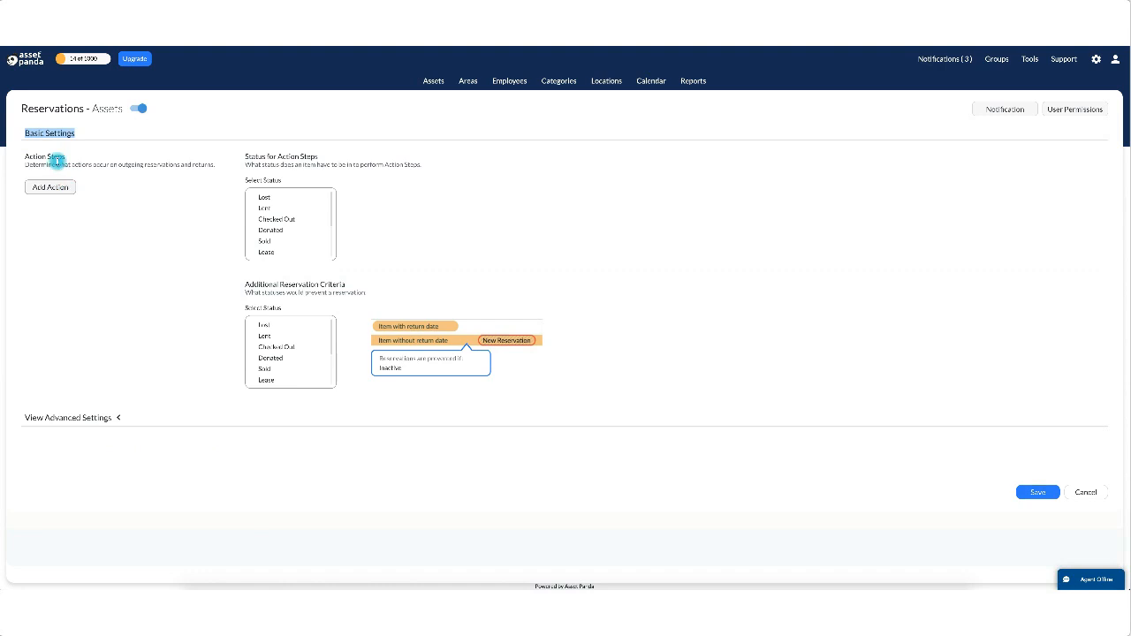
pyautogui.moveTo(24, 160)
pyautogui.mouseDown()
pyautogui.moveTo(55, 158)
pyautogui.moveTo(23, 159)
pyautogui.mouseUp()
pyautogui.click(21, 159)
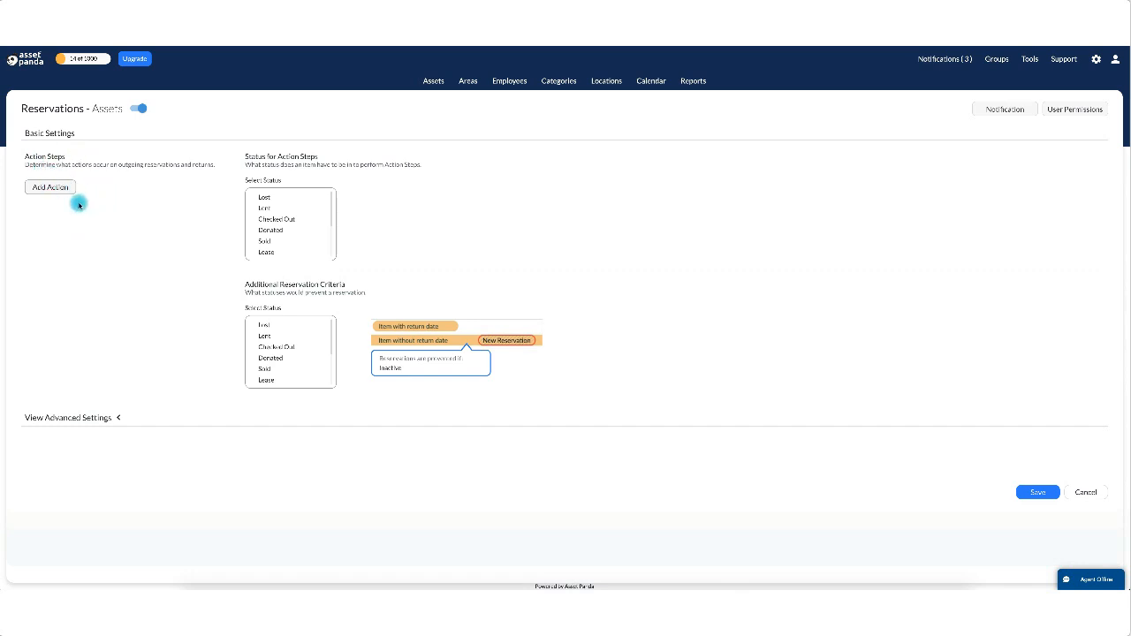
# Add Check Out for Reservations to the Assets reservation action steps.
pyautogui.click(50, 188)
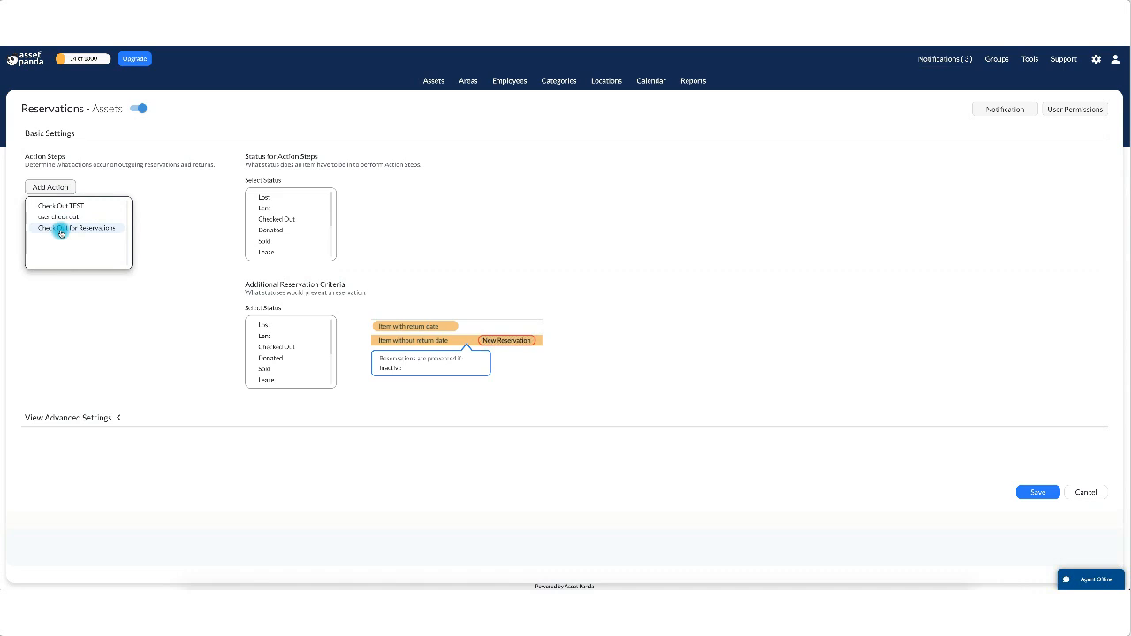
pyautogui.click(61, 229)
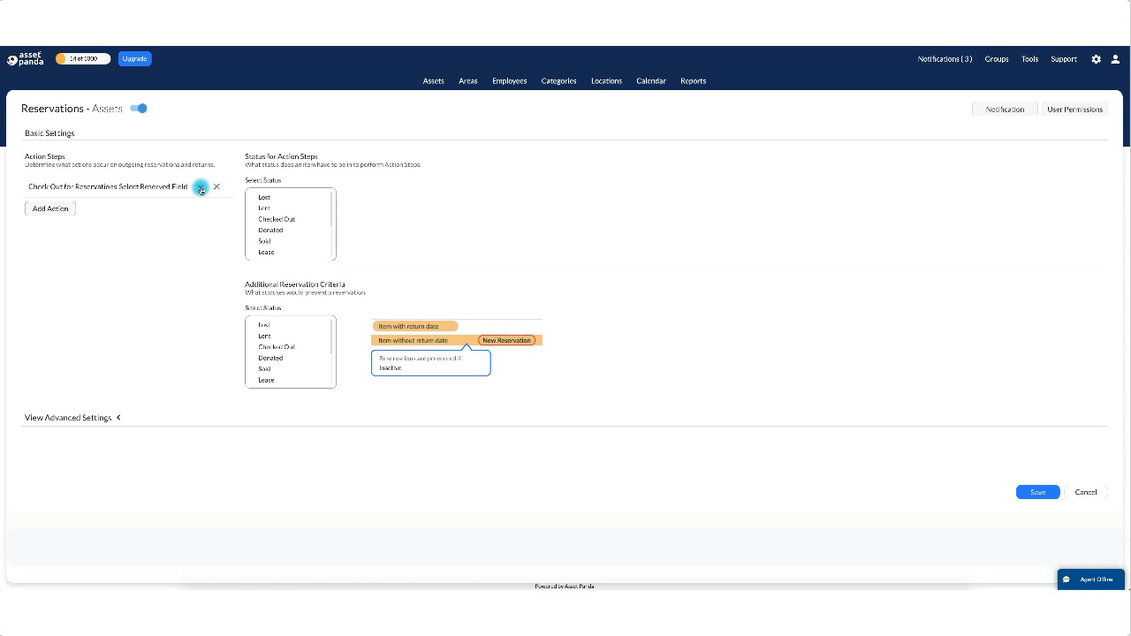
# Choose Checked Out To as the reserved field for the Check Out for Reservations step.
pyautogui.click(201, 188)
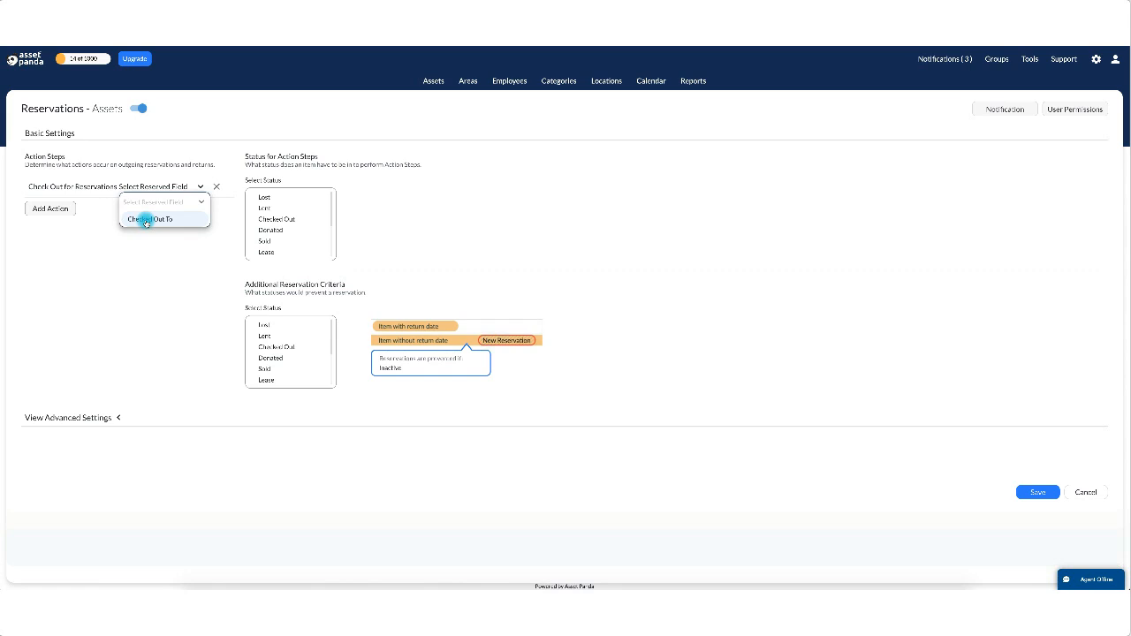
pyautogui.click(147, 220)
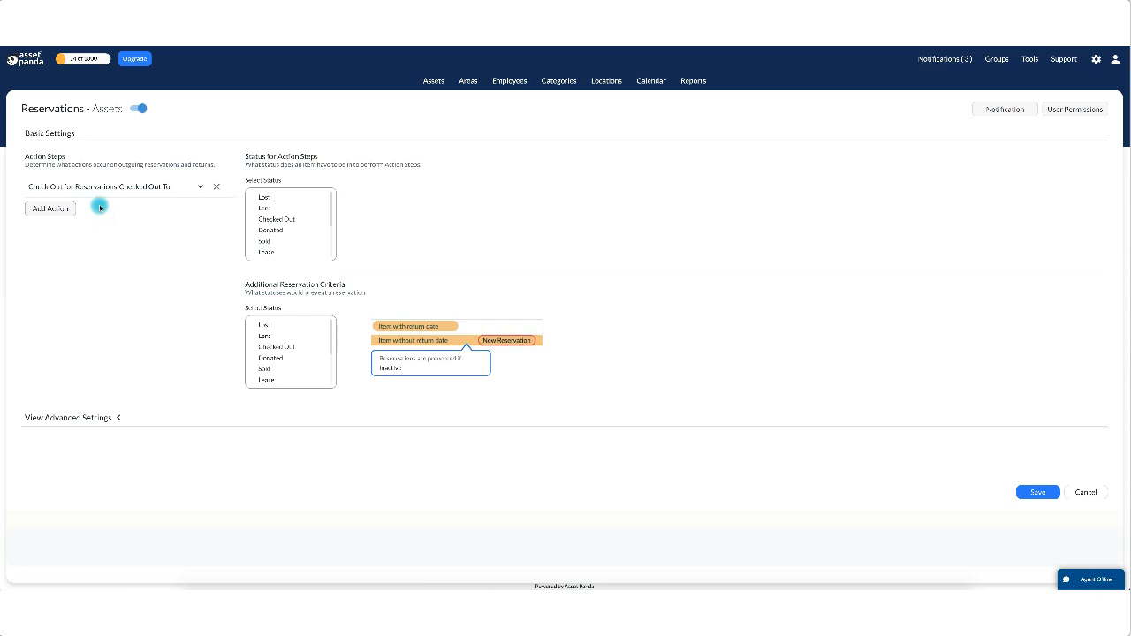
# Add a Check Out for Reservations action step that uses the Checked Out To field.
pyautogui.click(52, 211)
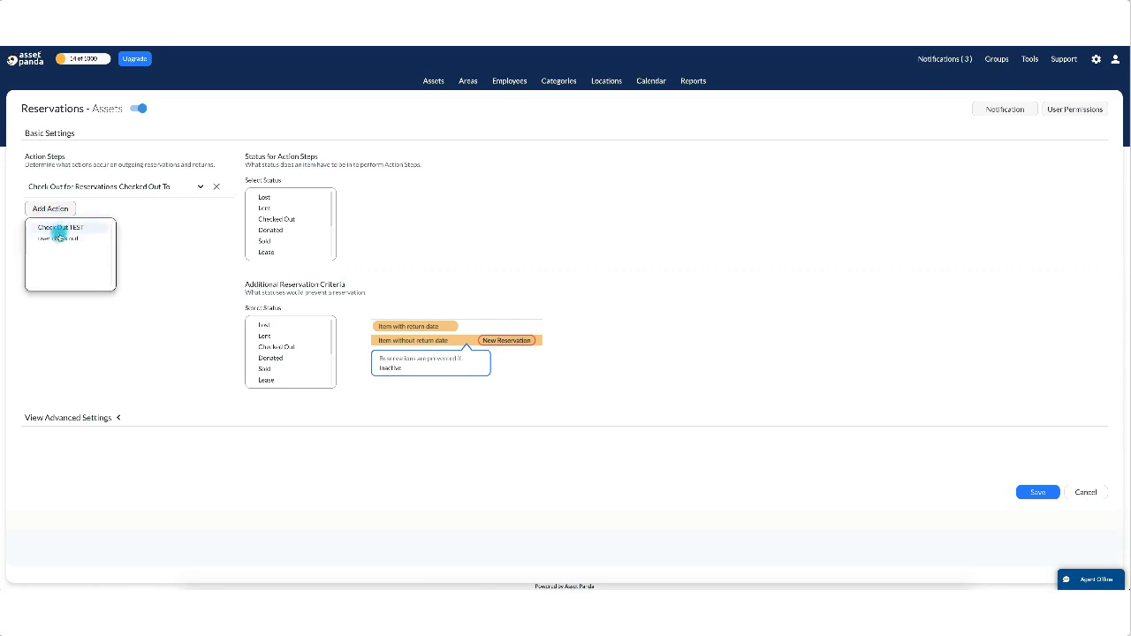
pyautogui.click(183, 225)
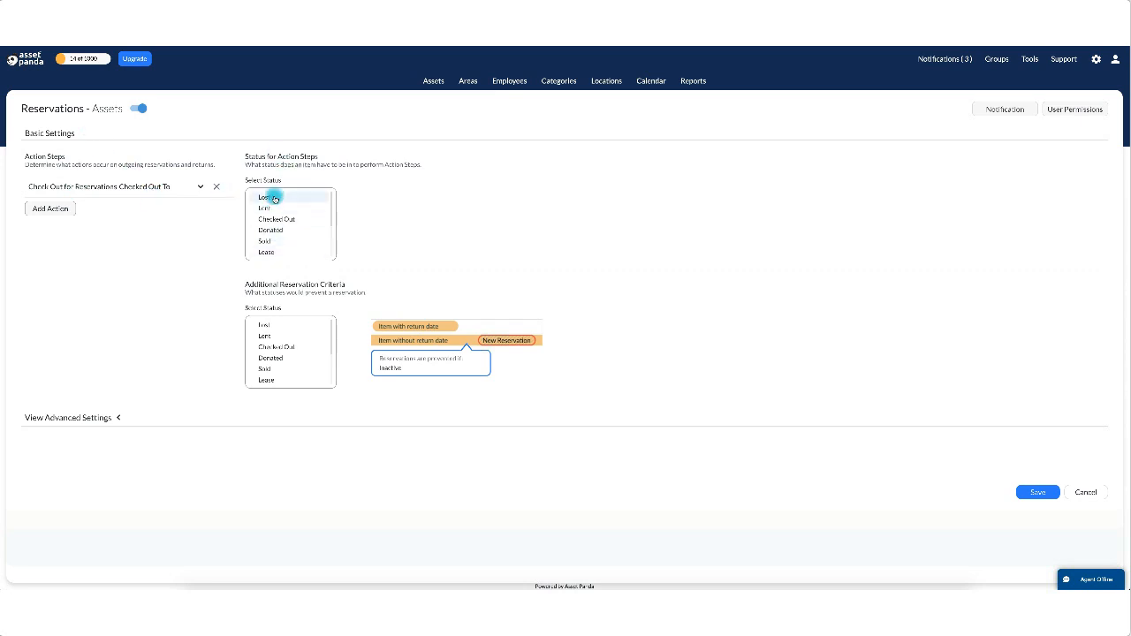
# Leave Active ticked as the required item status in the action-step Select Status list.
pyautogui.scroll(-2, 277, 250)
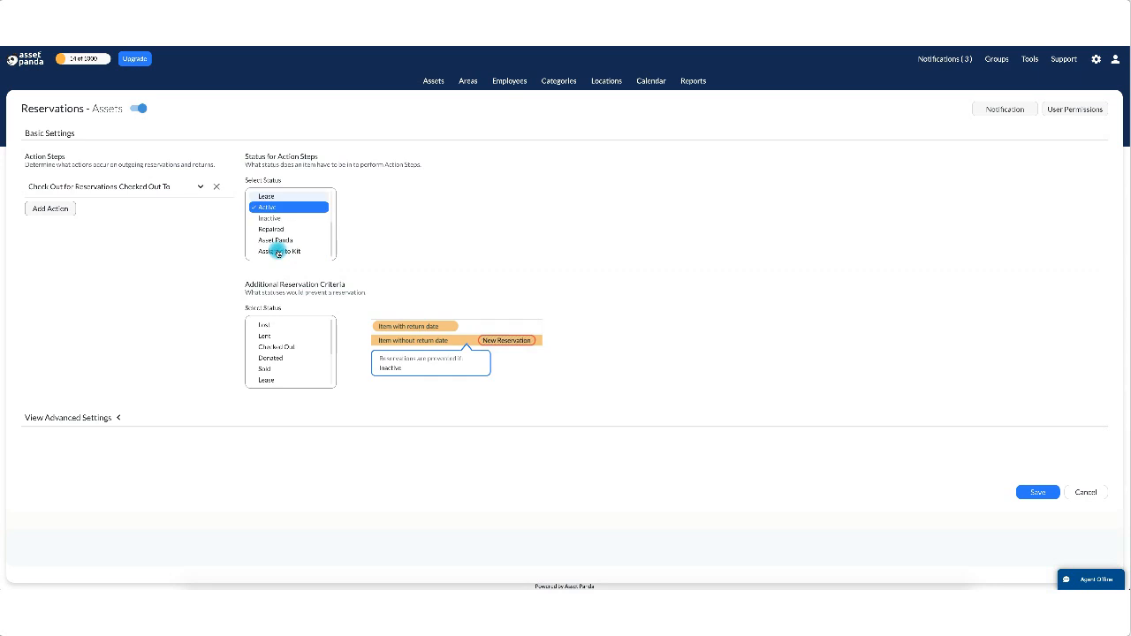
pyautogui.click(285, 207)
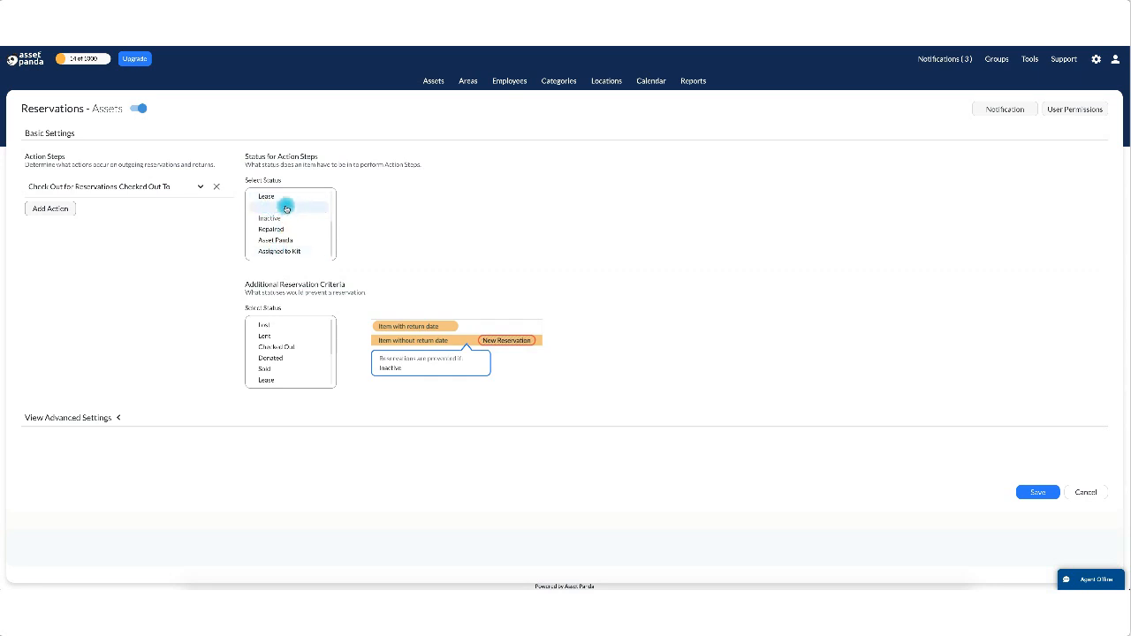
pyautogui.scroll(2, 284, 210)
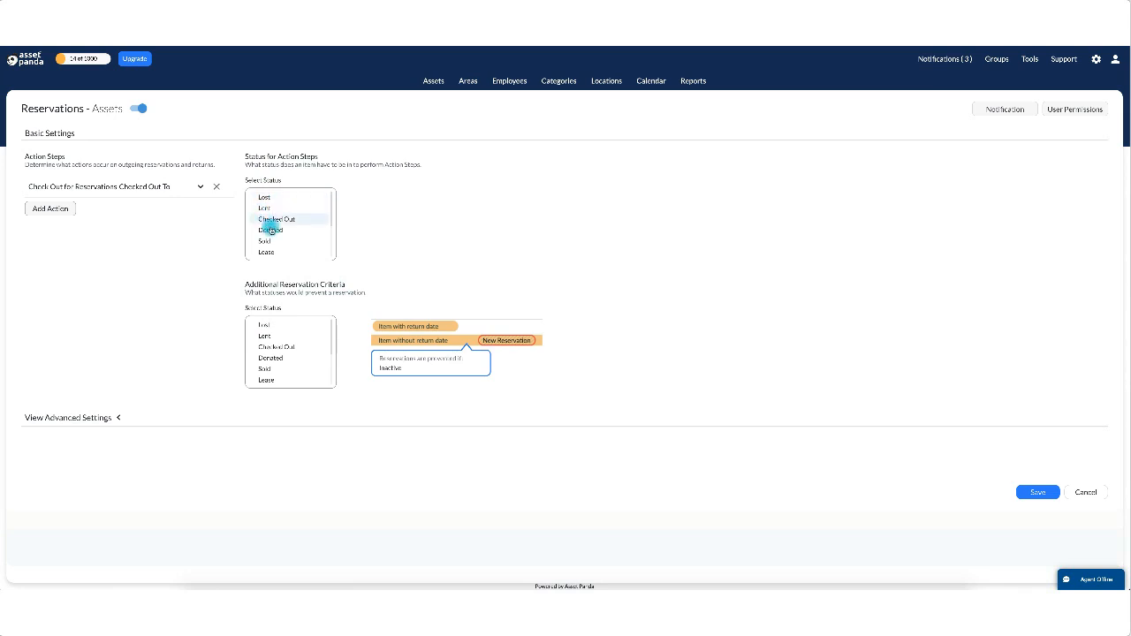
pyautogui.scroll(-2, 276, 234)
pyautogui.click(277, 248)
pyautogui.scroll(-3, 278, 247)
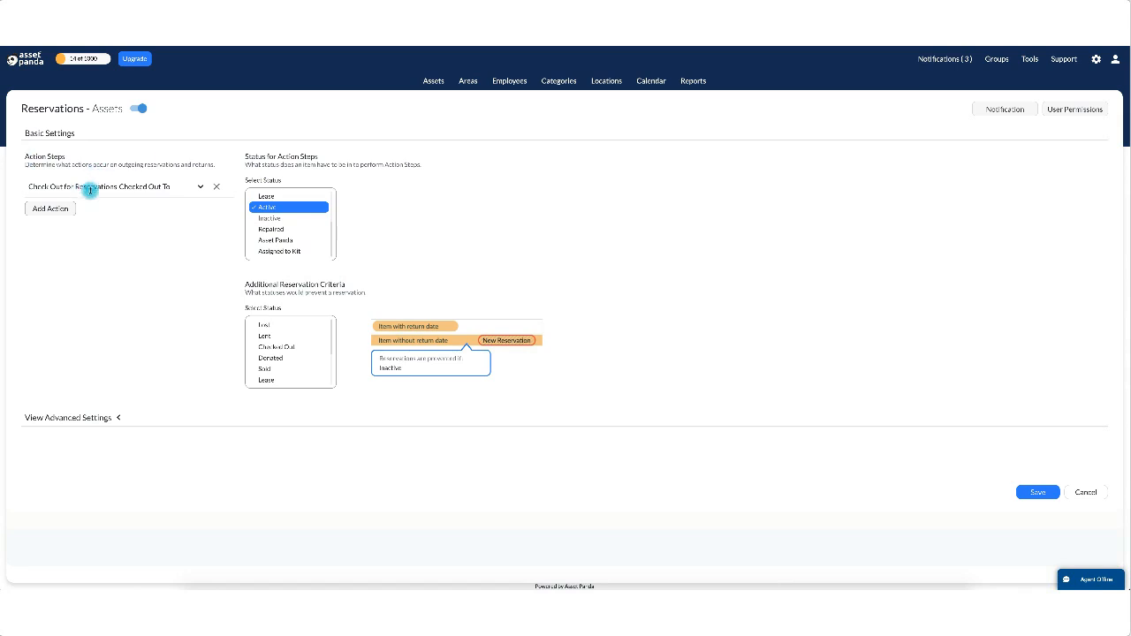
pyautogui.click(281, 209)
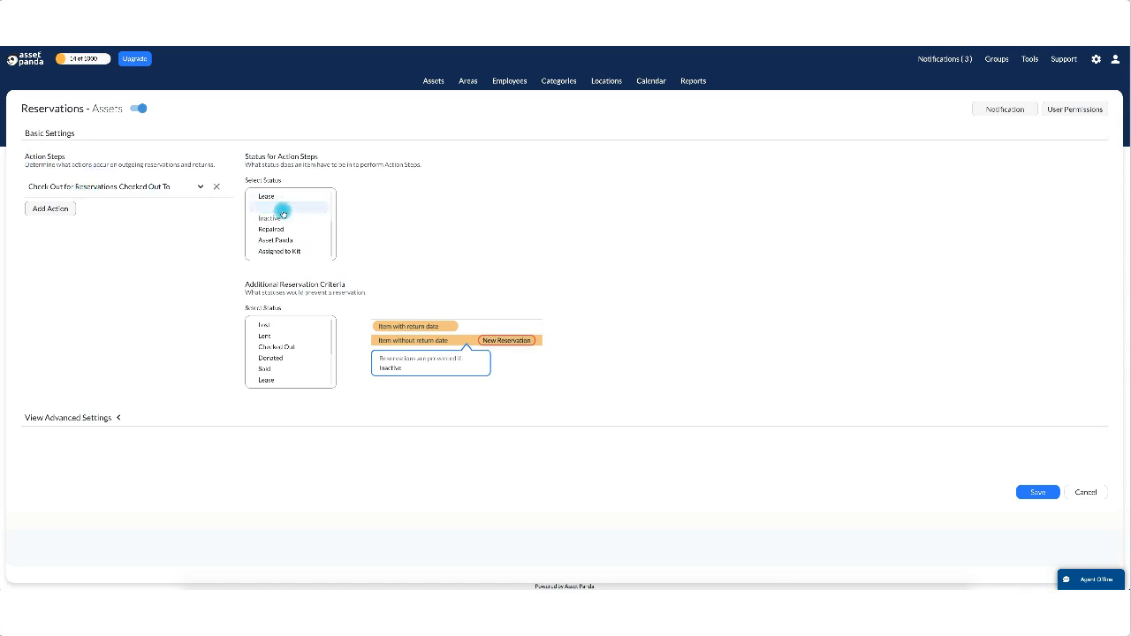
pyautogui.click(282, 210)
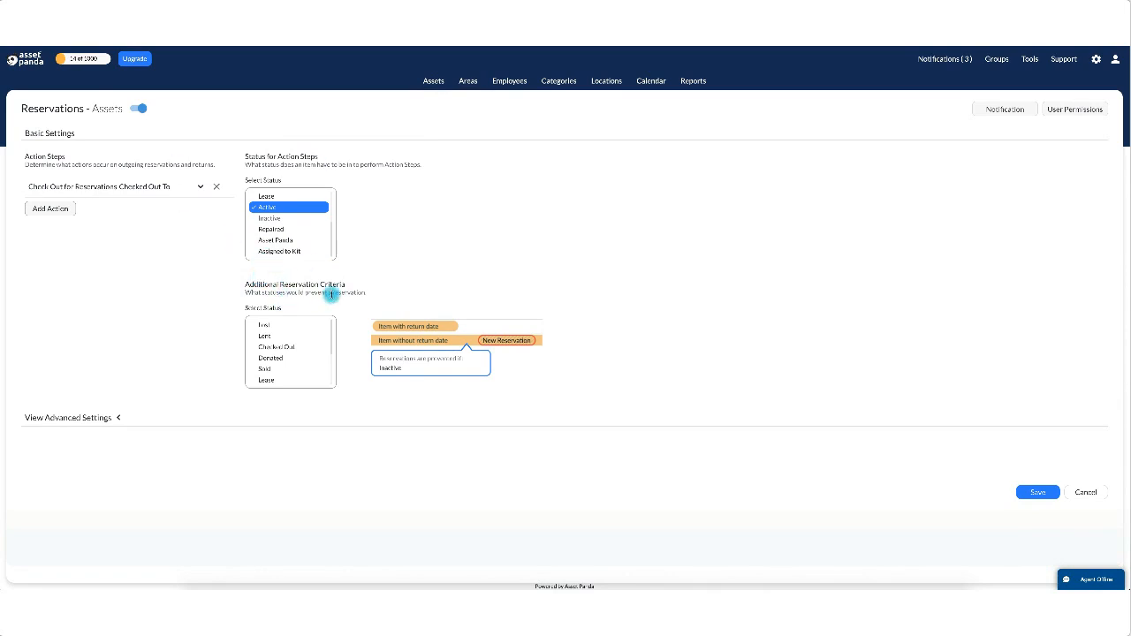
# Tick Lost, Donated and Sold alongside Inactive as statuses that block reservations.
pyautogui.doubleClick(249, 284)
pyautogui.moveTo(350, 286); pyautogui.dragTo(392, 290)
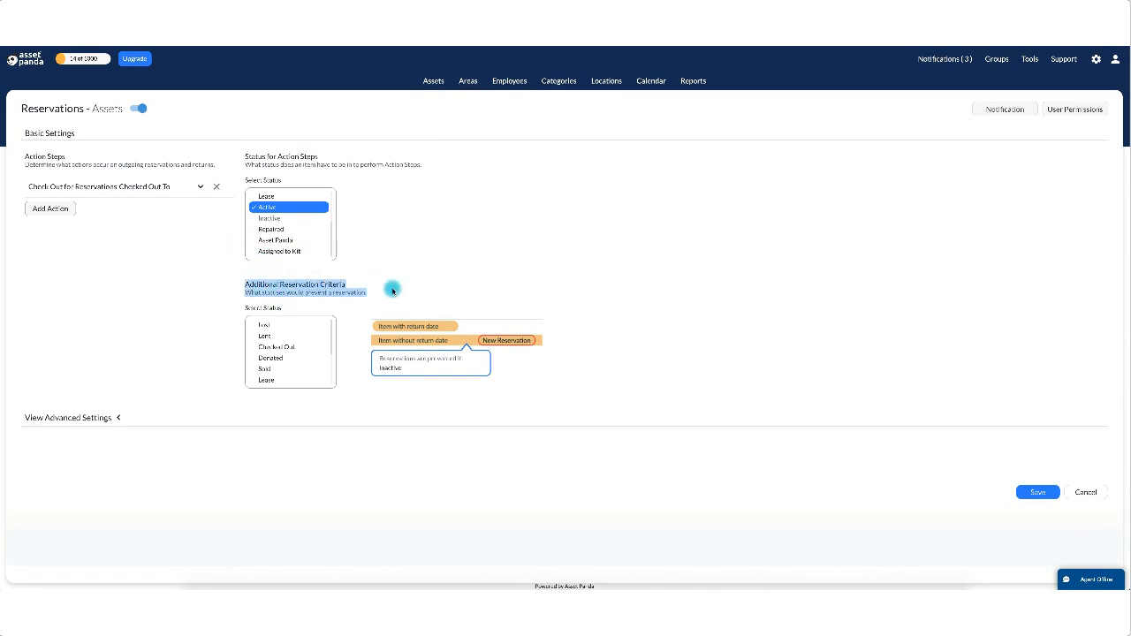
pyautogui.click(139, 372)
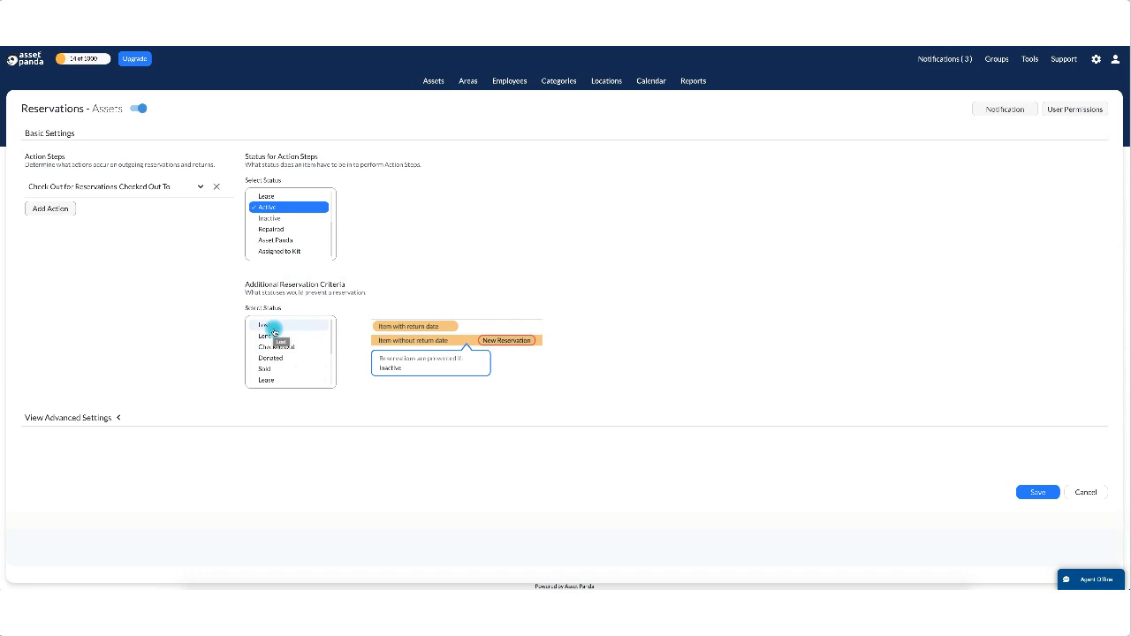
pyautogui.click(273, 329)
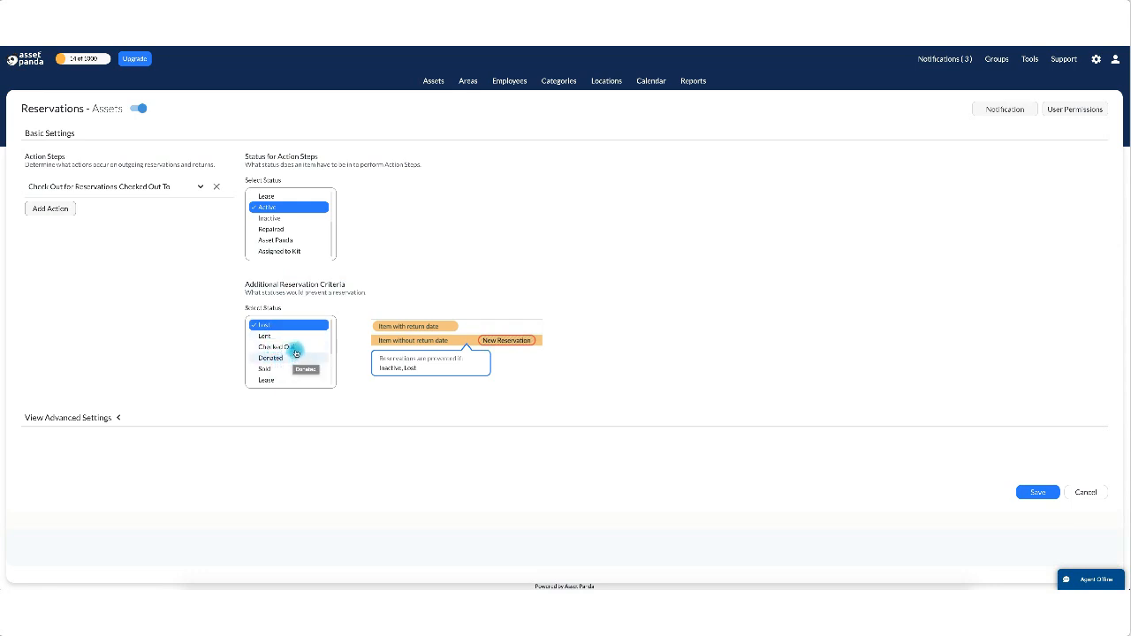
pyautogui.click(283, 358)
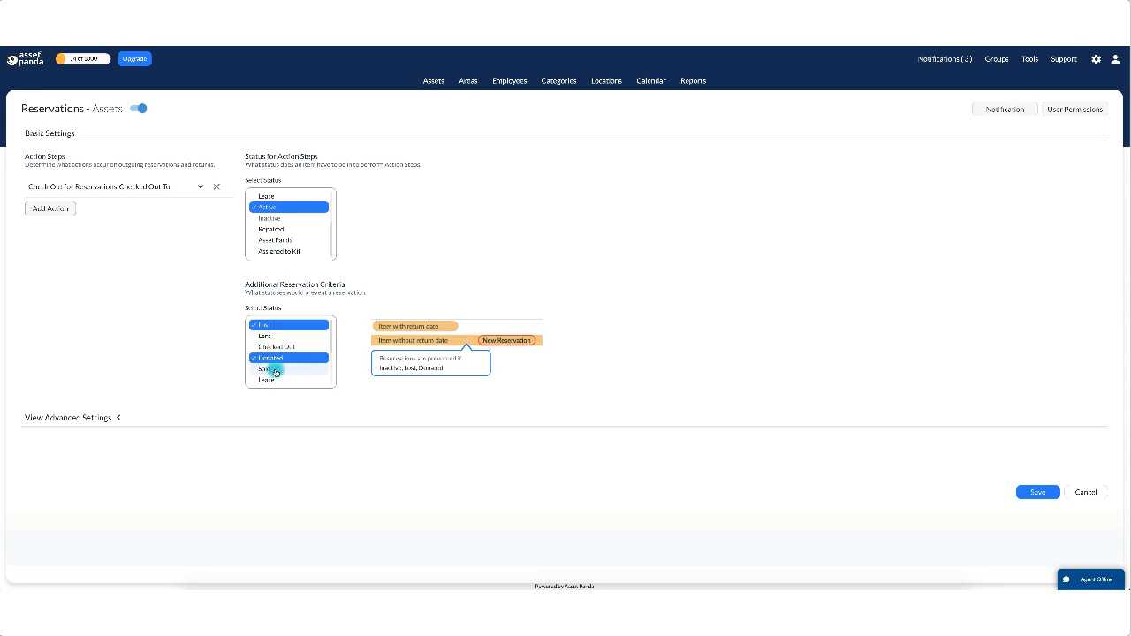
pyautogui.click(282, 369)
pyautogui.scroll(-3, 284, 385)
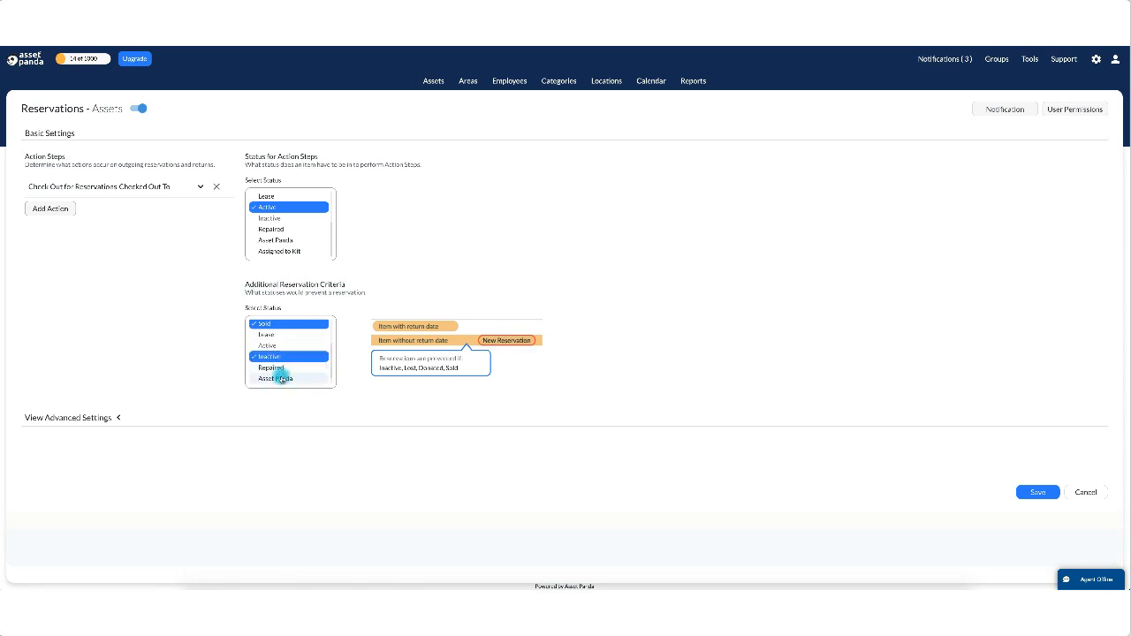
pyautogui.click(279, 358)
pyautogui.scroll(-1, 287, 367)
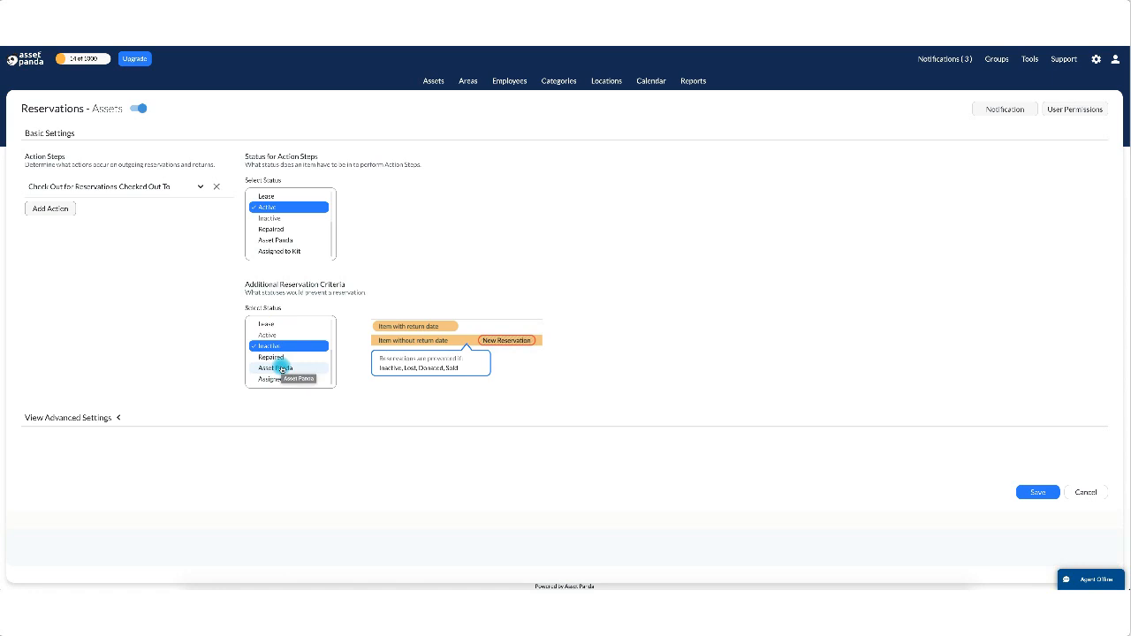
pyautogui.scroll(2, 292, 357)
pyautogui.scroll(3, 289, 358)
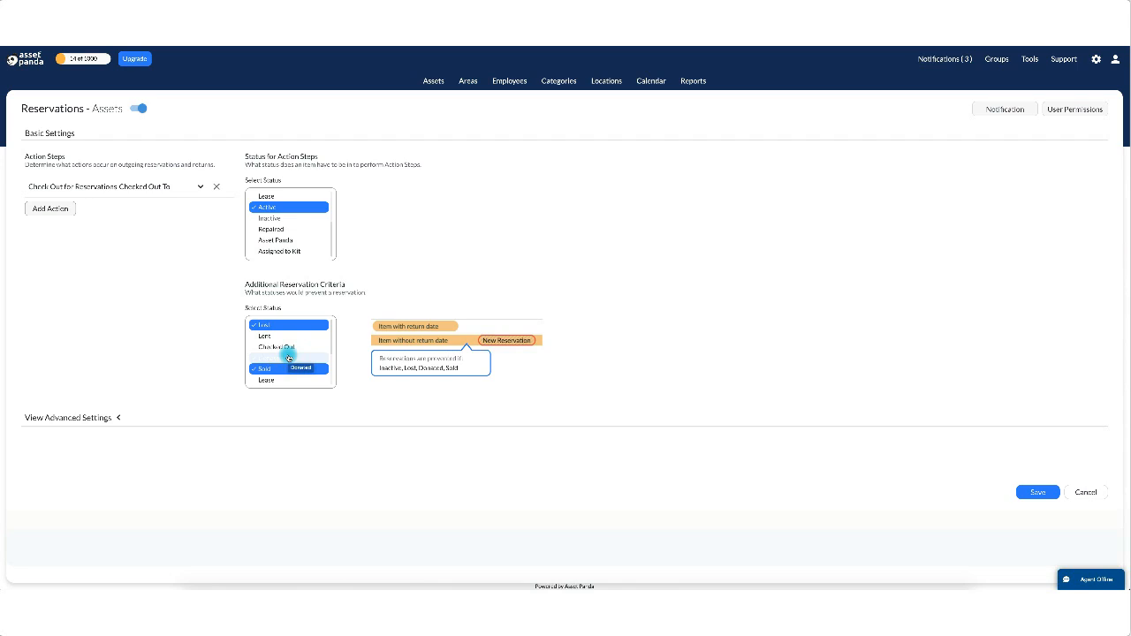
pyautogui.click(288, 357)
# Keep Donated ticked as a blocking status and reveal the advanced reservation settings.
pyautogui.click(291, 358)
pyautogui.click(291, 360)
pyautogui.click(119, 417)
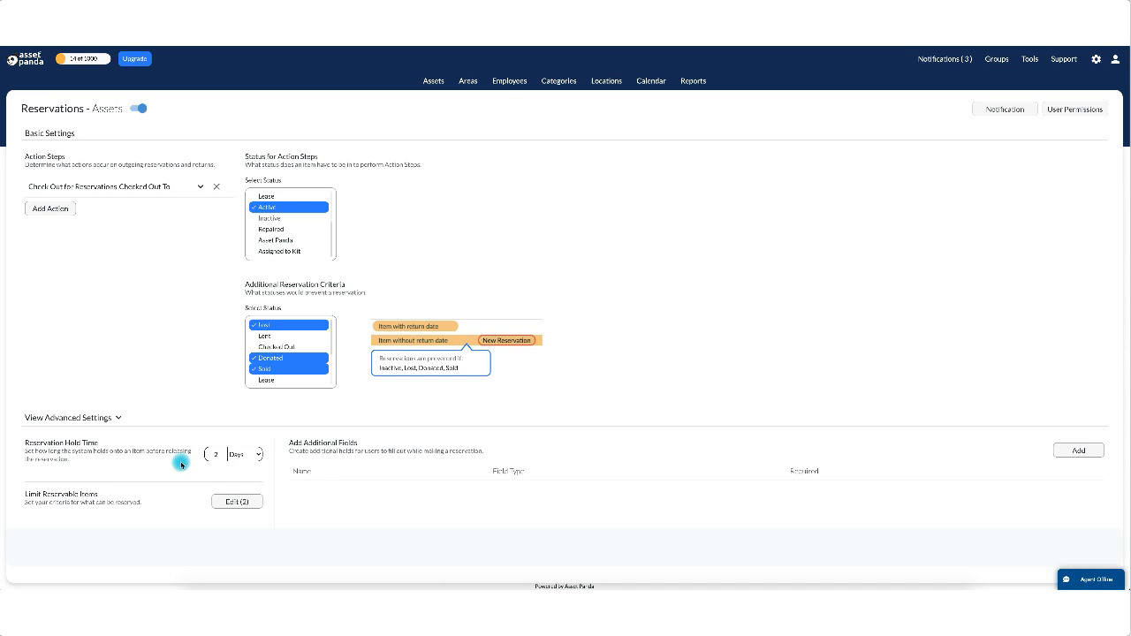
# Set the Reservation Hold Time to 2 Hours.
pyautogui.click(248, 454)
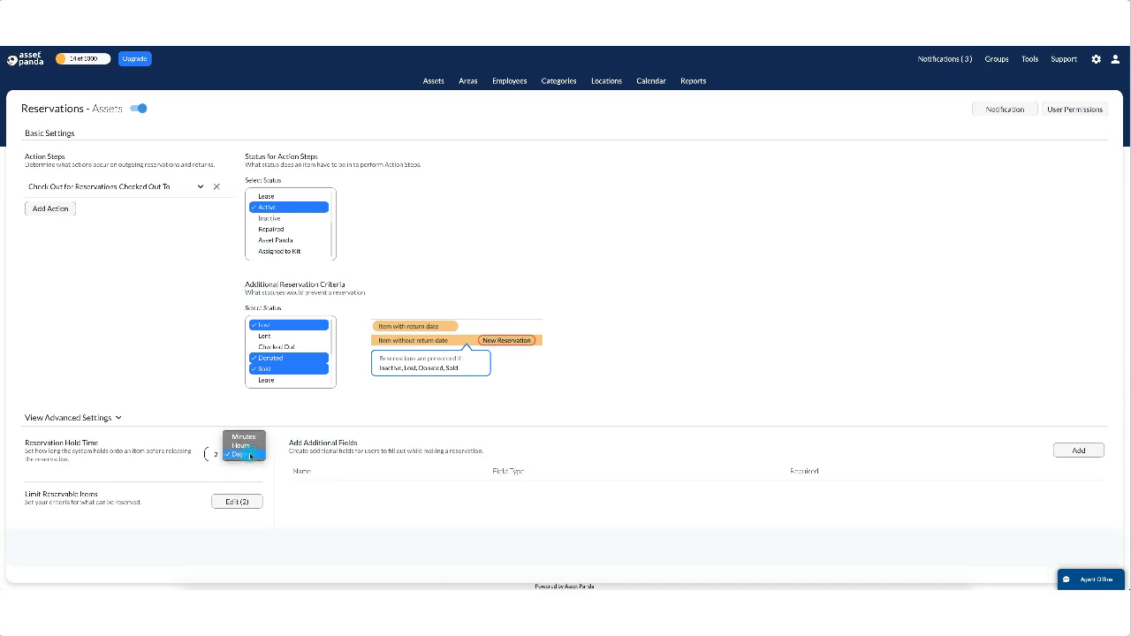
pyautogui.click(249, 447)
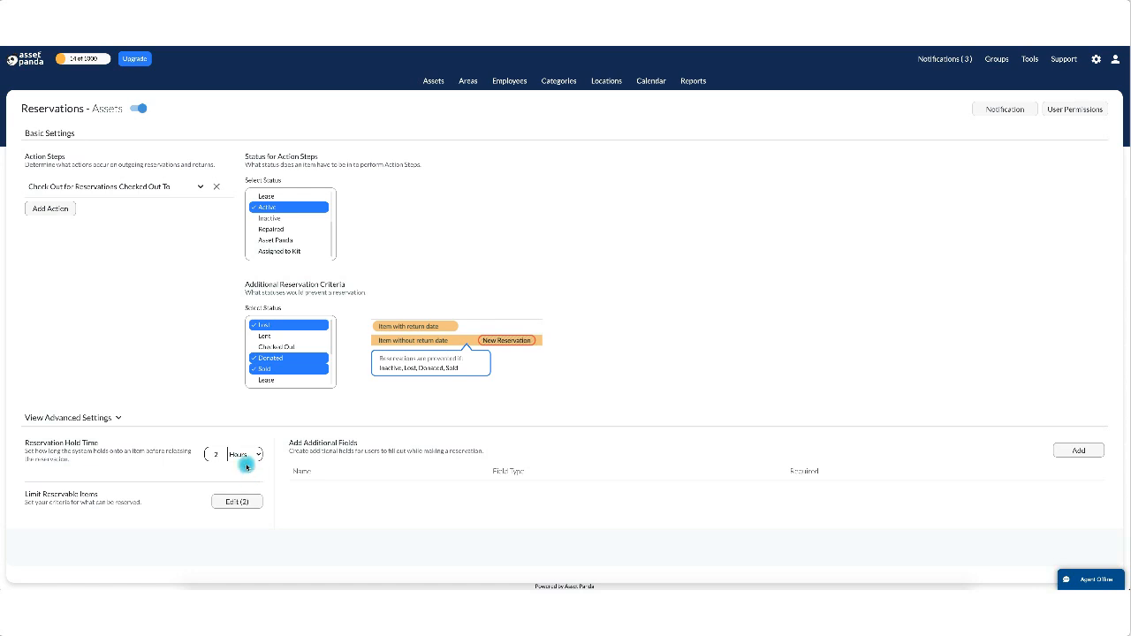
pyautogui.click(242, 456)
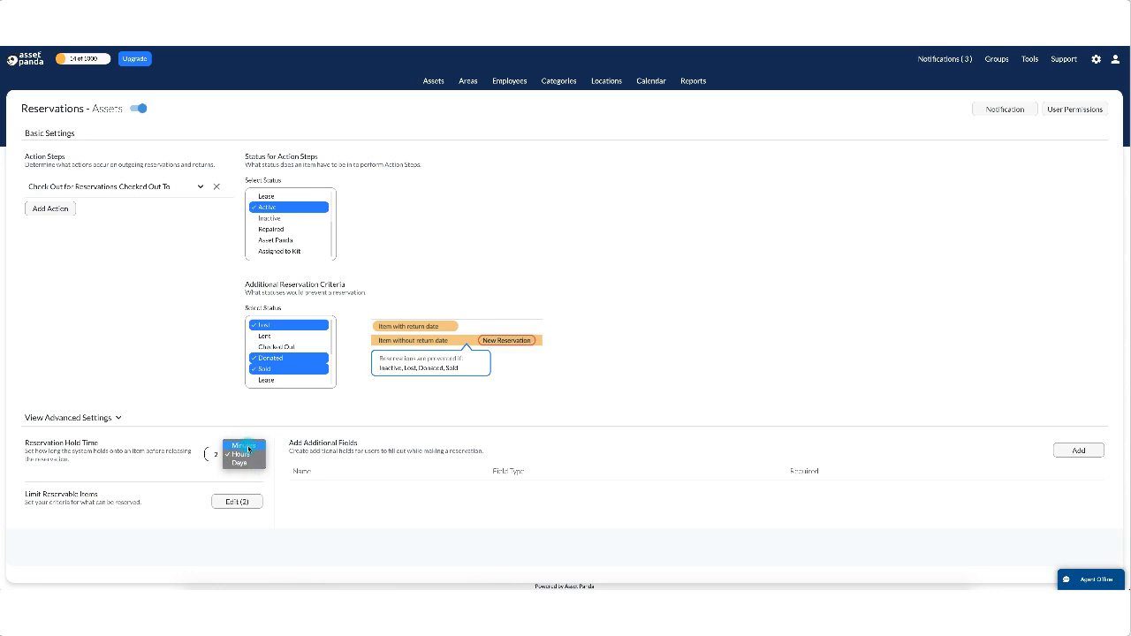
pyautogui.click(240, 462)
pyautogui.click(218, 456)
pyautogui.write('2')
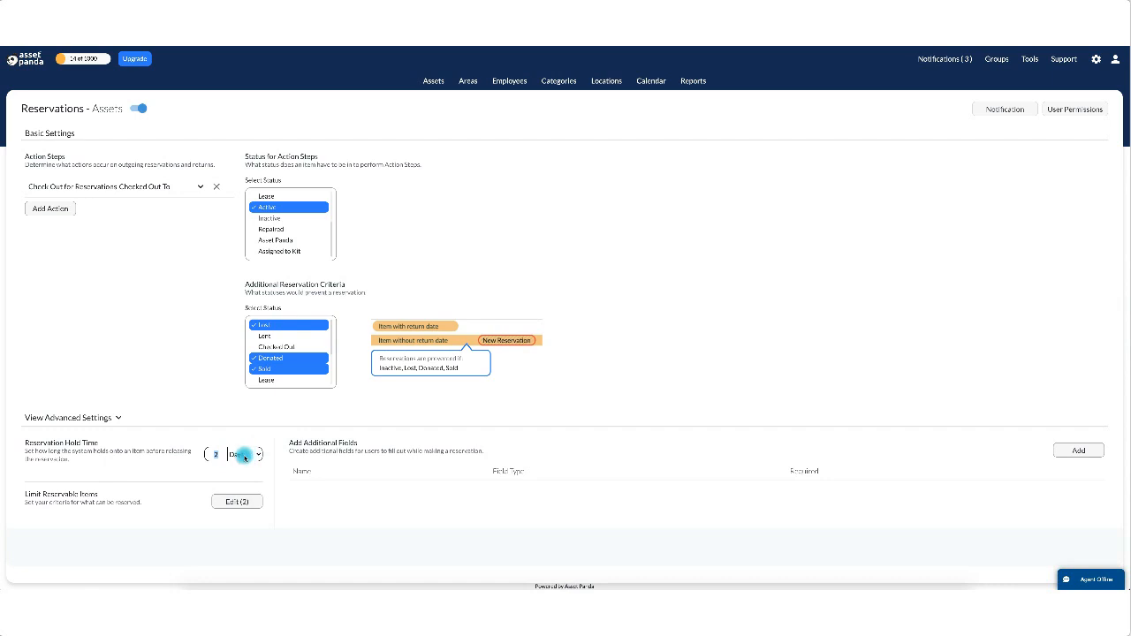
pyautogui.click(237, 454)
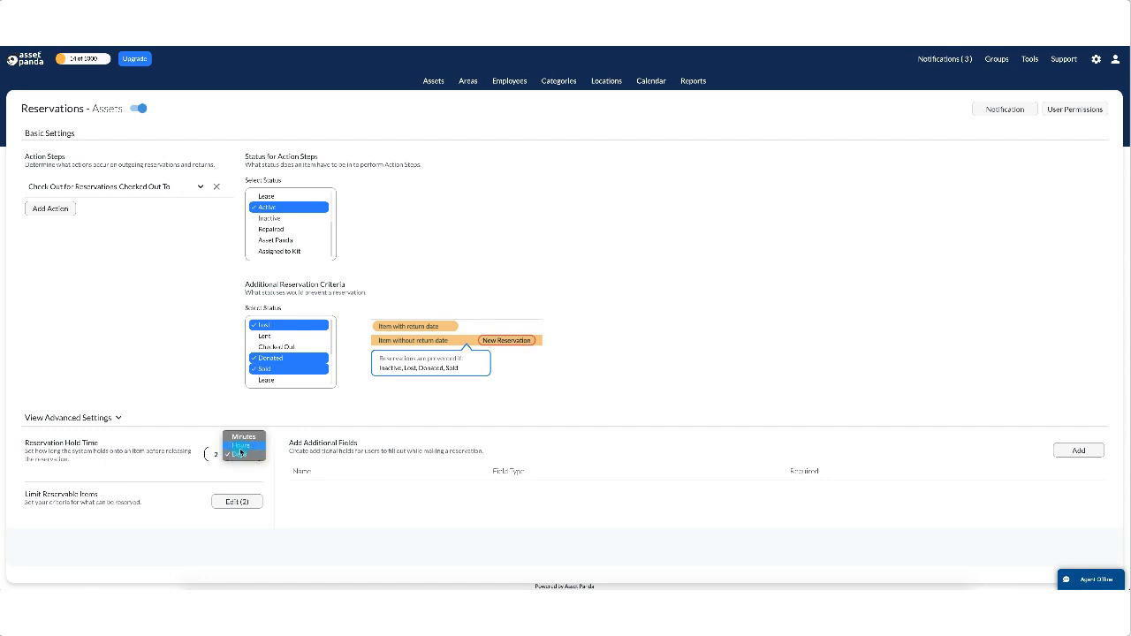
pyautogui.click(239, 447)
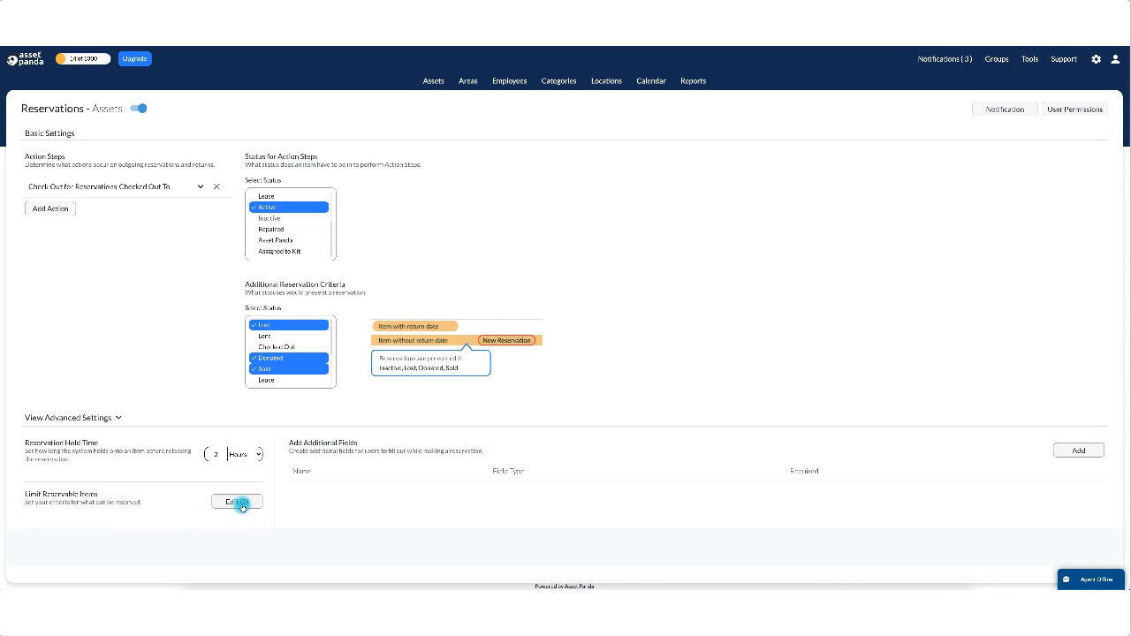
# Open Limit Reservable Items and review the Location and Asset Type choices, leaving all at No Limits.
pyautogui.click(237, 502)
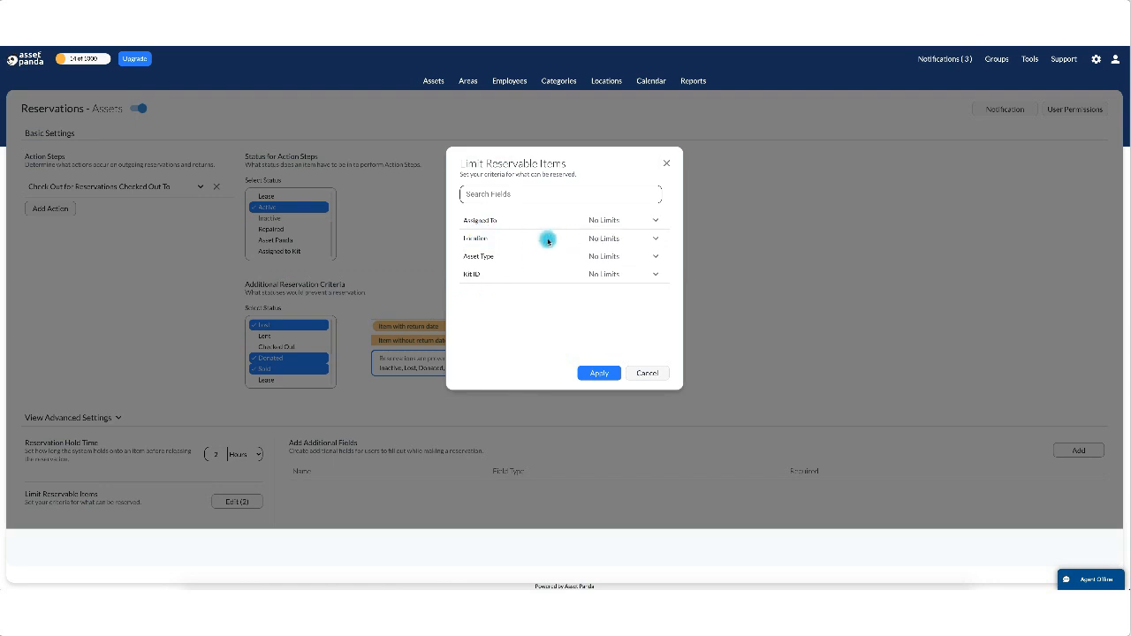
pyautogui.click(658, 239)
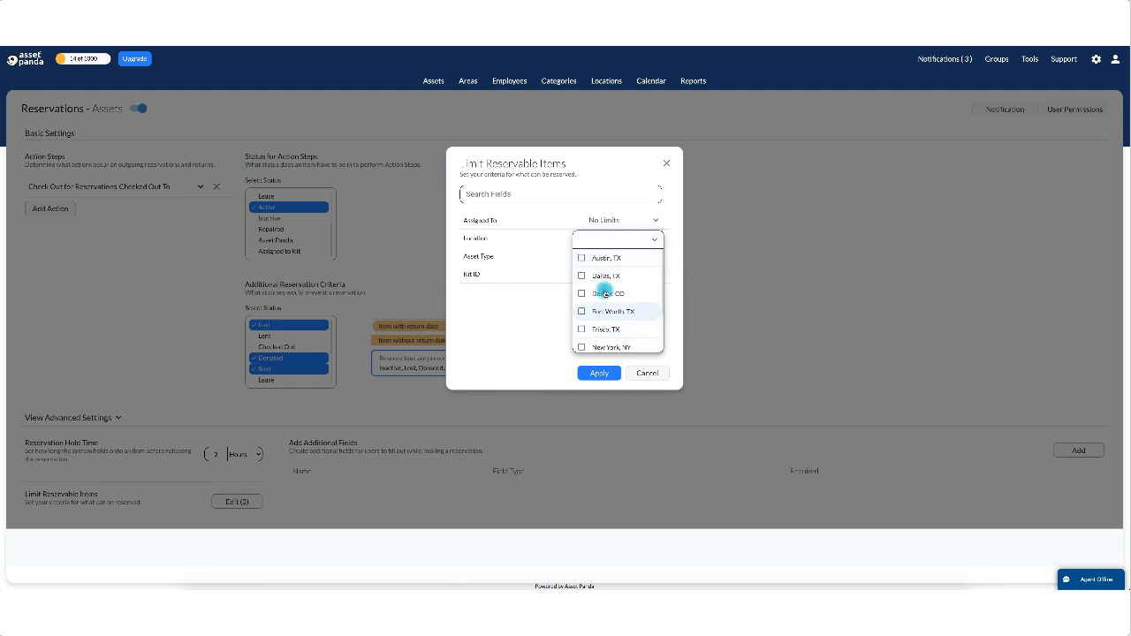
pyautogui.click(532, 336)
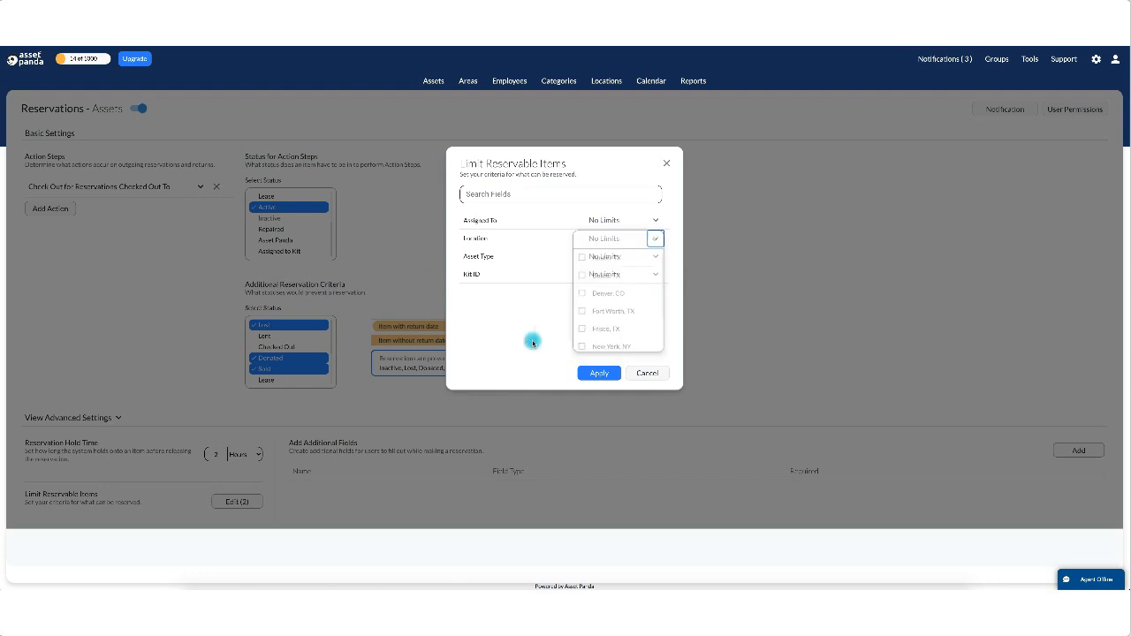
pyautogui.click(655, 256)
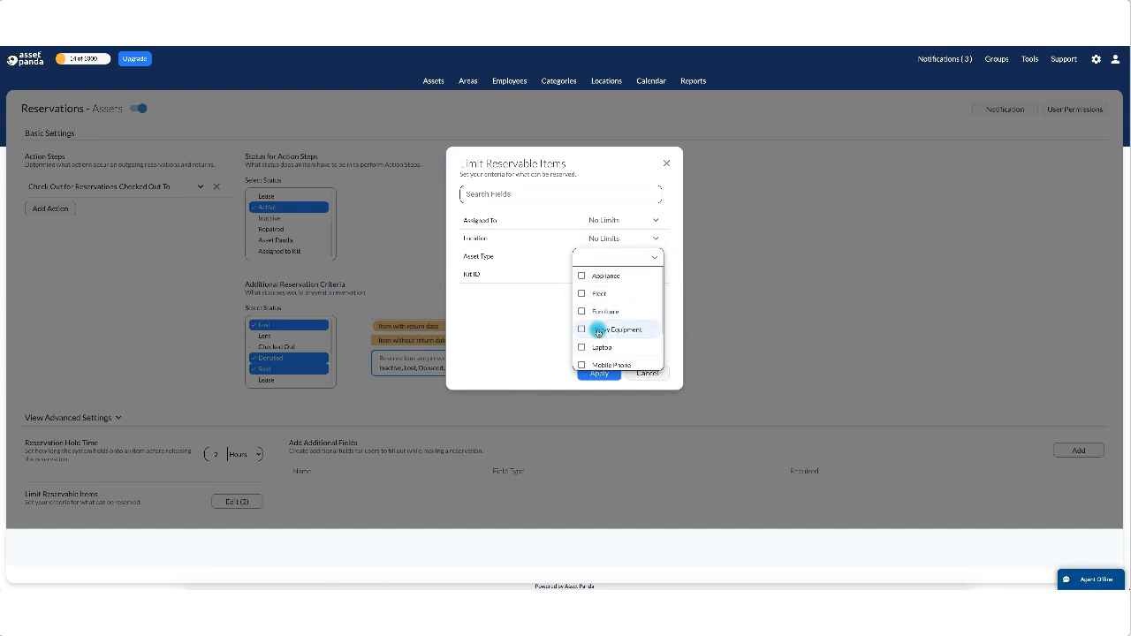
pyautogui.scroll(-3, 597, 348)
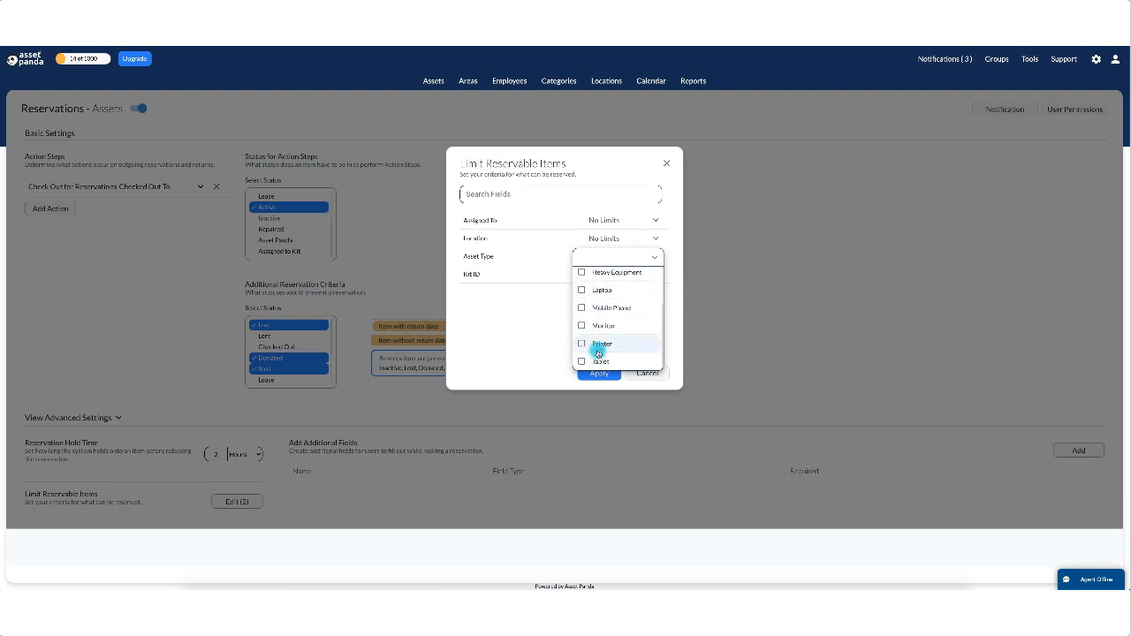
pyautogui.scroll(3, 604, 340)
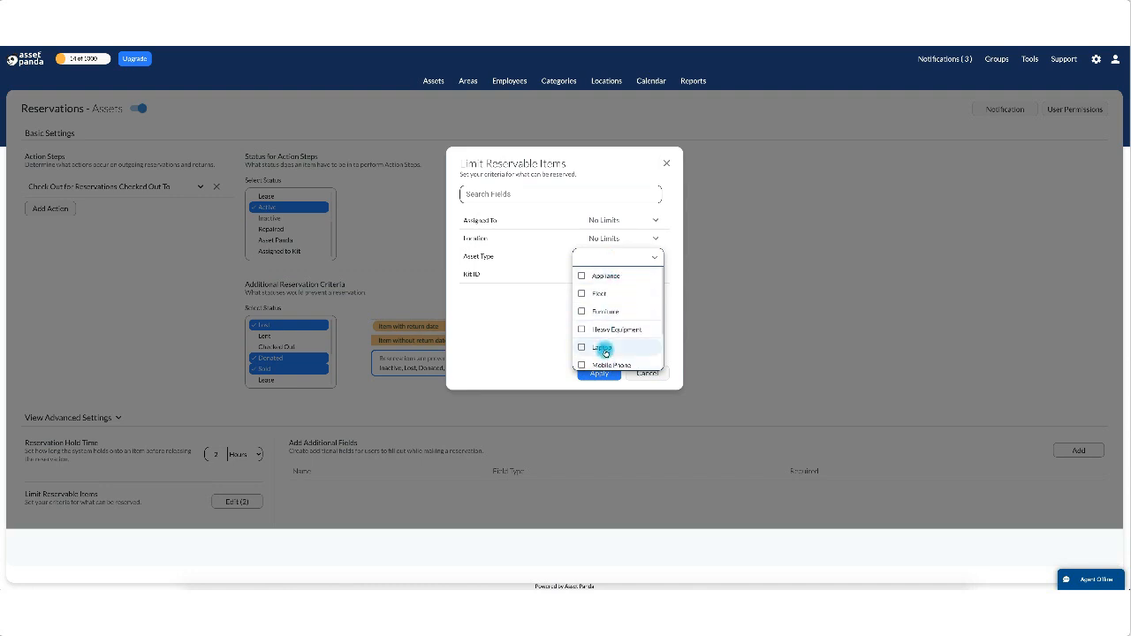
pyautogui.click(504, 345)
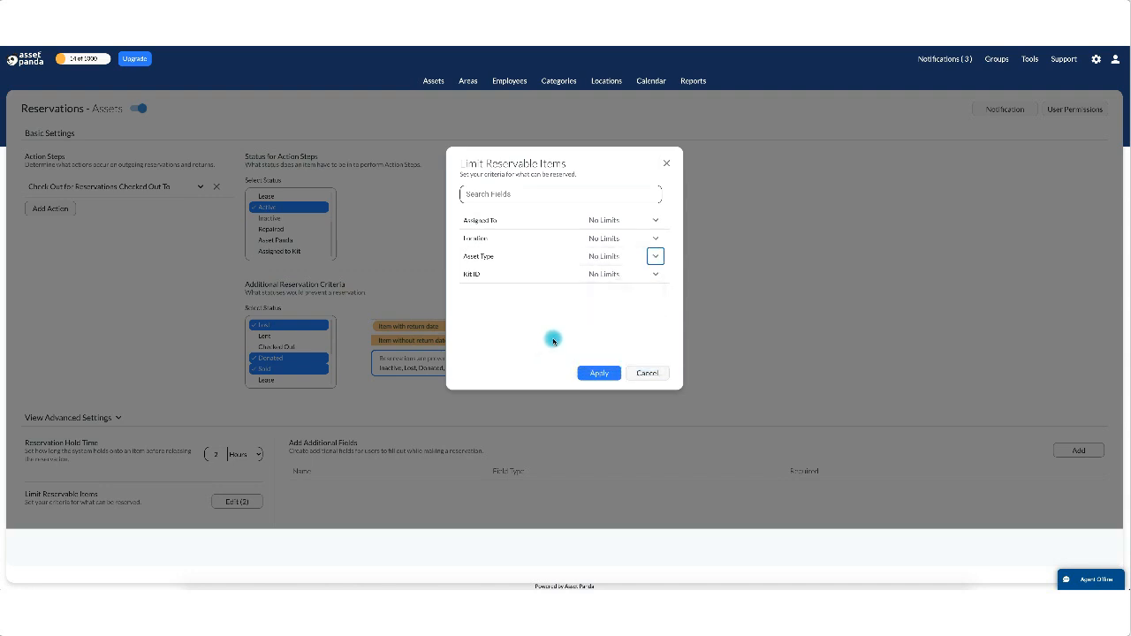
pyautogui.click(645, 373)
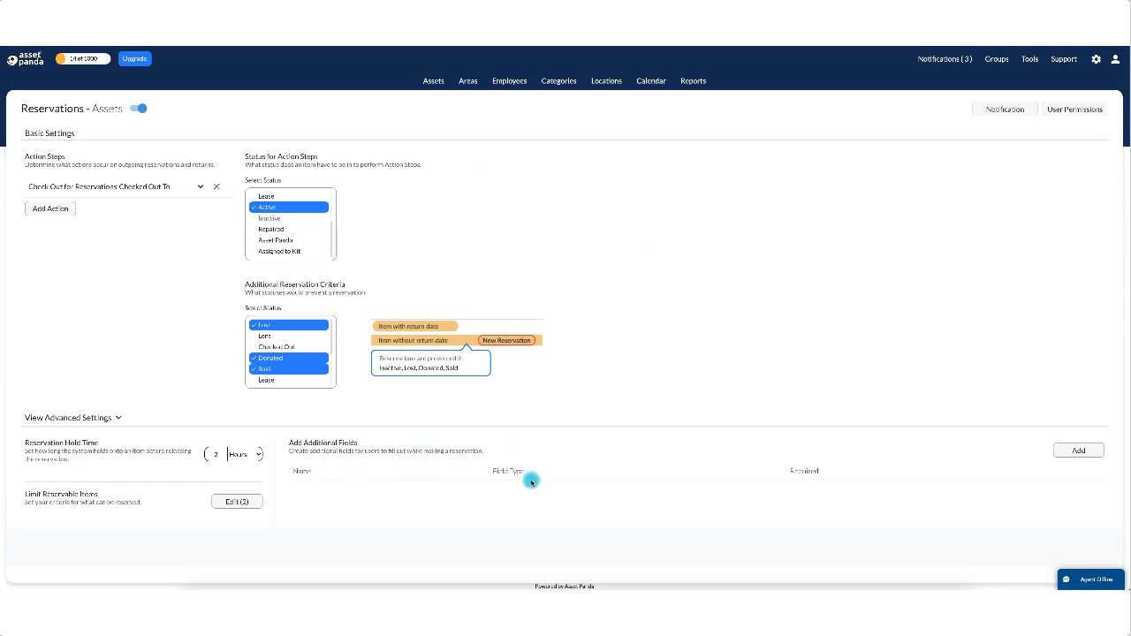
pyautogui.scroll(-1, 530, 480)
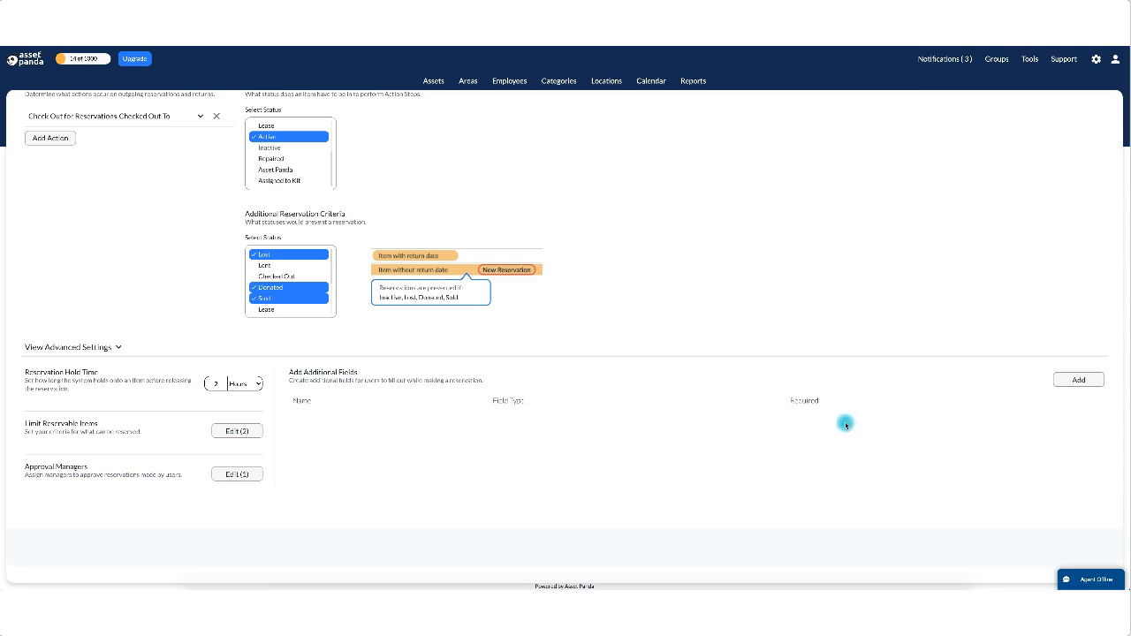
# Start a new additional field named 'Project Manager' and try the Display Field Value type.
pyautogui.click(1079, 380)
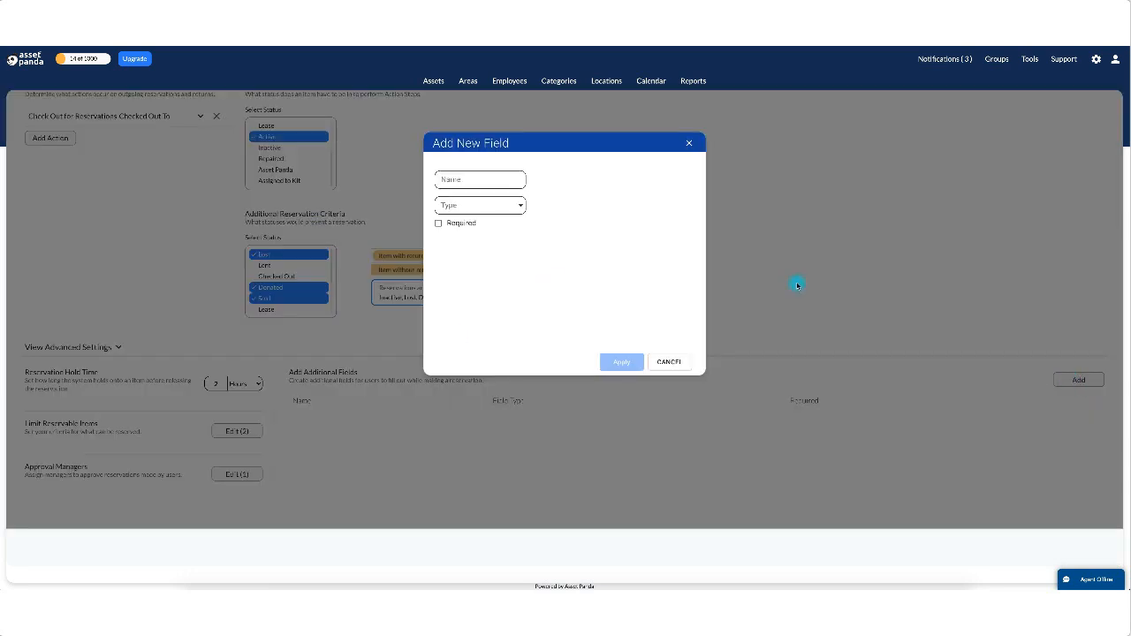
pyautogui.click(478, 183)
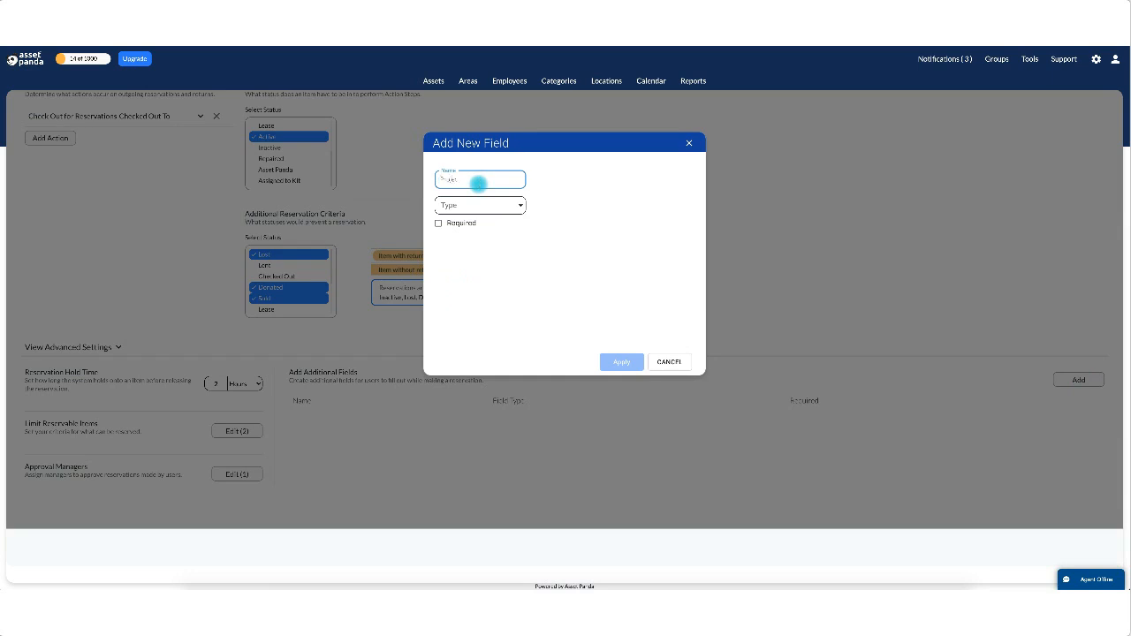
pyautogui.write('Project Manager')
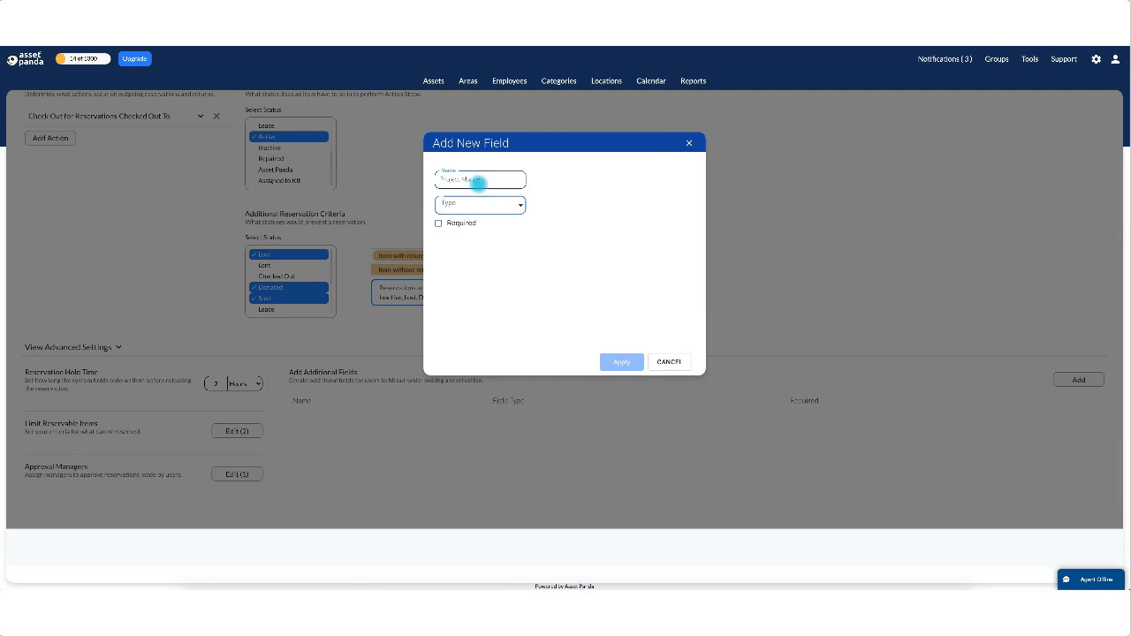
pyautogui.click(519, 205)
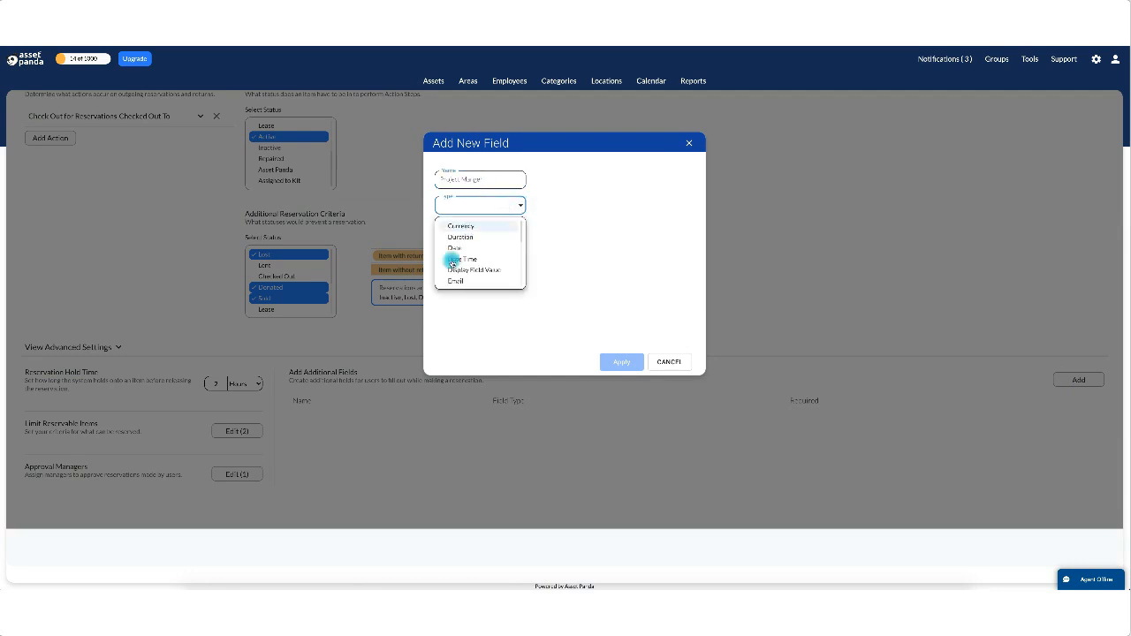
pyautogui.scroll(-3, 455, 275)
pyautogui.scroll(5, 455, 278)
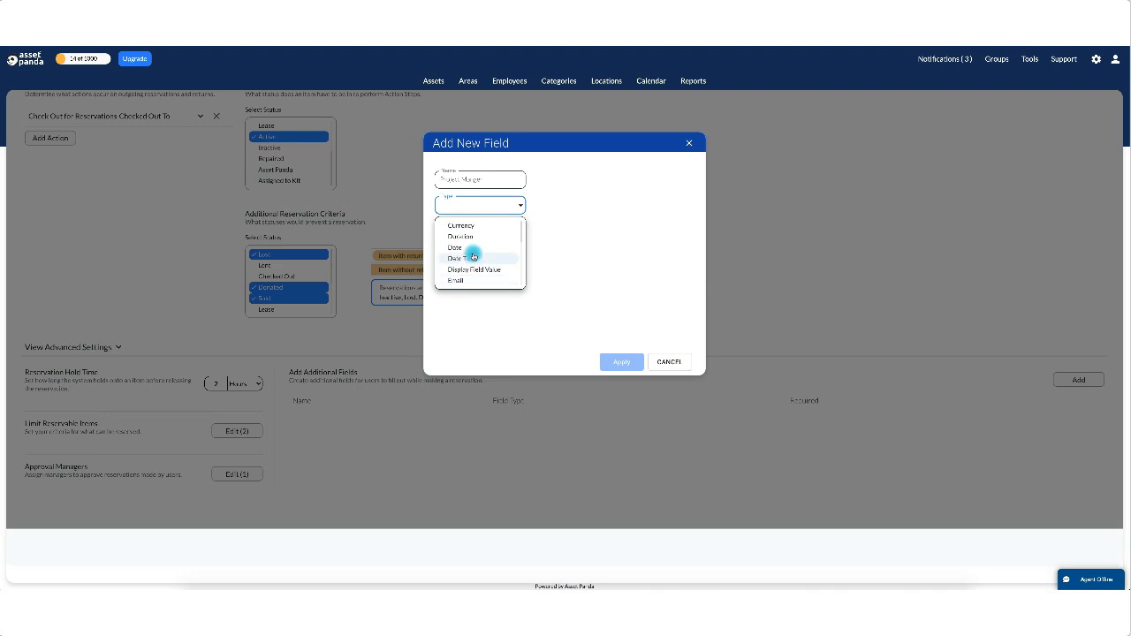
pyautogui.click(467, 276)
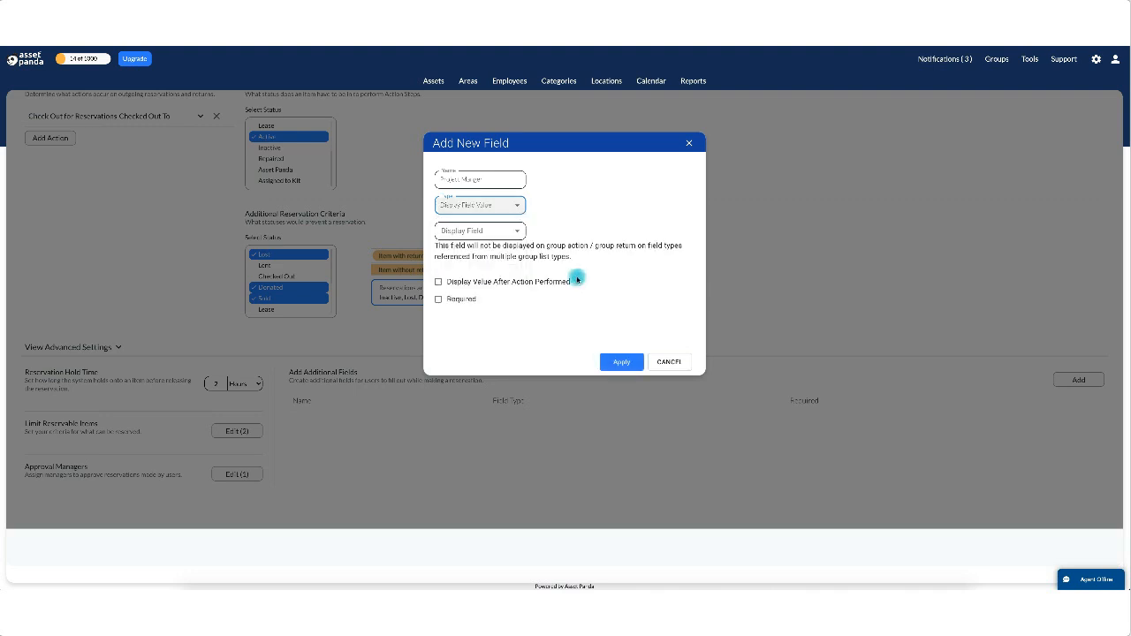
# Change the field type to Text, apply the Project Manager field, and begin another field.
pyautogui.click(519, 234)
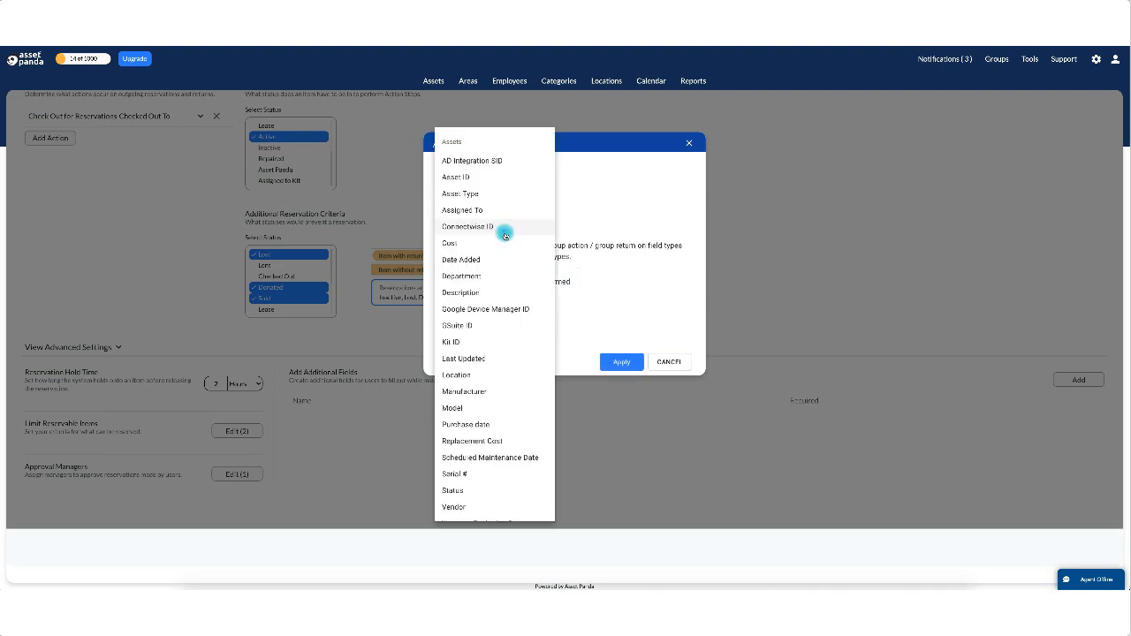
pyautogui.scroll(-4, 492, 437)
pyautogui.scroll(-5, 491, 442)
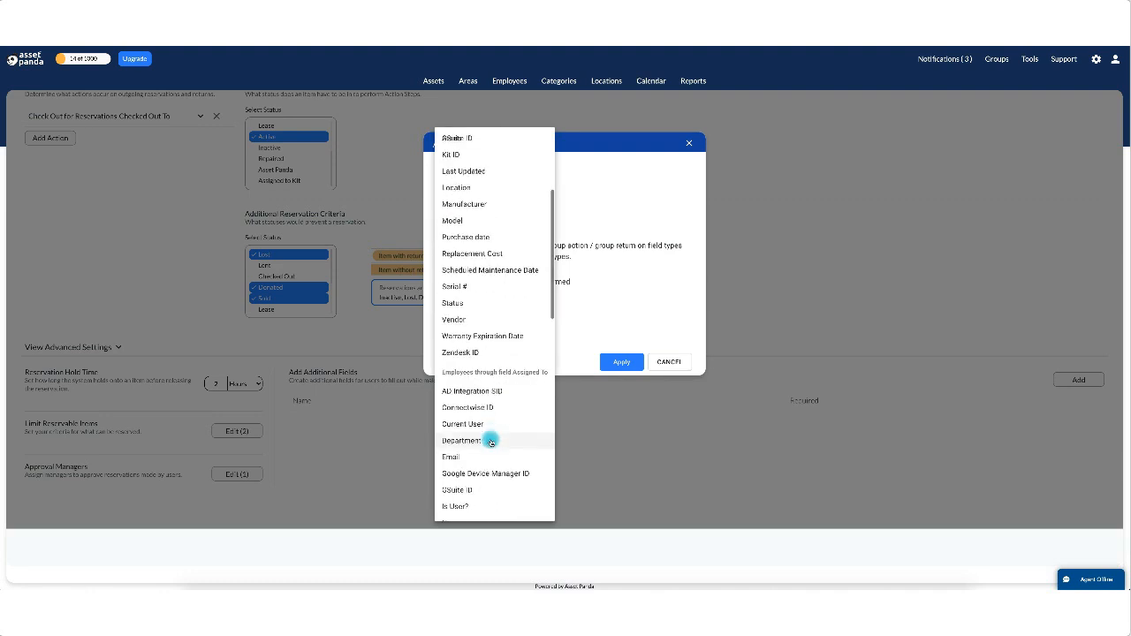
pyautogui.scroll(-5, 491, 442)
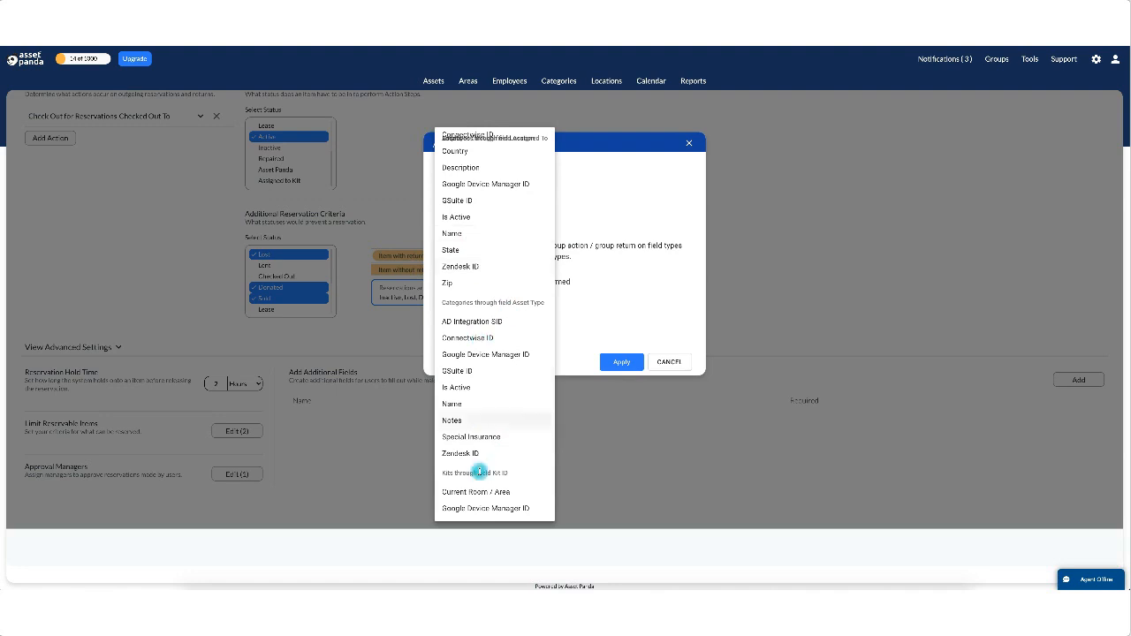
pyautogui.scroll(-3, 480, 497)
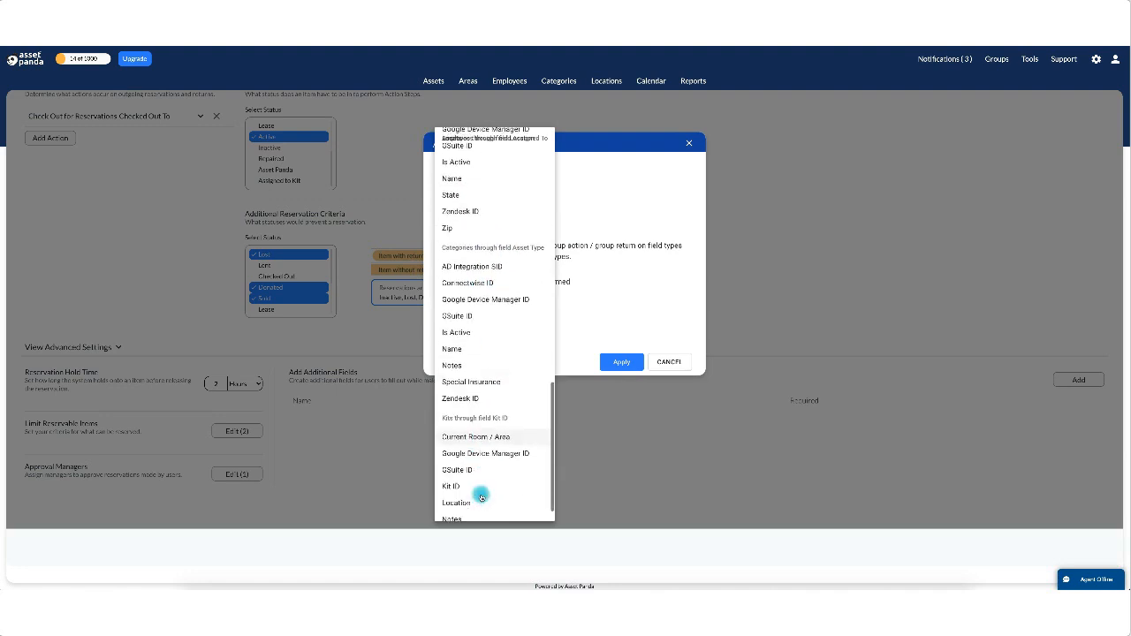
pyautogui.click(635, 219)
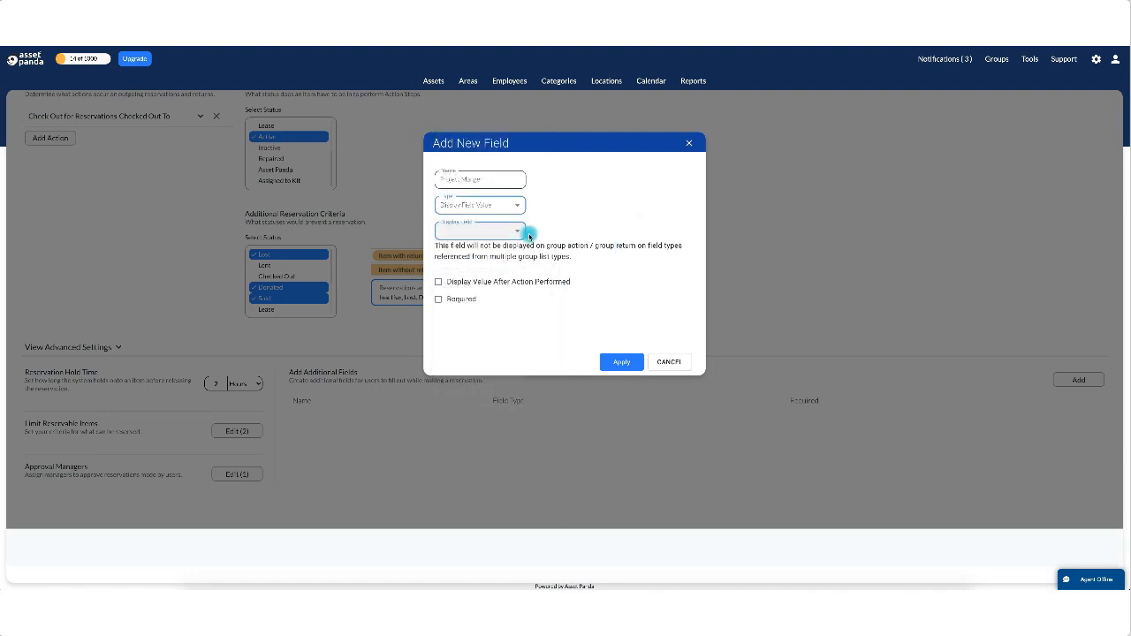
pyautogui.click(517, 206)
pyautogui.scroll(-5, 468, 280)
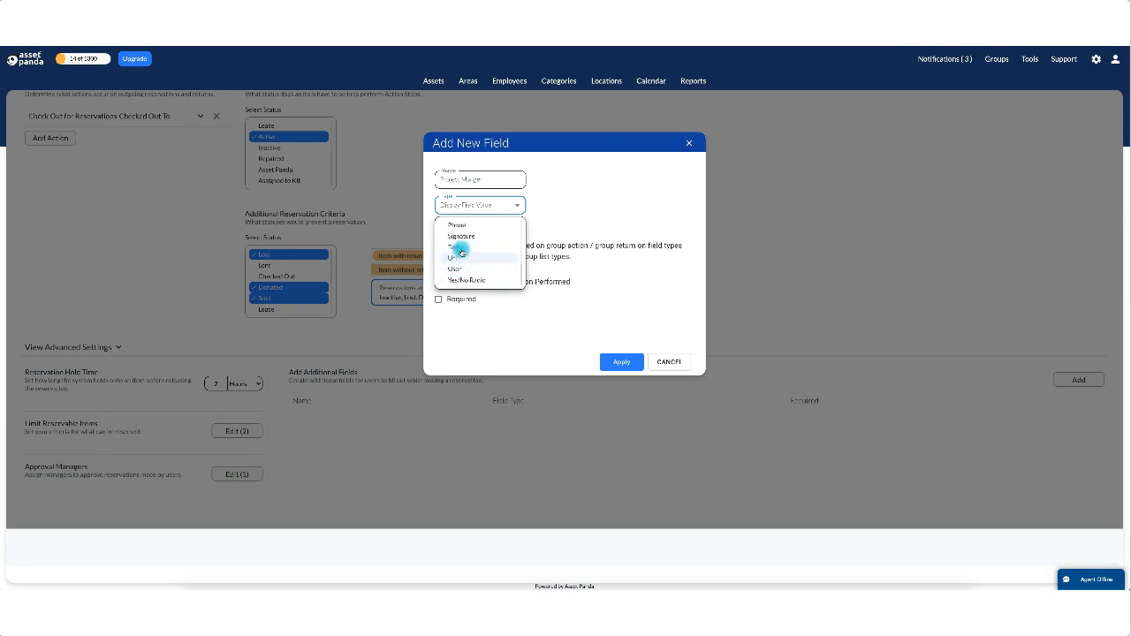
pyautogui.click(454, 247)
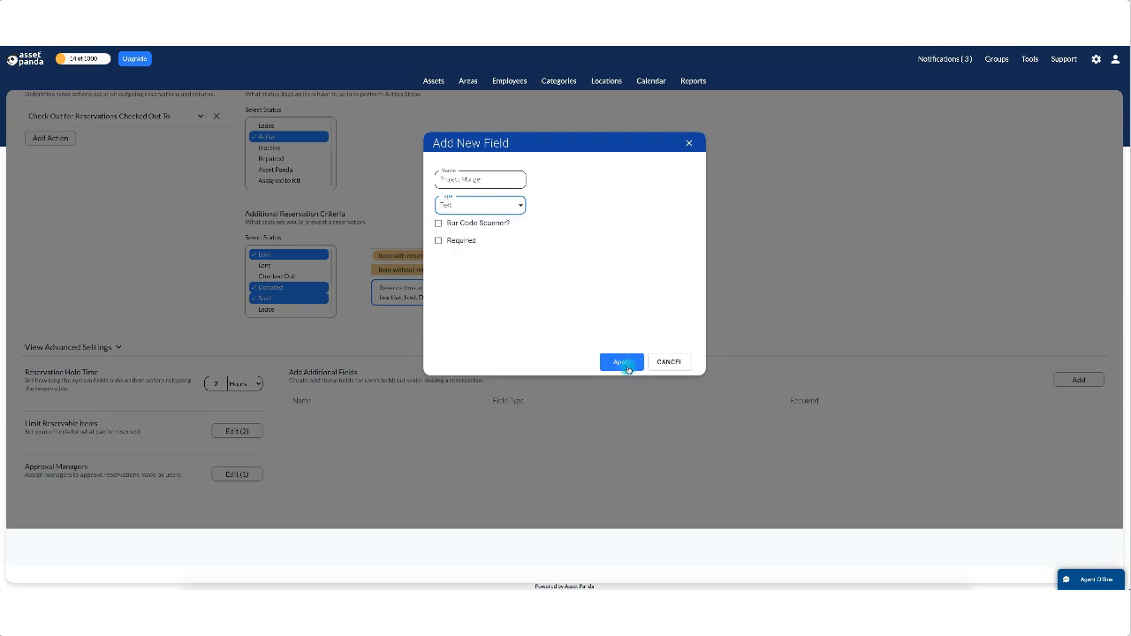
pyautogui.click(622, 362)
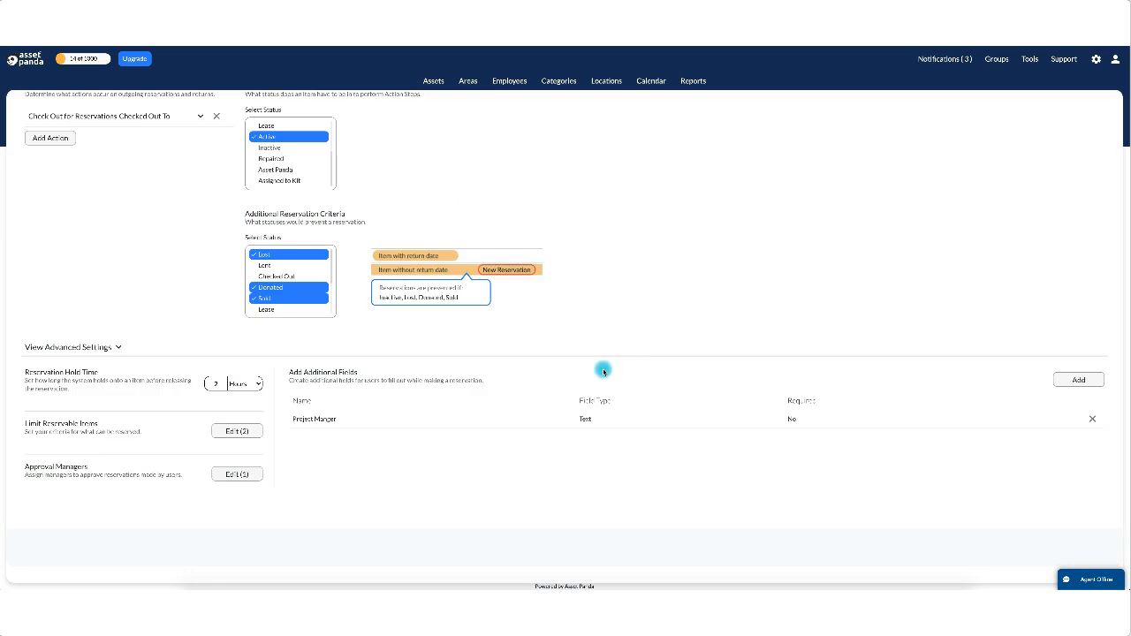
pyautogui.click(1078, 381)
# Add a second not-required Text field named 'Reason' to the reservation fields.
pyautogui.click(458, 179)
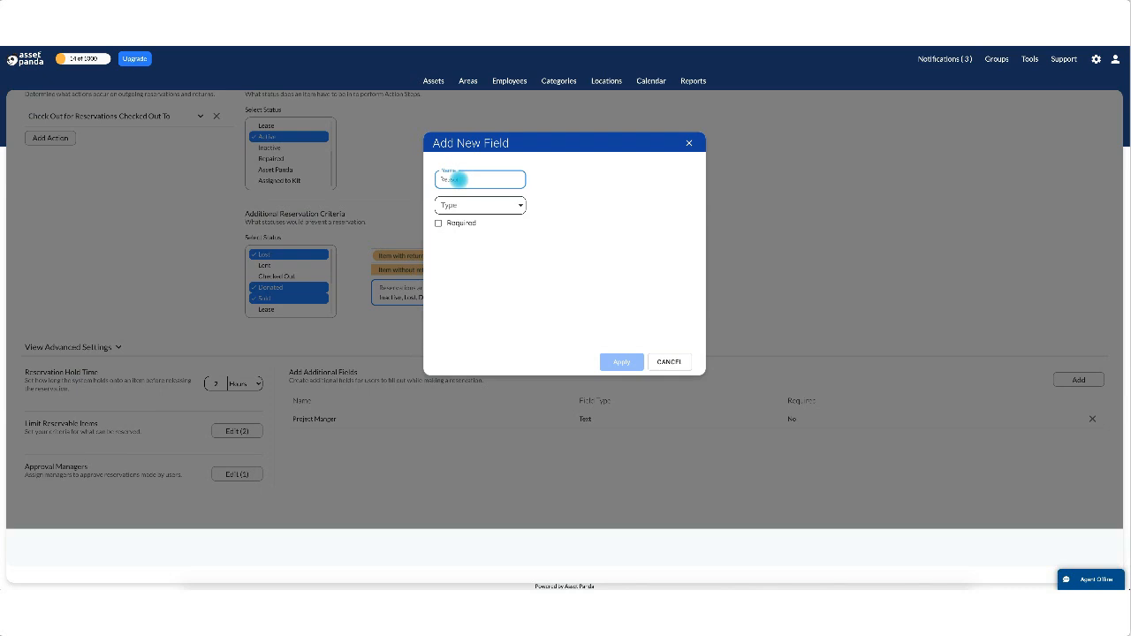
pyautogui.press('BackSpace')
pyautogui.press('BackSpace')
pyautogui.press('BackSpace')
pyautogui.write('Cash')
pyautogui.press('Tab')
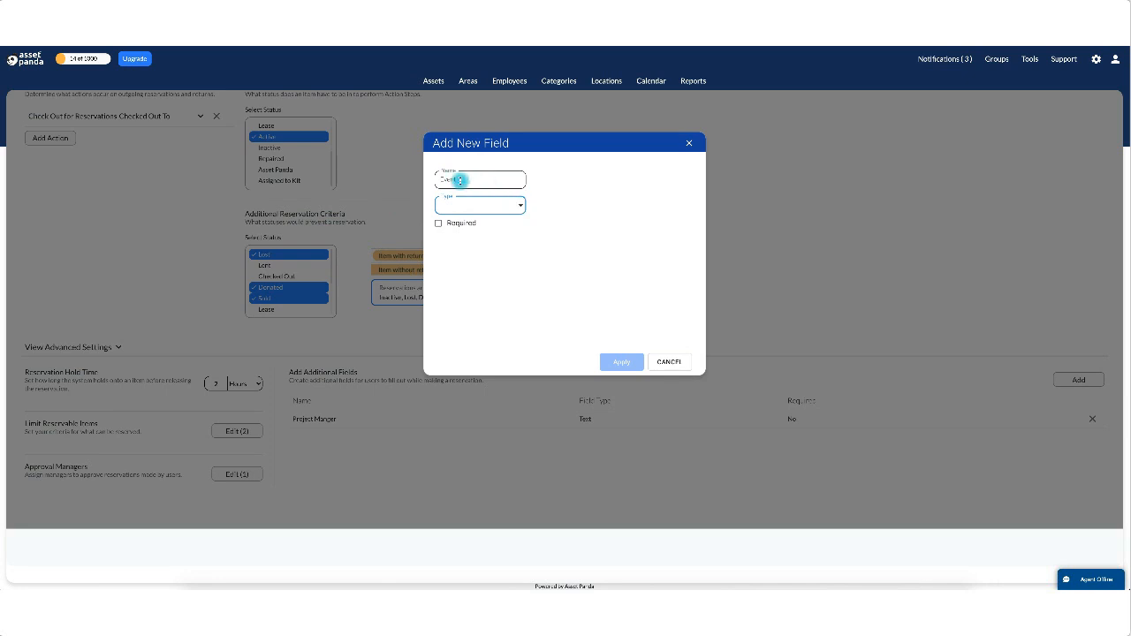
pyautogui.doubleClick(459, 180)
pyautogui.write('3')
pyautogui.click(521, 205)
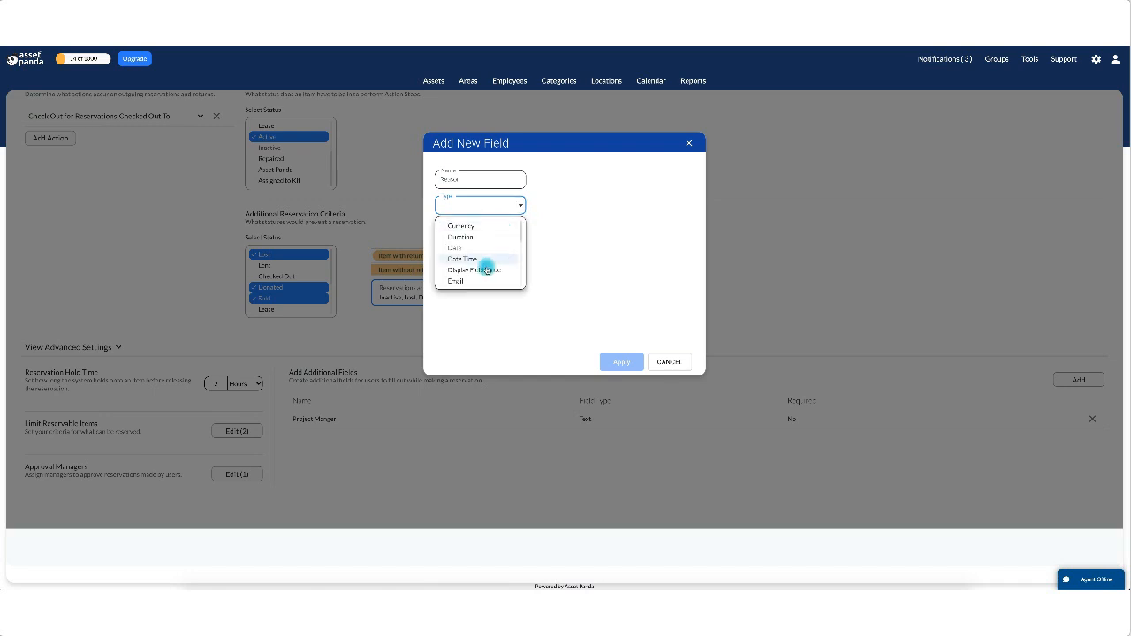
pyautogui.scroll(-3, 485, 273)
pyautogui.click(481, 281)
pyautogui.click(623, 364)
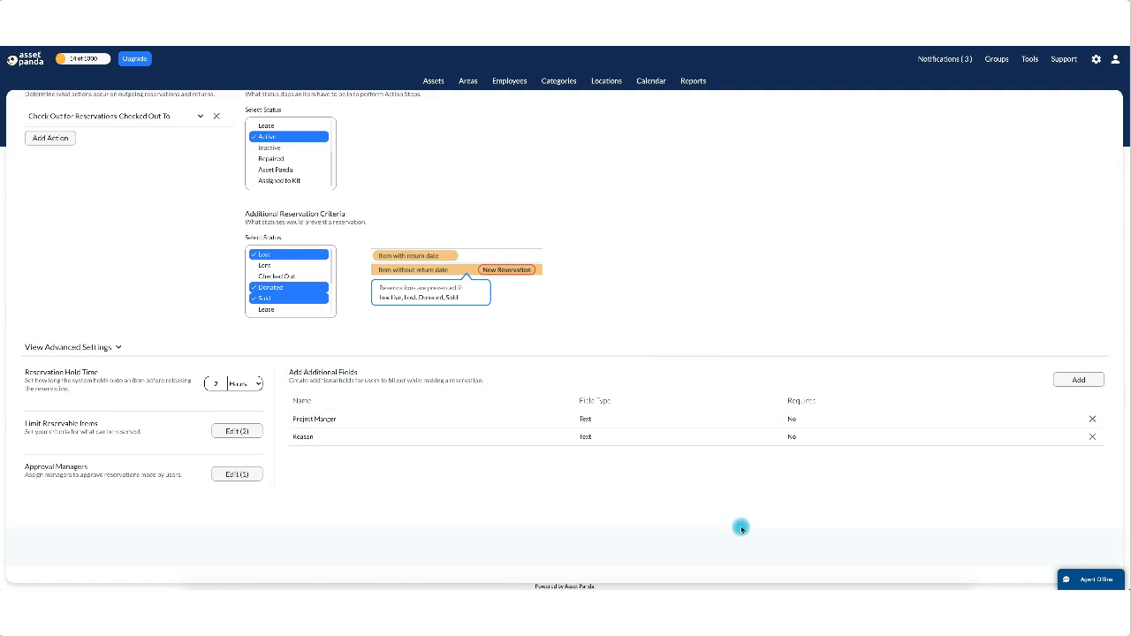
# Save the Assets reservation configuration with the new fields, then go to the Calendar.
pyautogui.scroll(-1, 742, 529)
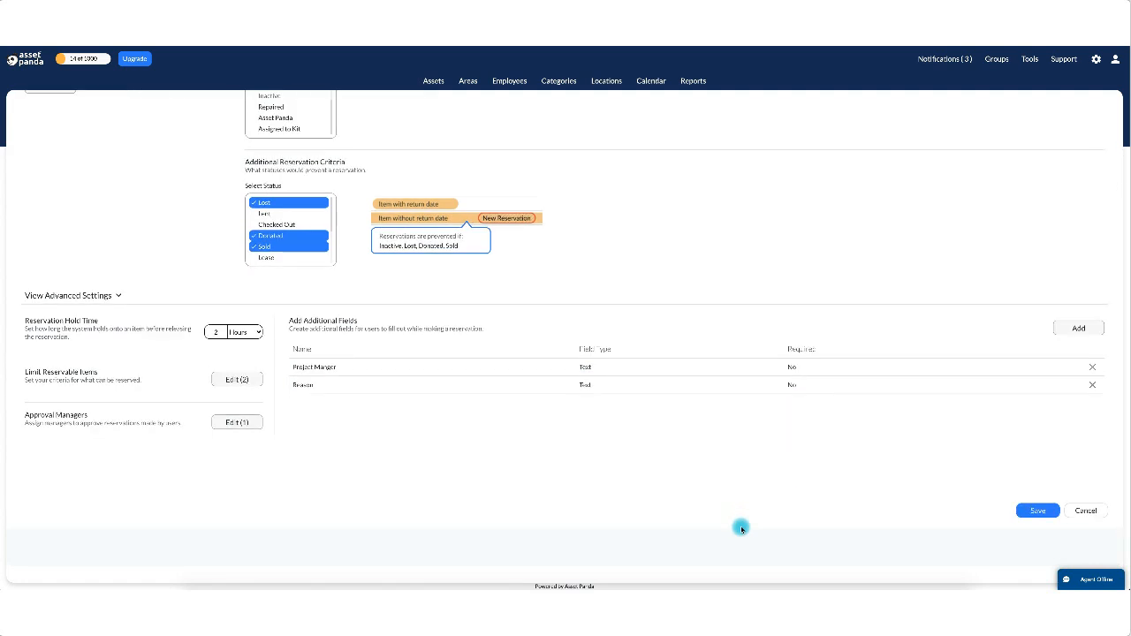
pyautogui.scroll(3, 711, 399)
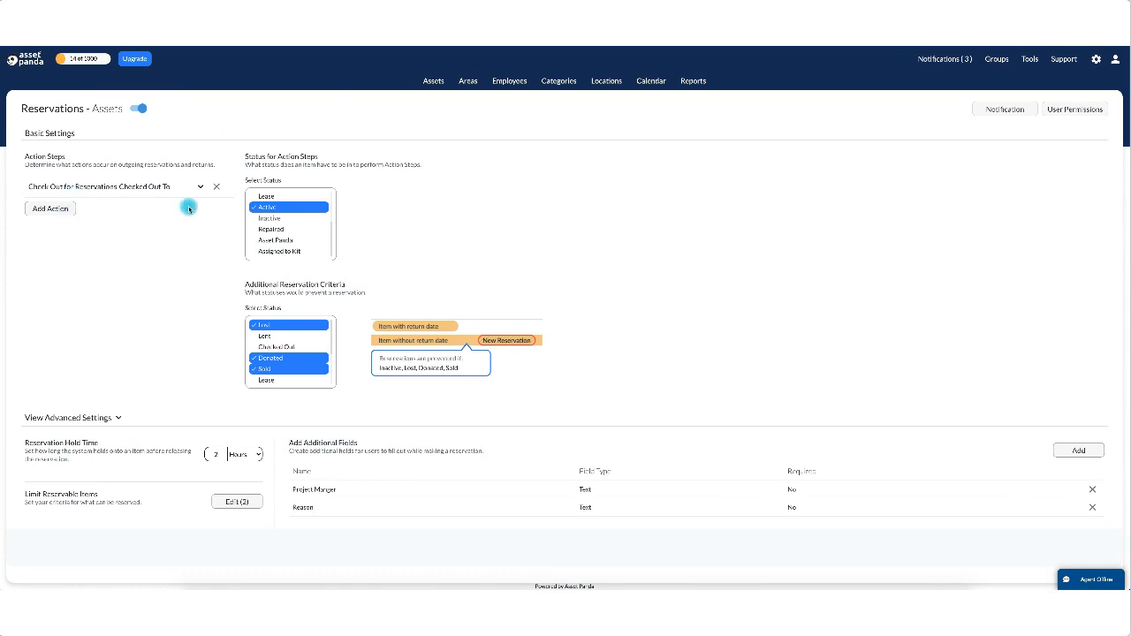
pyautogui.click(300, 369)
pyautogui.scroll(-2, 893, 518)
pyautogui.click(1039, 514)
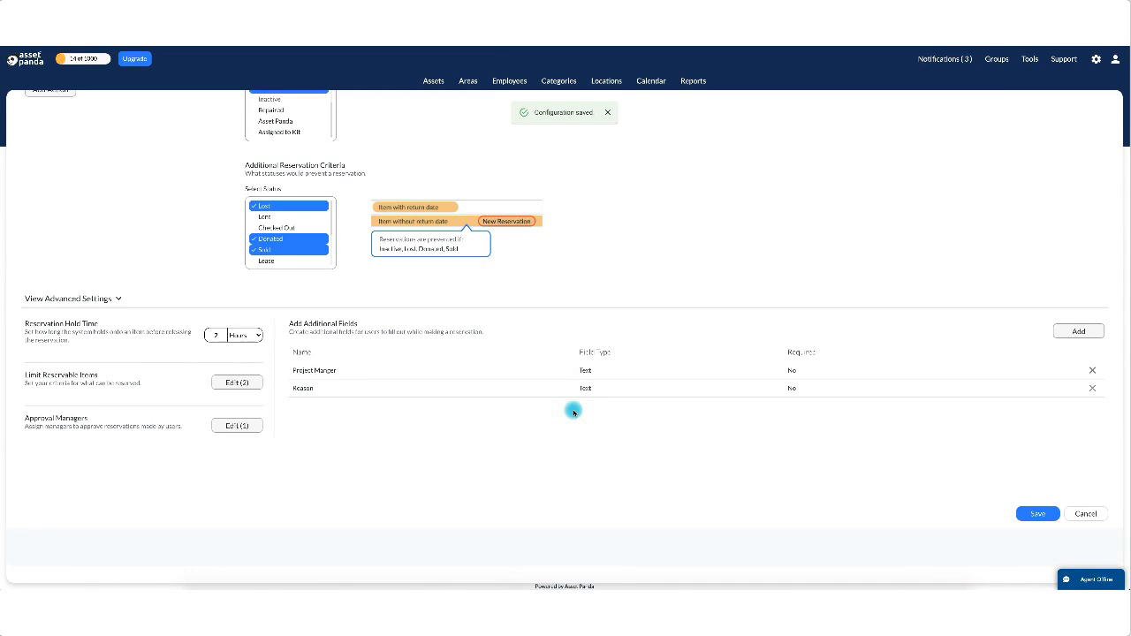
pyautogui.scroll(2, 573, 412)
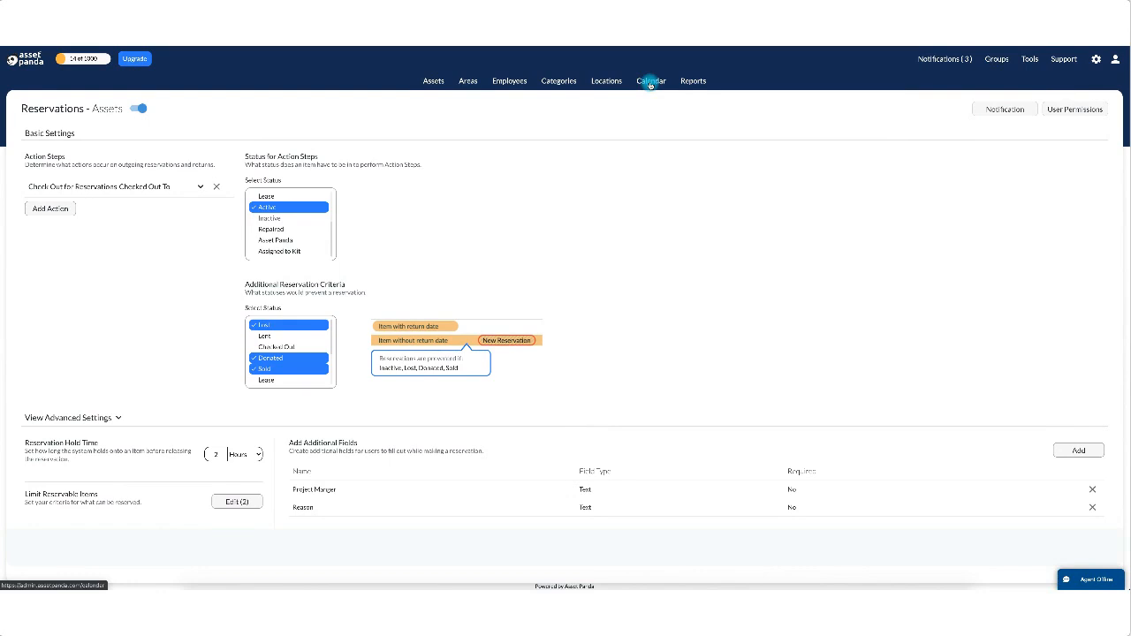
pyautogui.click(650, 82)
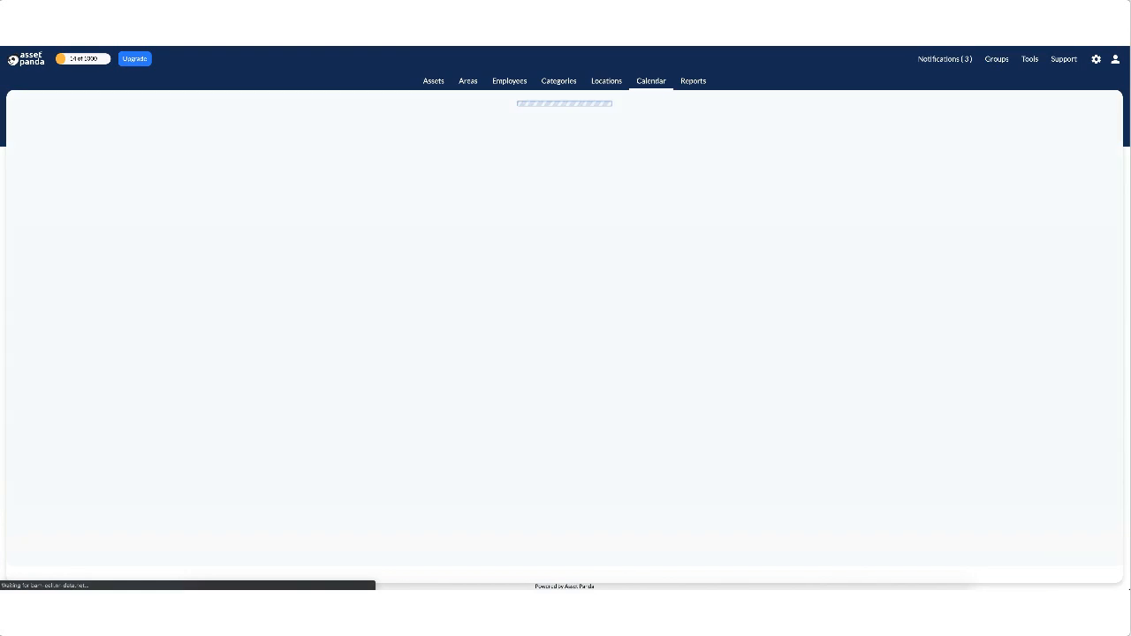
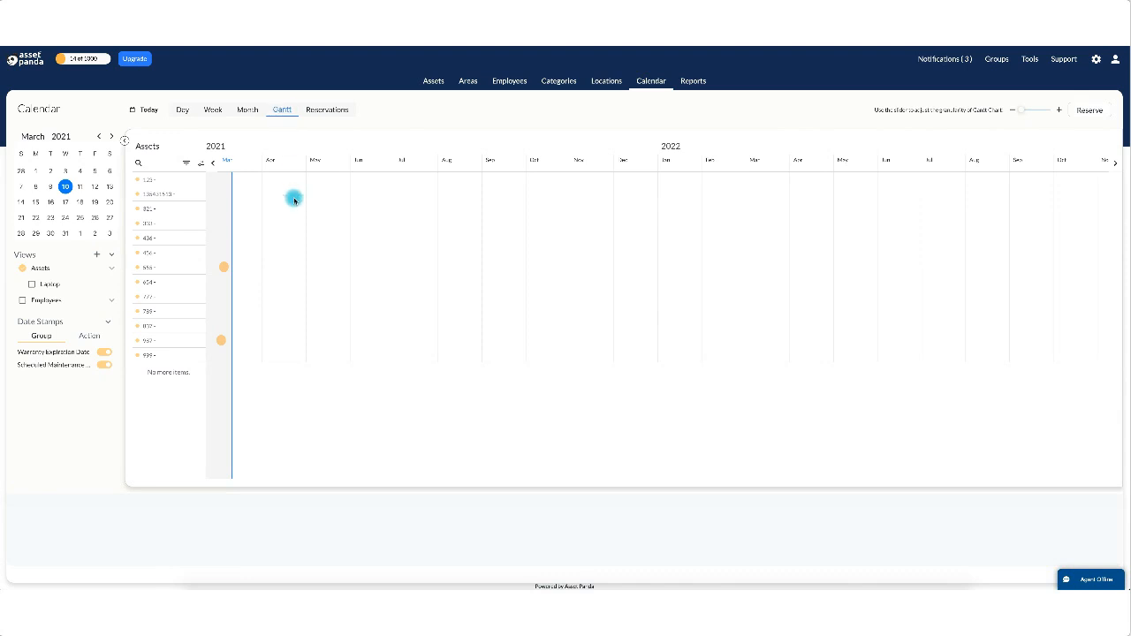
# Turn on the Assets calendar view and open its Update group view date settings.
pyautogui.click(22, 270)
pyautogui.moveTo(101, 269)
pyautogui.click(95, 272)
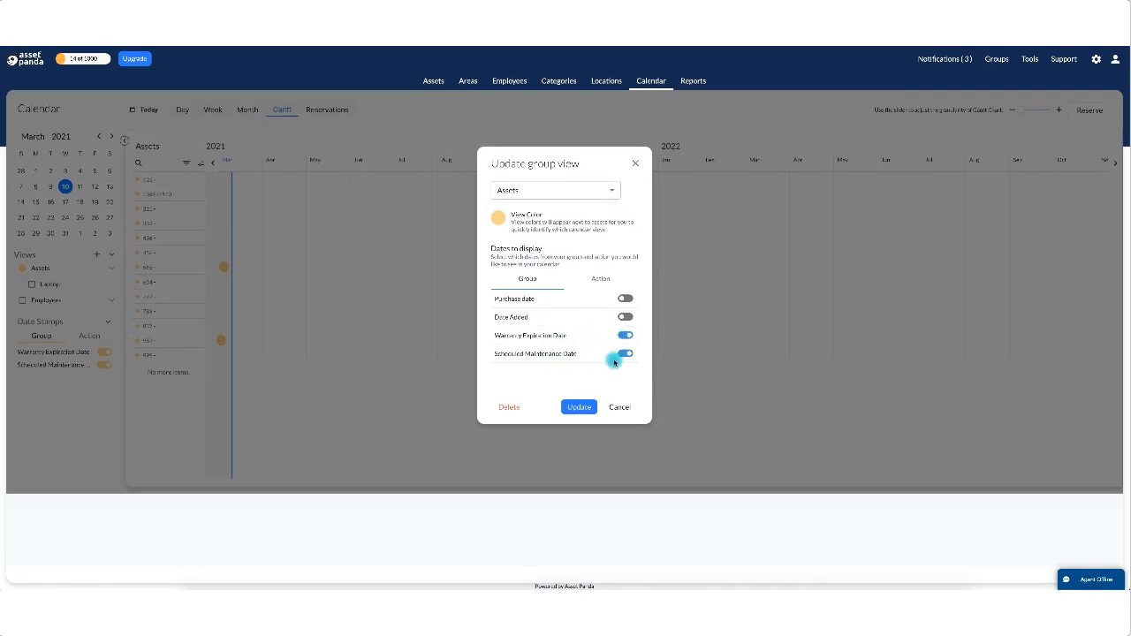
# Hide Warranty Expiration and Scheduled Maintenance dates, and show only Check Out for Reservations among early actions.
pyautogui.click(625, 336)
pyautogui.click(624, 354)
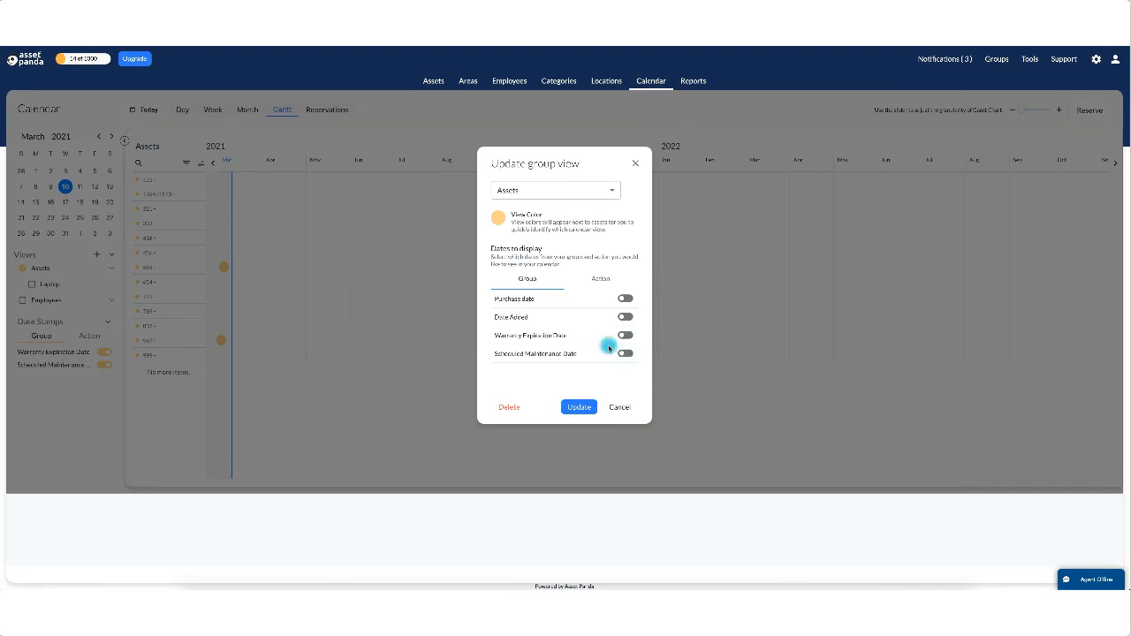
pyautogui.click(602, 279)
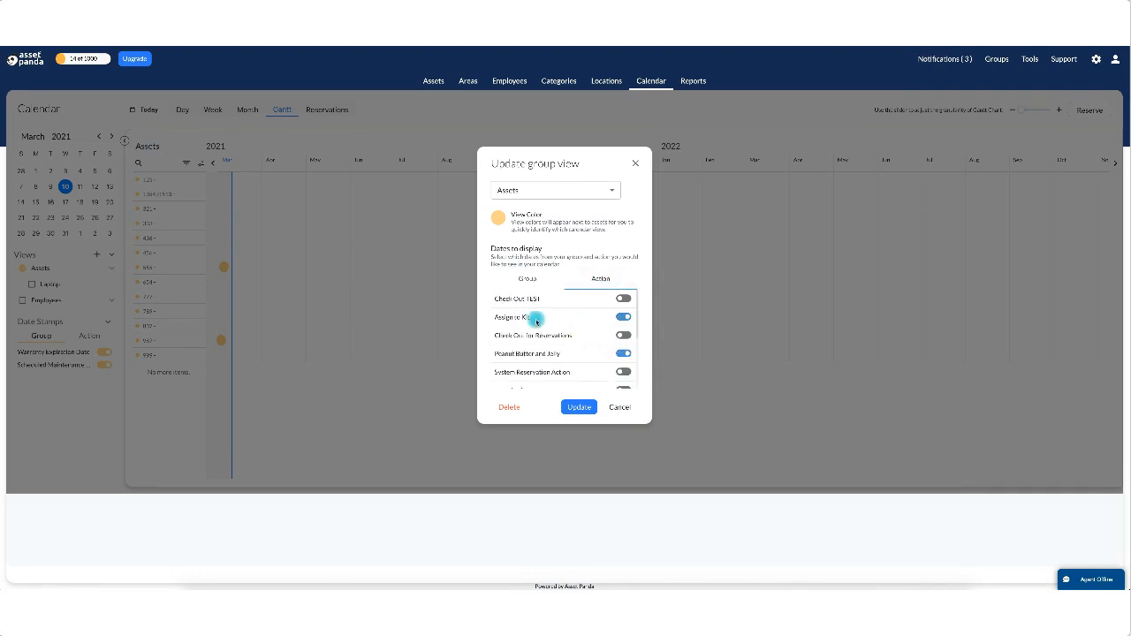
pyautogui.click(624, 319)
pyautogui.click(625, 336)
pyautogui.click(624, 354)
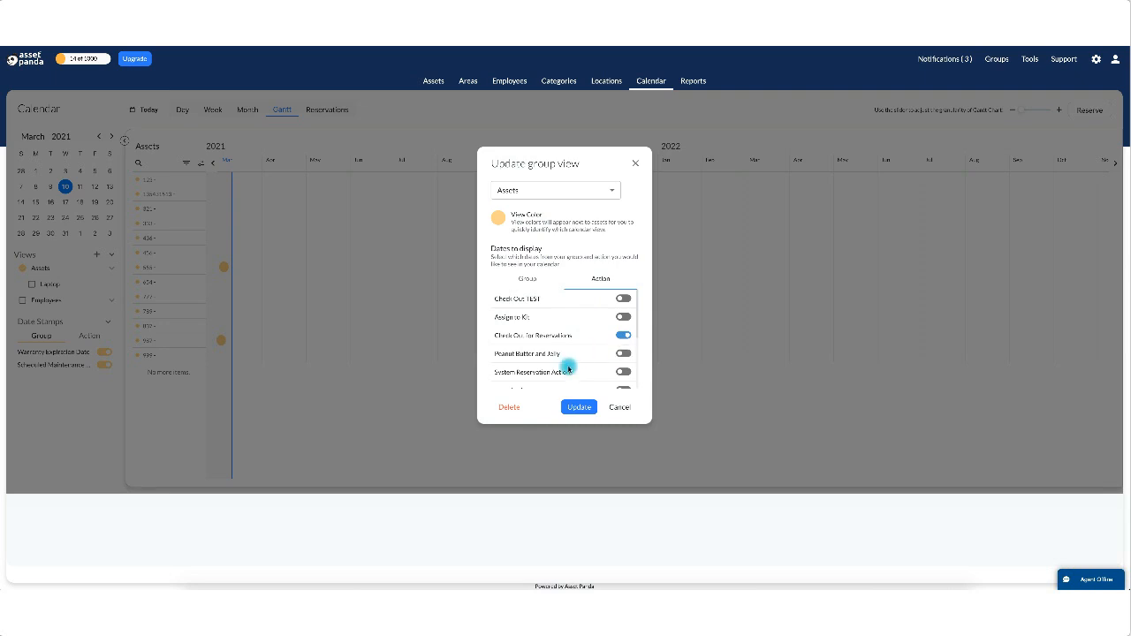
# Enable System Reservation Action dates, disable Last, Lend, Donate, Sell and Lease, and update the view.
pyautogui.scroll(-1, 568, 368)
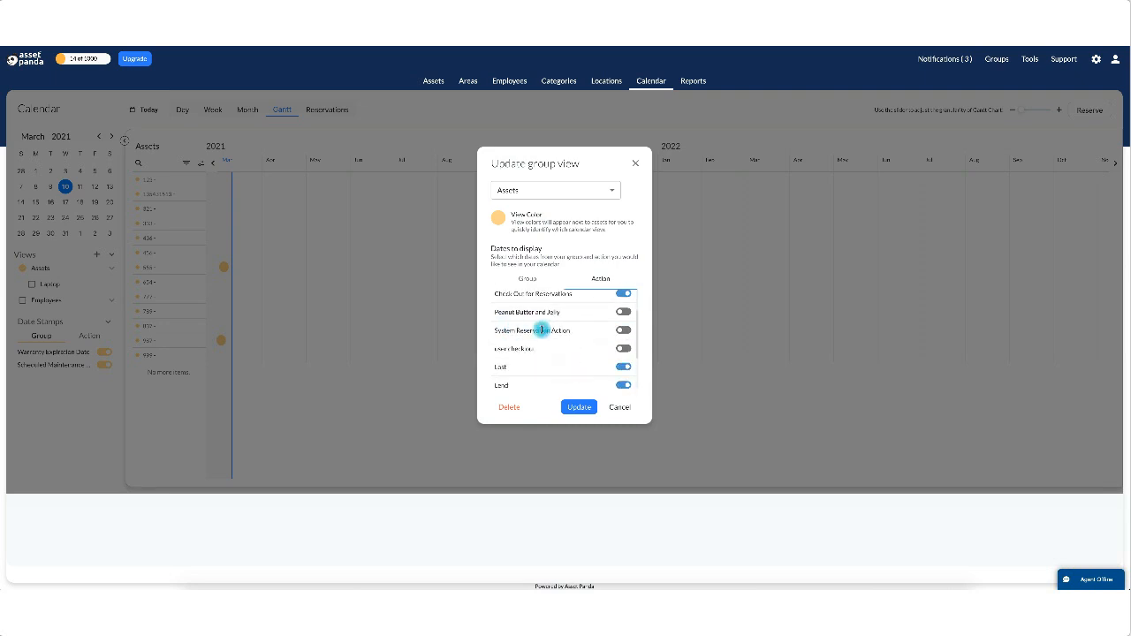
pyautogui.click(622, 331)
pyautogui.click(623, 366)
pyautogui.click(623, 385)
pyautogui.scroll(-2, 568, 383)
pyautogui.click(623, 343)
pyautogui.click(623, 360)
pyautogui.click(623, 378)
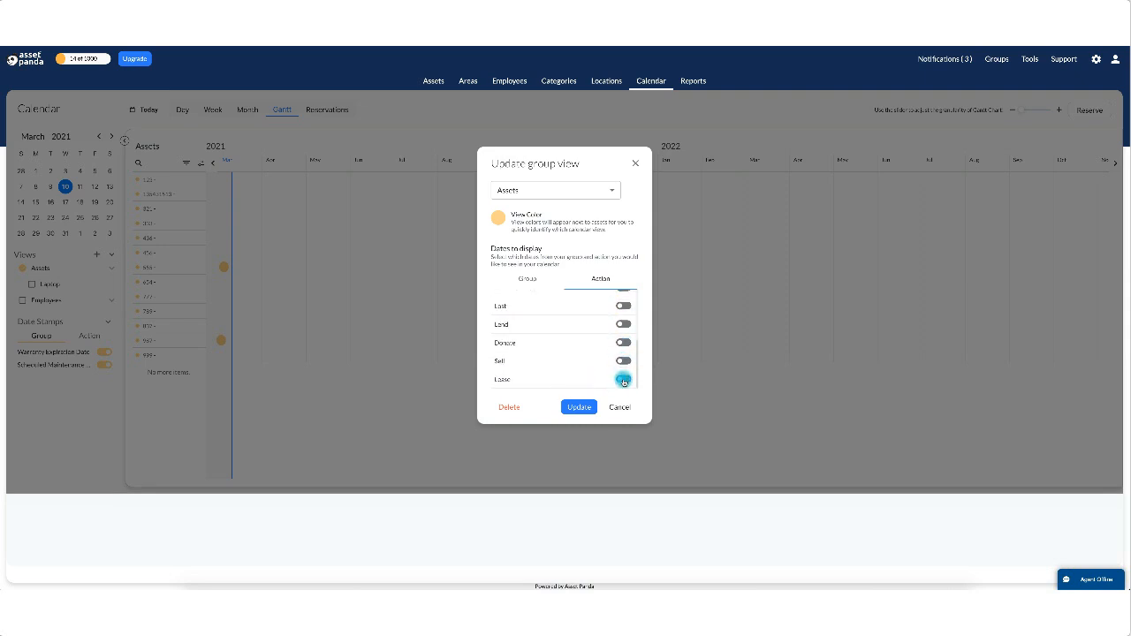
pyautogui.scroll(3, 596, 373)
pyautogui.scroll(2, 595, 375)
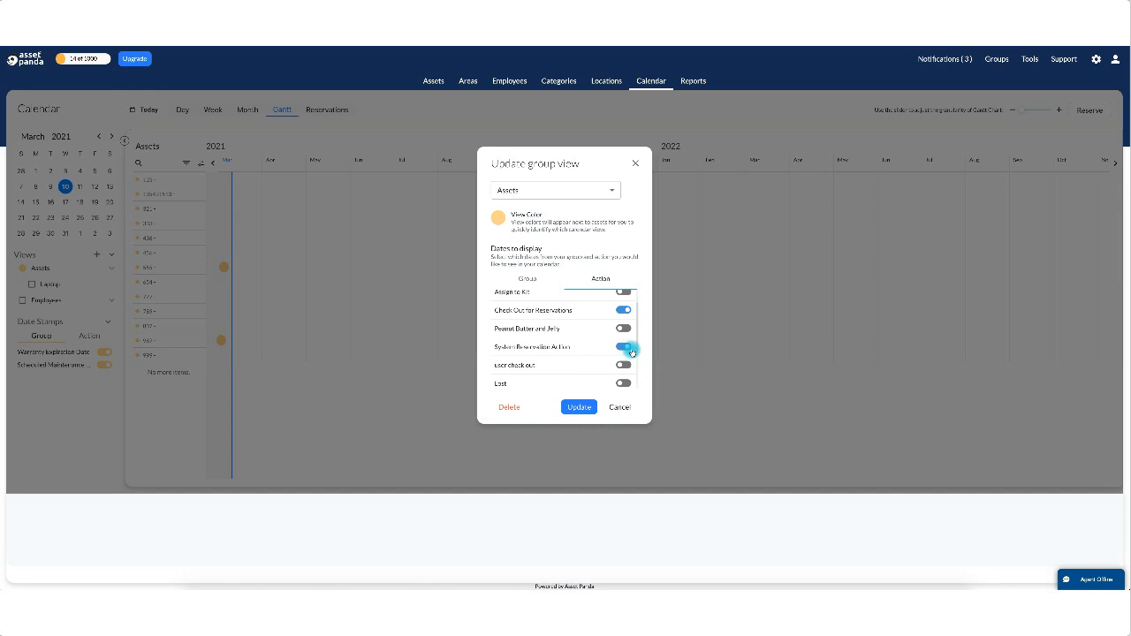
pyautogui.click(580, 407)
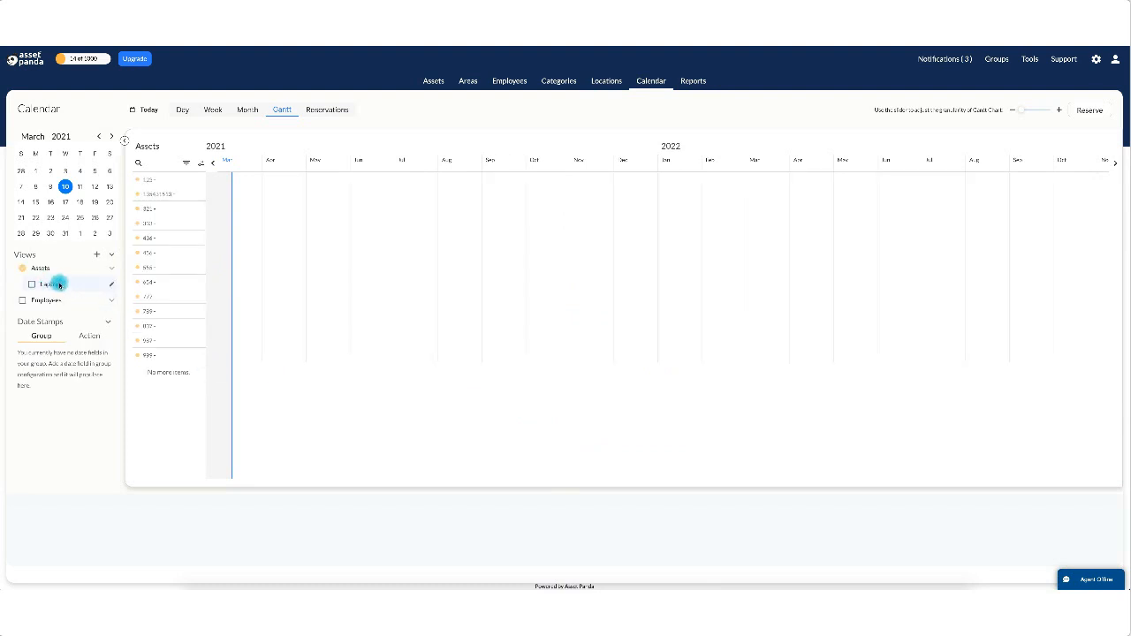
# Start a new filtered view named Trucks based on the Assets group.
pyautogui.click(97, 254)
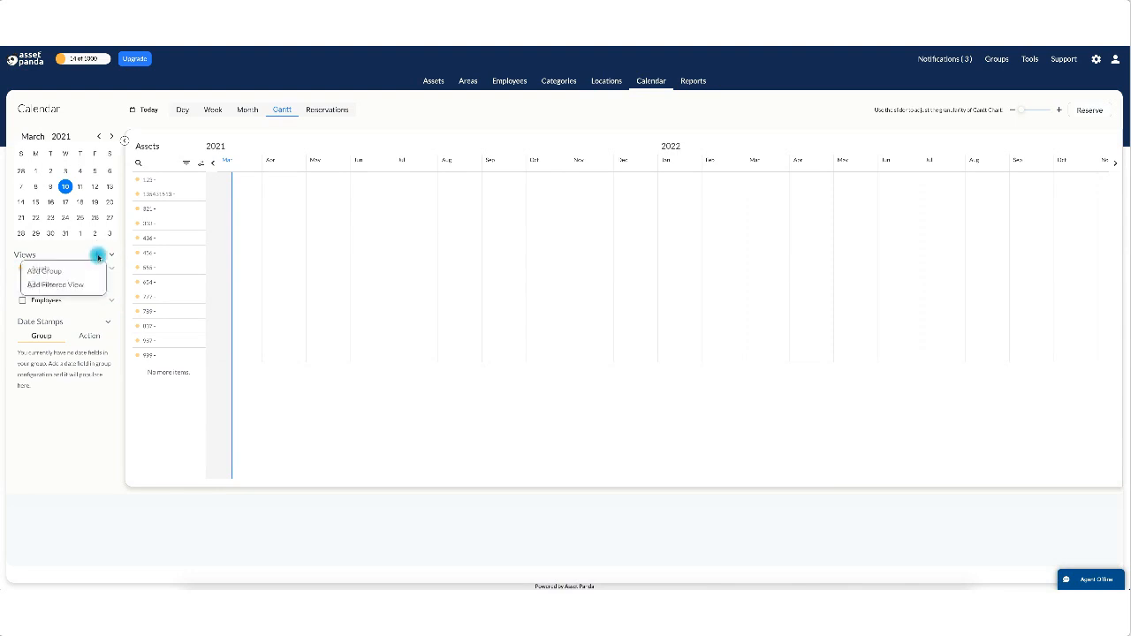
pyautogui.click(75, 285)
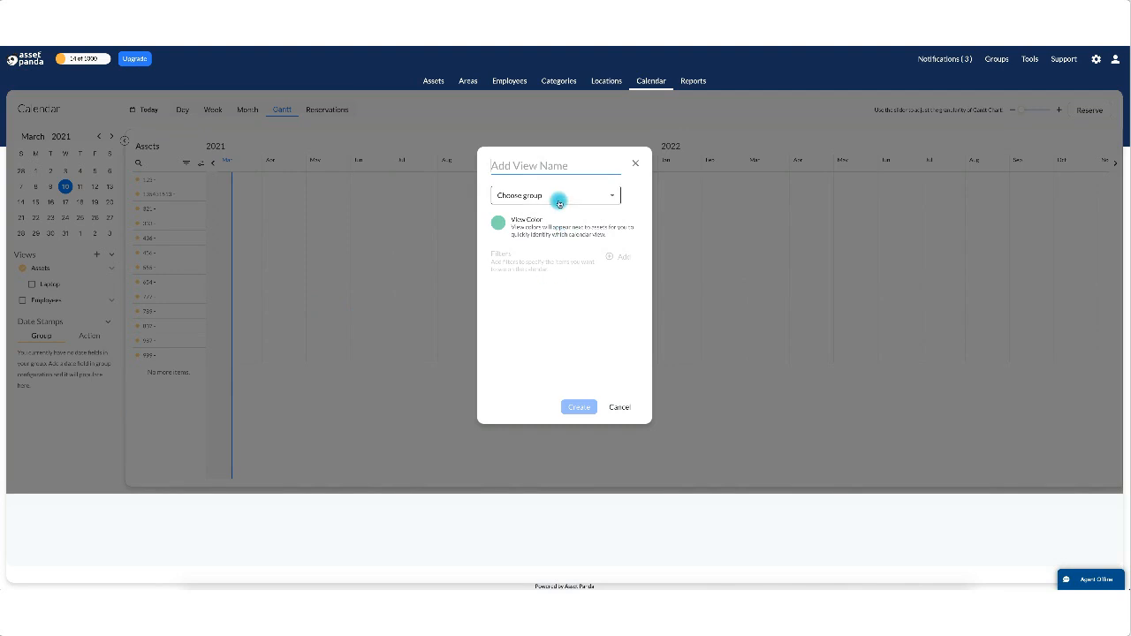
pyautogui.write('Tr')
pyautogui.click(580, 198)
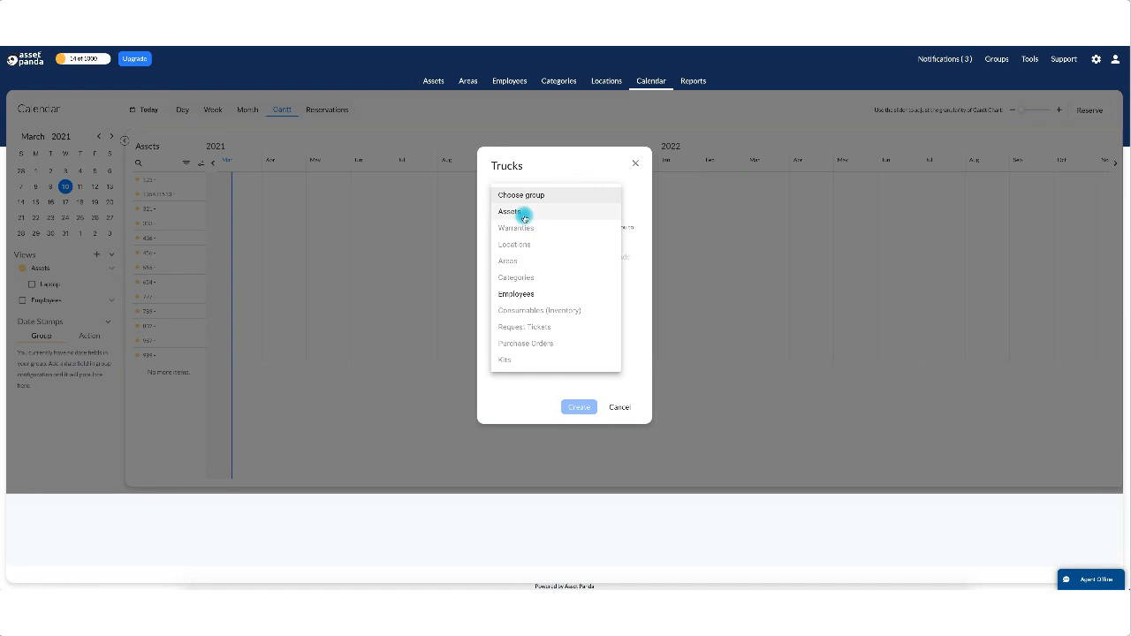
pyautogui.click(524, 214)
# Add an Asset Type filter set to Fleet and create the Trucks view.
pyautogui.click(619, 256)
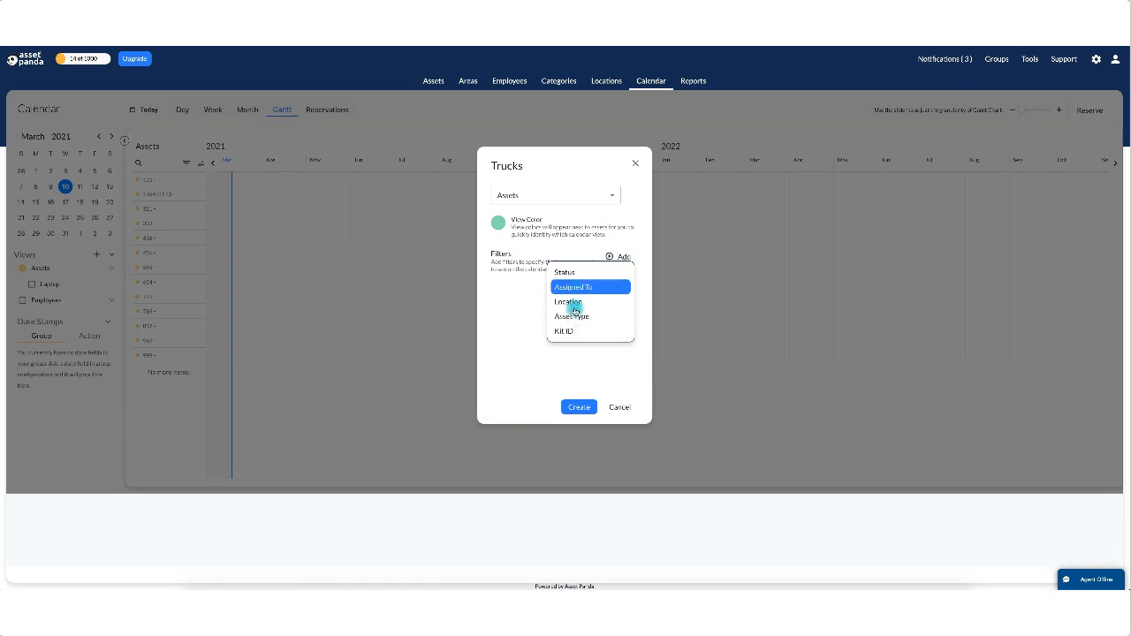
pyautogui.click(575, 317)
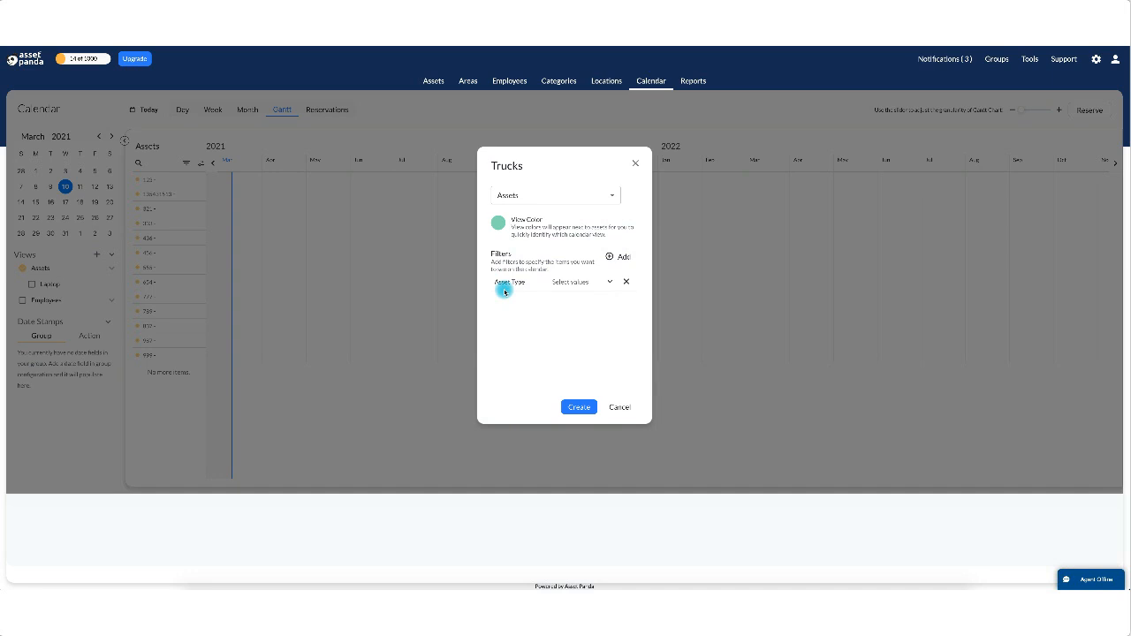
pyautogui.click(606, 281)
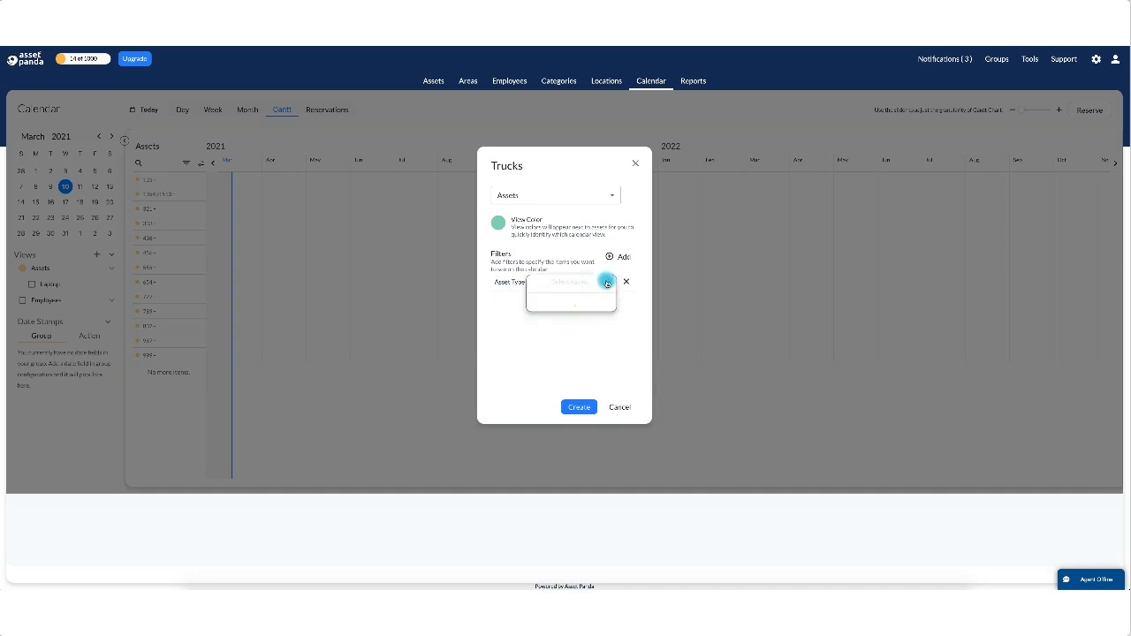
pyautogui.scroll(-2, 551, 366)
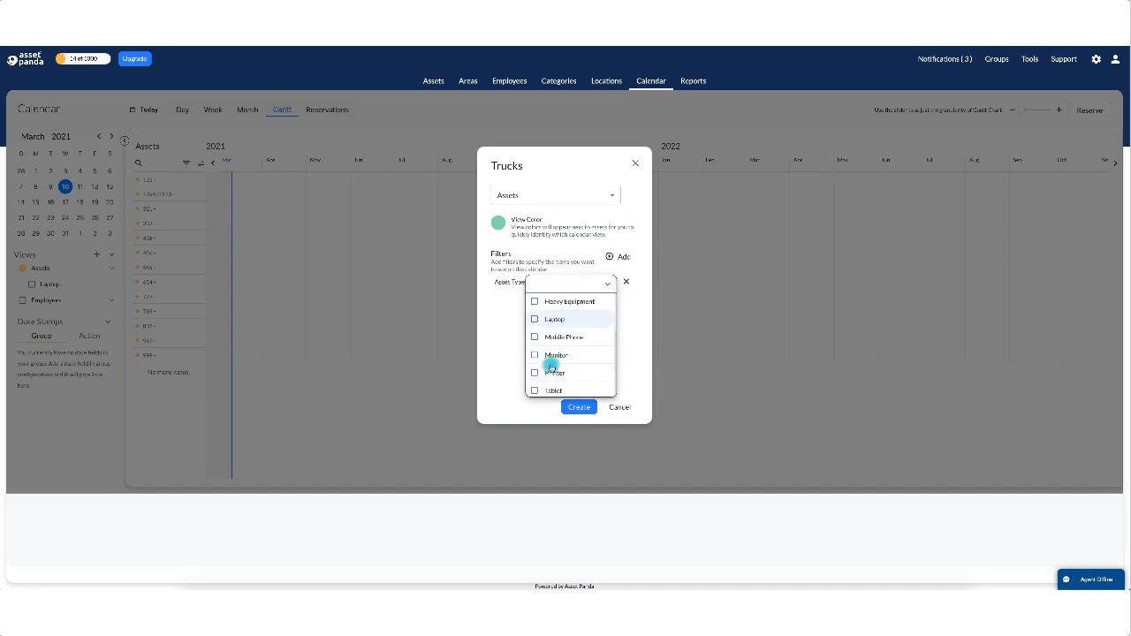
pyautogui.scroll(2, 551, 366)
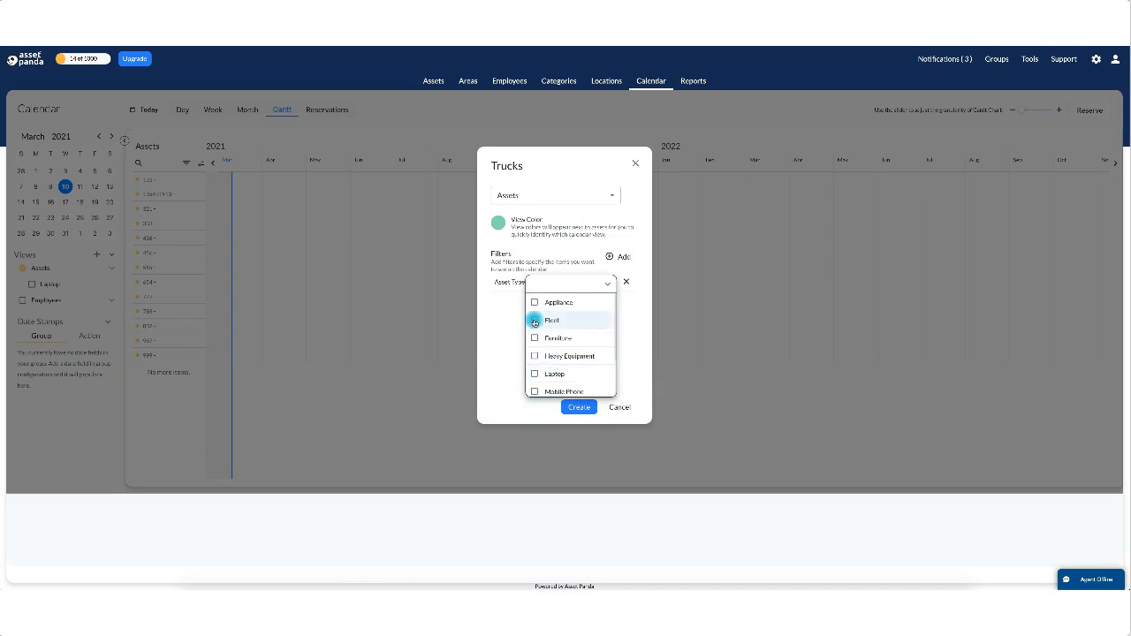
pyautogui.click(637, 359)
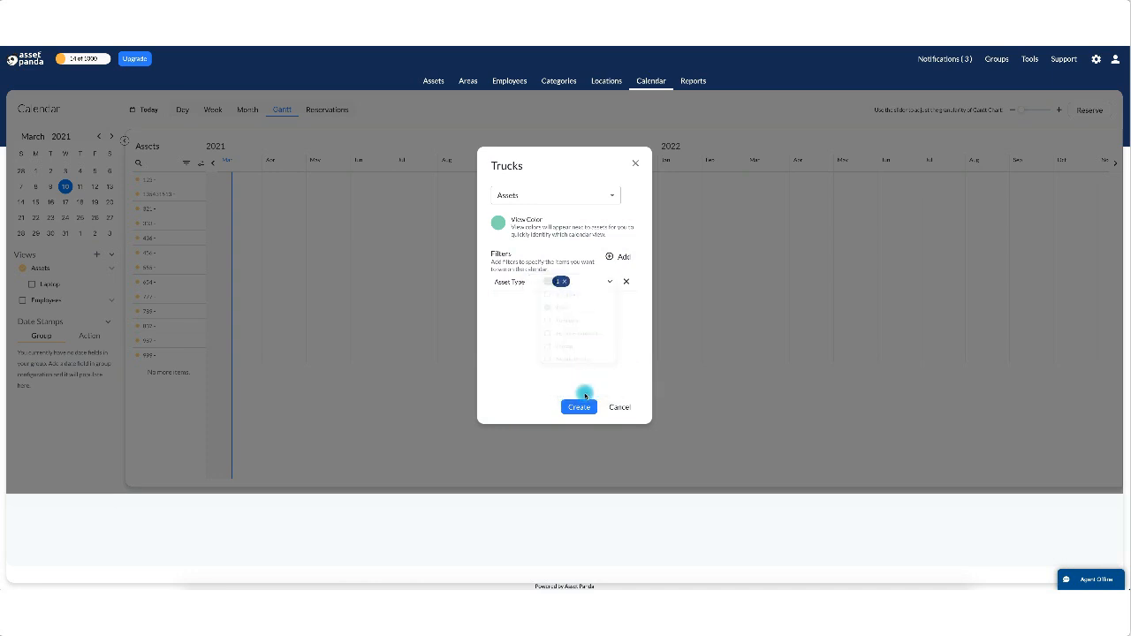
pyautogui.click(578, 408)
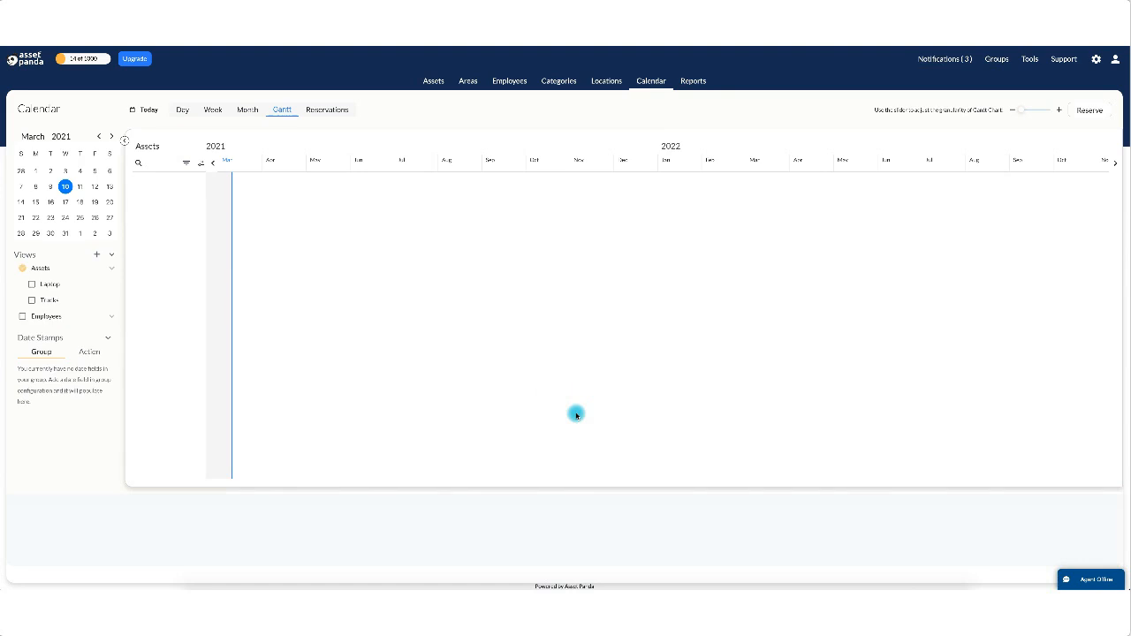
pyautogui.click(33, 300)
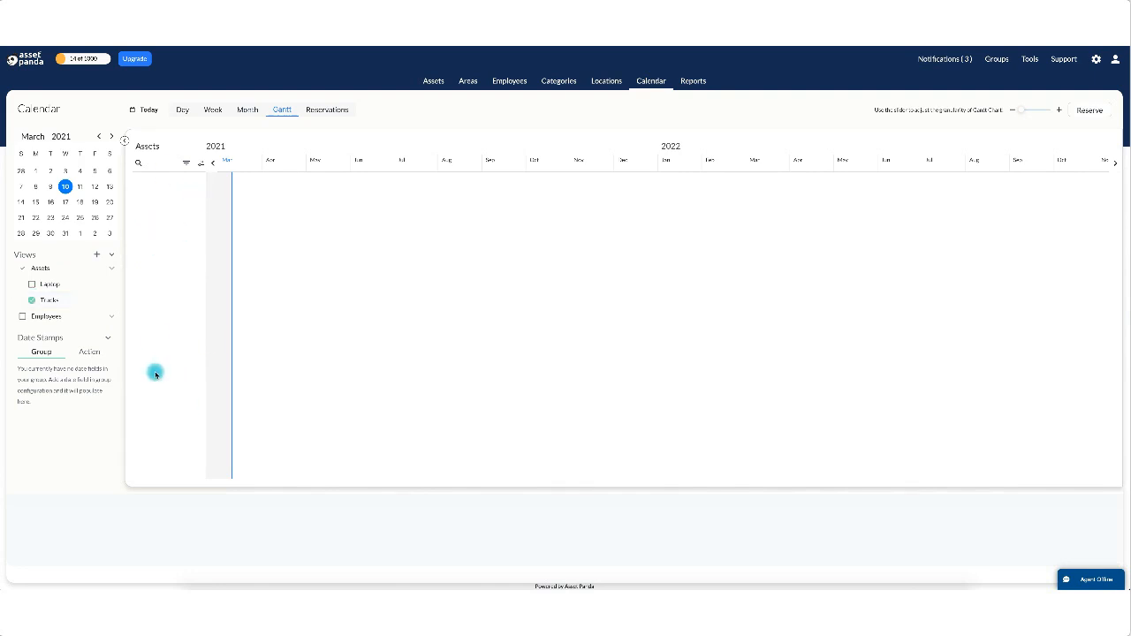
pyautogui.click(34, 284)
pyautogui.click(31, 300)
pyautogui.click(33, 284)
pyautogui.click(27, 271)
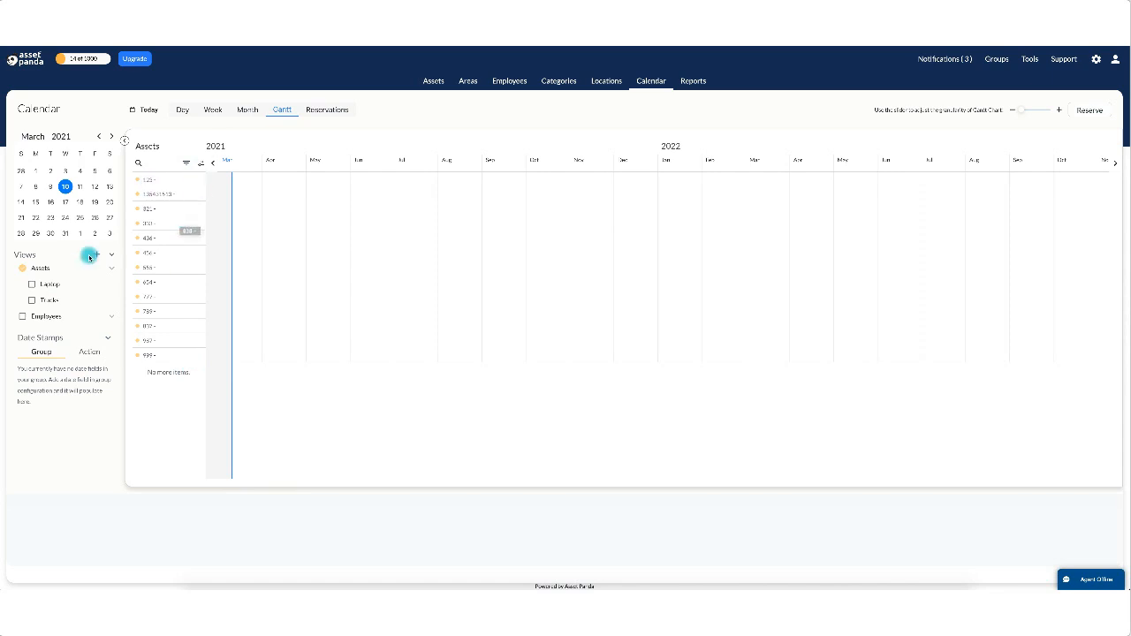
# Filter the Gantt asset list by Asset Type Heavy Equipment.
pyautogui.click(186, 163)
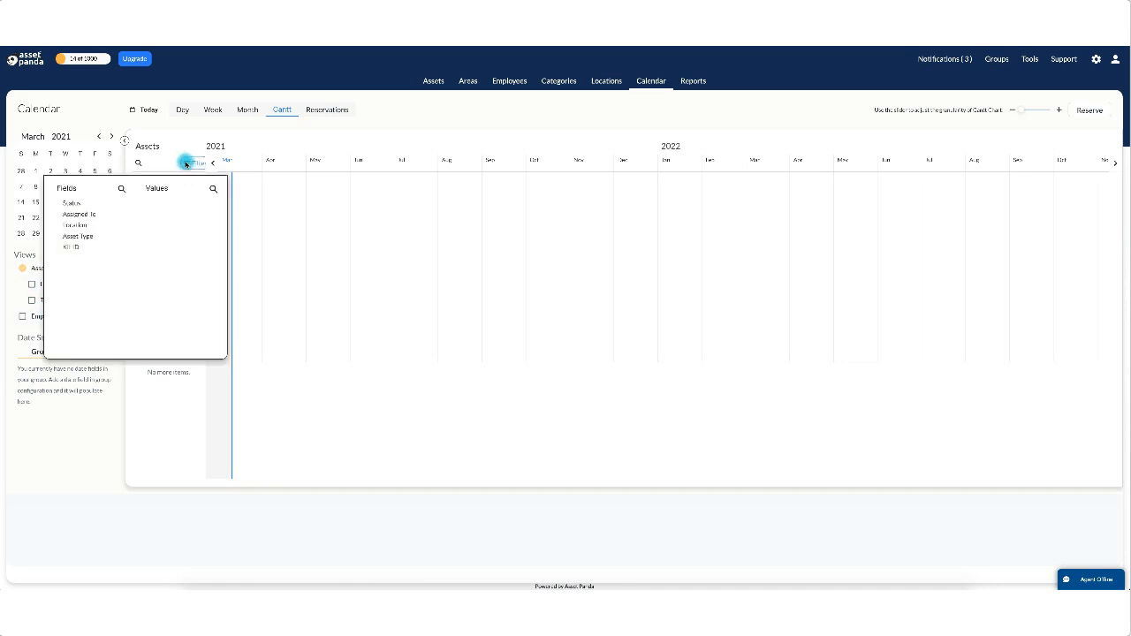
pyautogui.click(201, 398)
pyautogui.click(187, 162)
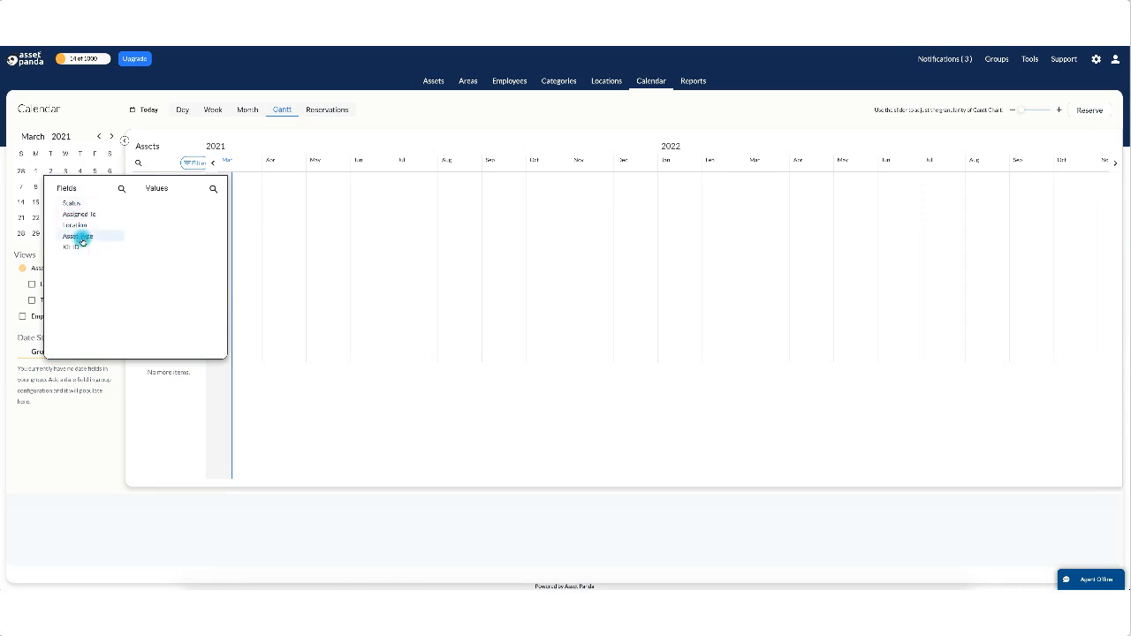
pyautogui.click(95, 237)
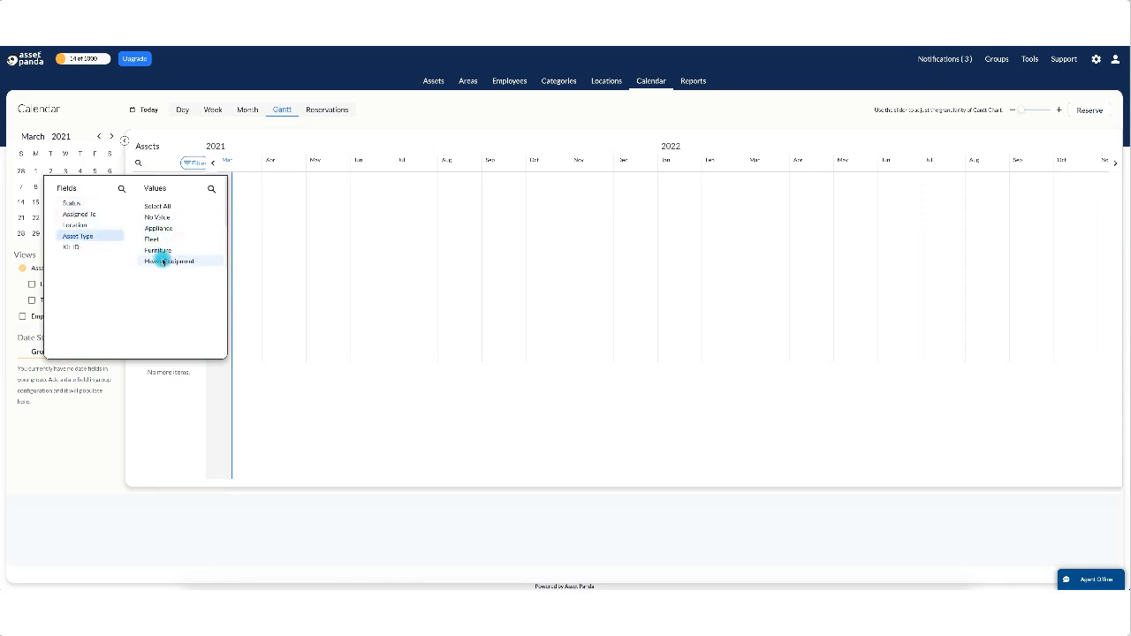
pyautogui.click(160, 261)
pyautogui.click(64, 343)
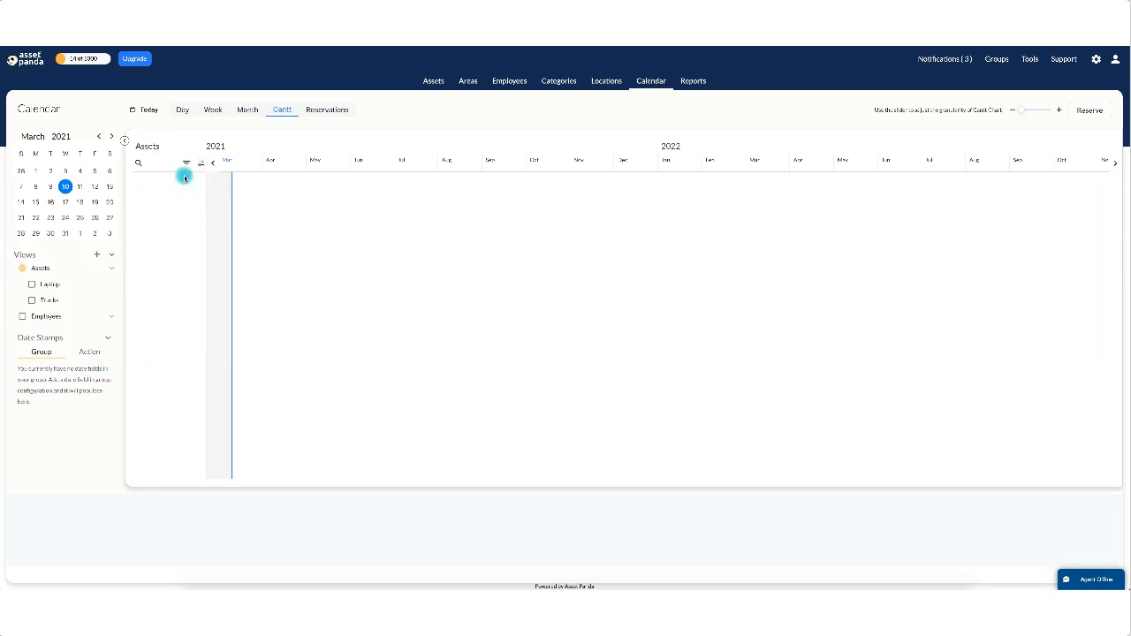
# Change the Asset Type filter to Laptop, leaving a single asset listed.
pyautogui.click(183, 162)
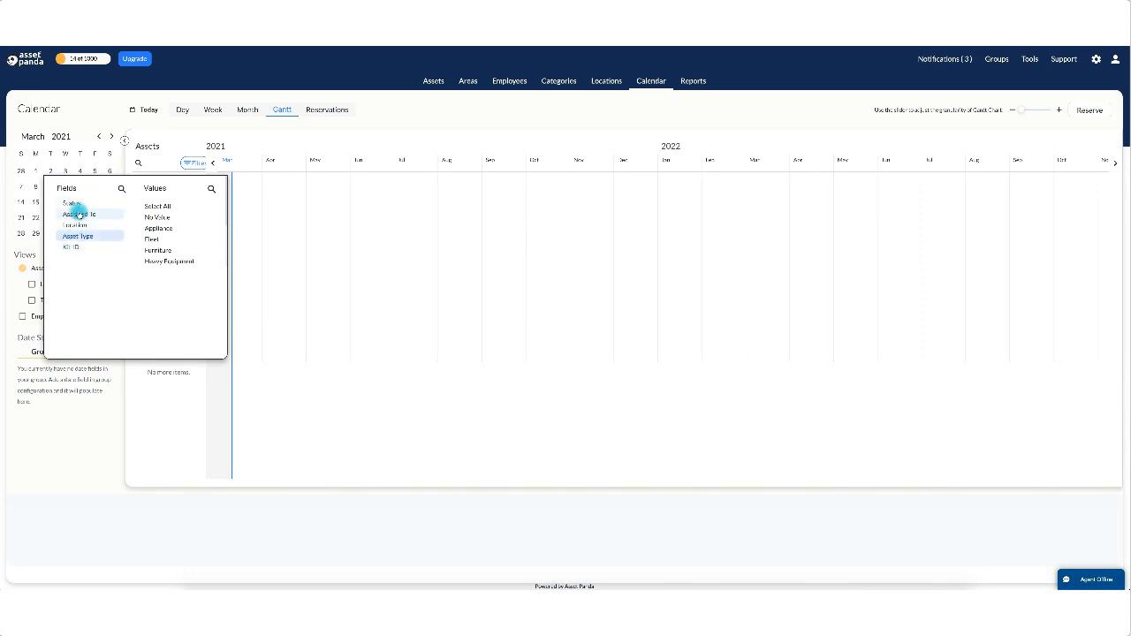
pyautogui.scroll(-3, 170, 265)
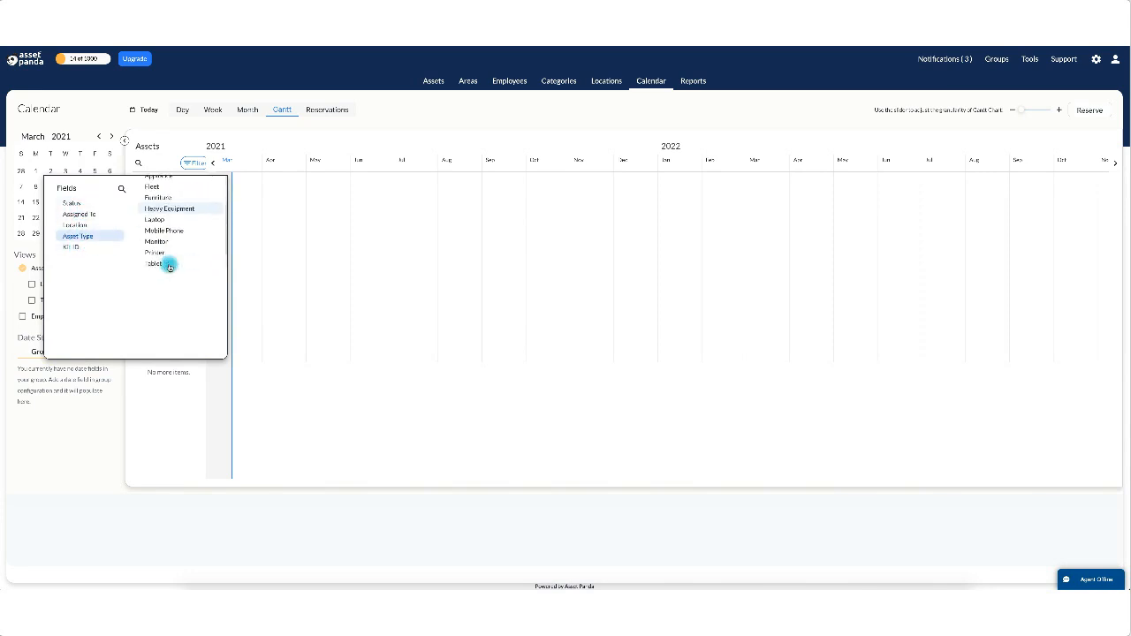
pyautogui.click(152, 215)
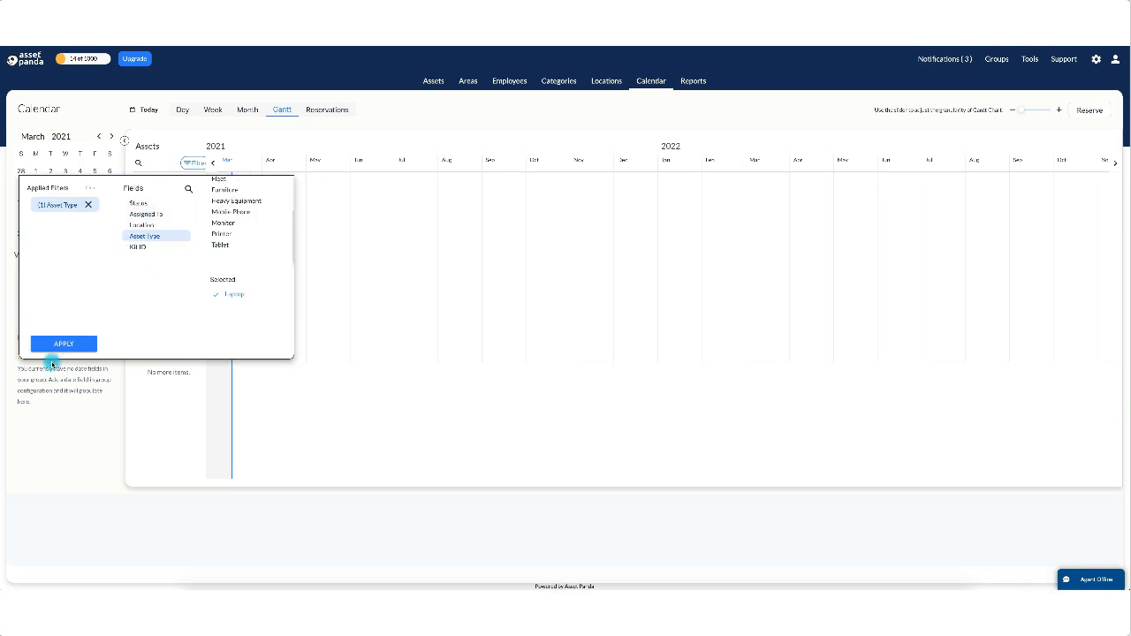
pyautogui.click(61, 346)
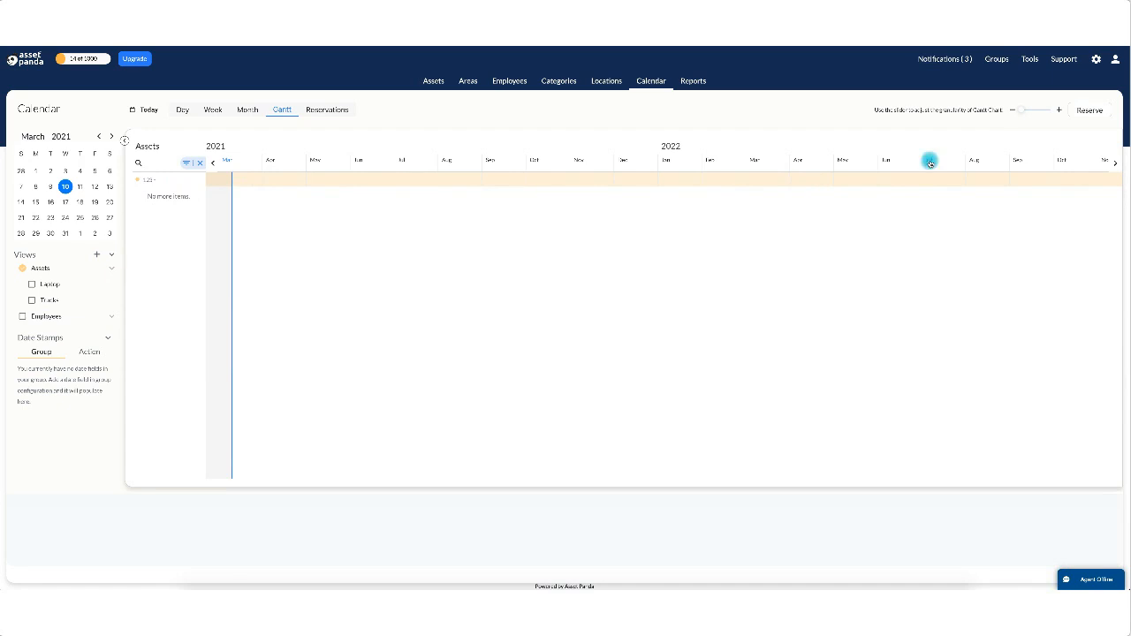
# Zoom the Gantt granularity in to hours, then back out to daily columns for March–April 2021.
pyautogui.click(1061, 110)
pyautogui.click(1061, 111)
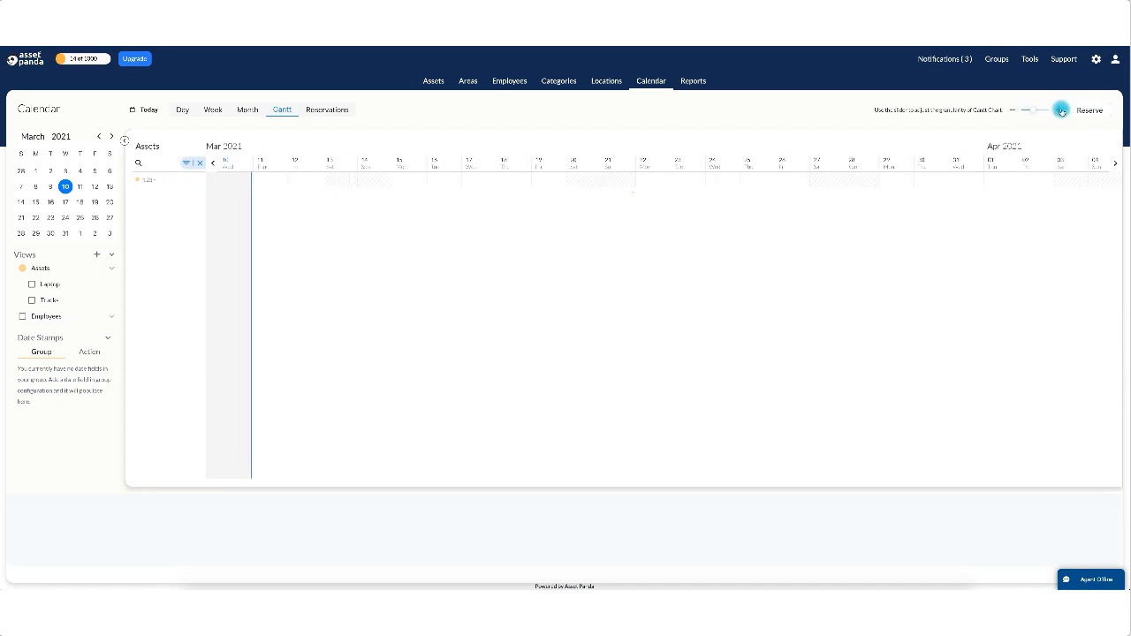
pyautogui.click(1061, 111)
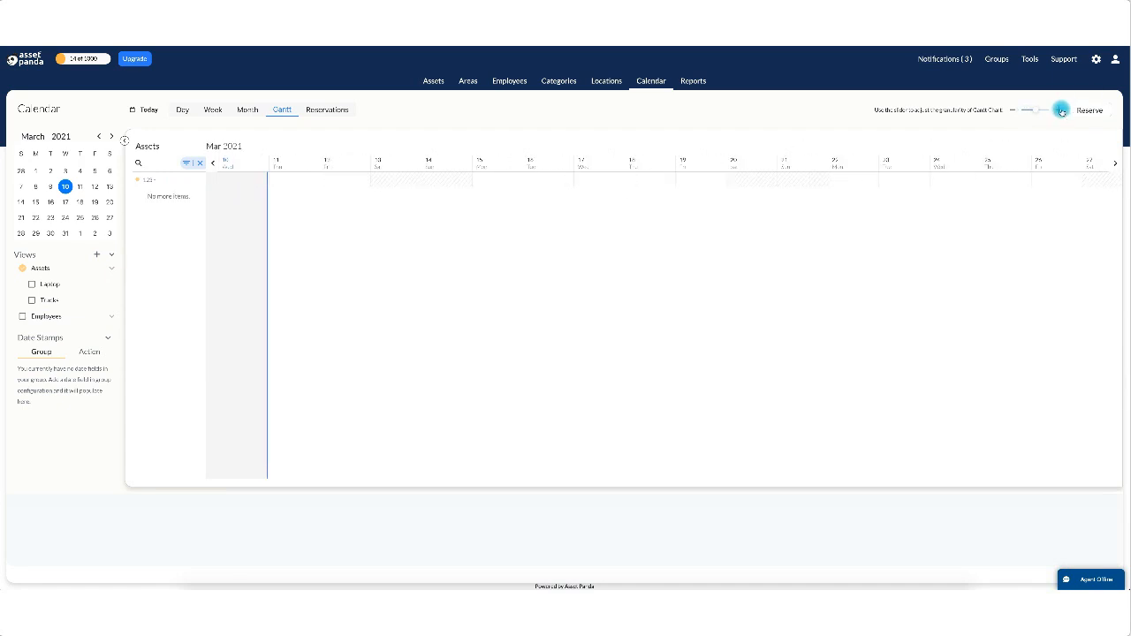
pyautogui.click(1061, 110)
pyautogui.click(1061, 111)
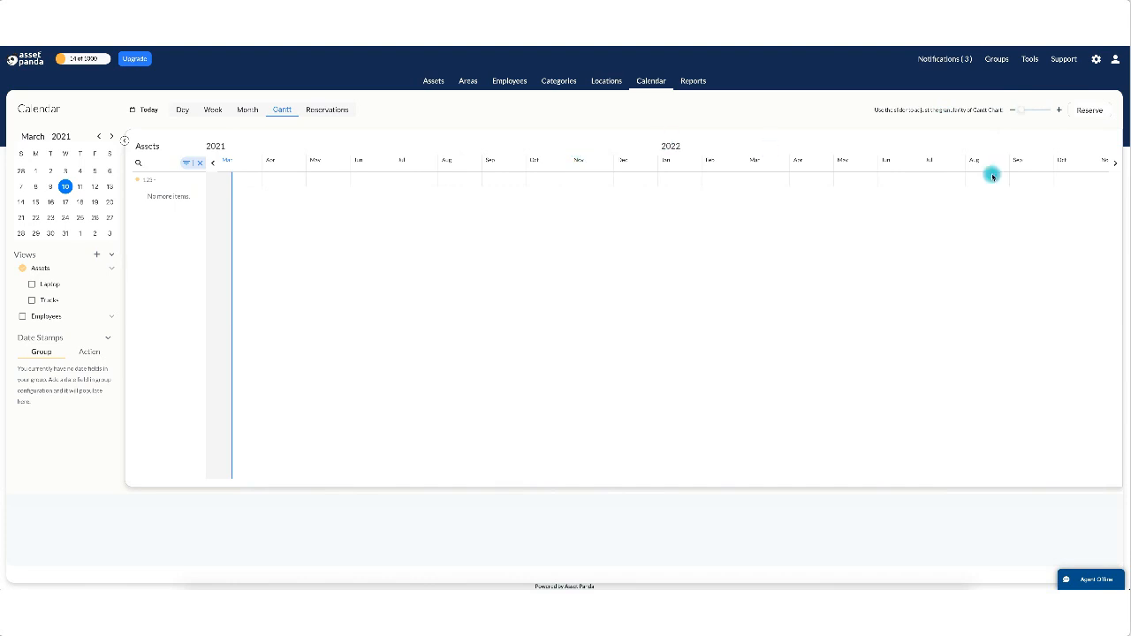
pyautogui.click(1059, 107)
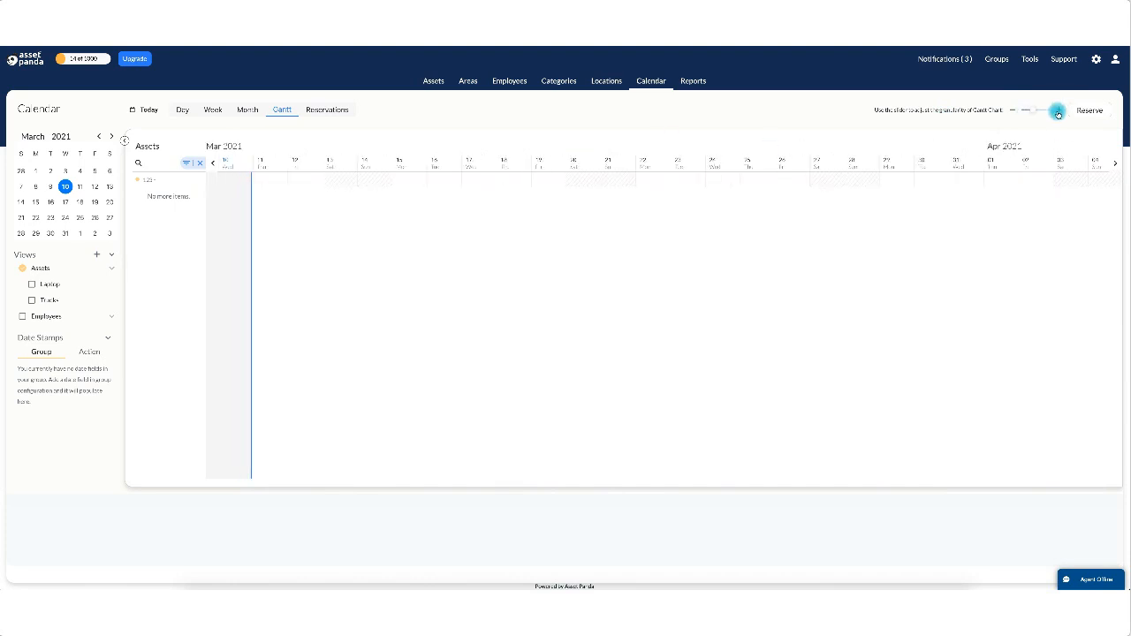
pyautogui.moveTo(1058, 113); pyautogui.dragTo(1010, 109)
# Start a March 15–19 reservation for the chosen employee.
pyautogui.moveTo(393, 181); pyautogui.dragTo(531, 187)
pyautogui.click(557, 227)
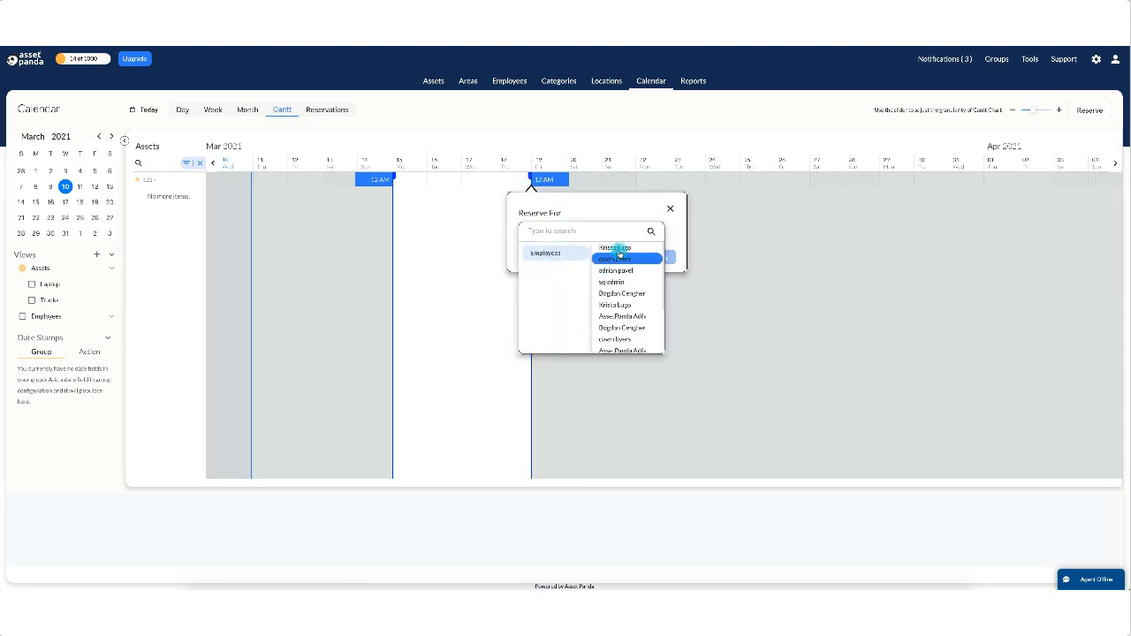
pyautogui.click(624, 252)
pyautogui.click(642, 264)
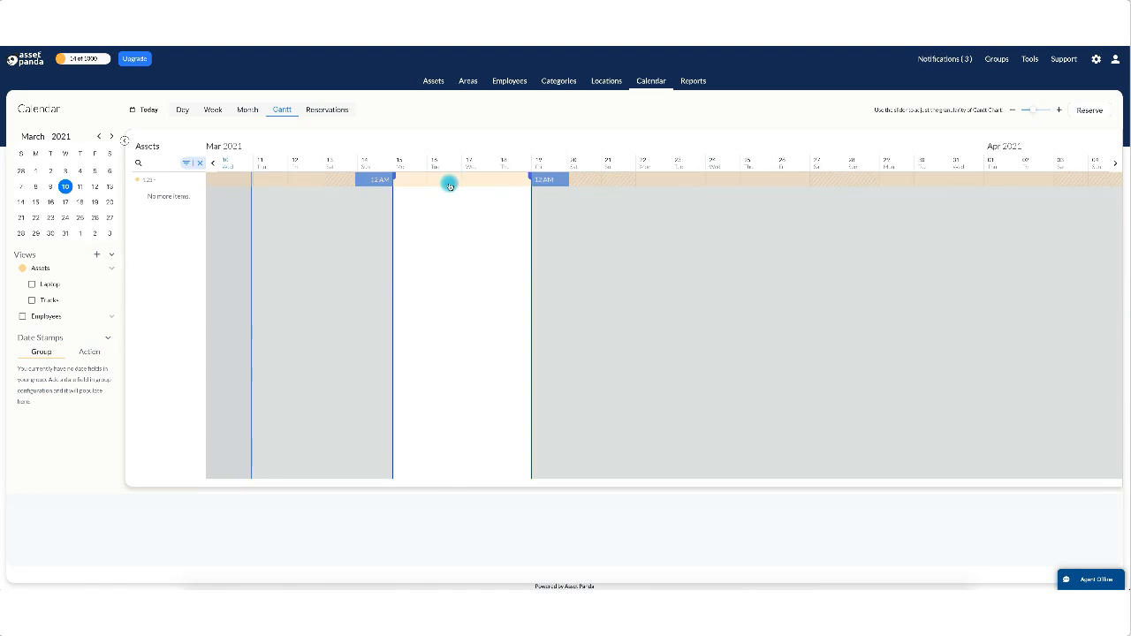
# Clear the asset filter and add assets 821 and 654 to the reservation.
pyautogui.click(198, 165)
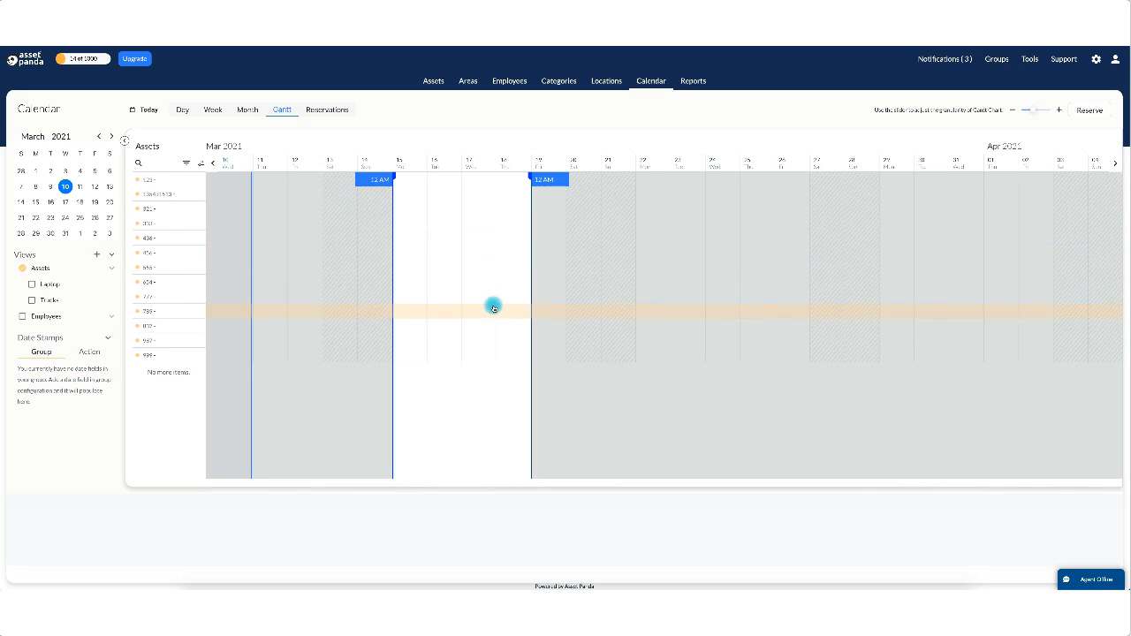
pyautogui.click(467, 212)
pyautogui.click(466, 324)
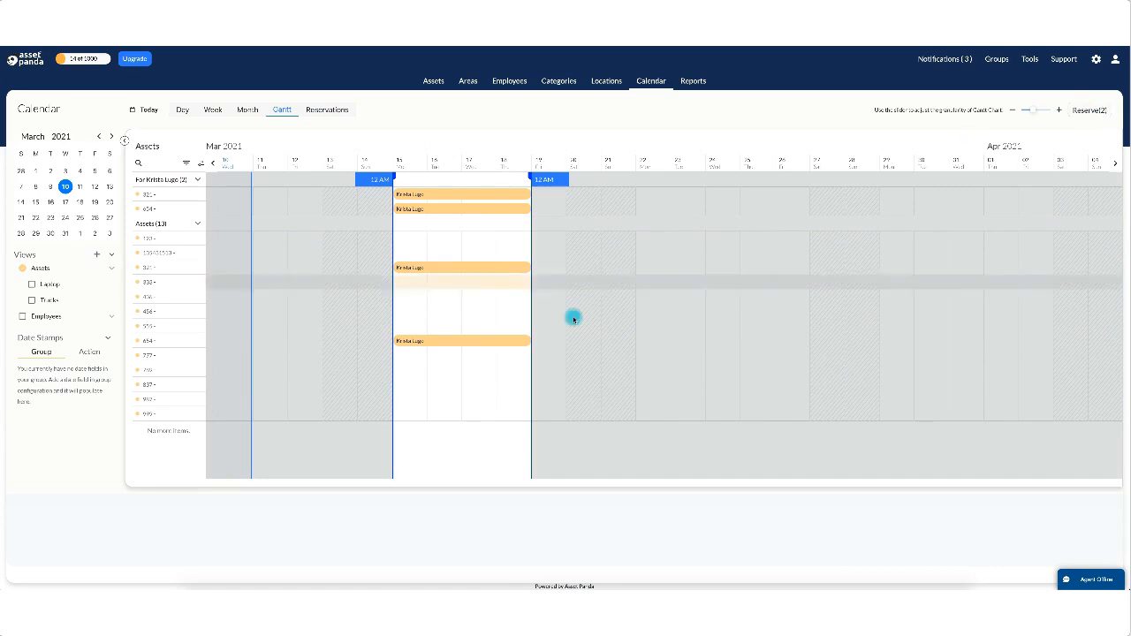
pyautogui.click(472, 315)
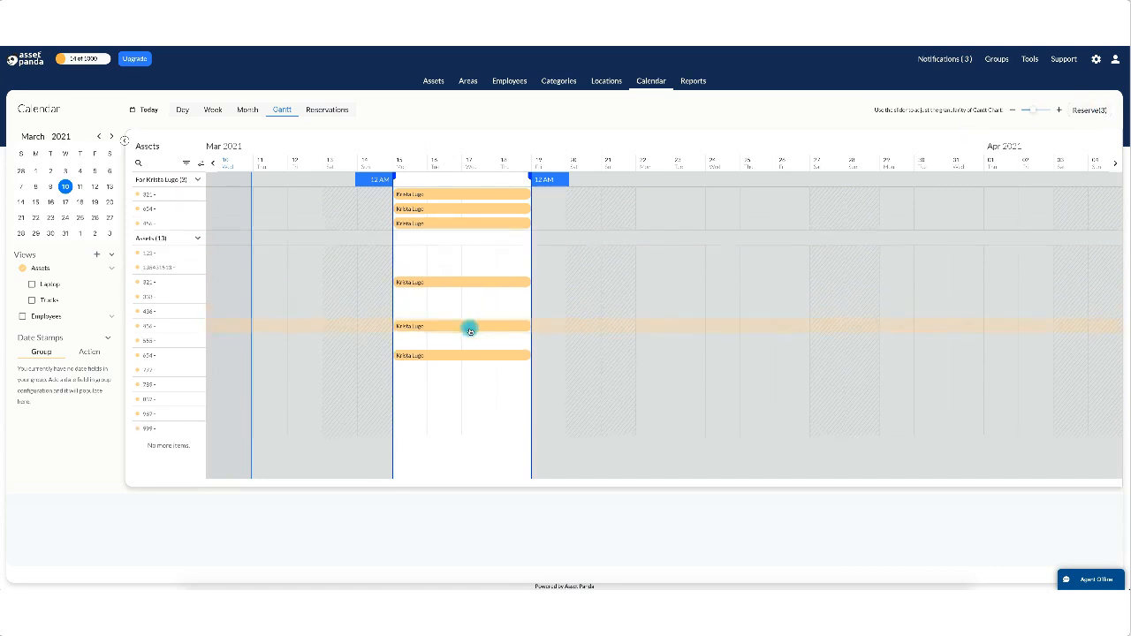
pyautogui.click(471, 325)
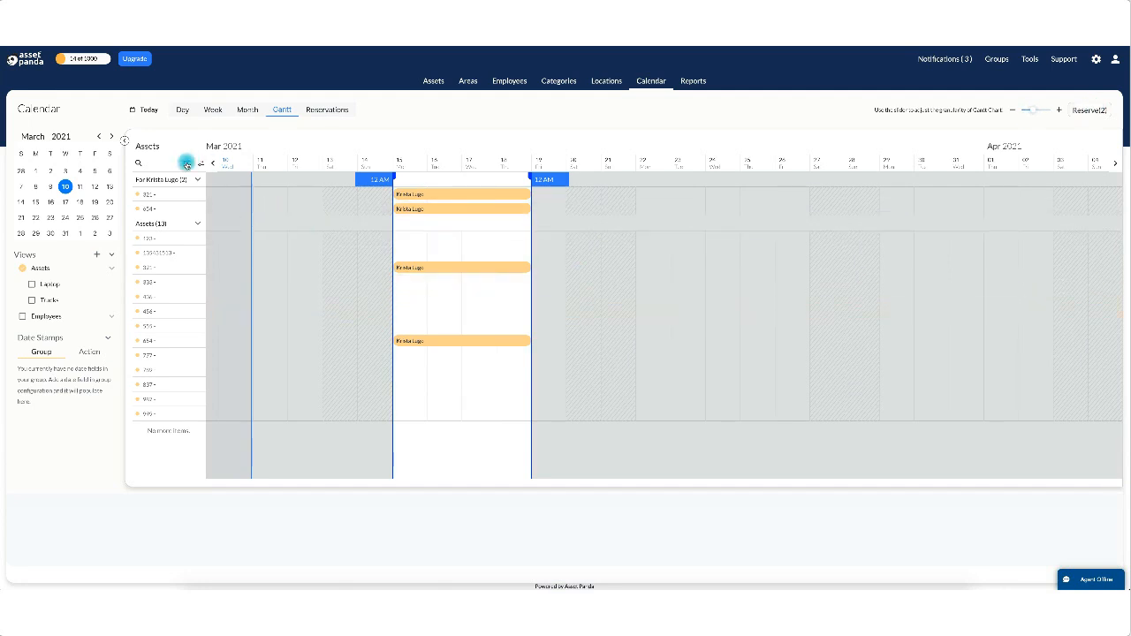
pyautogui.click(187, 164)
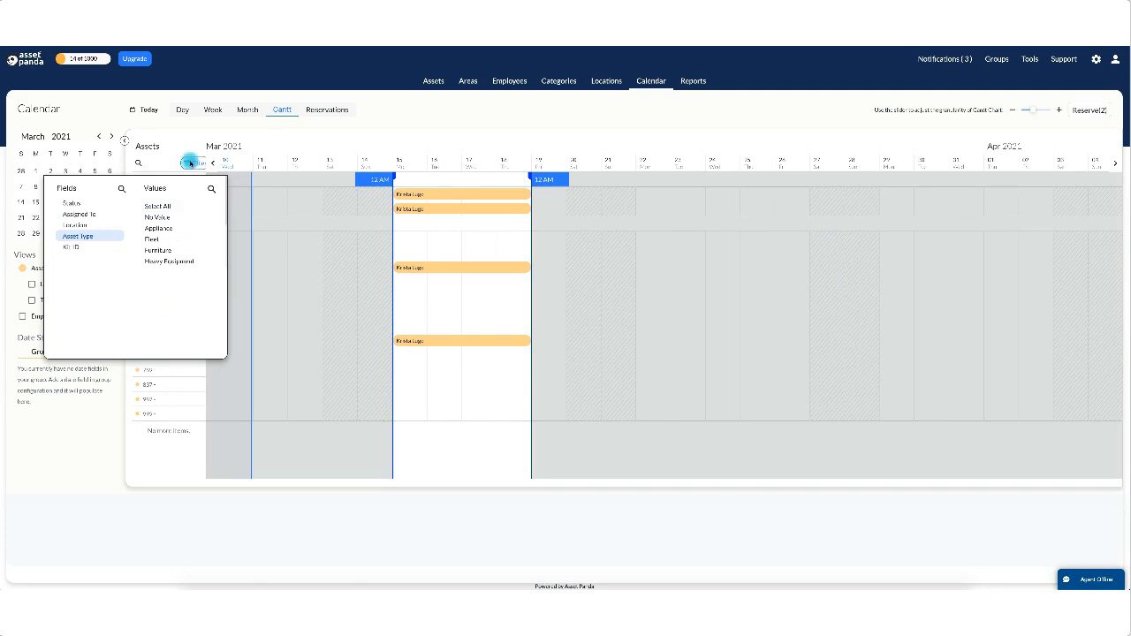
pyautogui.click(190, 163)
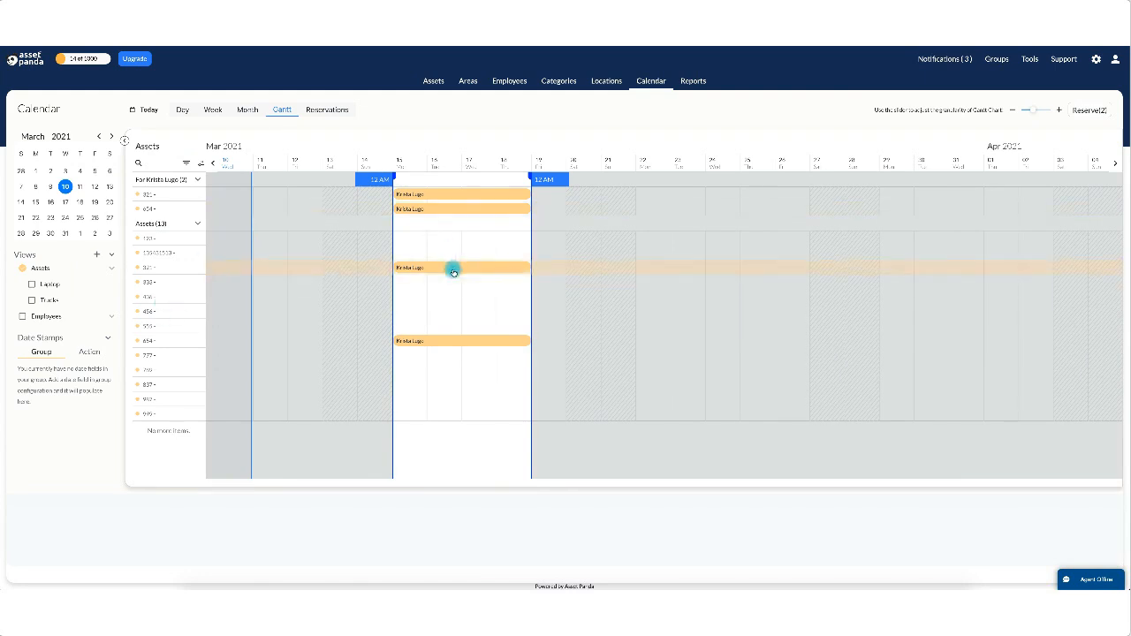
pyautogui.click(185, 163)
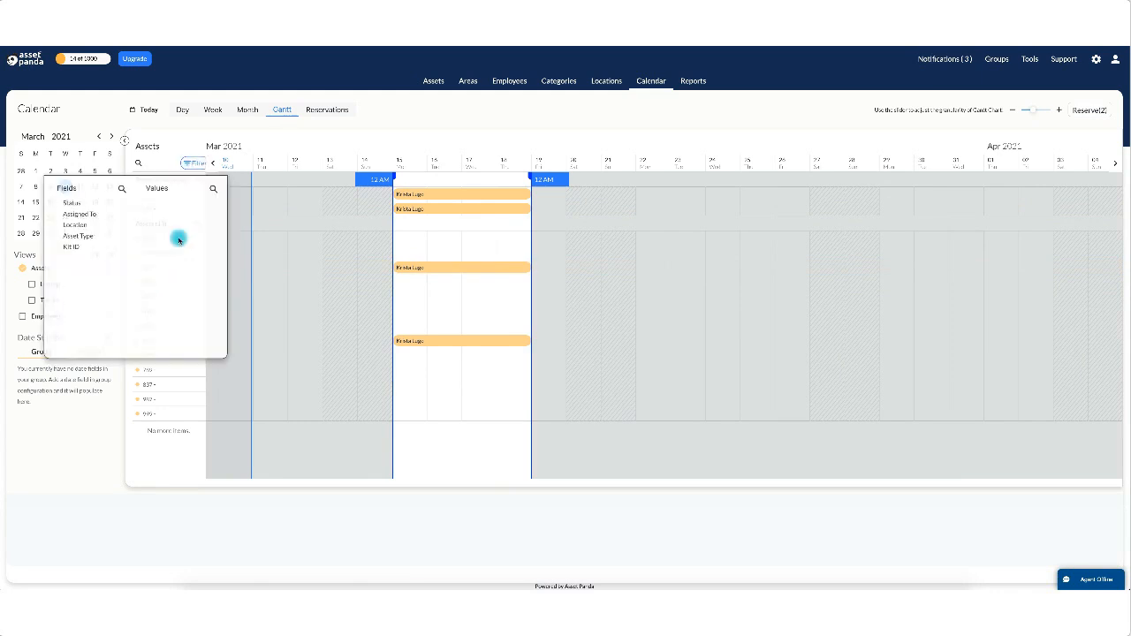
pyautogui.click(74, 236)
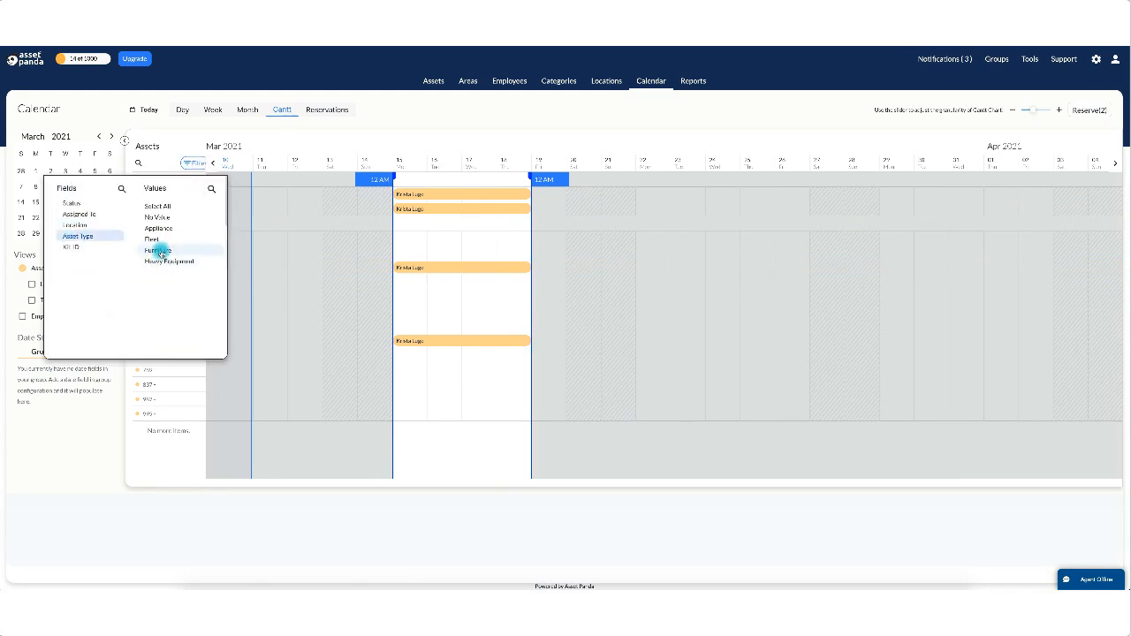
pyautogui.scroll(-3, 161, 256)
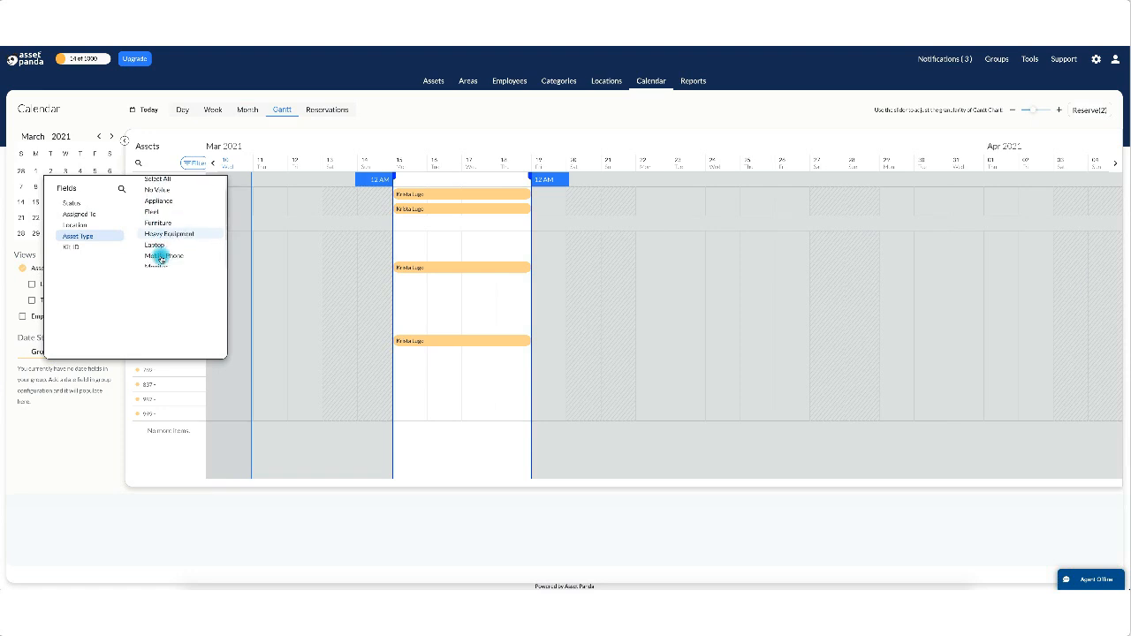
pyautogui.scroll(-1, 160, 256)
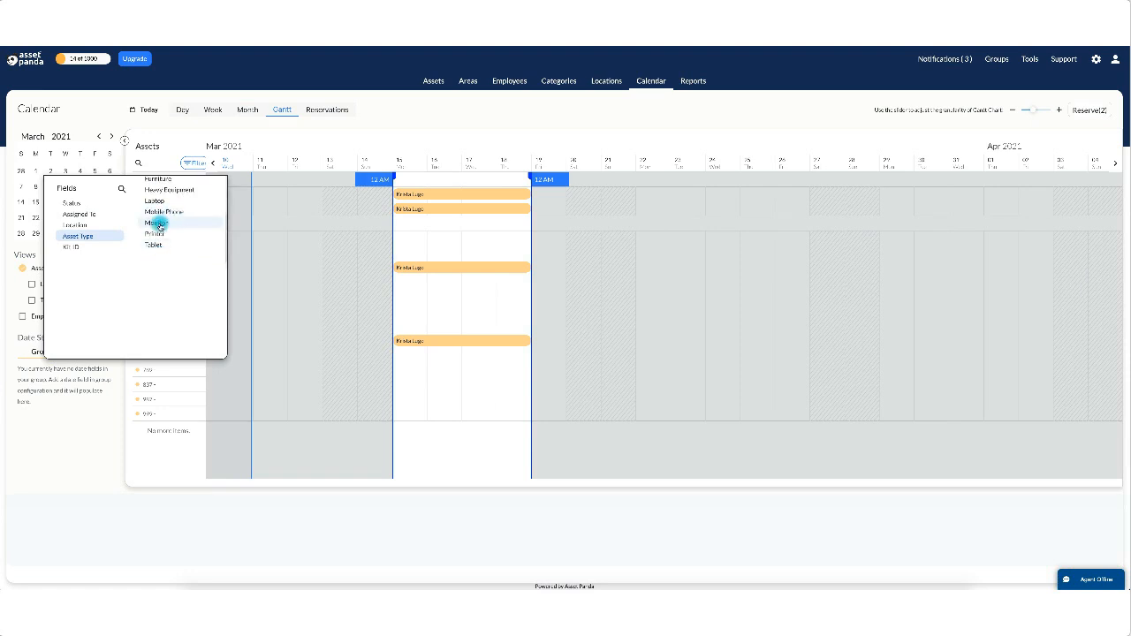
pyautogui.click(159, 224)
pyautogui.click(55, 344)
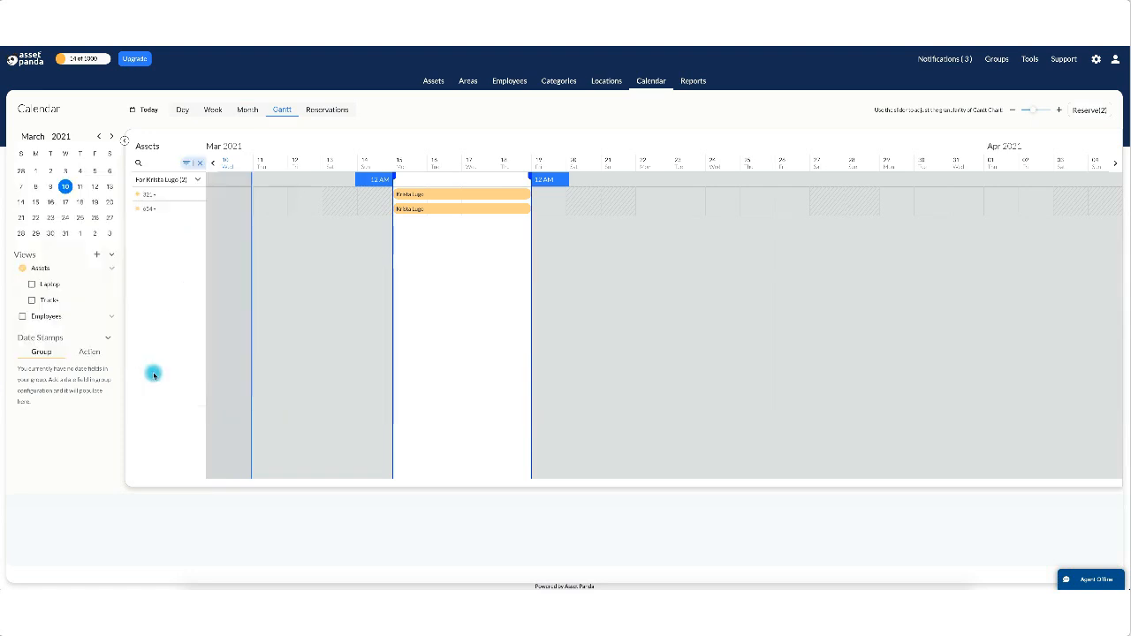
pyautogui.click(201, 165)
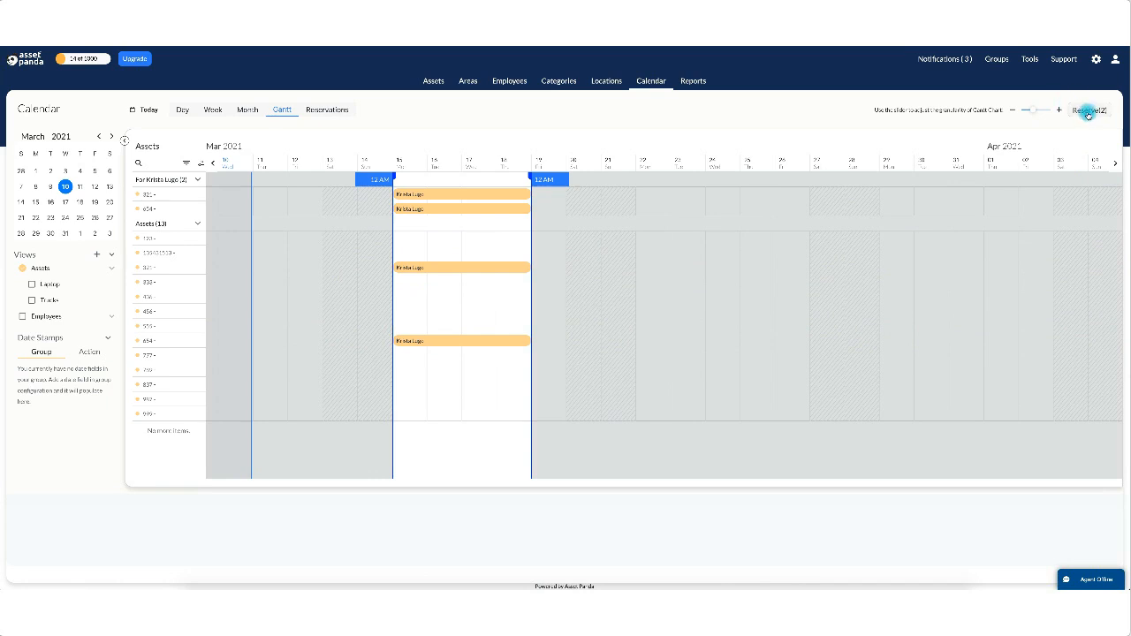
# Reserve the two assets, filling Project Manager and Reason 'for job'.
pyautogui.click(1087, 112)
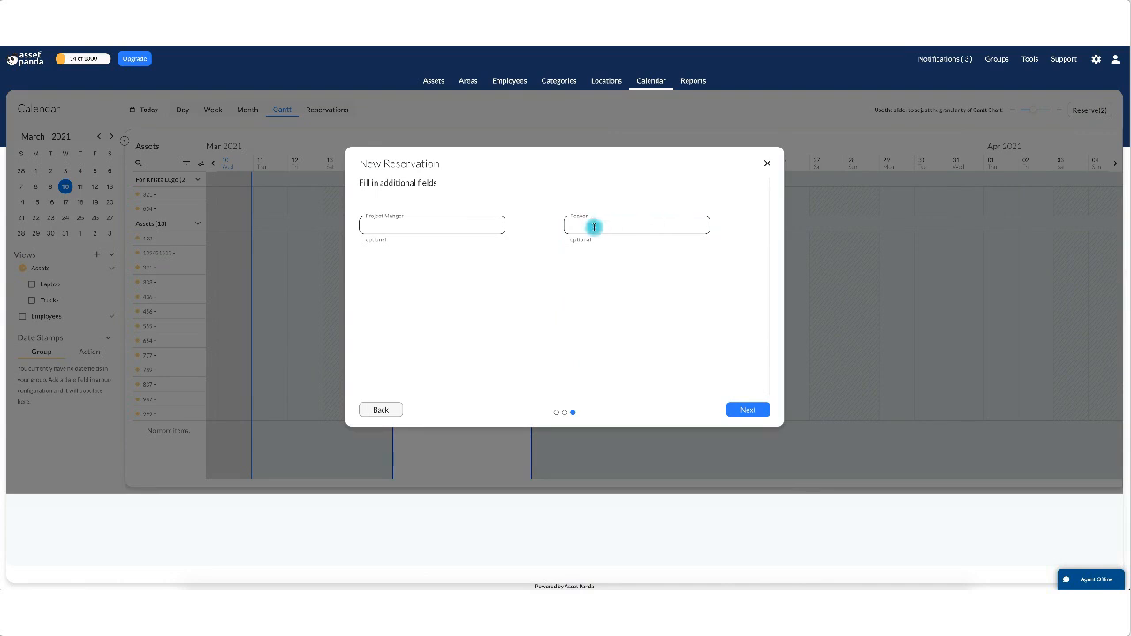
pyautogui.click(423, 226)
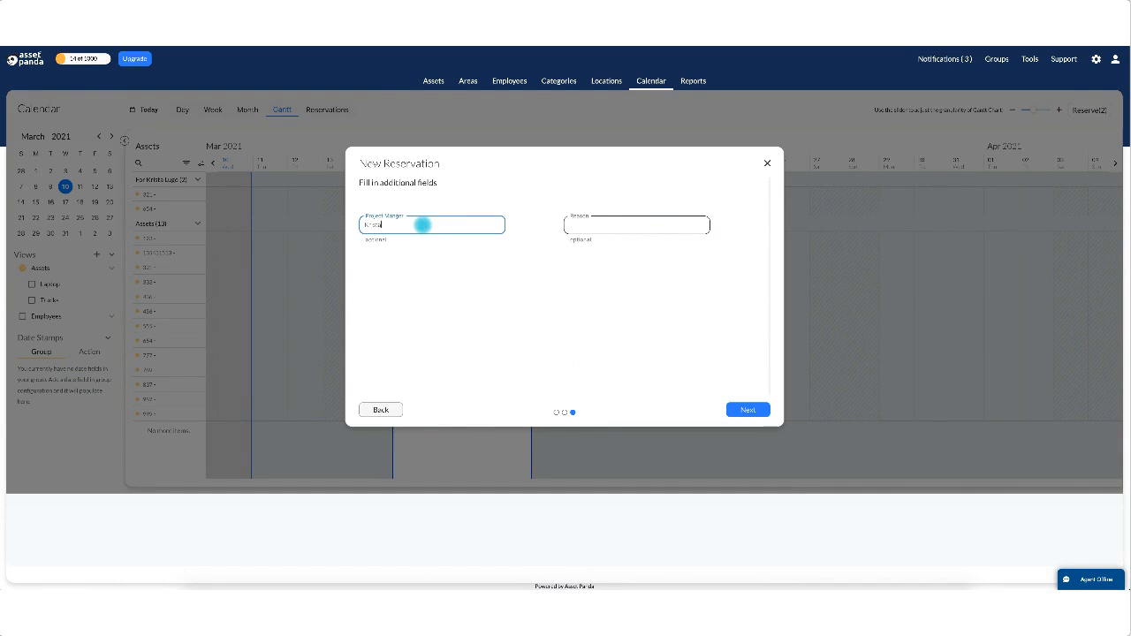
pyautogui.press('Tab')
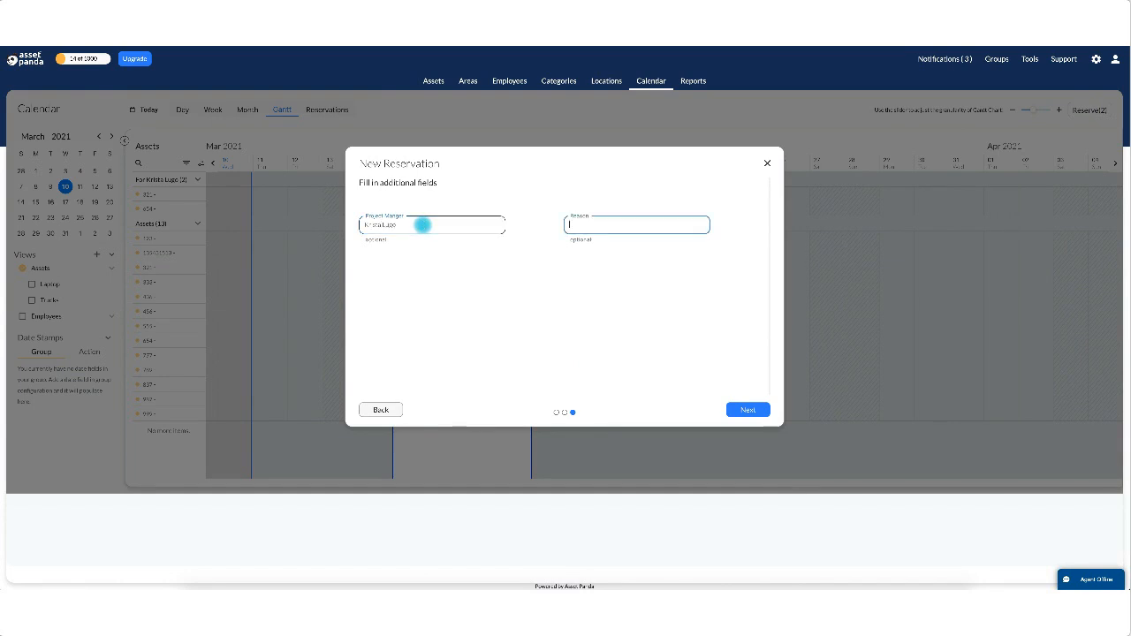
pyautogui.write('for job')
pyautogui.click(743, 410)
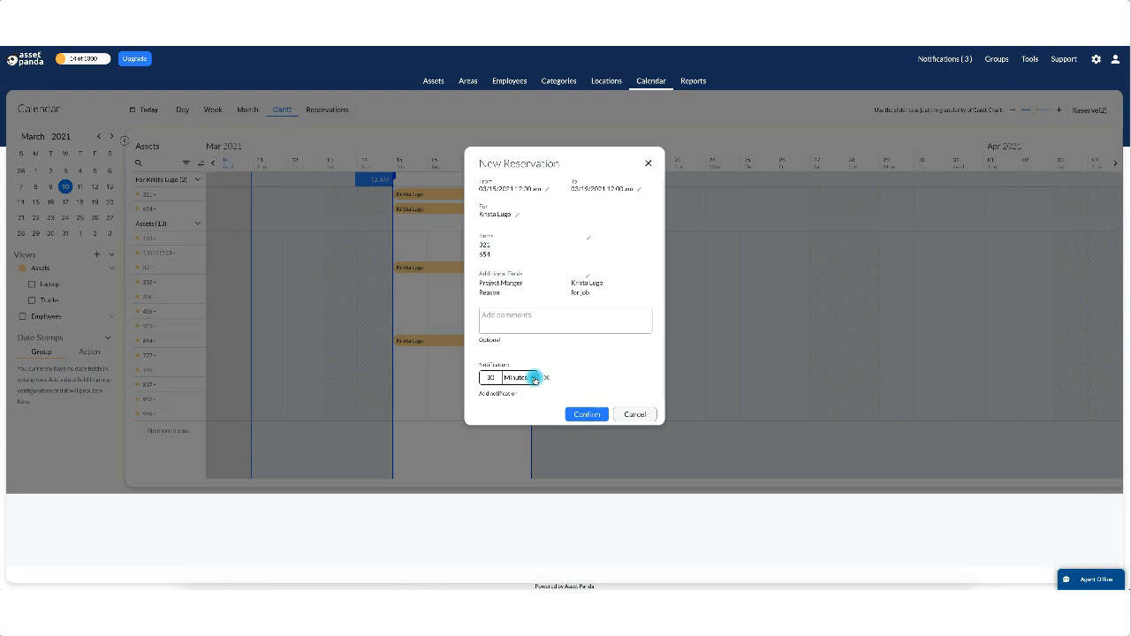
# Keep a single 30 Minutes notification and confirm the reservation.
pyautogui.click(534, 380)
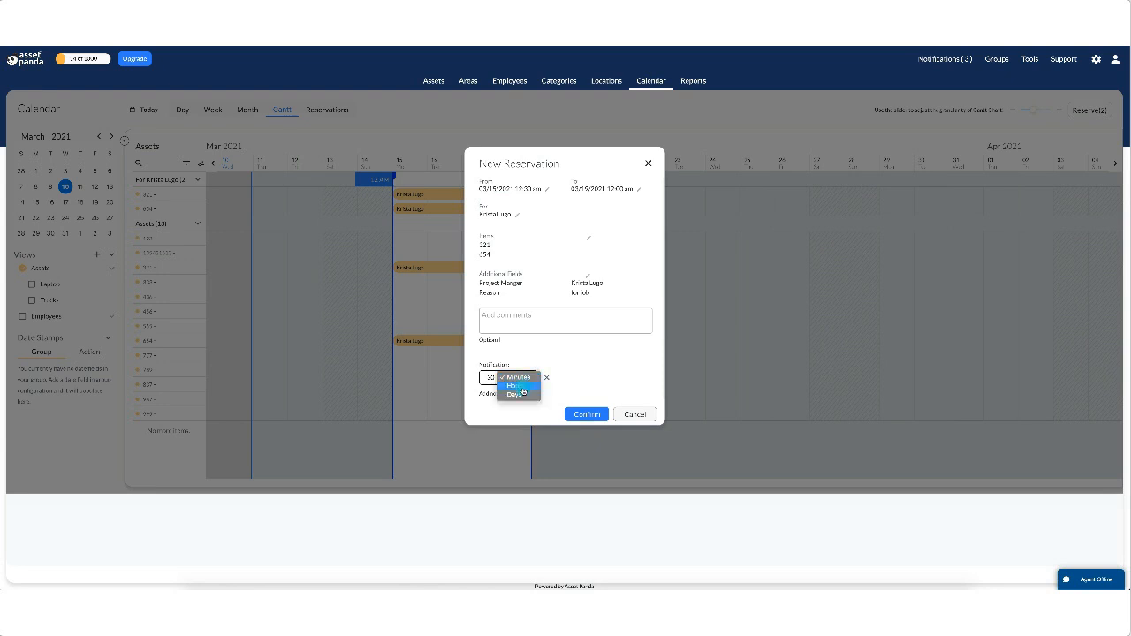
pyautogui.click(598, 371)
pyautogui.click(498, 395)
pyautogui.click(496, 394)
pyautogui.click(547, 396)
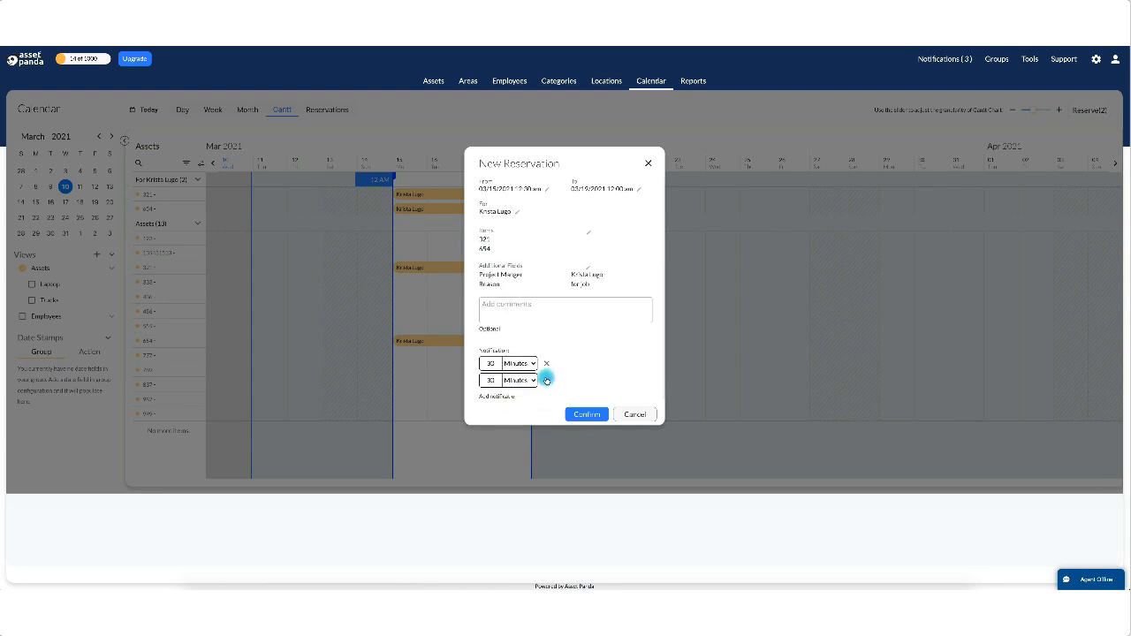
pyautogui.click(546, 380)
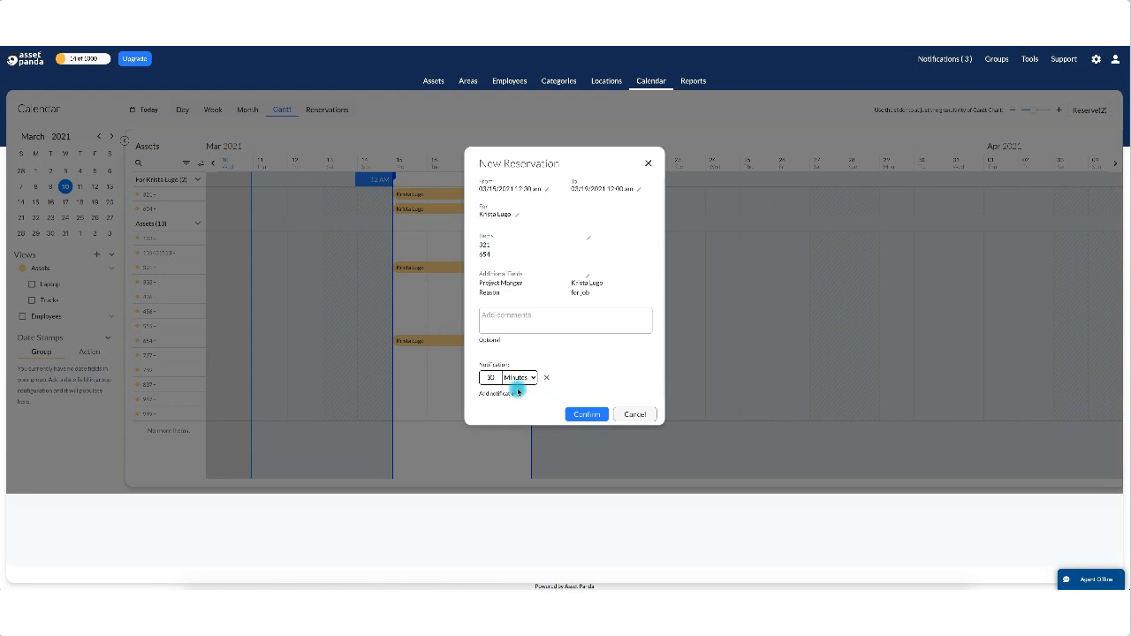
pyautogui.click(582, 414)
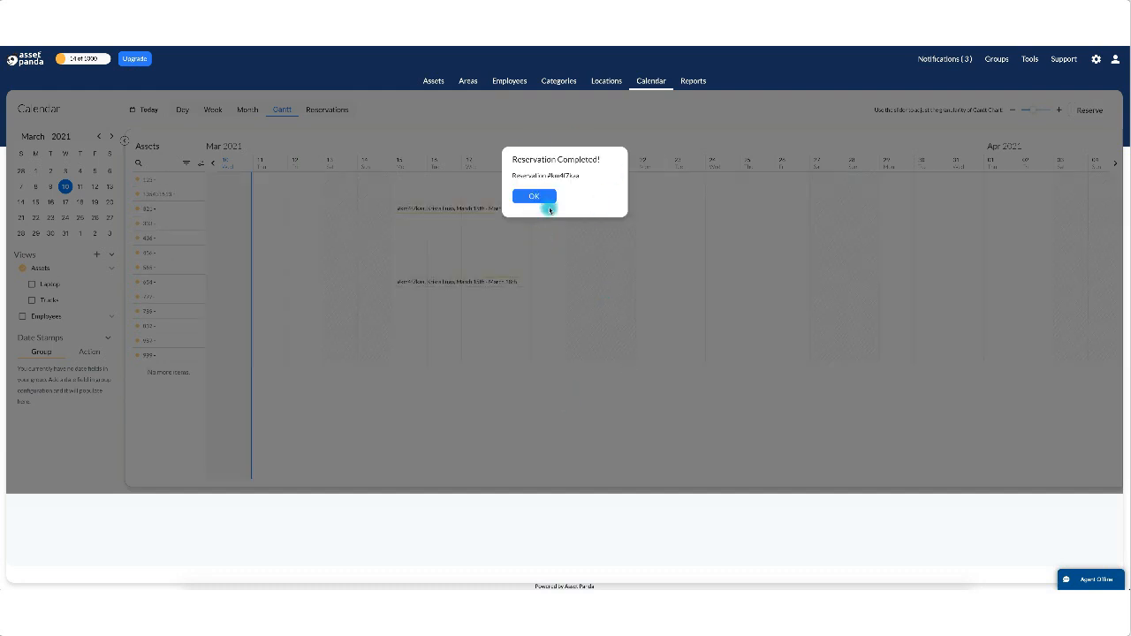
# Dismiss the completion message, then review the reservation's Details, Additional Fields and actions before closing it.
pyautogui.click(536, 195)
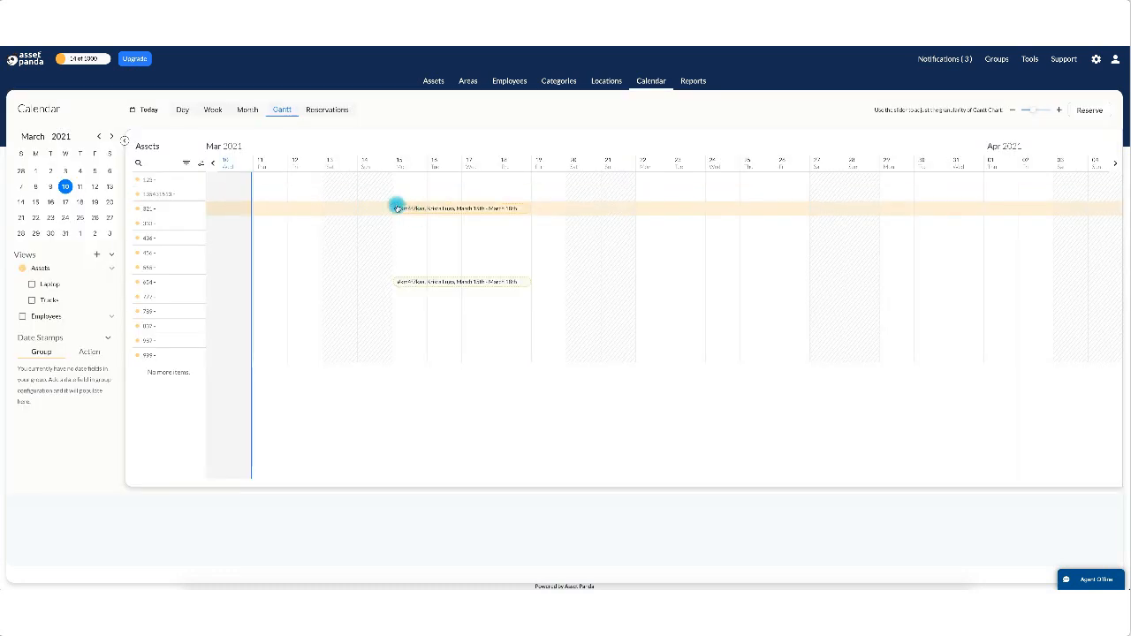
pyautogui.moveTo(401, 208); pyautogui.dragTo(430, 217)
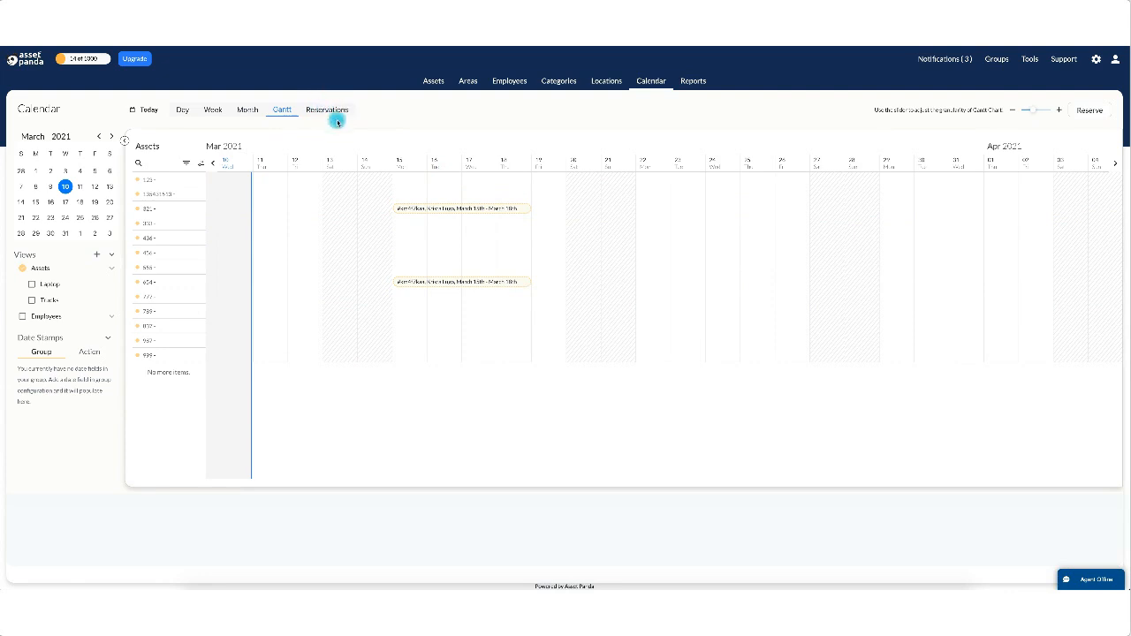
pyautogui.click(450, 210)
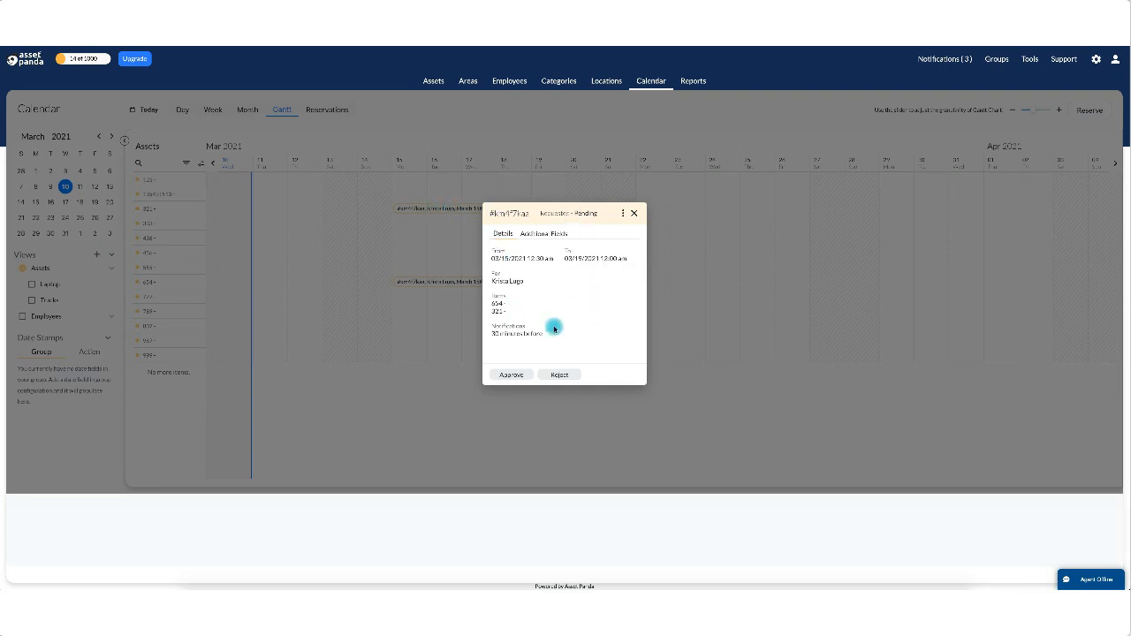
pyautogui.click(542, 232)
pyautogui.click(500, 232)
pyautogui.click(623, 213)
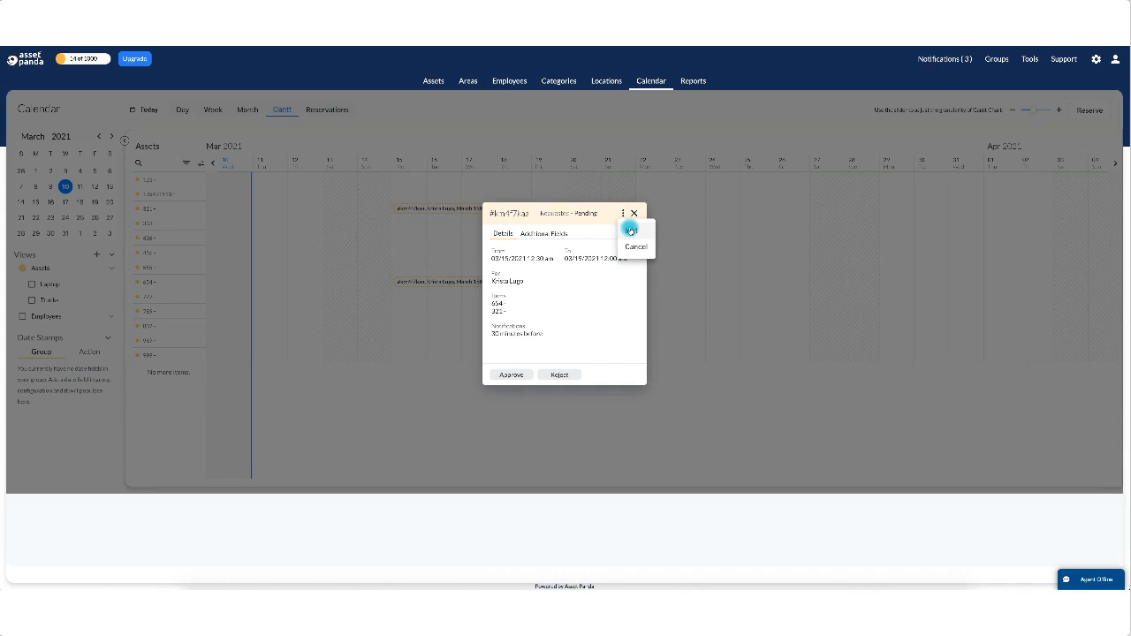
pyautogui.click(633, 213)
pyautogui.click(633, 213)
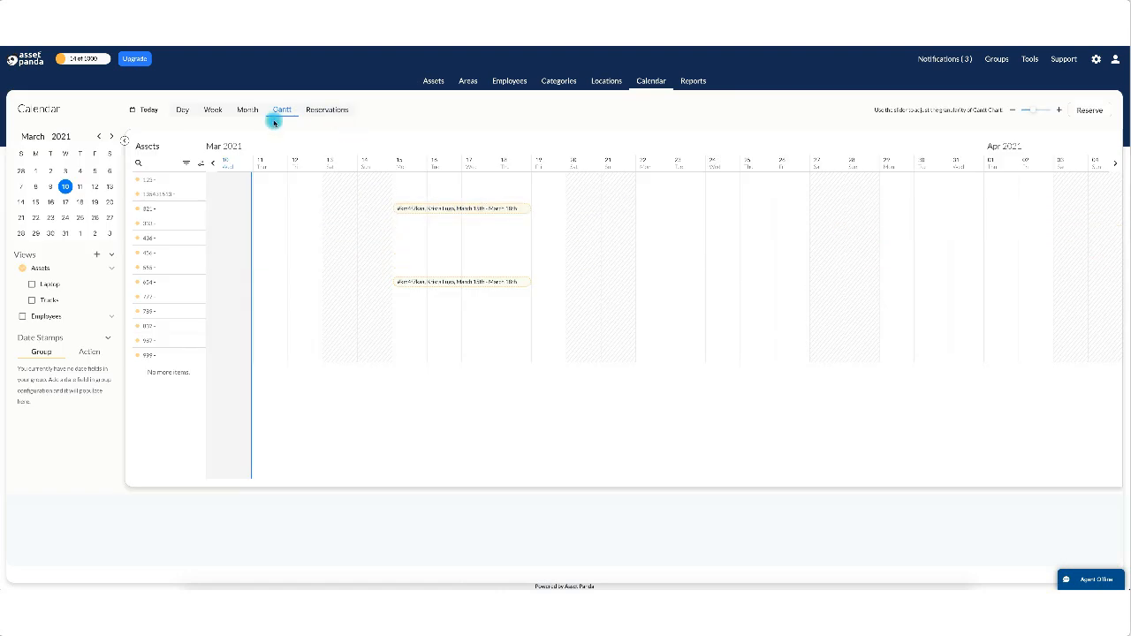
# Check the March 15 reservation in Month view, then show the March 14–20 week on the Gantt.
pyautogui.click(243, 109)
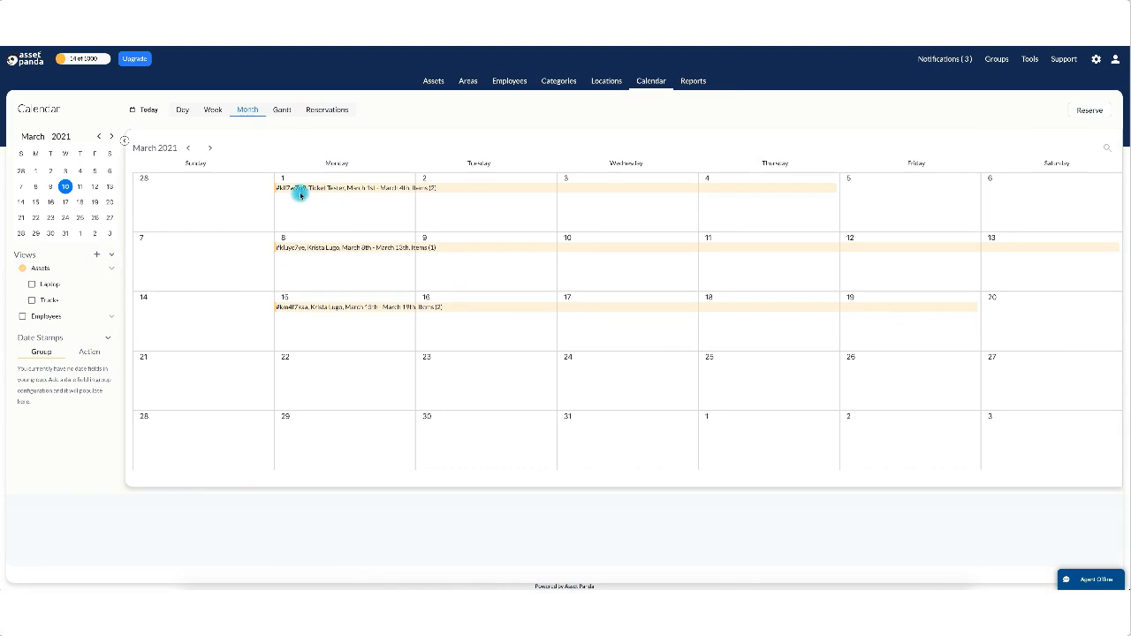
pyautogui.click(354, 307)
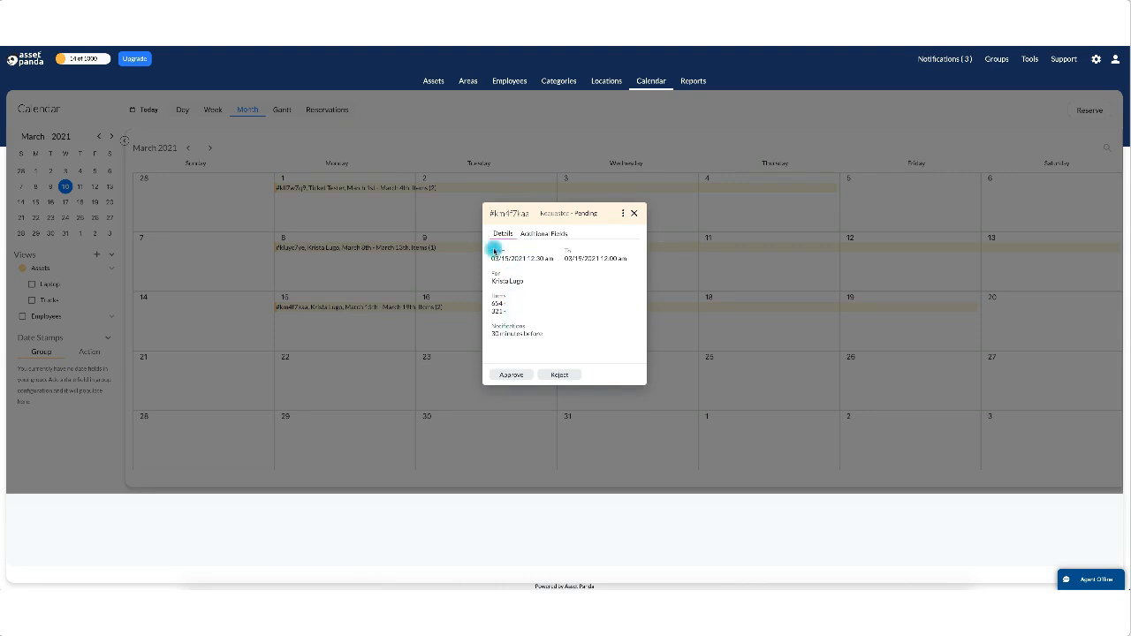
pyautogui.click(634, 213)
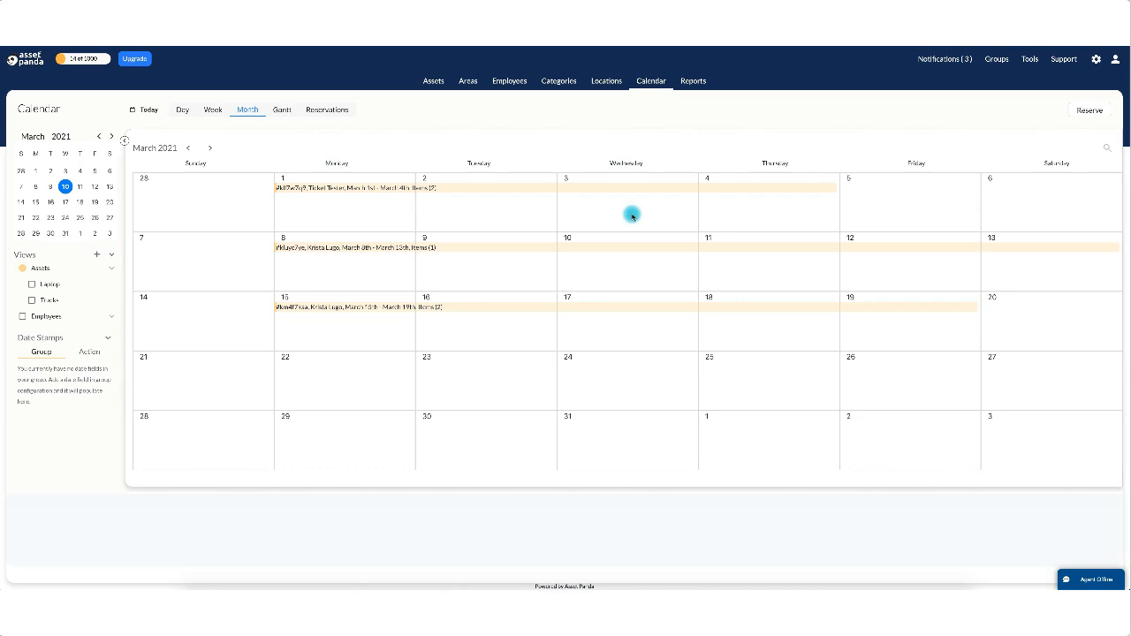
pyautogui.click(213, 109)
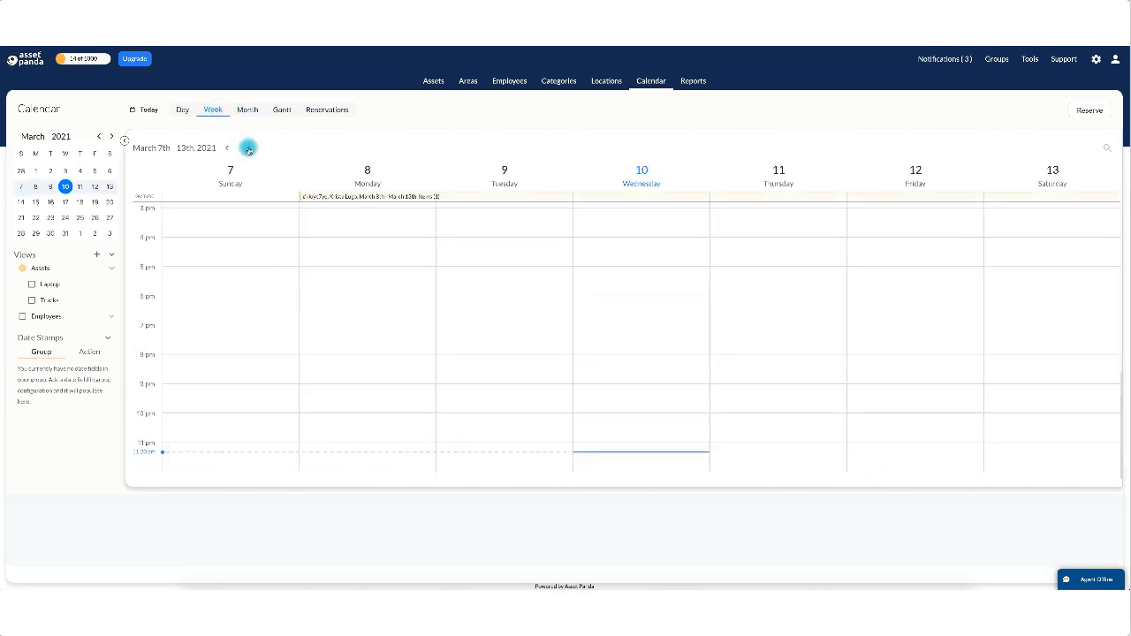
pyautogui.click(248, 149)
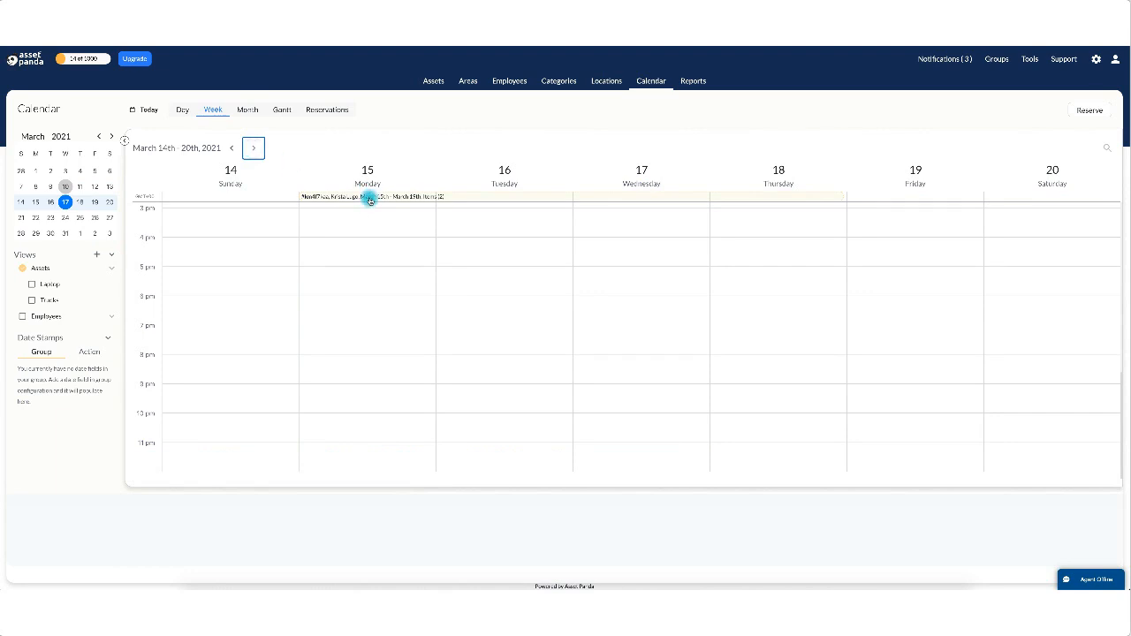
pyautogui.click(278, 109)
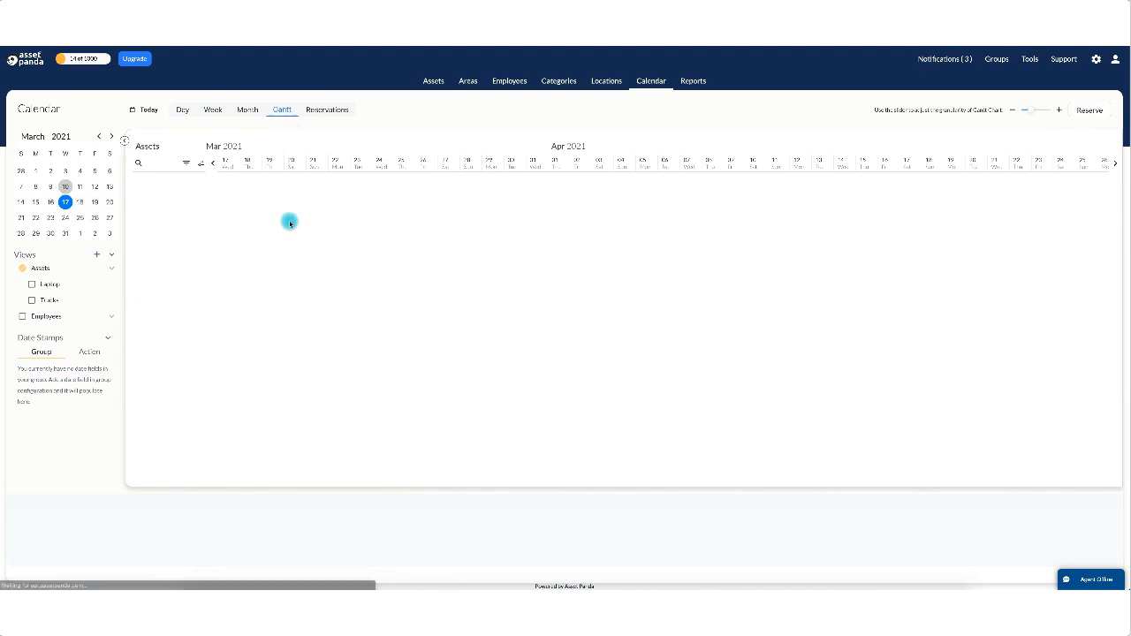
# Browse the Upcoming, Ongoing and Previous reservation lists.
pyautogui.click(326, 111)
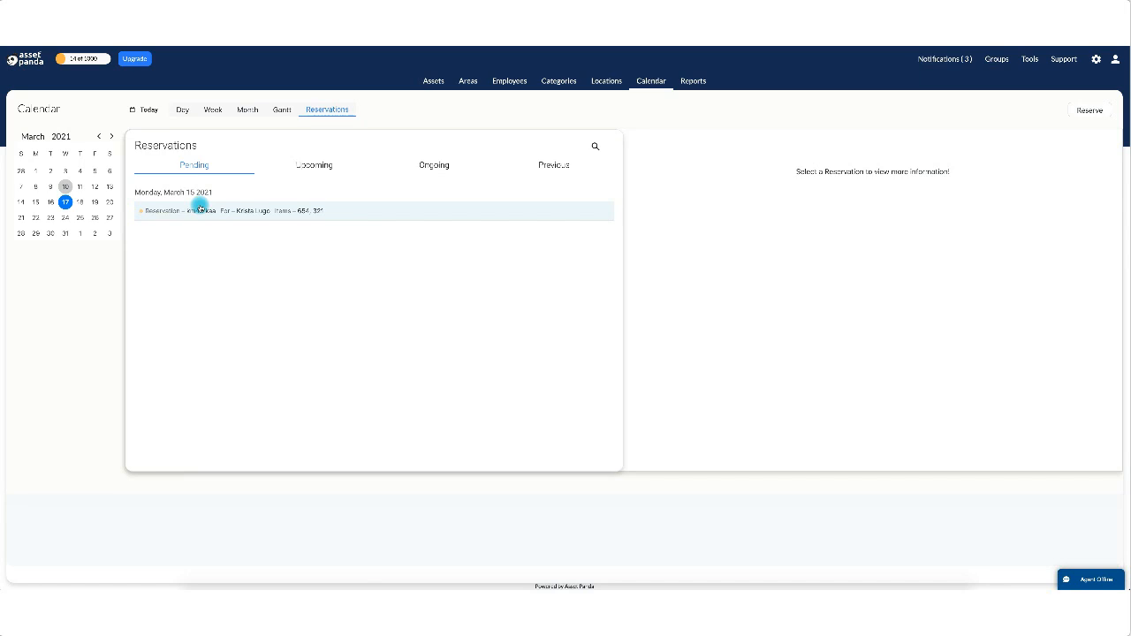
pyautogui.click(315, 164)
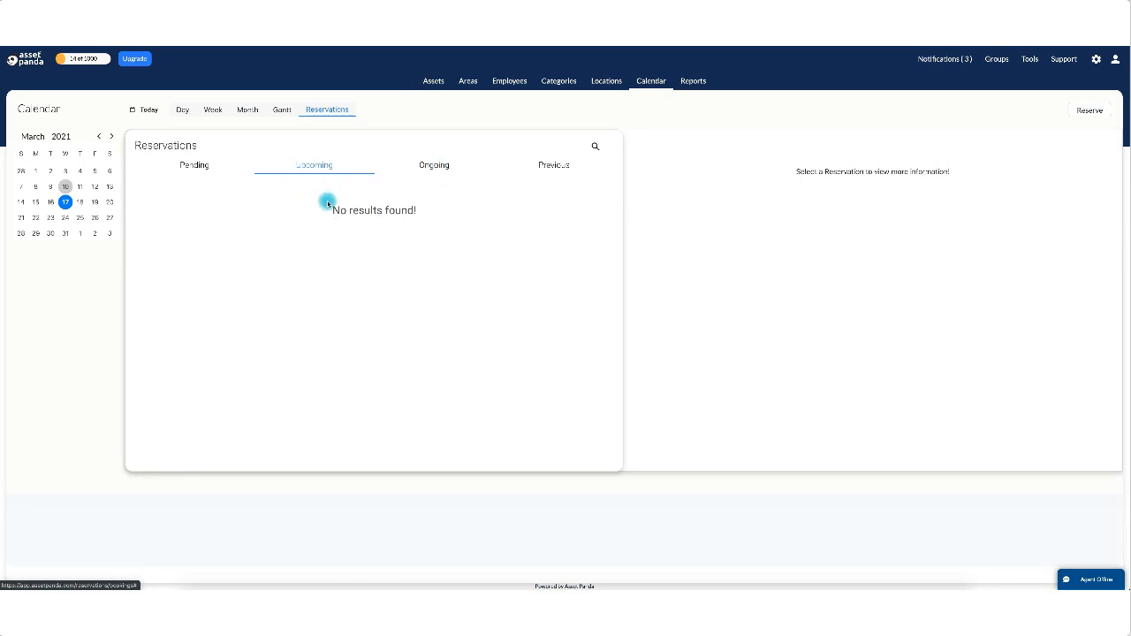
pyautogui.click(435, 166)
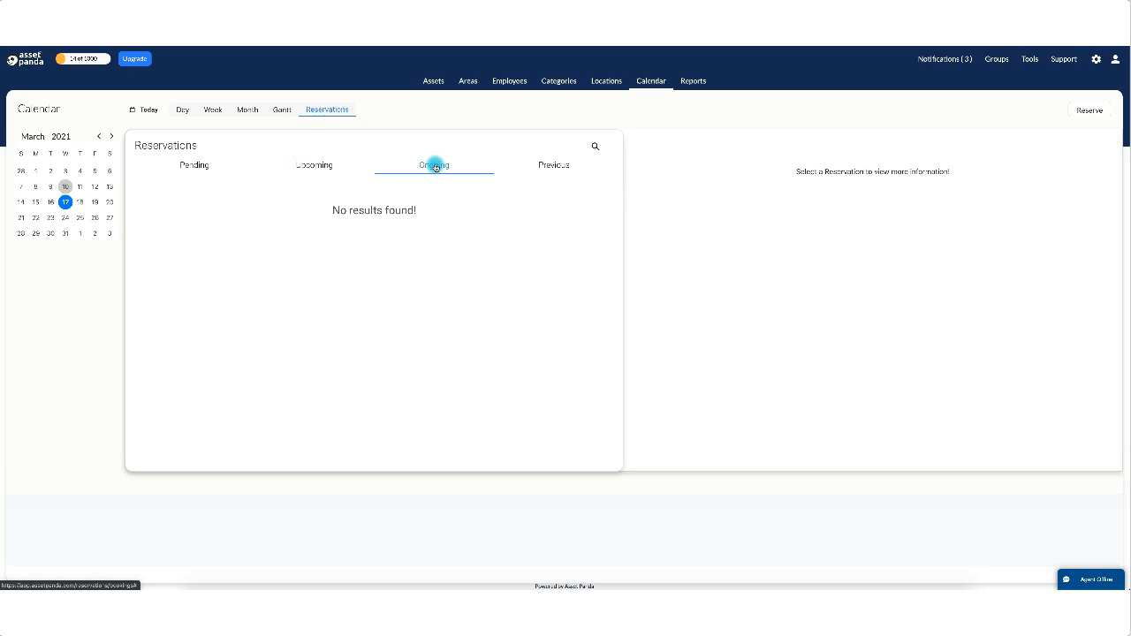
pyautogui.click(550, 165)
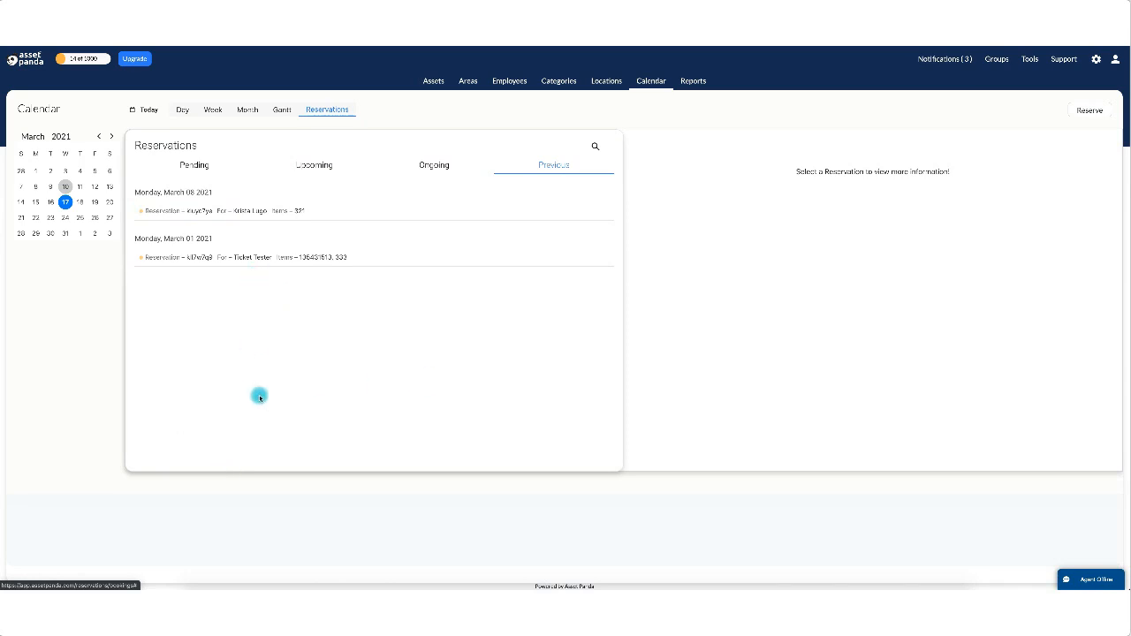
pyautogui.scroll(-1, 275, 408)
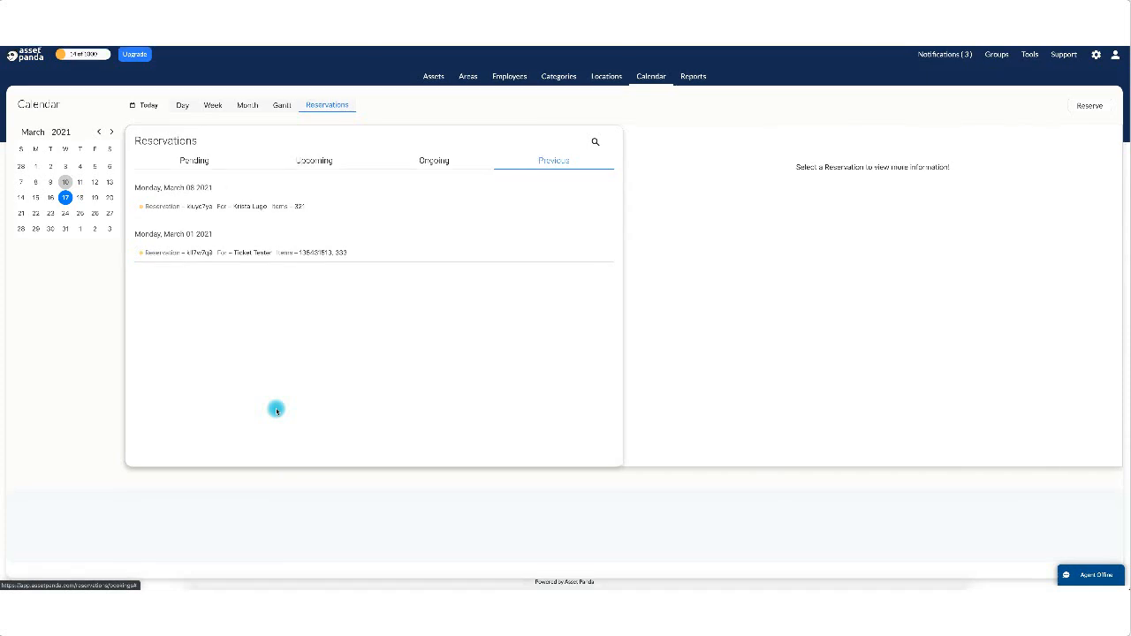
pyautogui.scroll(1, 275, 410)
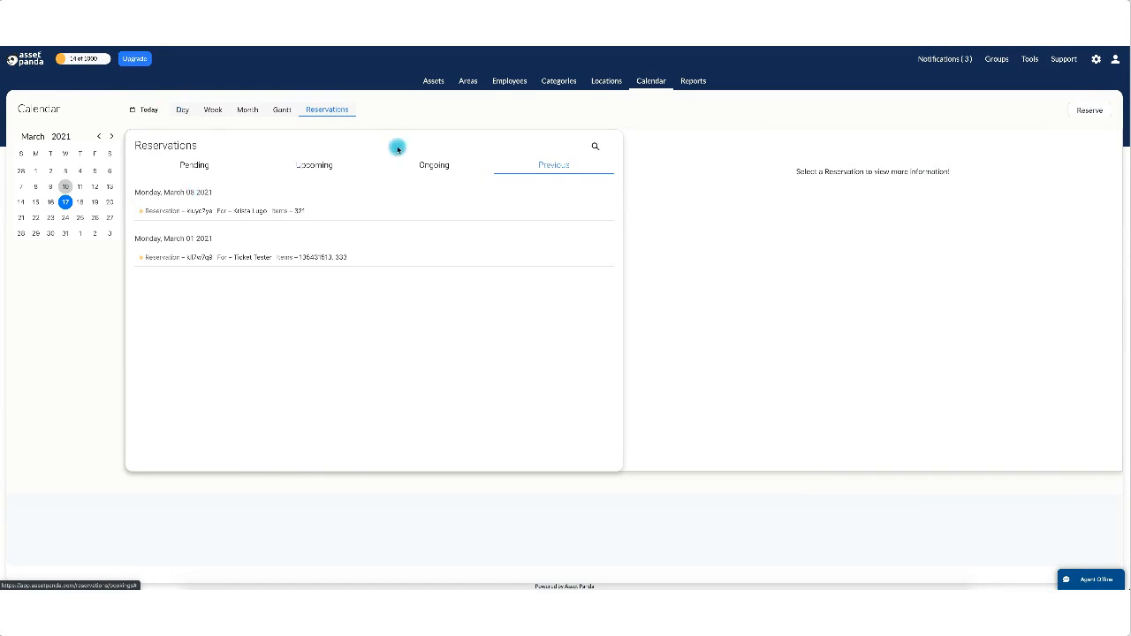
# Return to Pending and open the March 15 reservation's details.
pyautogui.click(595, 148)
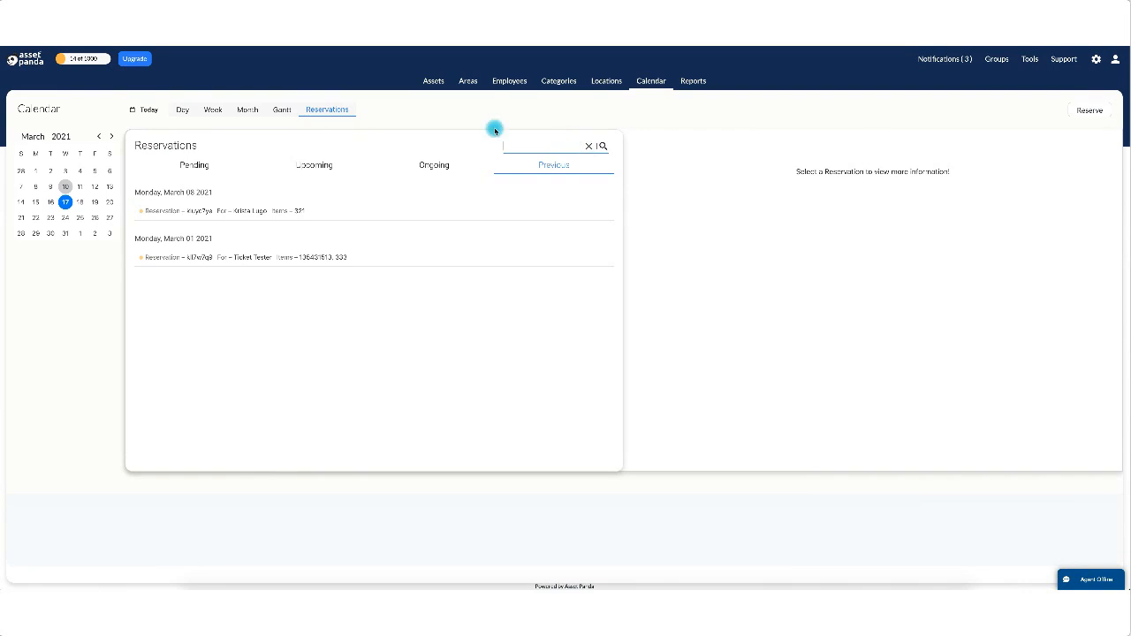
pyautogui.click(184, 167)
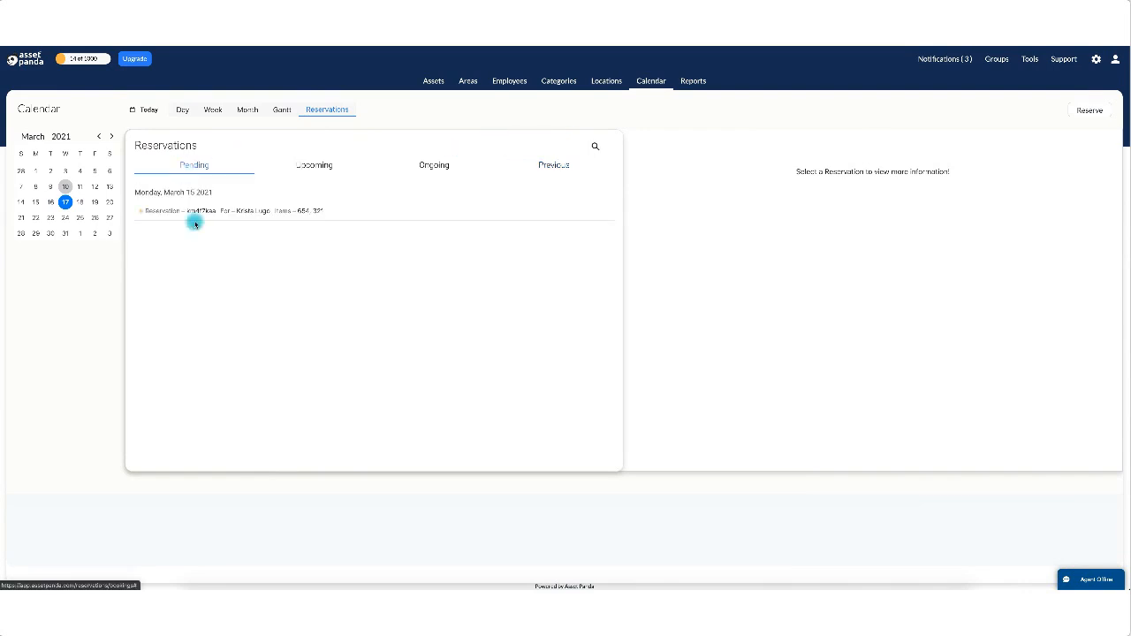
pyautogui.click(201, 211)
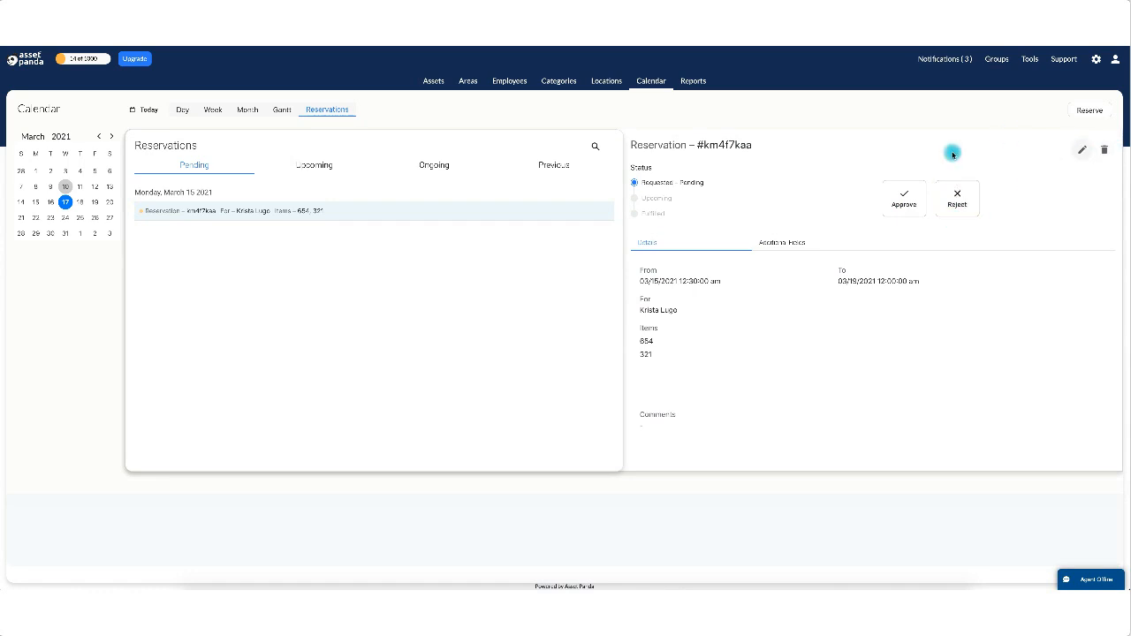
# Approve and submit the pending March 15 reservation.
pyautogui.click(897, 201)
pyautogui.click(1030, 188)
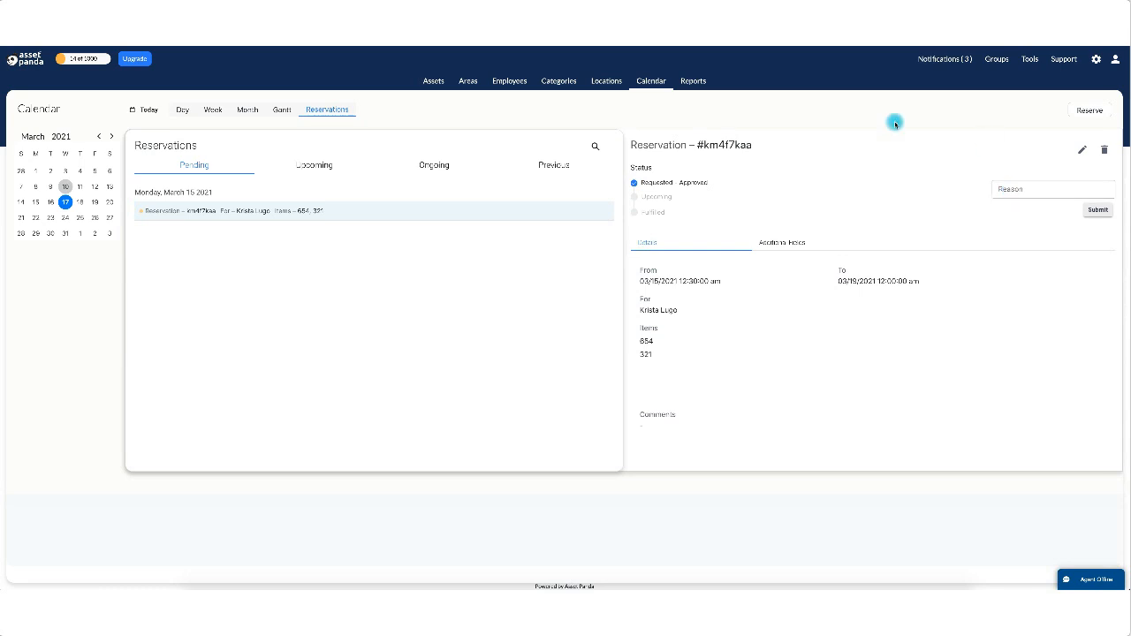
pyautogui.click(1098, 211)
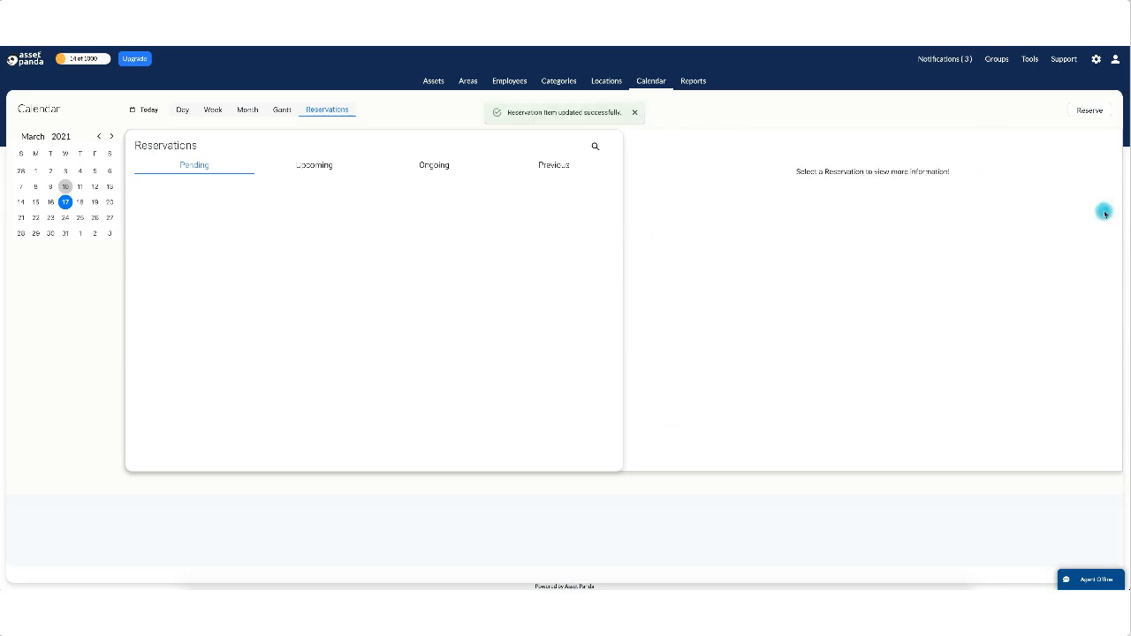
# Check the approved reservation under Upcoming, then return to the Gantt timeline.
pyautogui.click(313, 169)
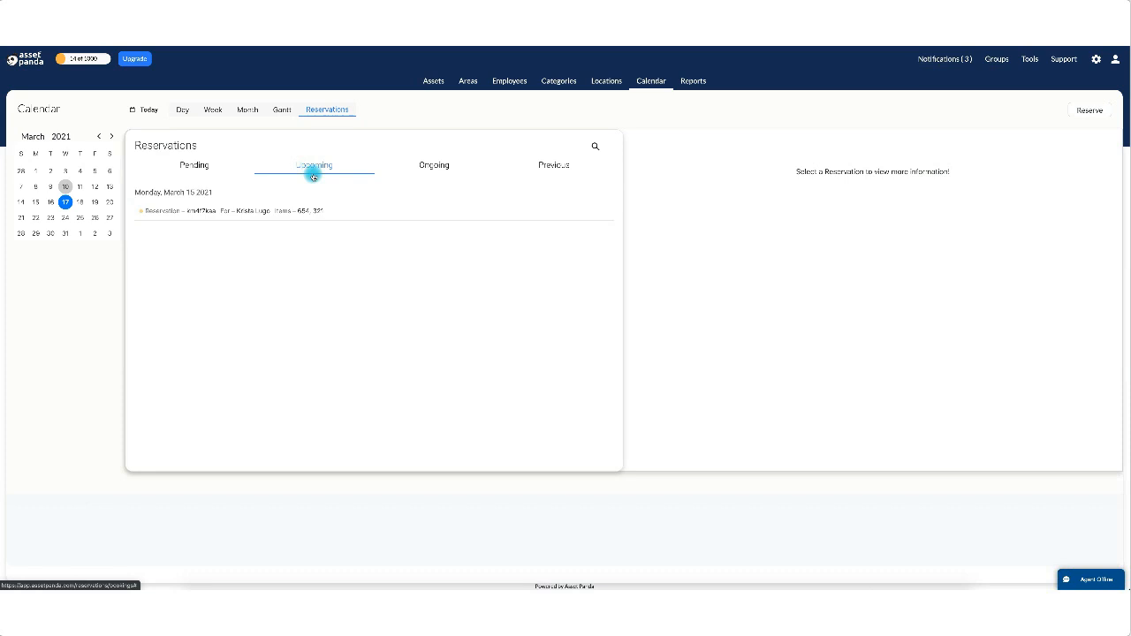
pyautogui.click(294, 212)
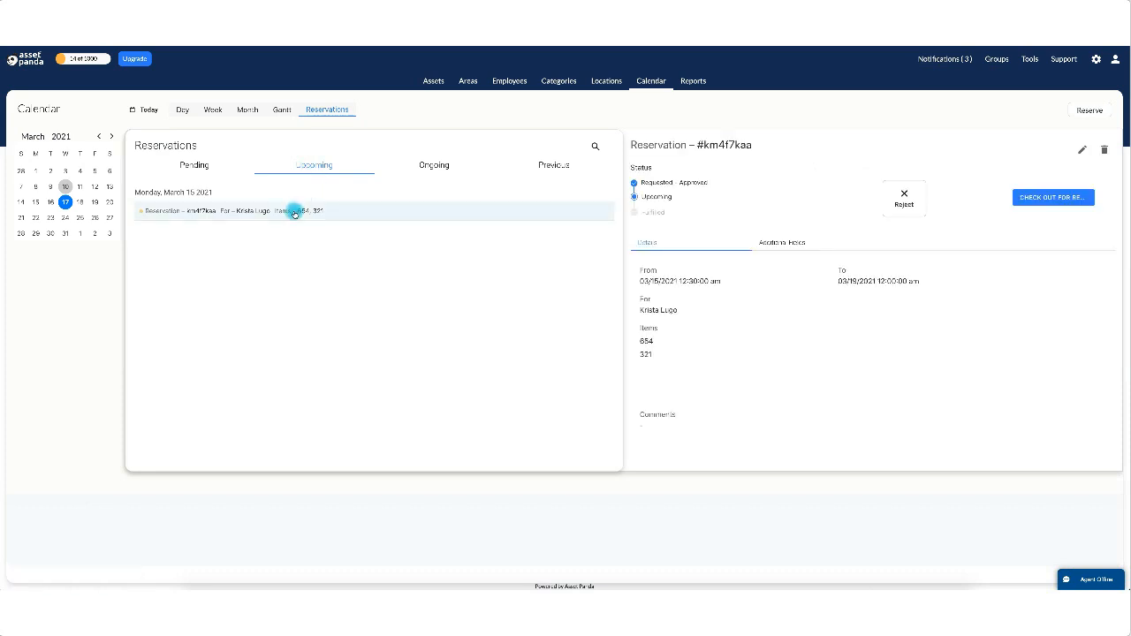
pyautogui.click(284, 110)
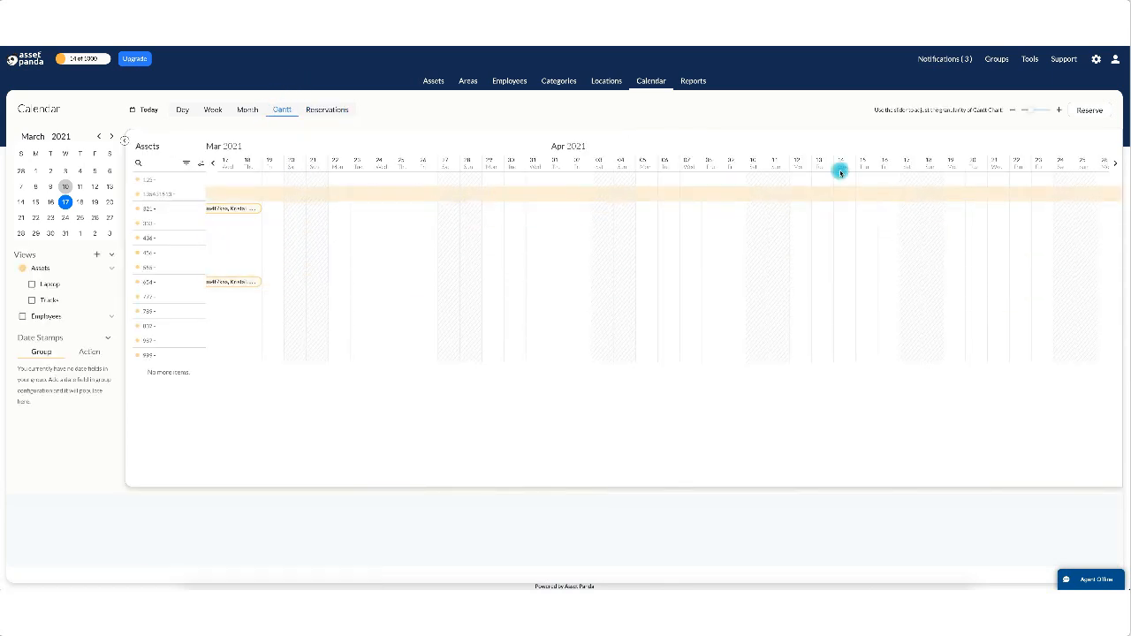
# Shift the timeline three days earlier and check out the March 15 booking's reserved items.
pyautogui.click(214, 164)
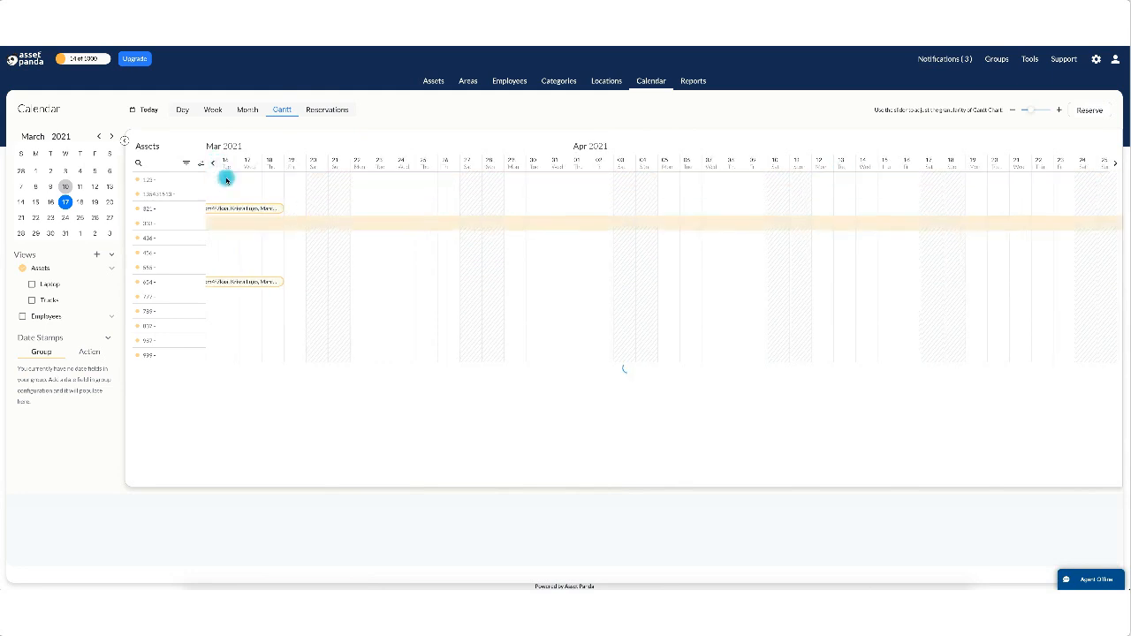
pyautogui.click(212, 163)
pyautogui.click(213, 164)
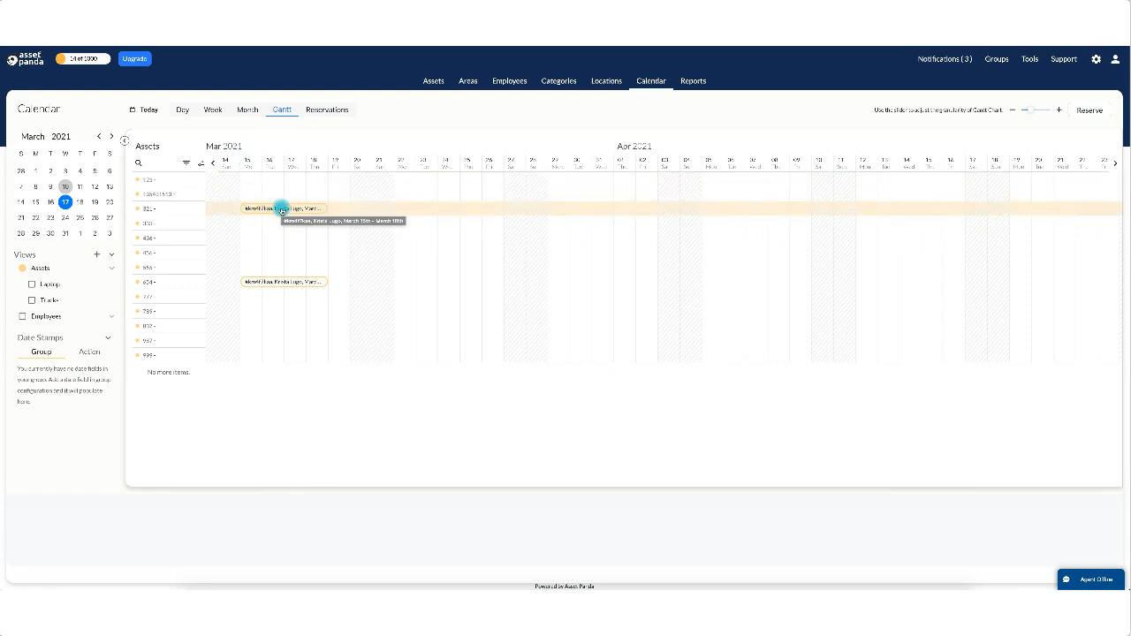
pyautogui.click(281, 209)
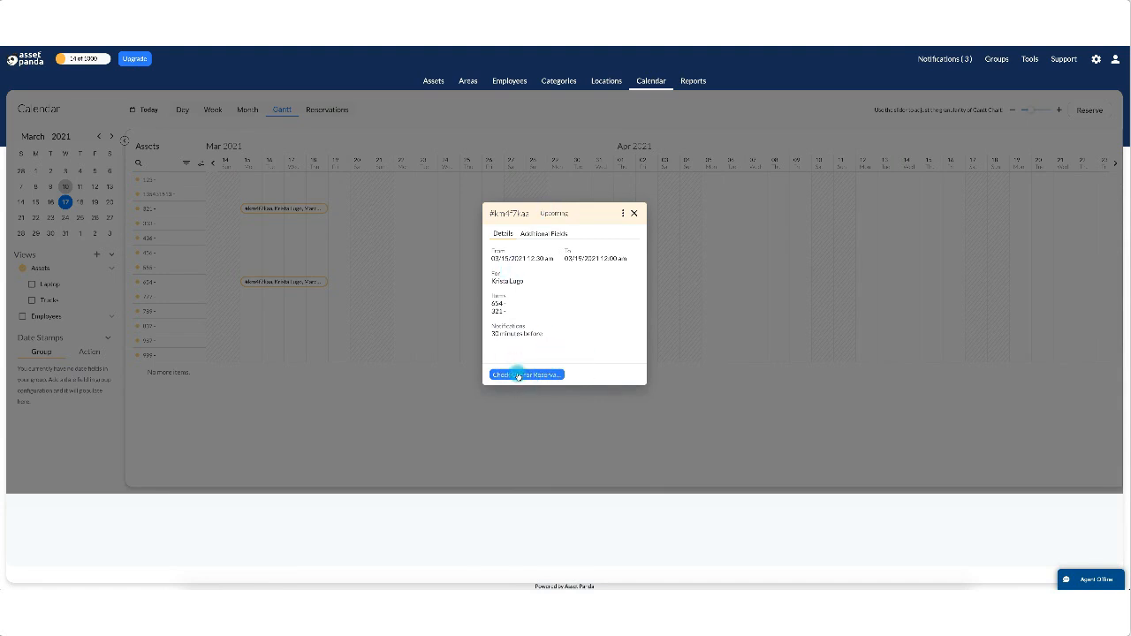
pyautogui.click(518, 375)
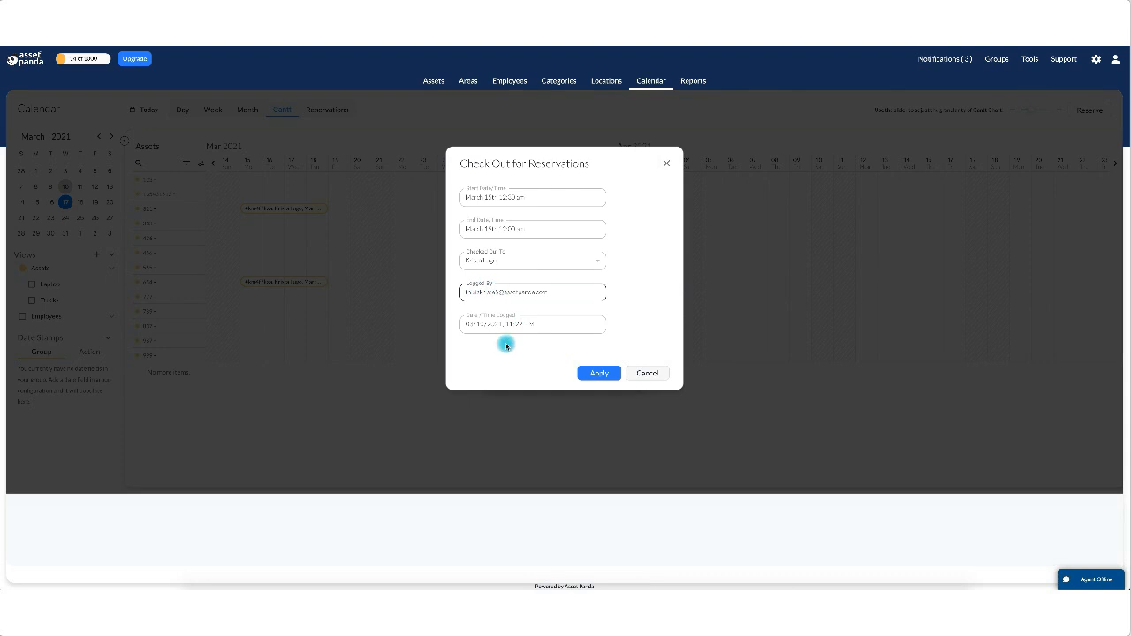
pyautogui.click(601, 366)
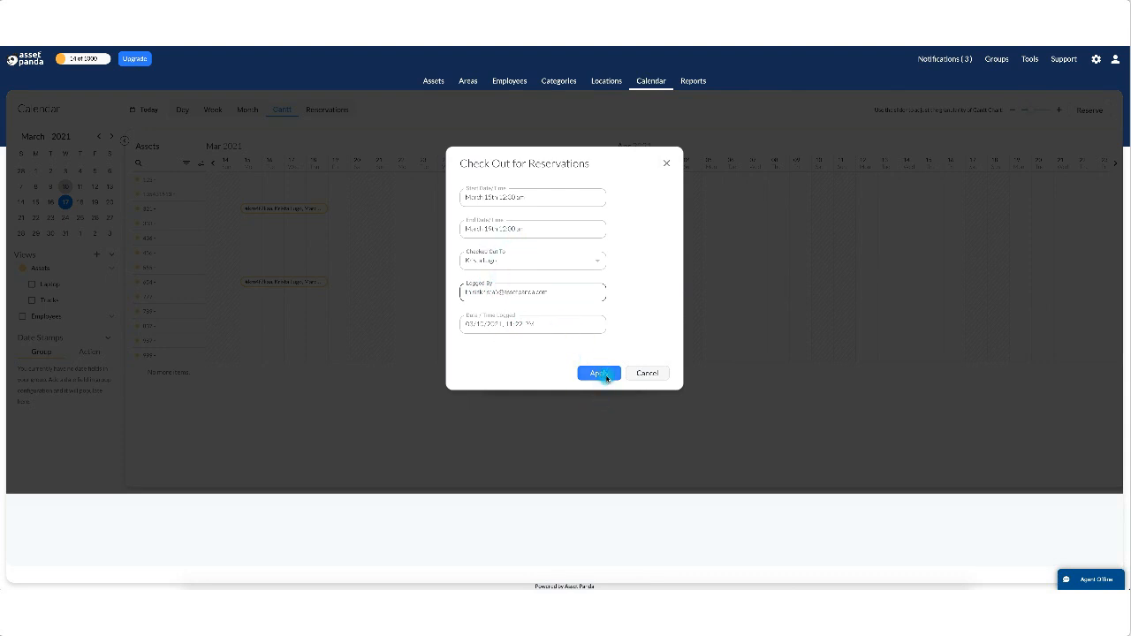
pyautogui.click(606, 375)
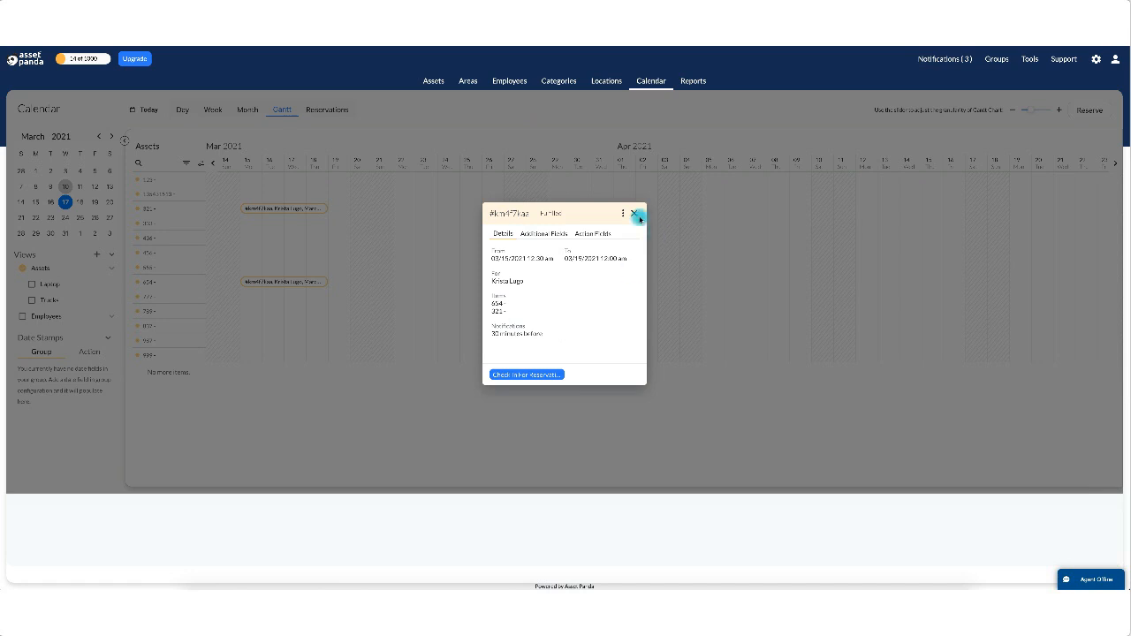
pyautogui.click(635, 215)
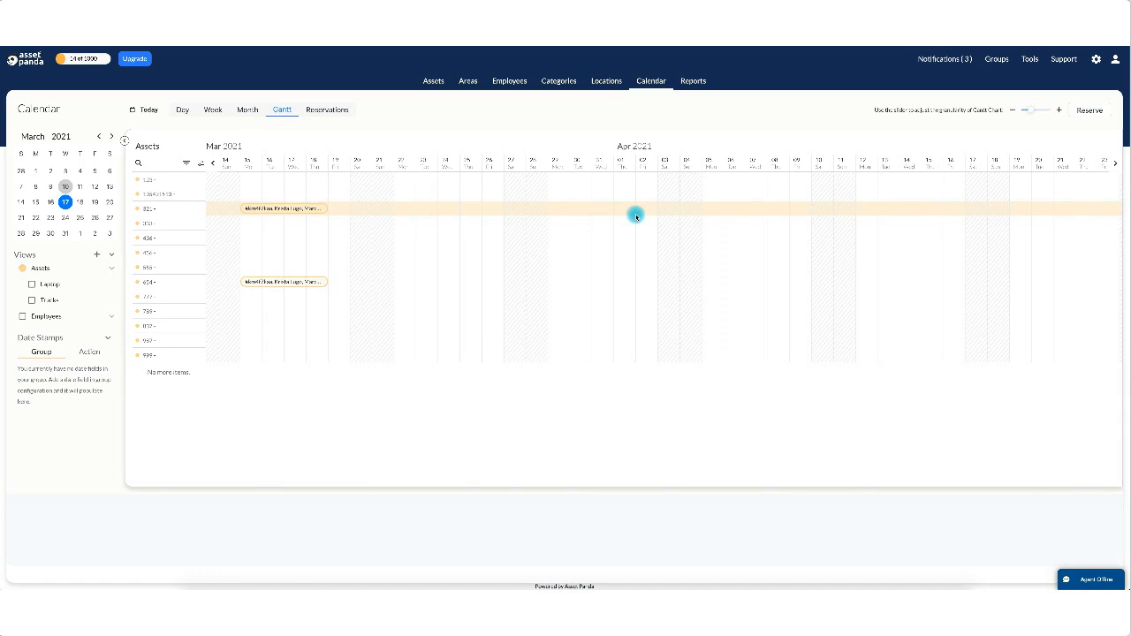
pyautogui.click(340, 114)
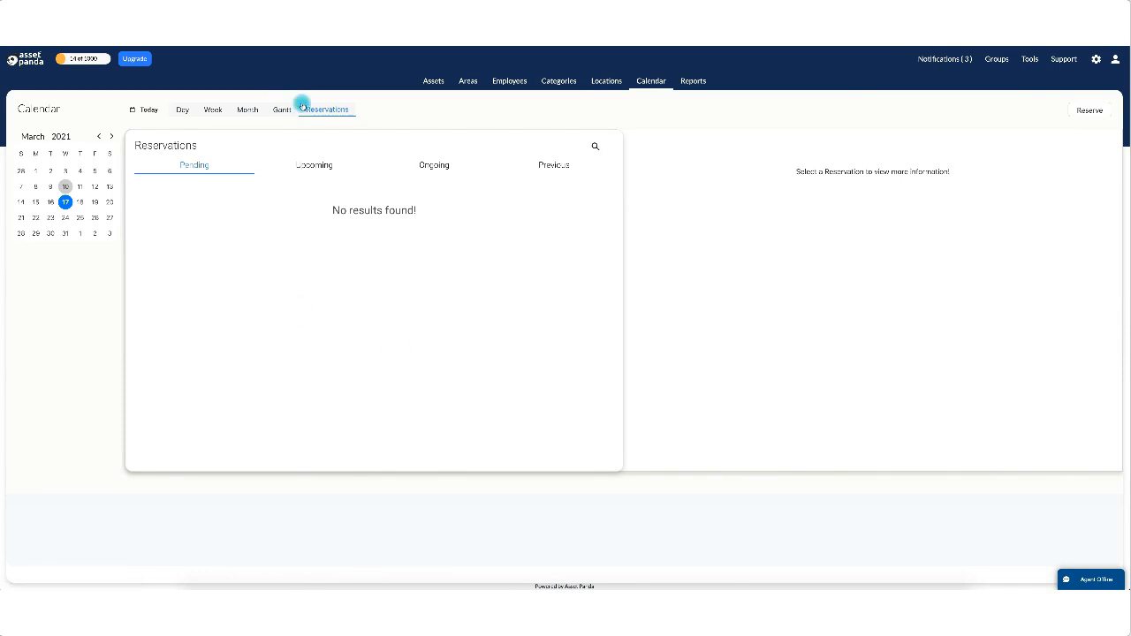
pyautogui.click(306, 163)
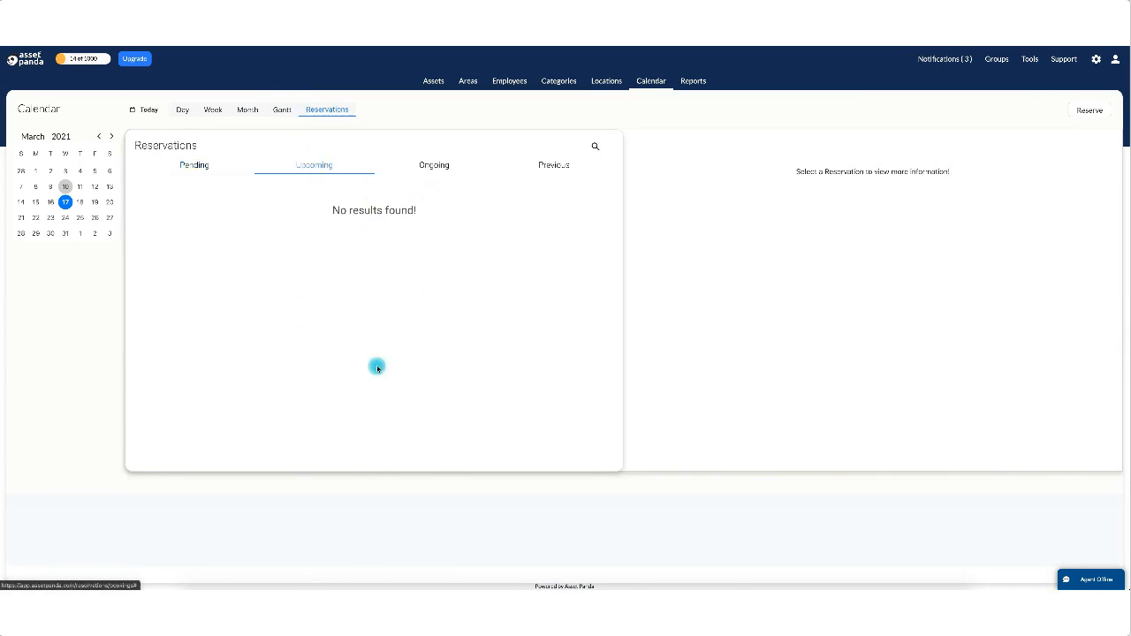
pyautogui.click(430, 165)
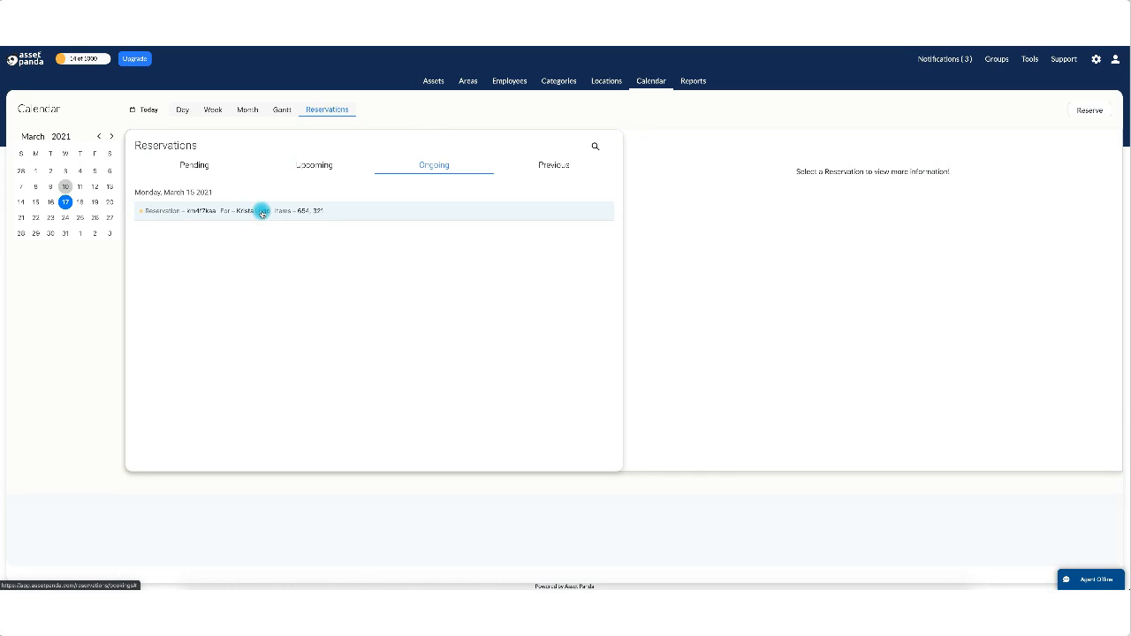
pyautogui.click(262, 212)
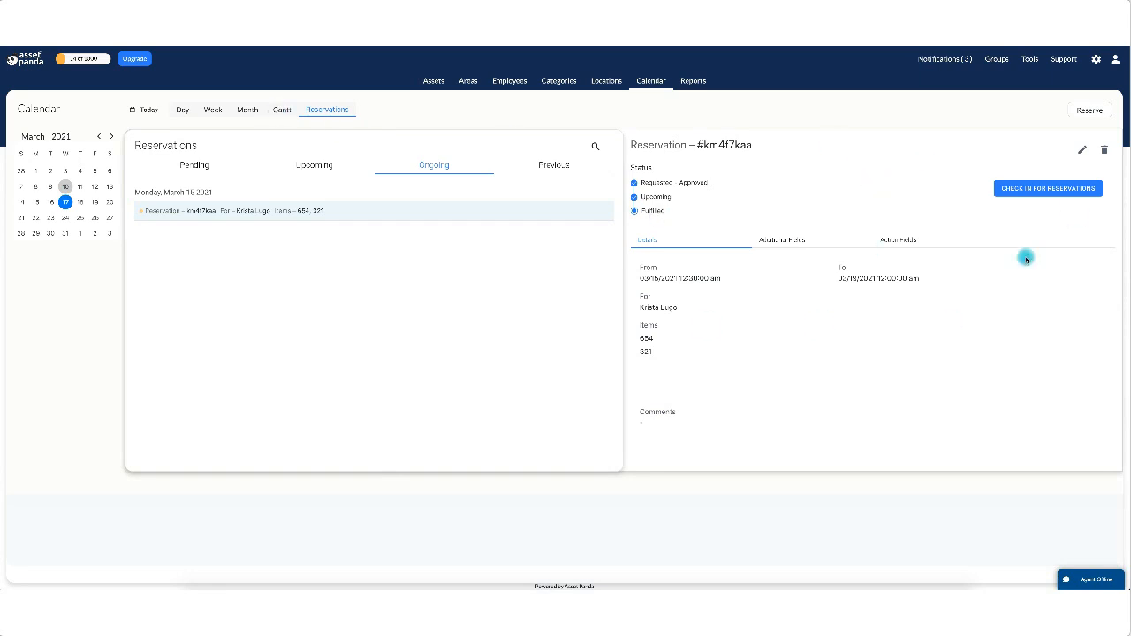
pyautogui.click(283, 111)
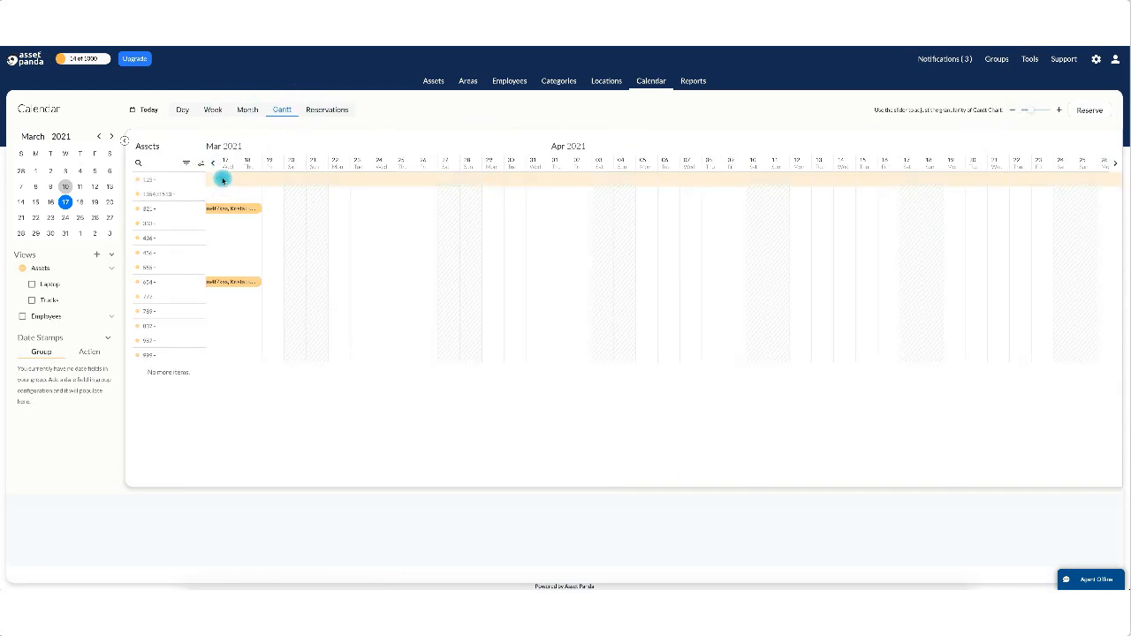
# Move the timeline three days earlier and open the March 15 reservation's details.
pyautogui.click(228, 210)
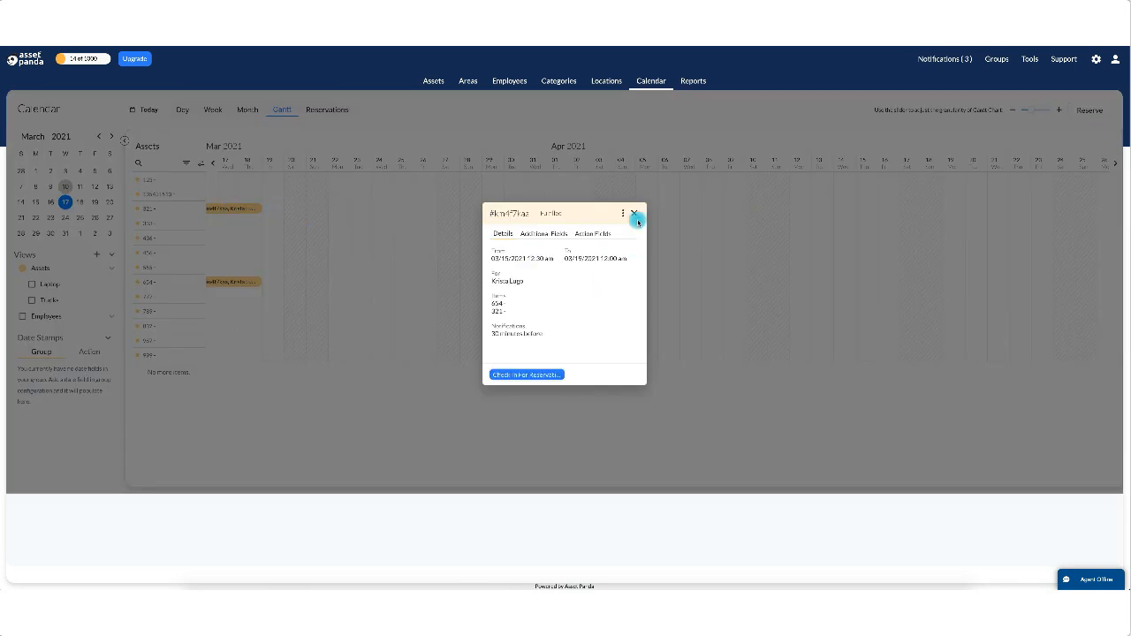
pyautogui.click(634, 215)
pyautogui.click(212, 163)
pyautogui.click(212, 163)
pyautogui.click(213, 163)
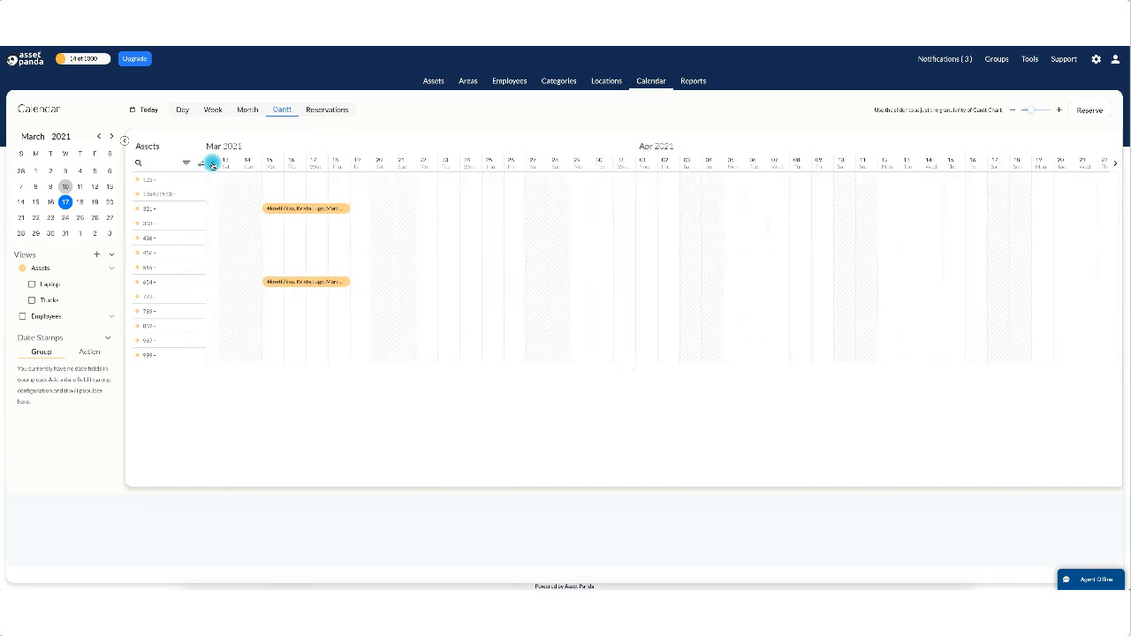
pyautogui.click(310, 210)
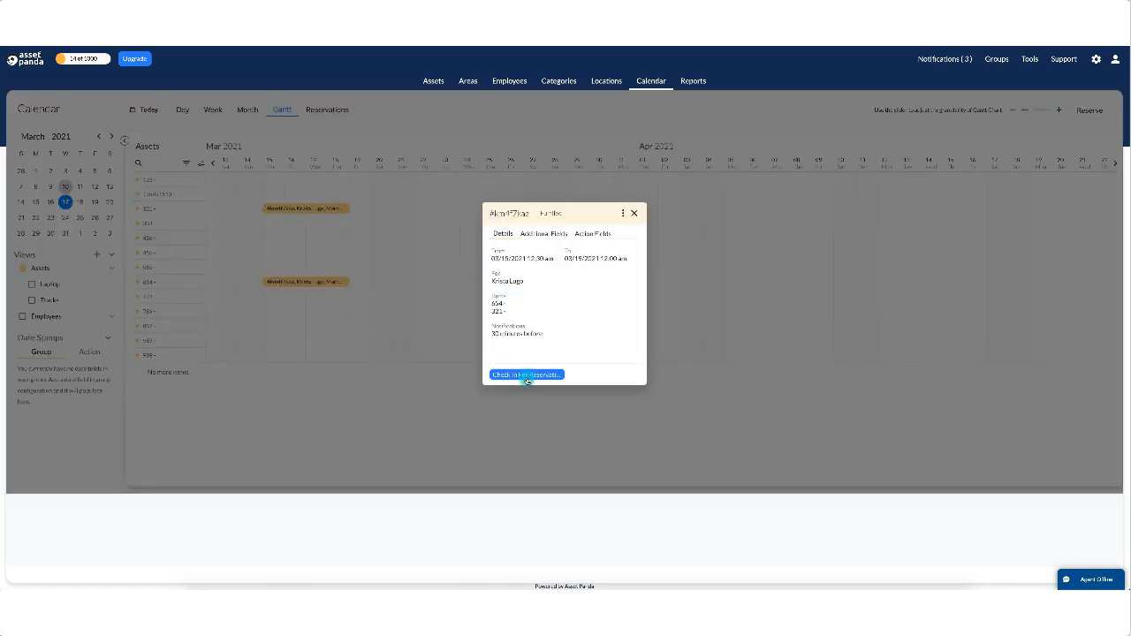
# Check in its items with condition Used, then switch to the Reservations list.
pyautogui.click(527, 375)
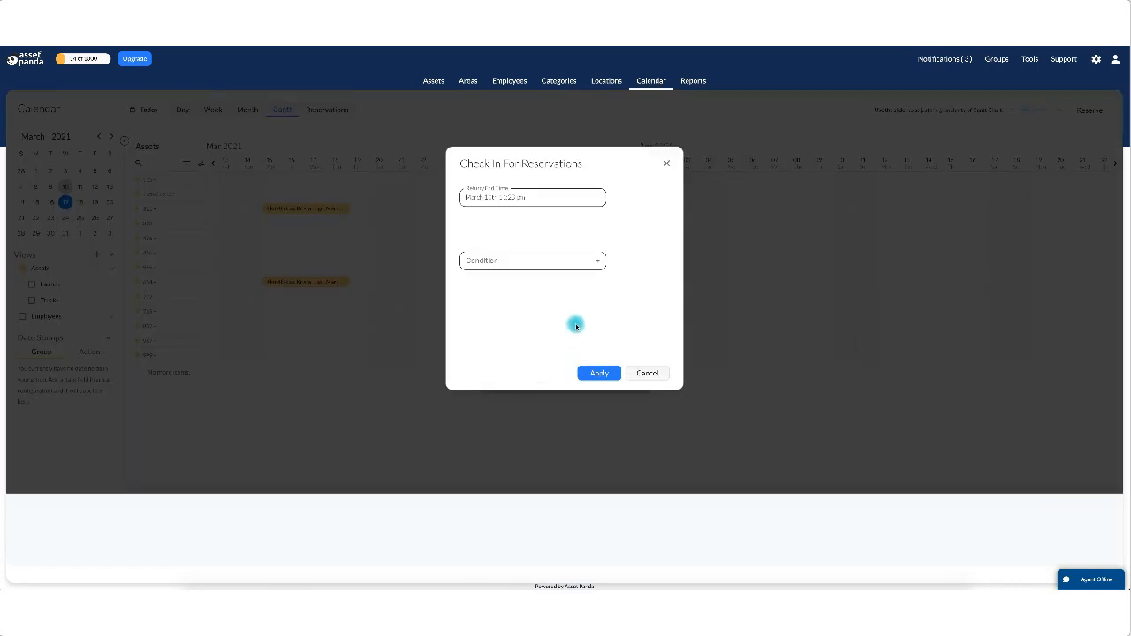
pyautogui.click(512, 263)
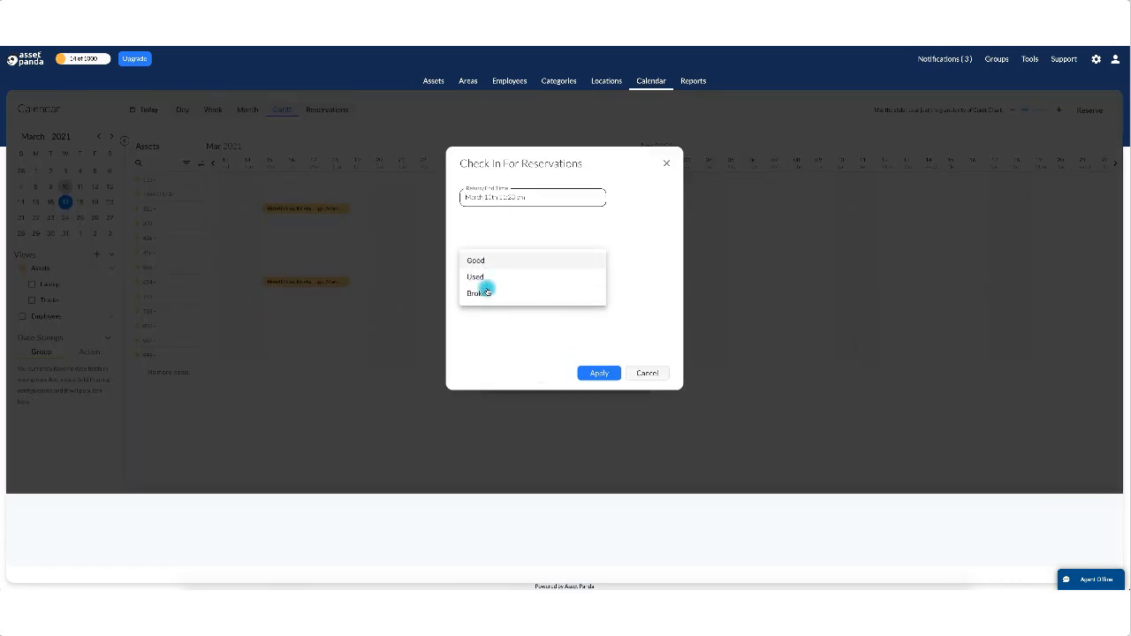
pyautogui.click(487, 277)
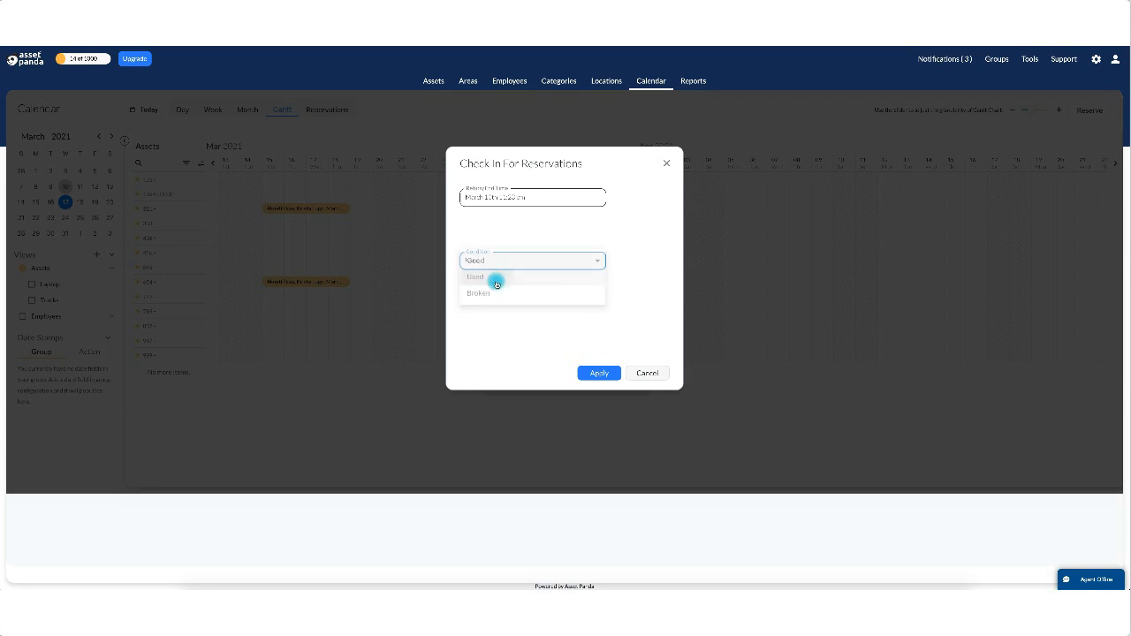
pyautogui.click(619, 376)
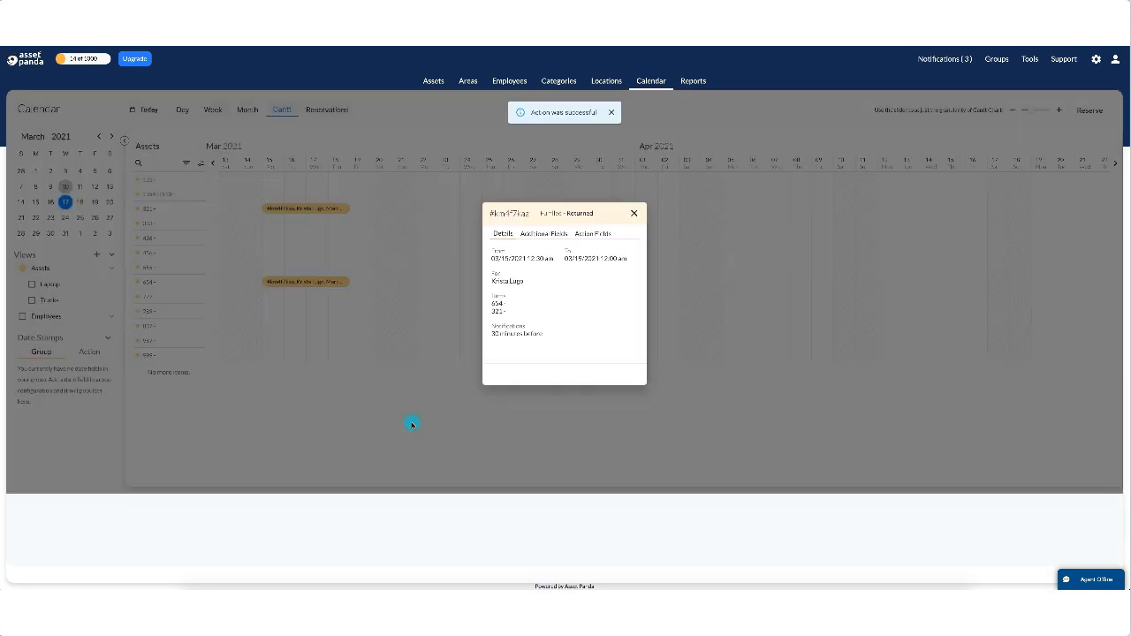
pyautogui.click(633, 215)
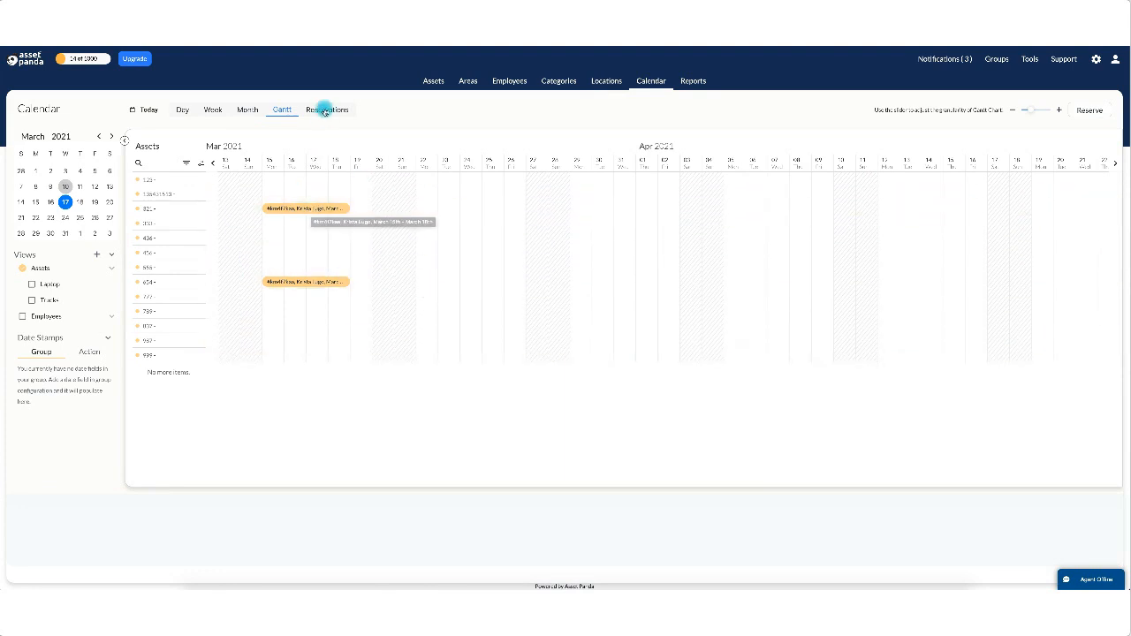
pyautogui.click(324, 110)
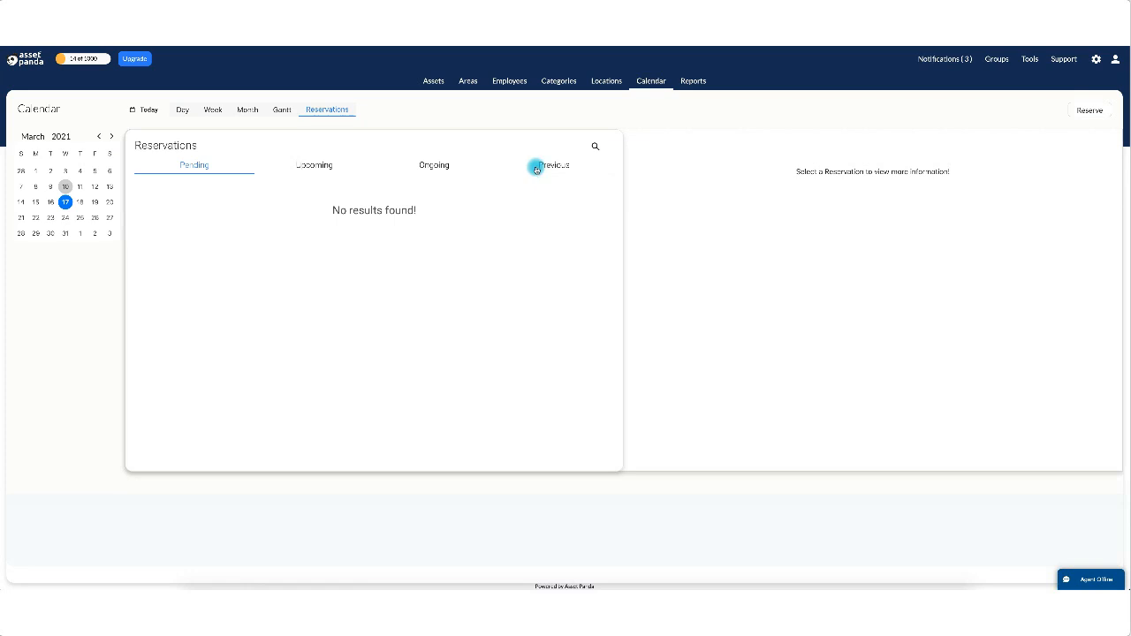
# Inspect the latest Previous reservation's Check In action fields, then return to the Gantt timeline.
pyautogui.click(549, 166)
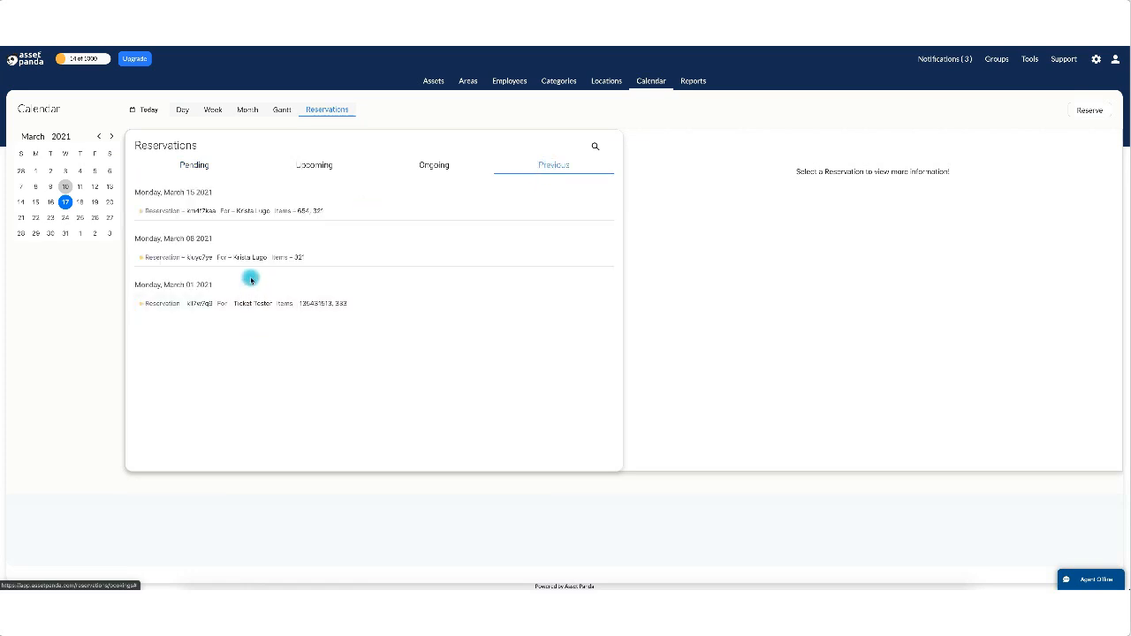
pyautogui.click(246, 210)
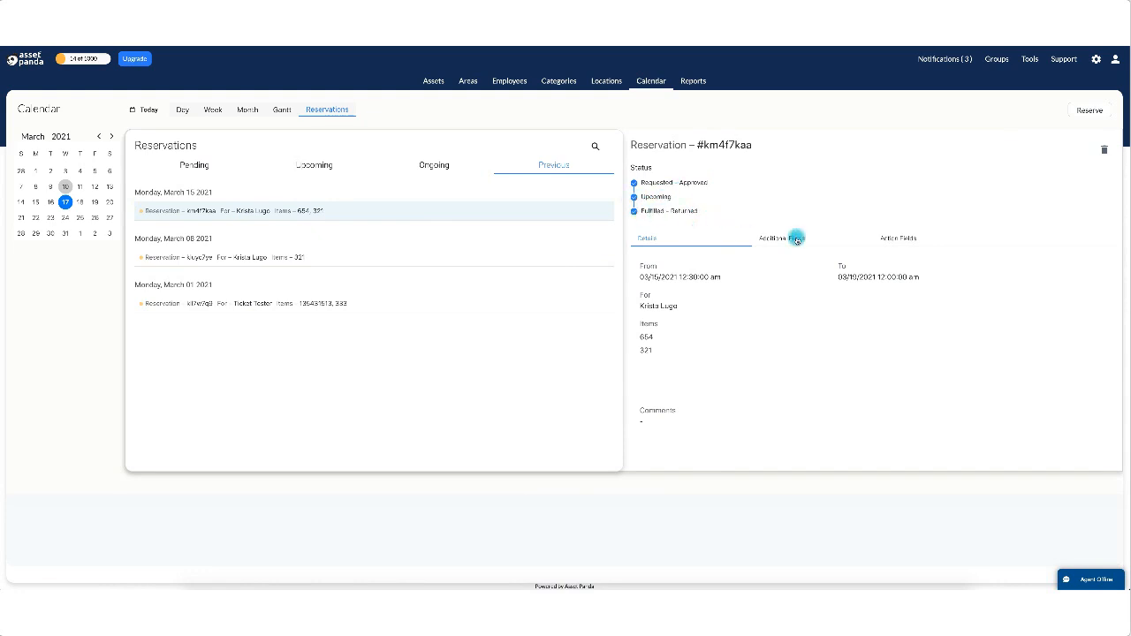
pyautogui.click(887, 240)
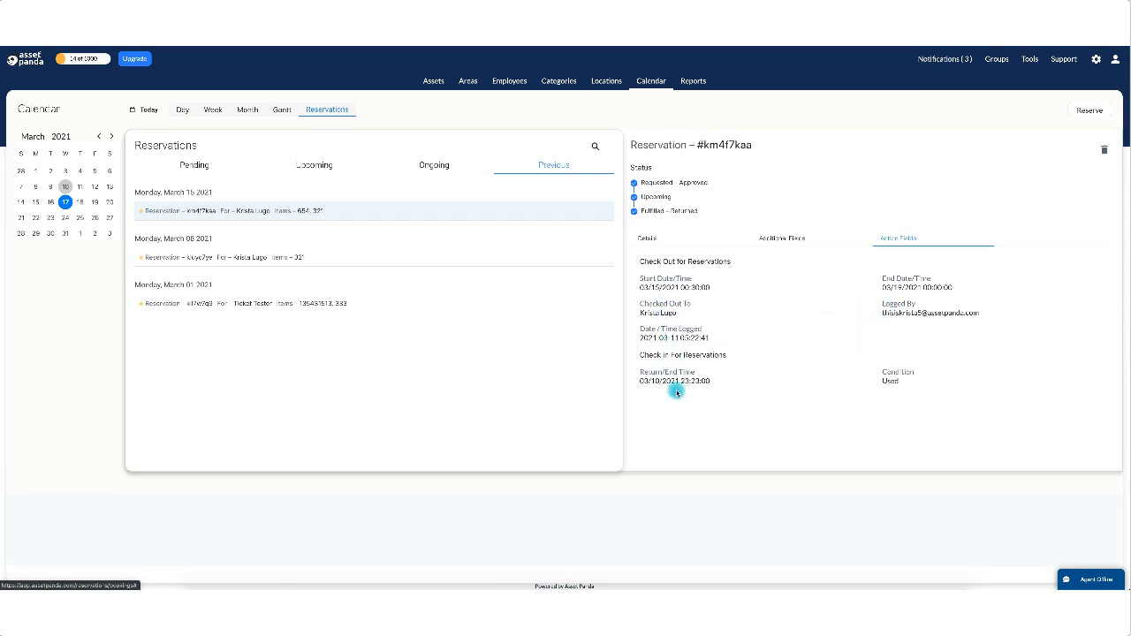
pyautogui.moveTo(639, 357); pyautogui.dragTo(769, 361)
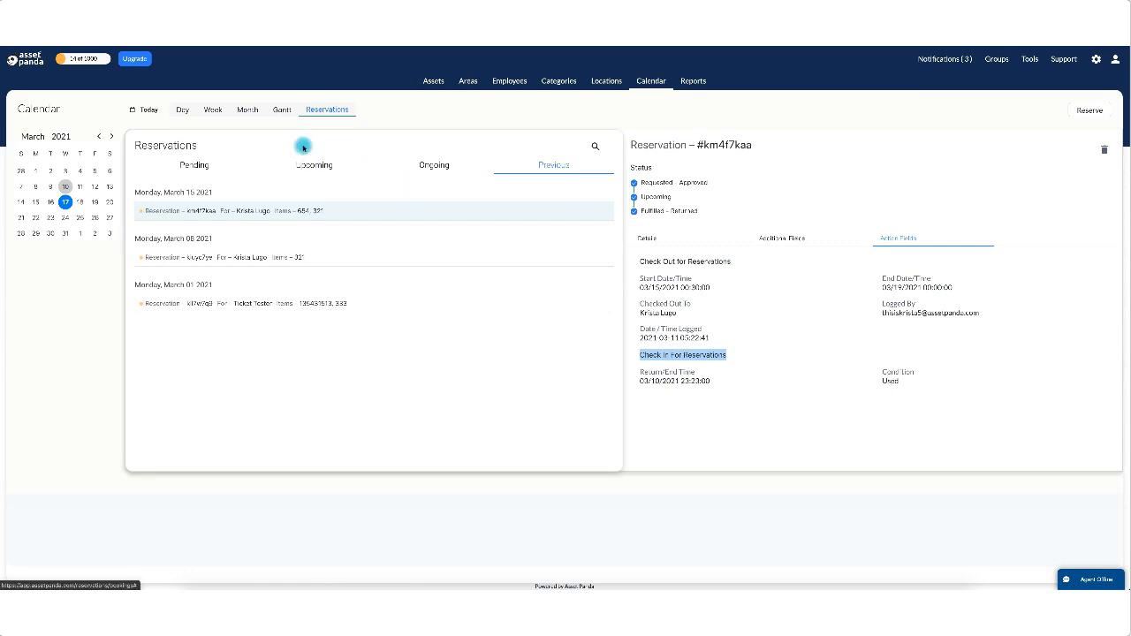
pyautogui.click(281, 113)
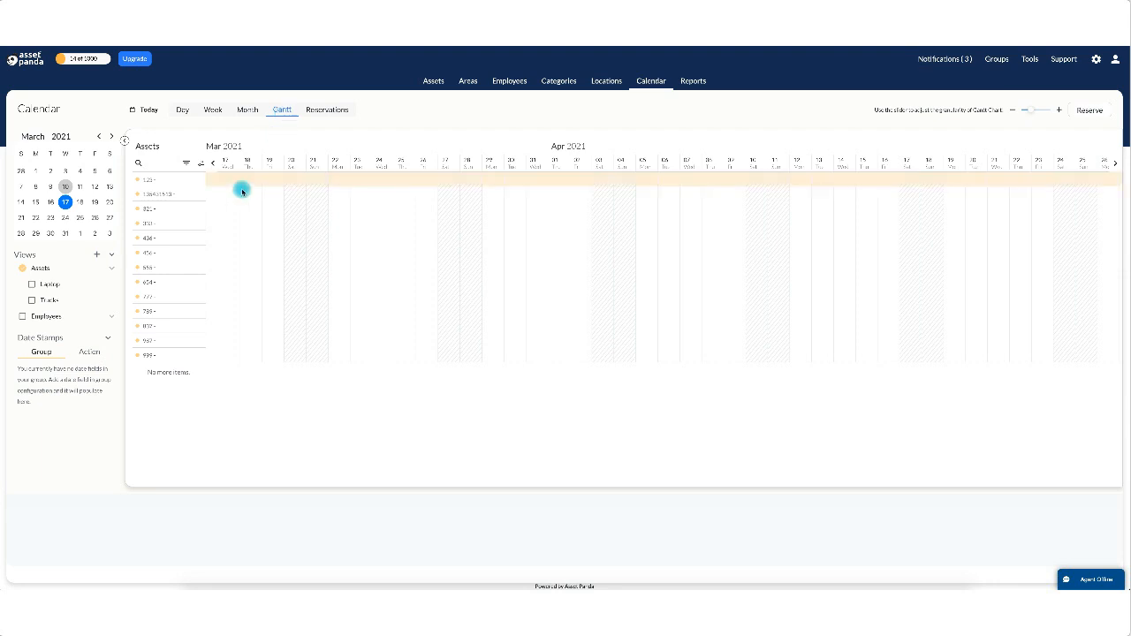
# Move the Gantt dates four days earlier, discard a drawn range, and start a new reservation.
pyautogui.click(214, 165)
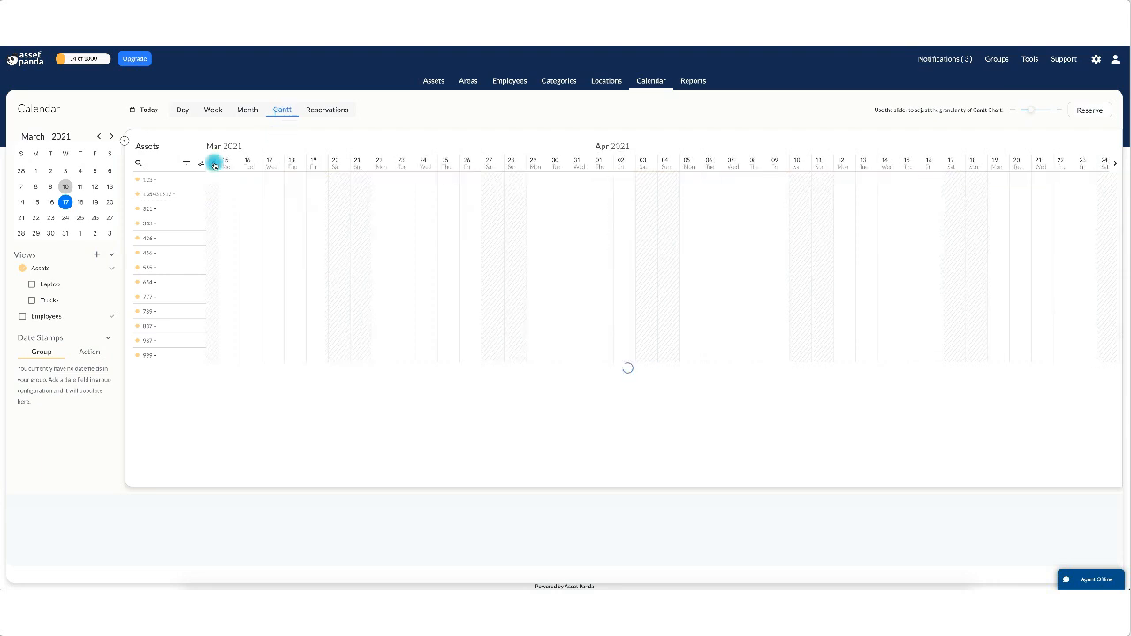
pyautogui.click(214, 166)
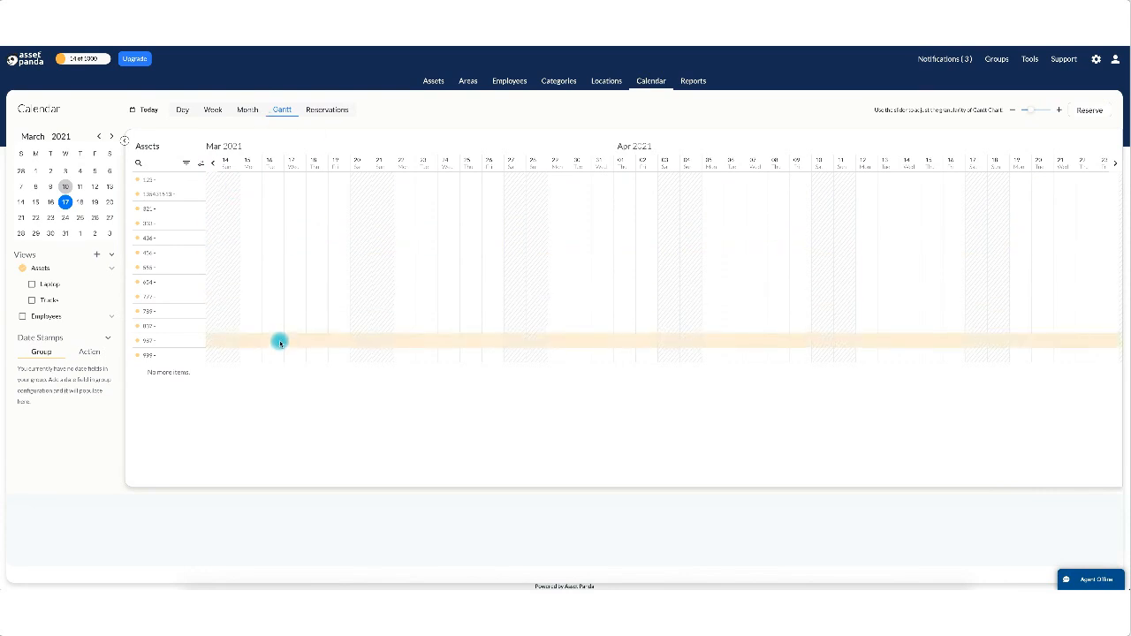
pyautogui.click(213, 163)
pyautogui.click(213, 163)
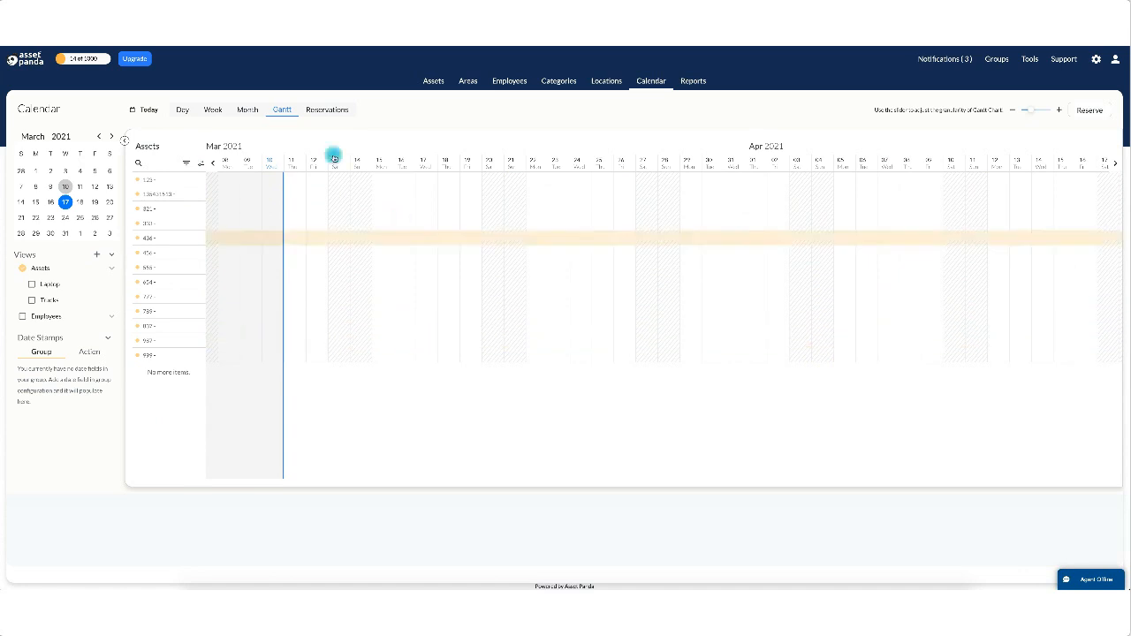
pyautogui.click(562, 210)
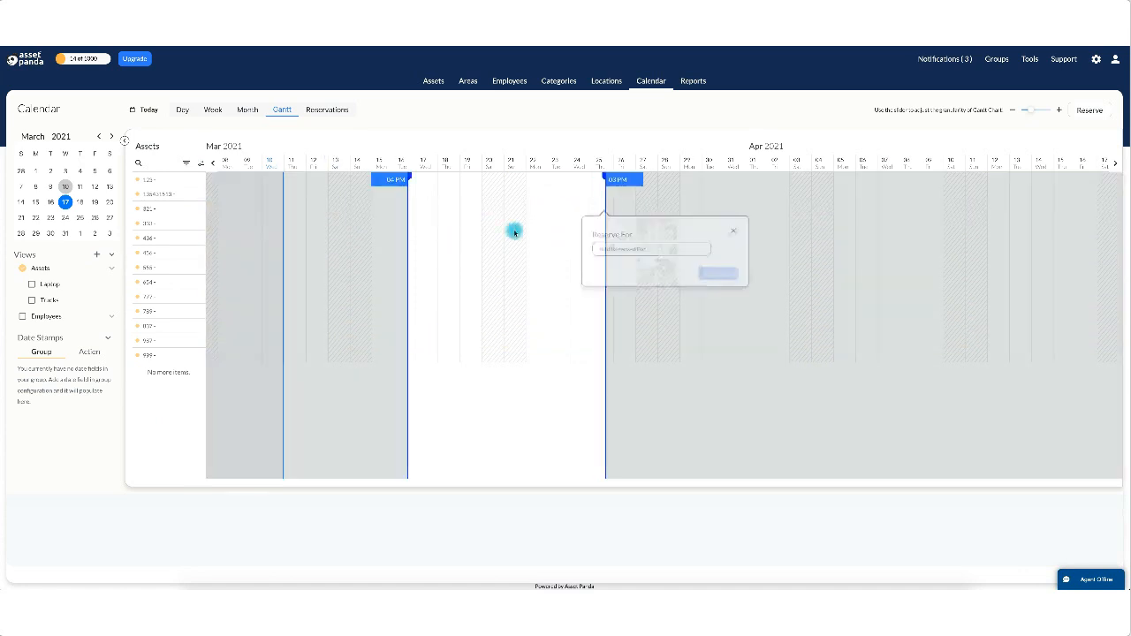
pyautogui.click(747, 235)
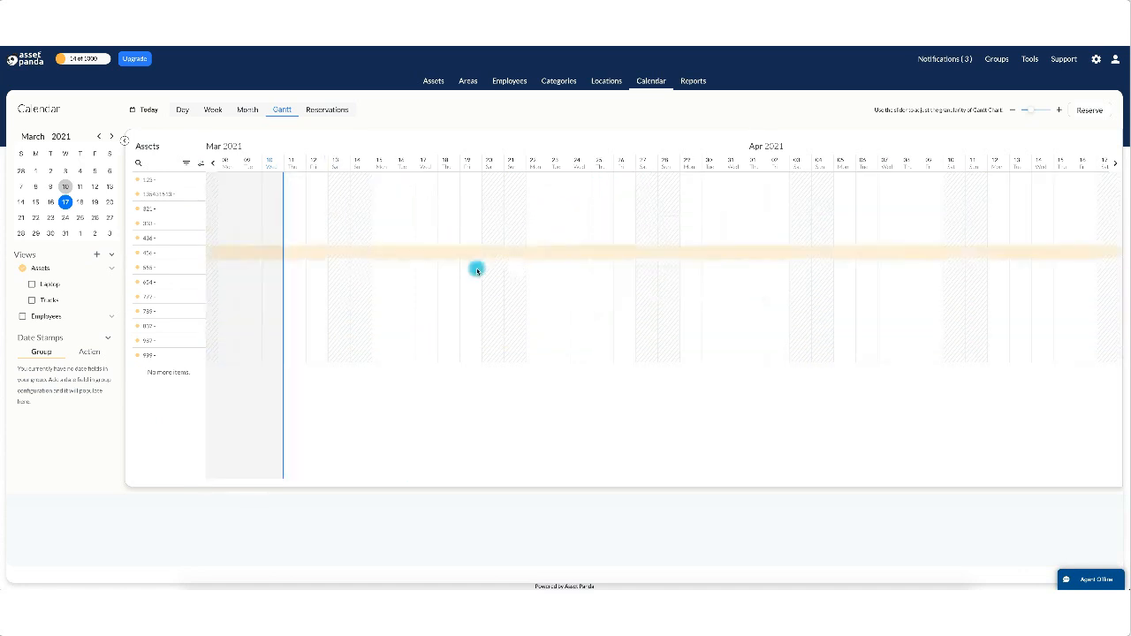
pyautogui.click(1094, 112)
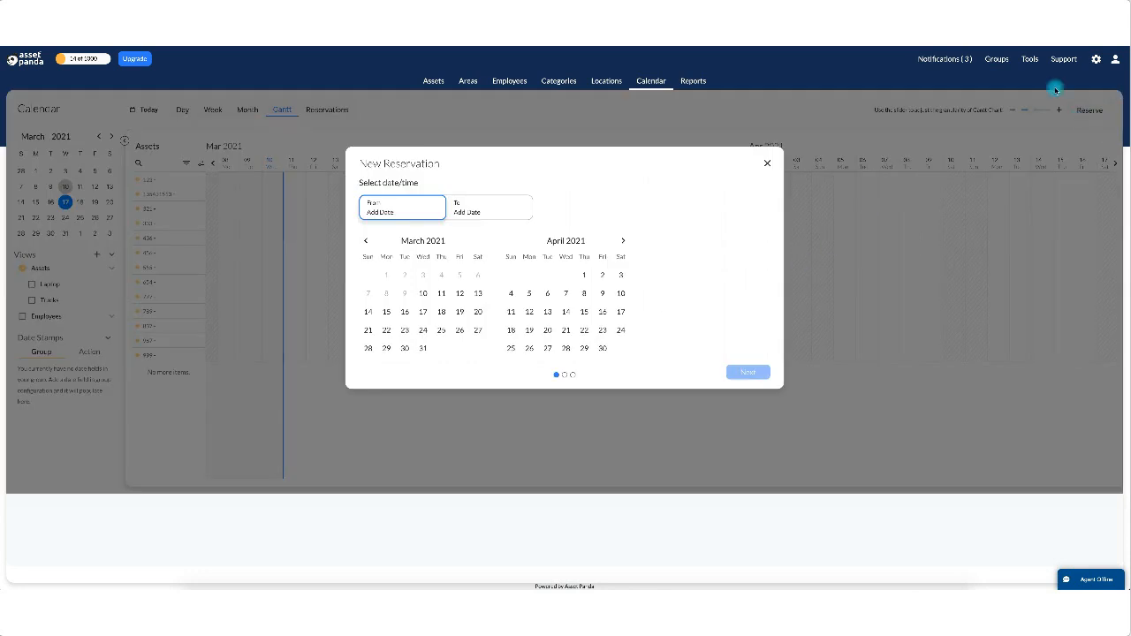
# Set the reservation from March 10, 11:30 pm to March 24, 09:00 am.
pyautogui.click(422, 293)
pyautogui.click(455, 338)
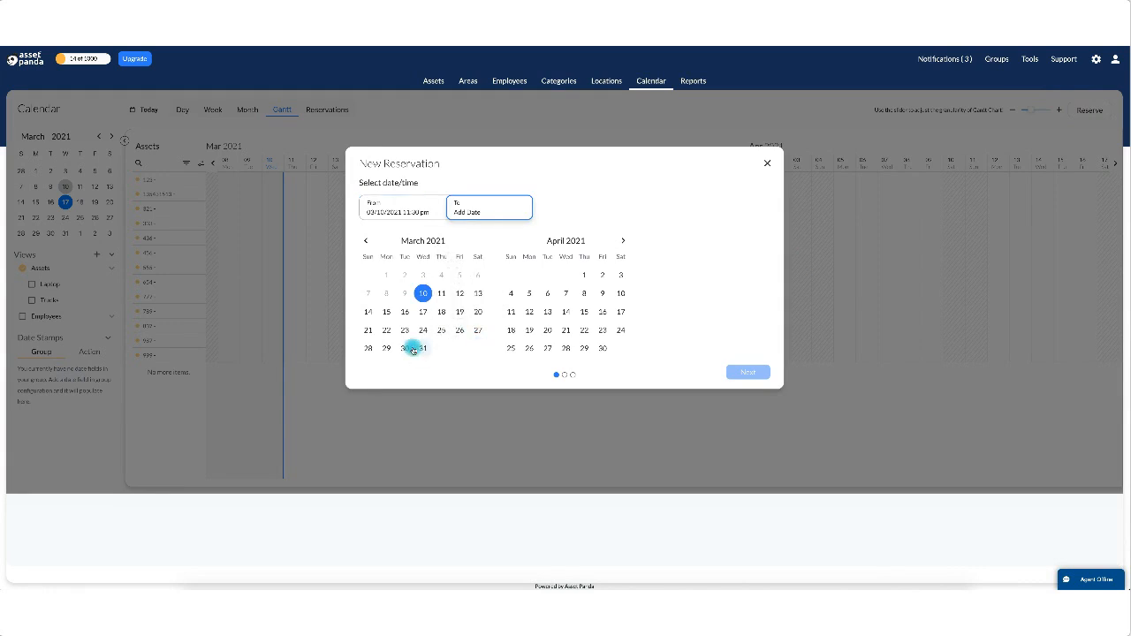
pyautogui.click(422, 330)
pyautogui.click(461, 350)
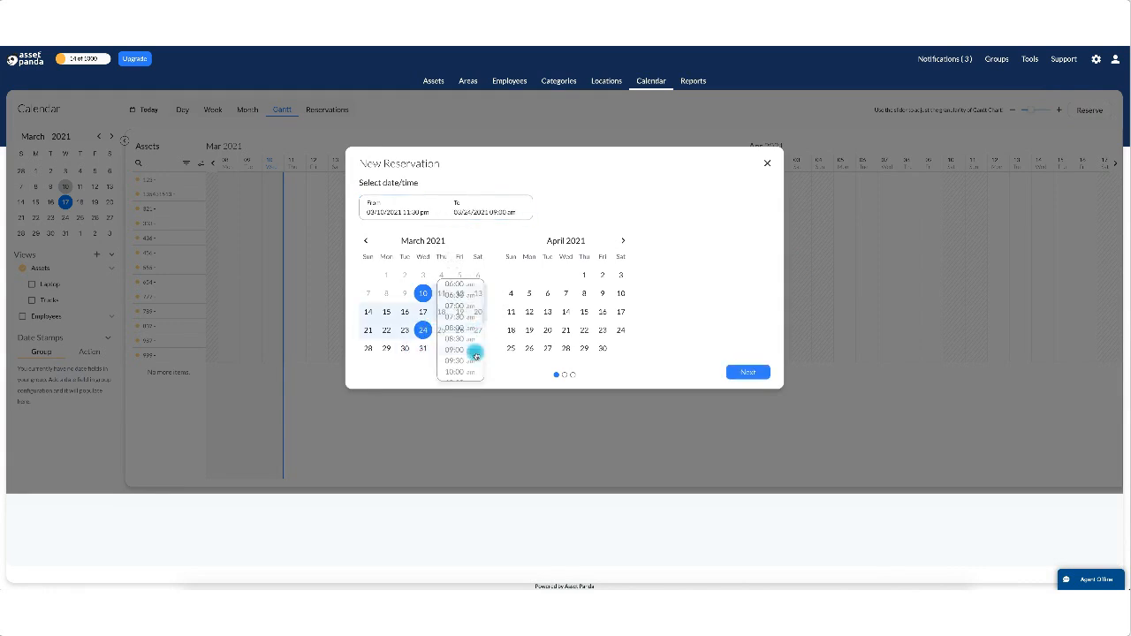
pyautogui.click(747, 371)
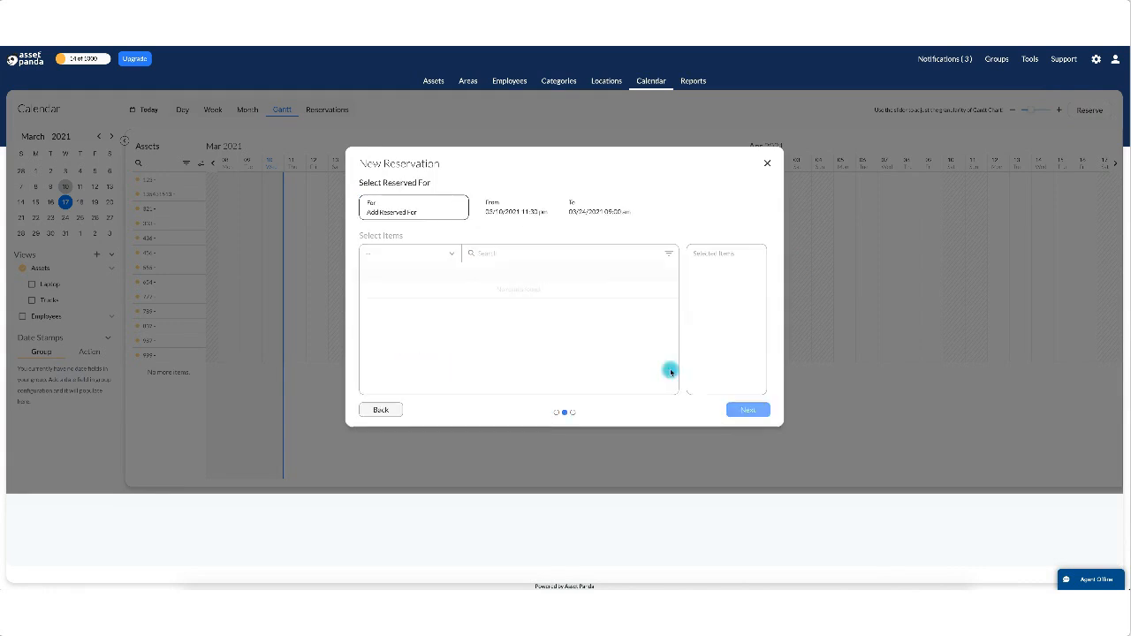
# Choose the employee the reservation is for.
pyautogui.click(410, 218)
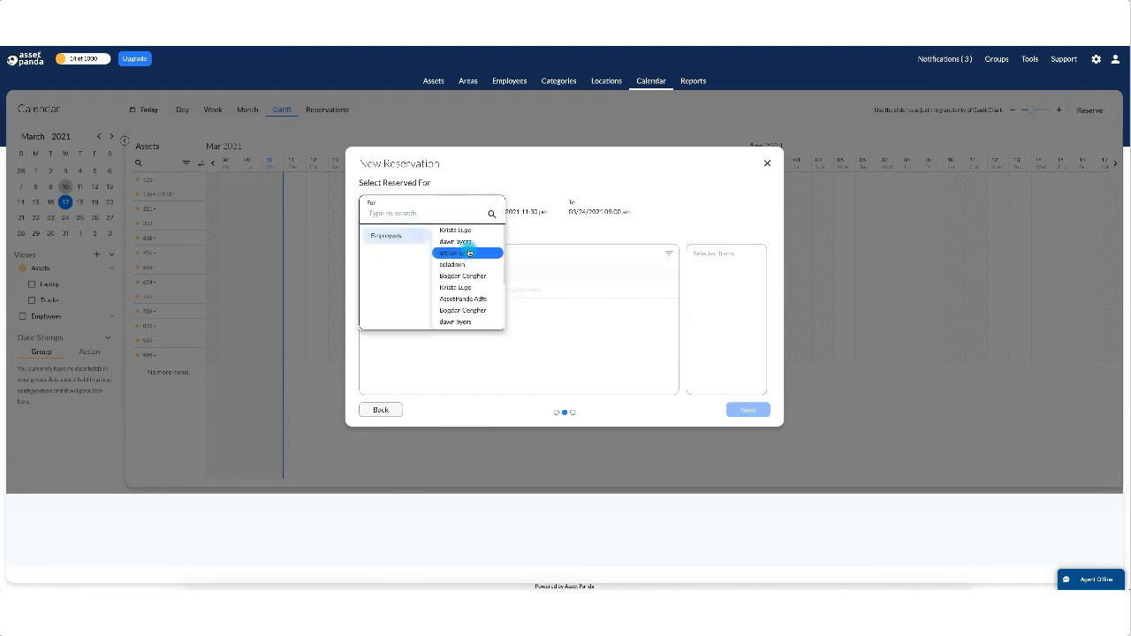
pyautogui.click(435, 288)
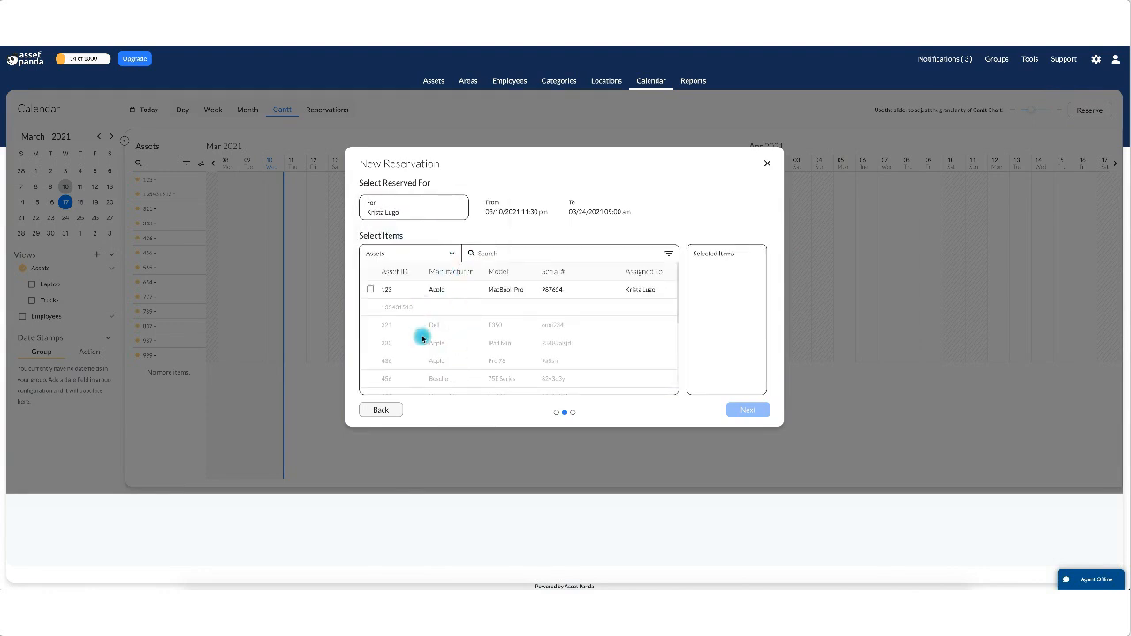
pyautogui.scroll(-1, 423, 372)
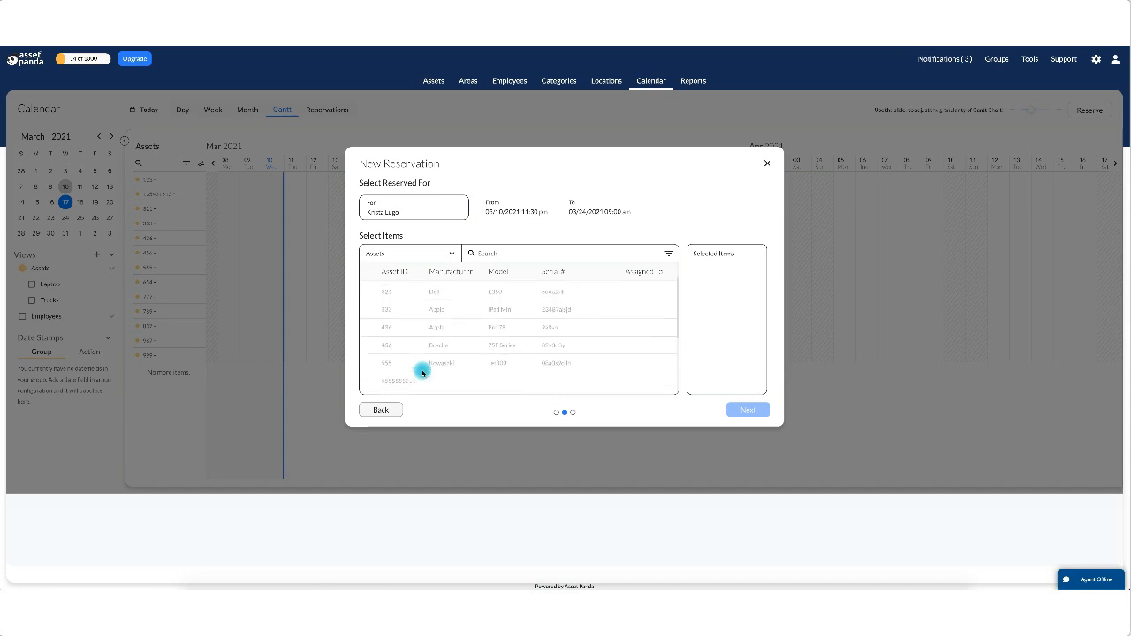
pyautogui.scroll(-3, 422, 372)
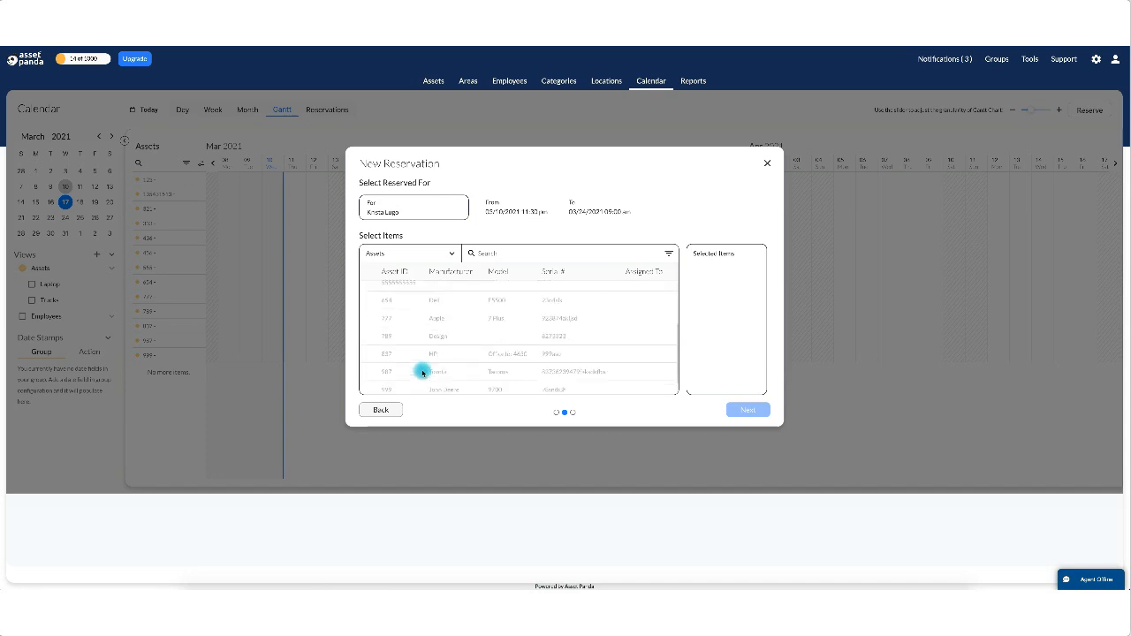
pyautogui.scroll(5, 422, 372)
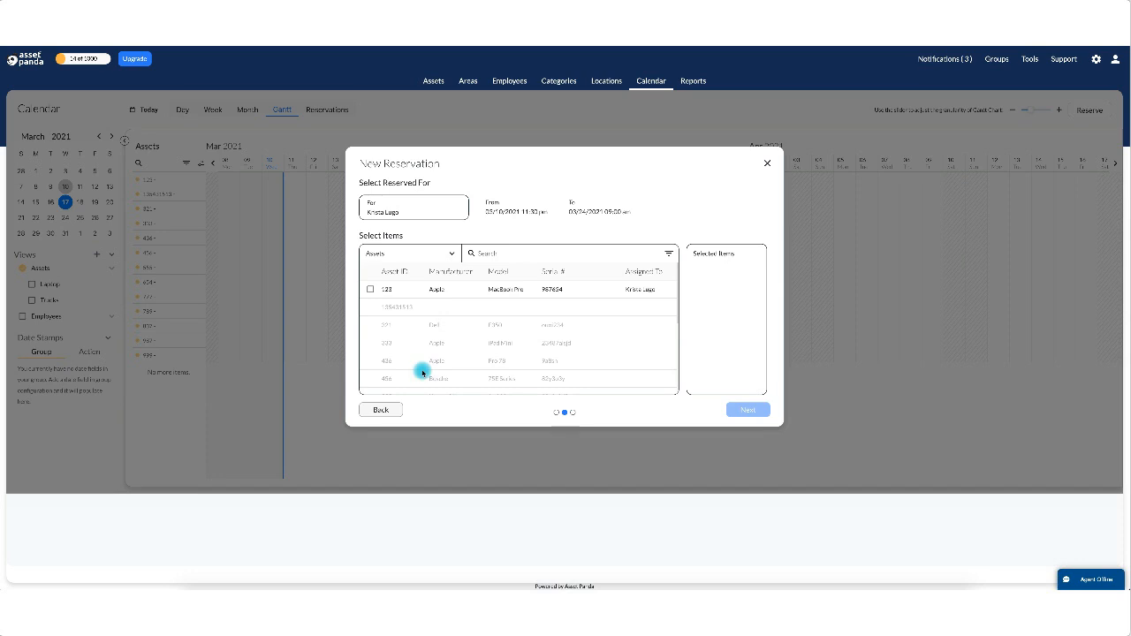
# Keep Assets as the item type, select asset 123, and continue.
pyautogui.click(453, 257)
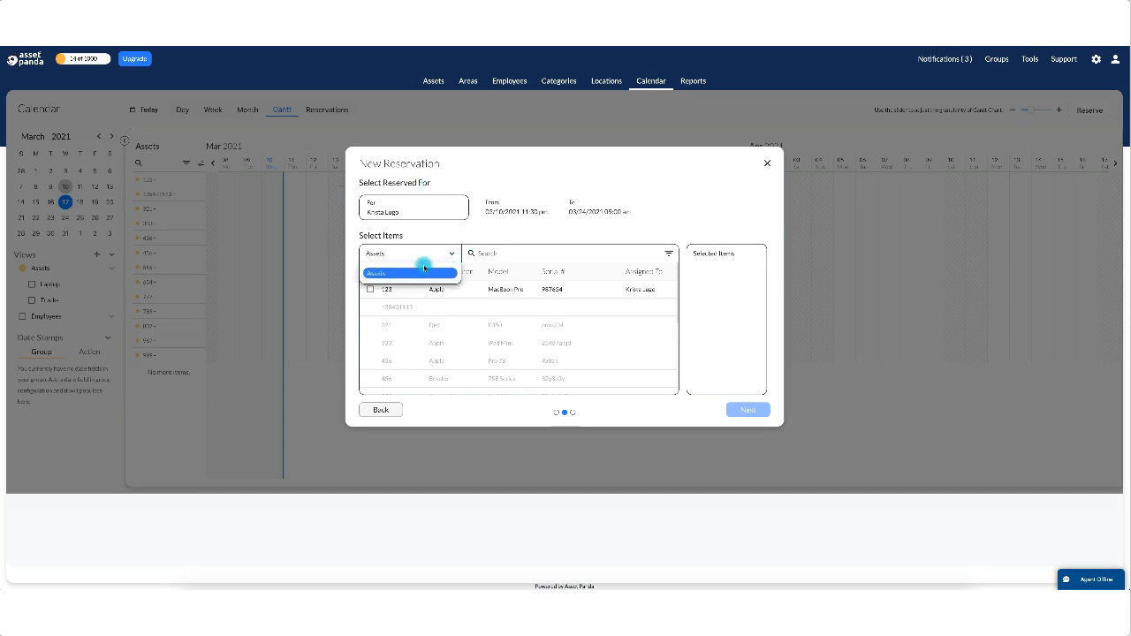
pyautogui.click(419, 270)
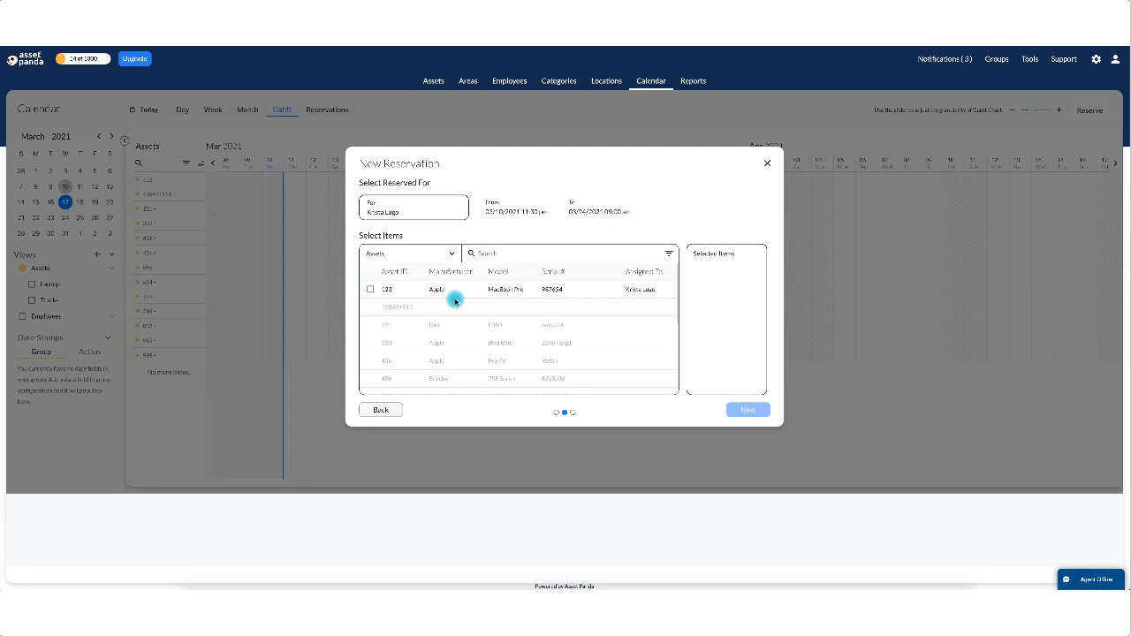
pyautogui.click(371, 289)
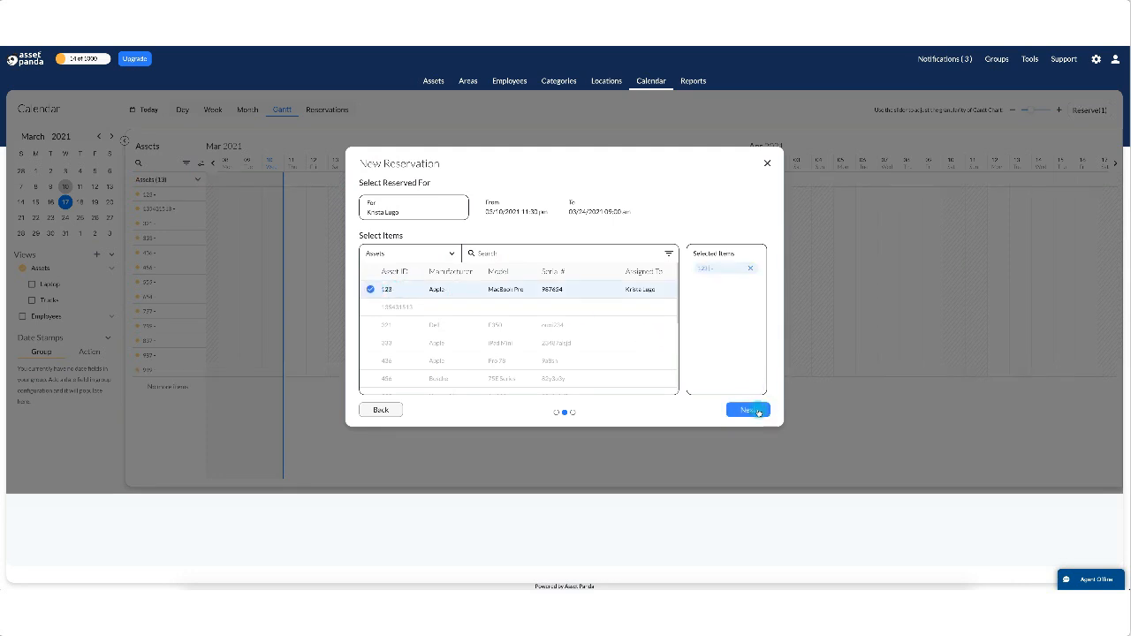
pyautogui.scroll(-5, 601, 364)
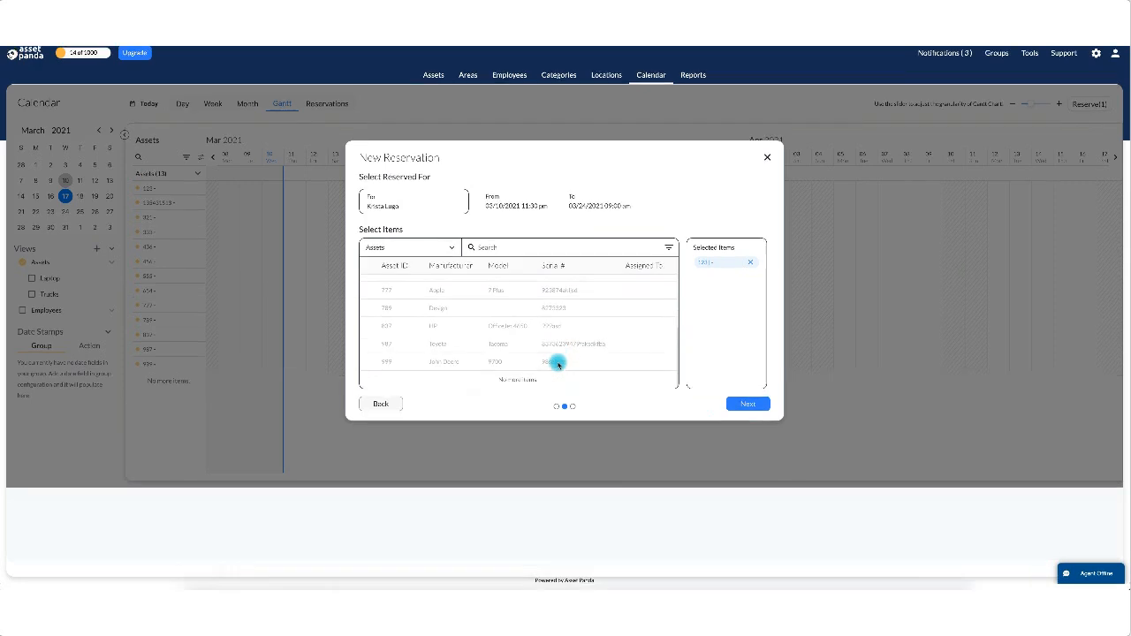
pyautogui.scroll(5, 556, 361)
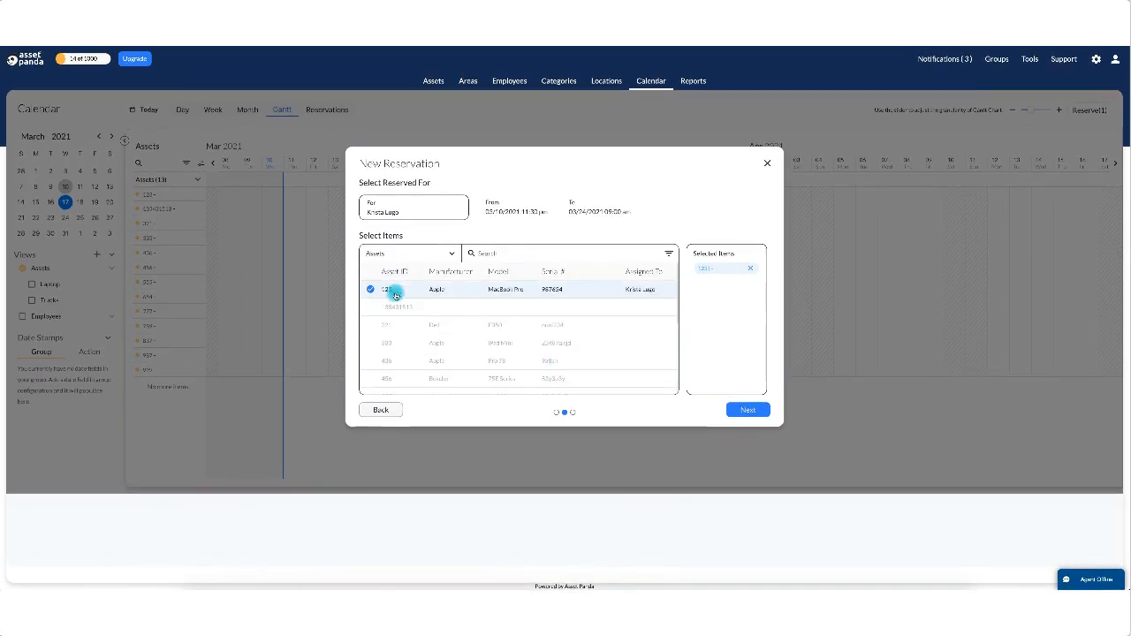
pyautogui.click(748, 409)
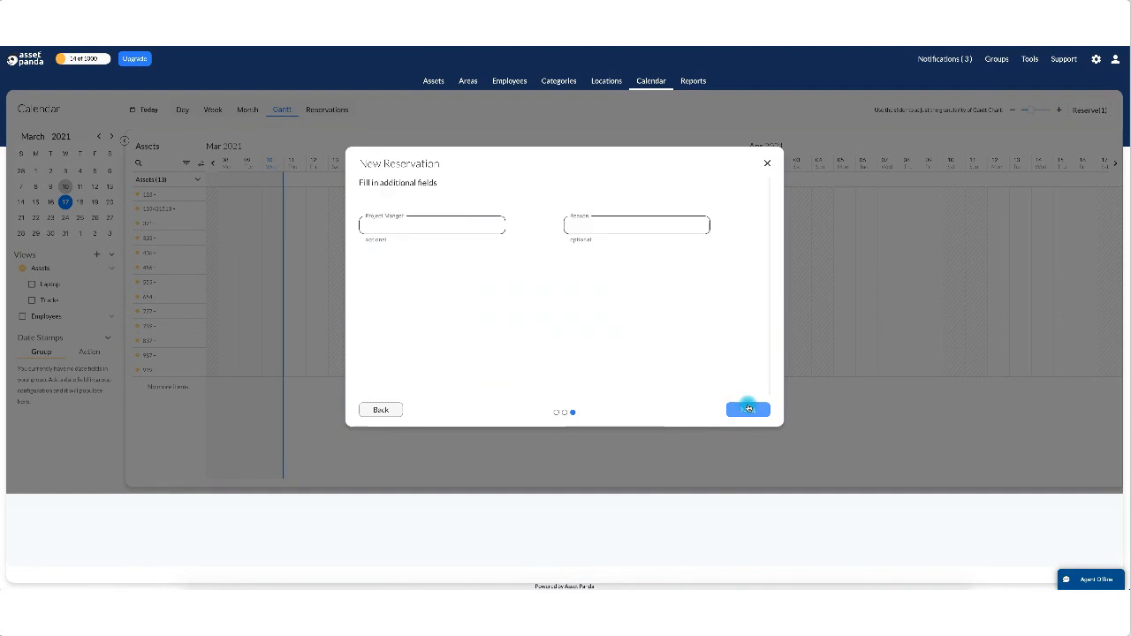
# Enter the project manager's name and reason 'testing', then confirm the reservation.
pyautogui.click(388, 221)
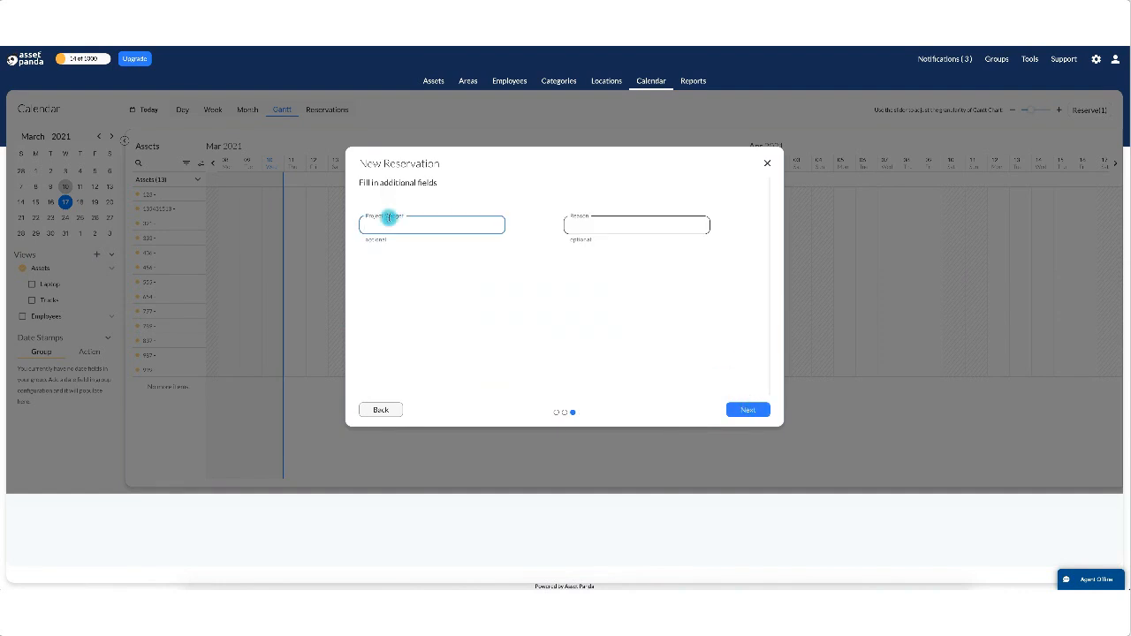
pyautogui.press('Tab')
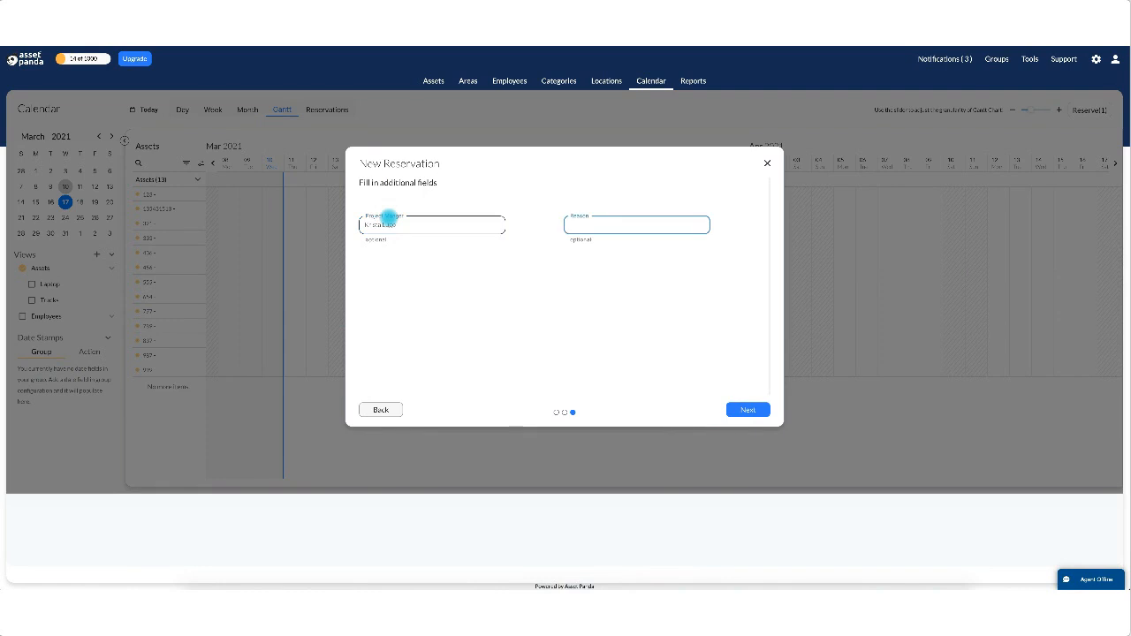
pyautogui.write('testing')
pyautogui.click(748, 409)
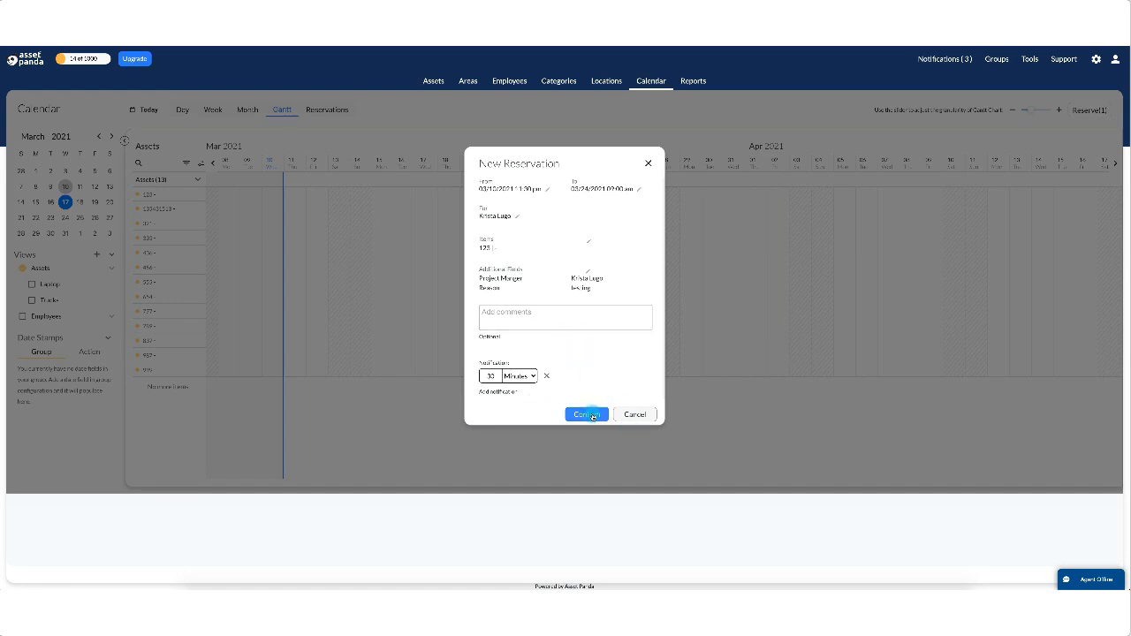
pyautogui.click(591, 414)
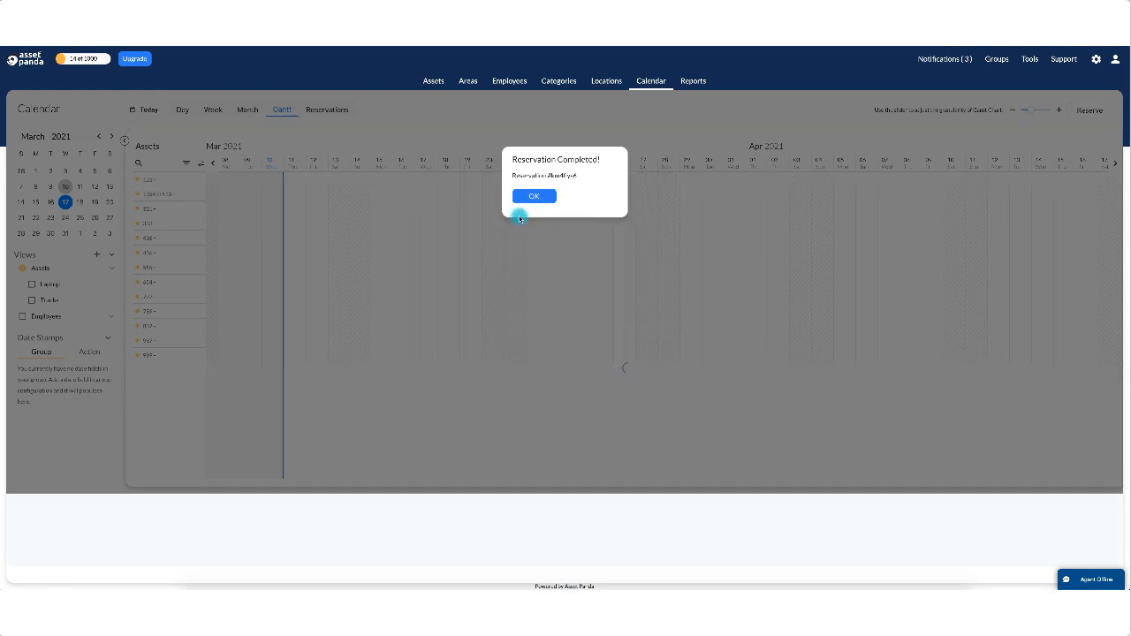
pyautogui.click(534, 197)
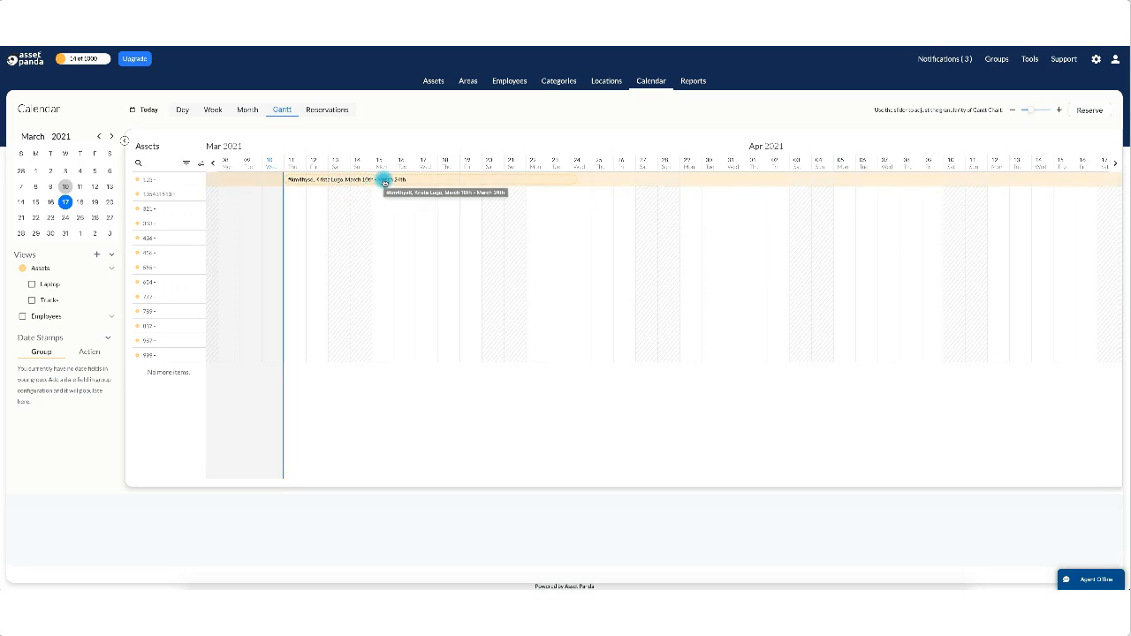
# Reject the March 10–24 asset 123 reservation with reason 'testing', then open the Reservations list.
pyautogui.click(384, 181)
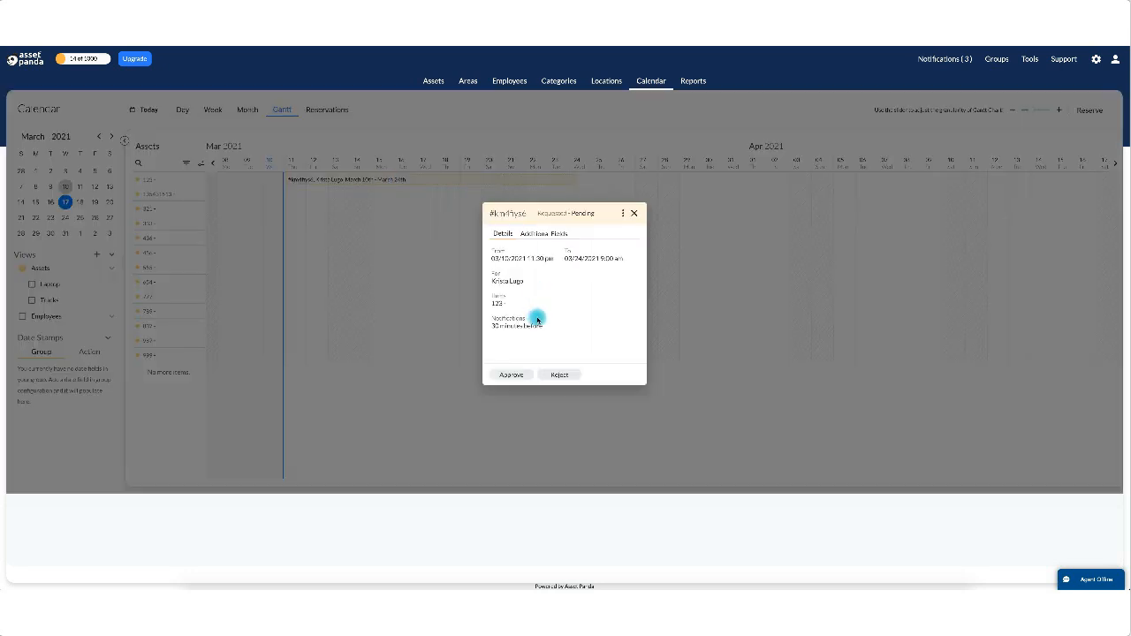
pyautogui.click(564, 374)
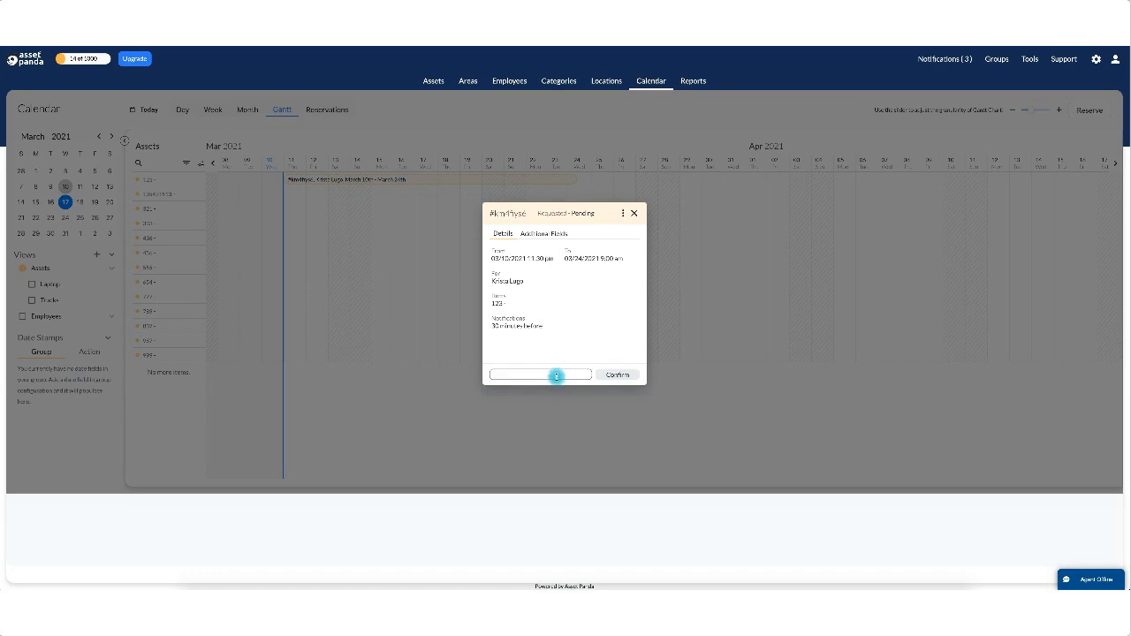
pyautogui.write('testing')
pyautogui.click(616, 377)
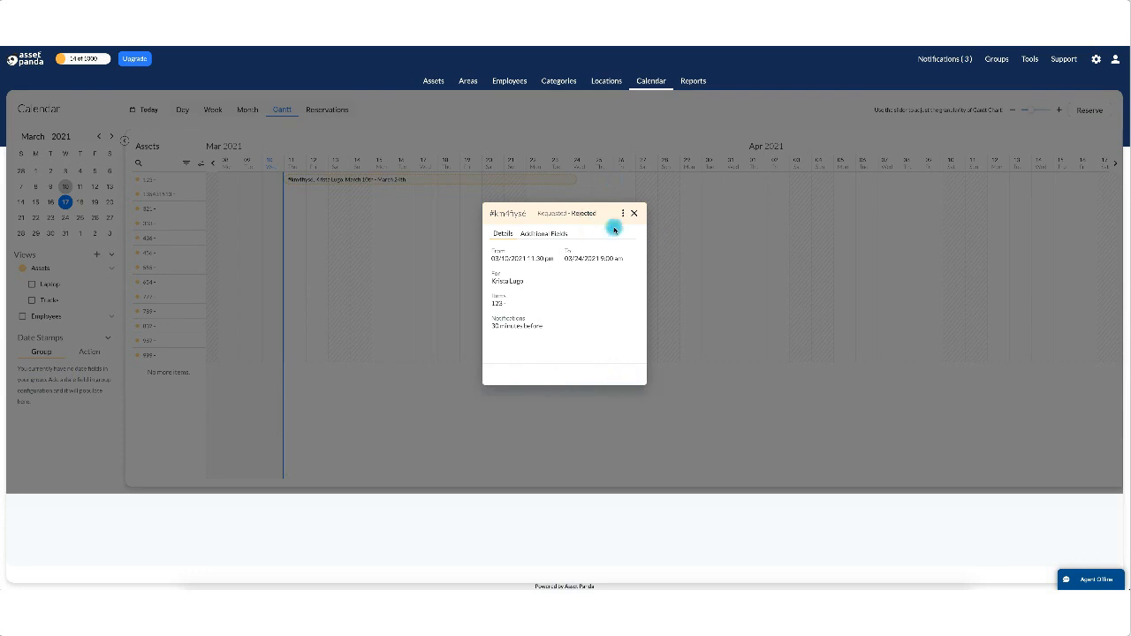
pyautogui.click(632, 214)
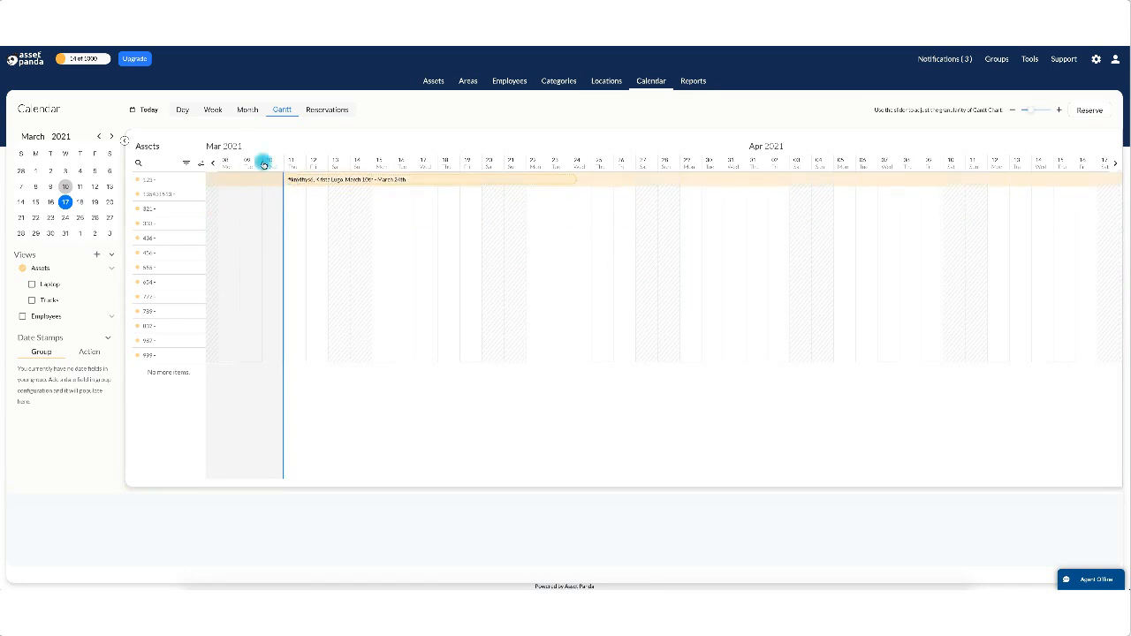
pyautogui.click(320, 110)
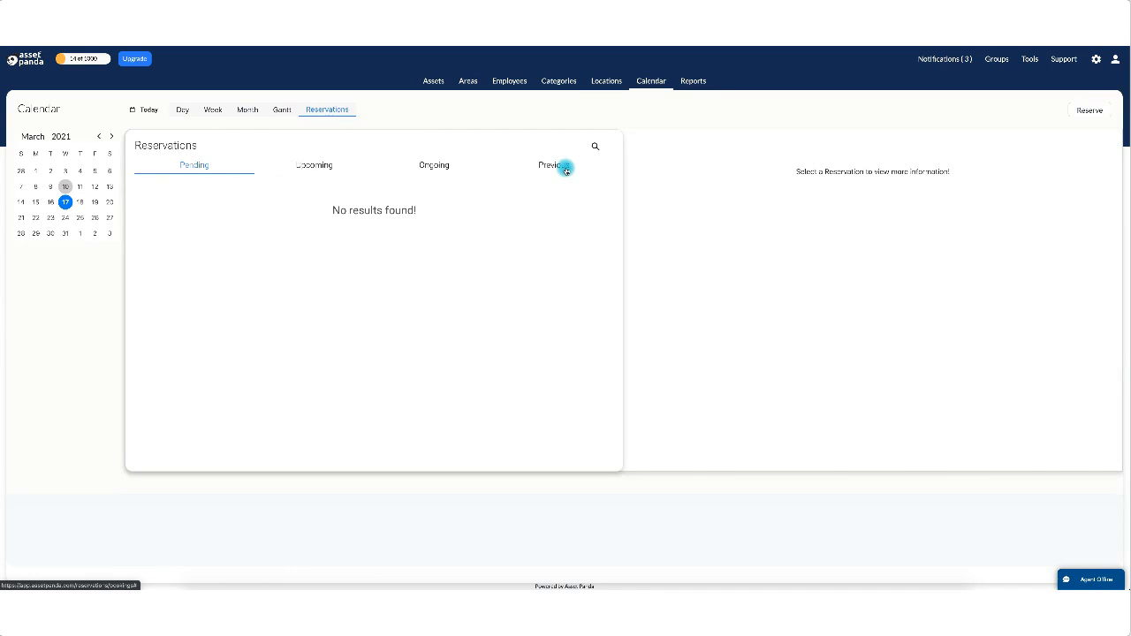
# Open the Previous reservations tab and view a past reservation's details.
pyautogui.click(566, 169)
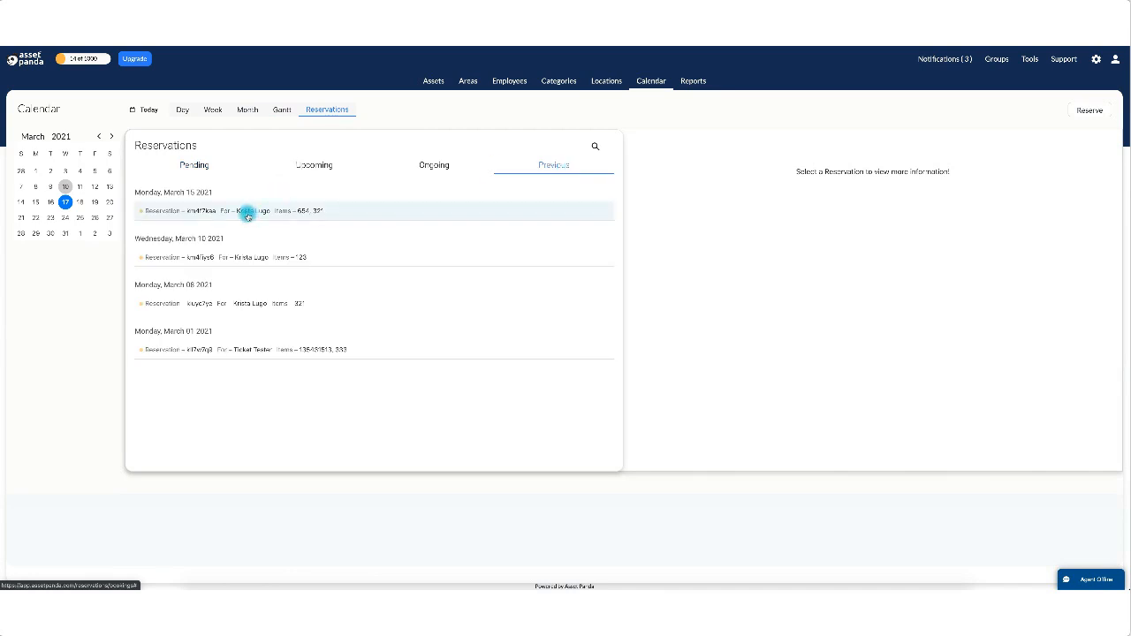
pyautogui.click(244, 262)
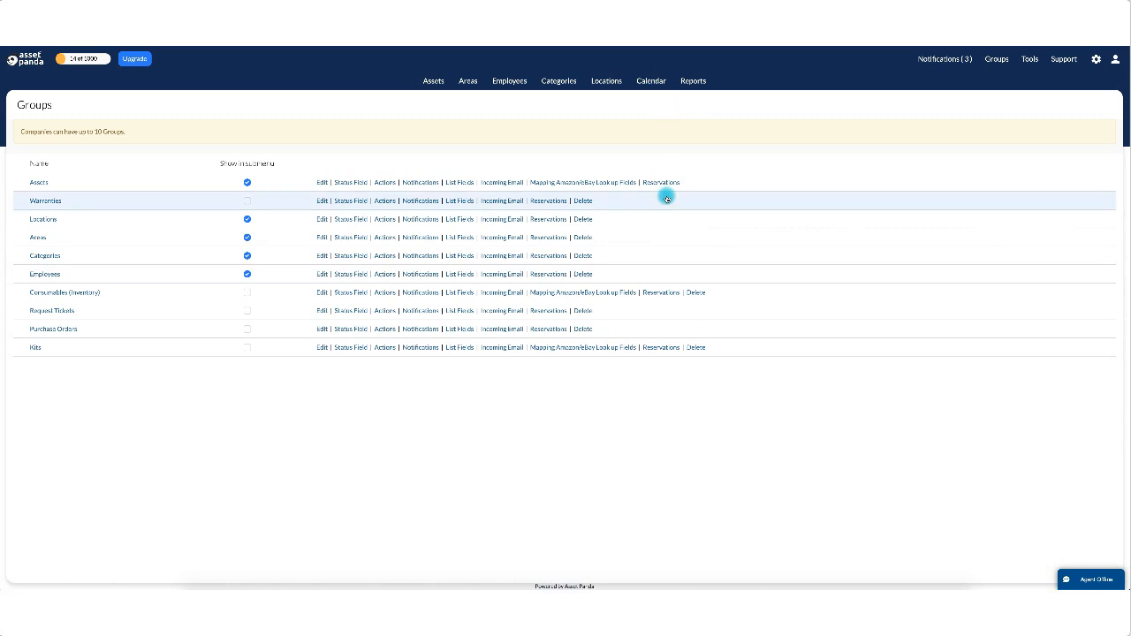
# Go to User Templates from the settings menu and edit the Ticket User template.
pyautogui.click(1096, 62)
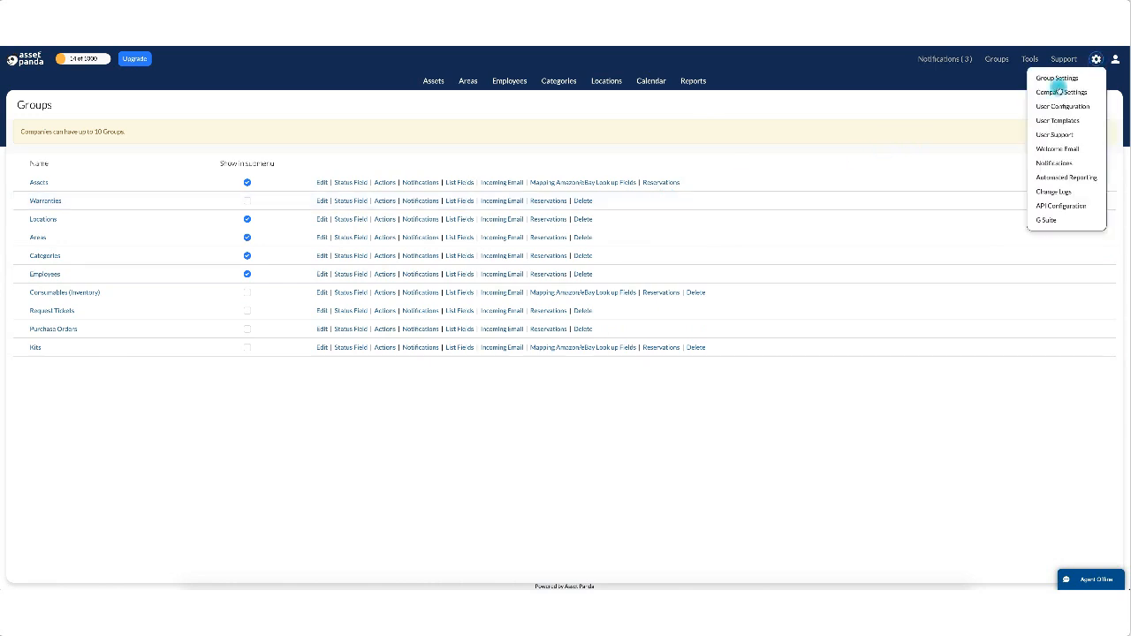
pyautogui.click(1050, 122)
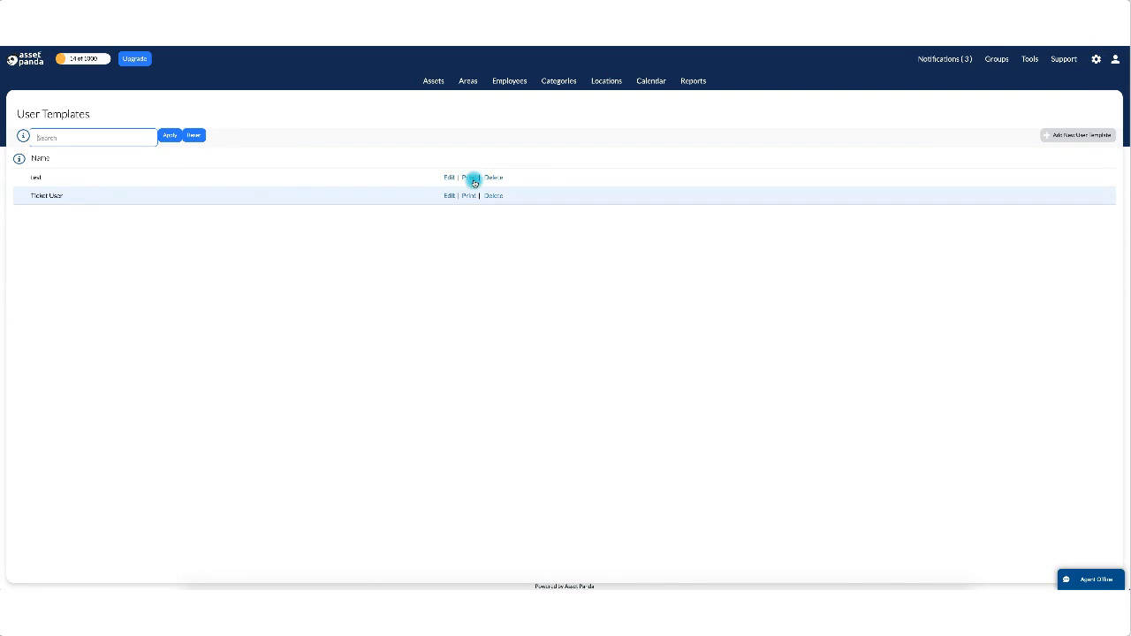
pyautogui.click(451, 195)
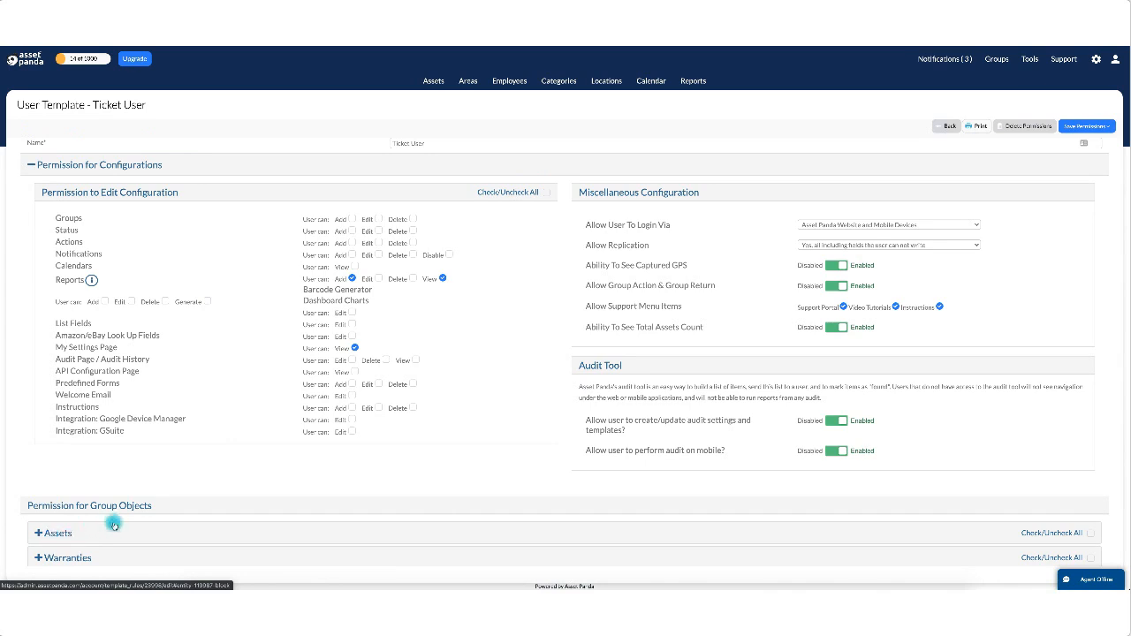
pyautogui.scroll(-3, 114, 525)
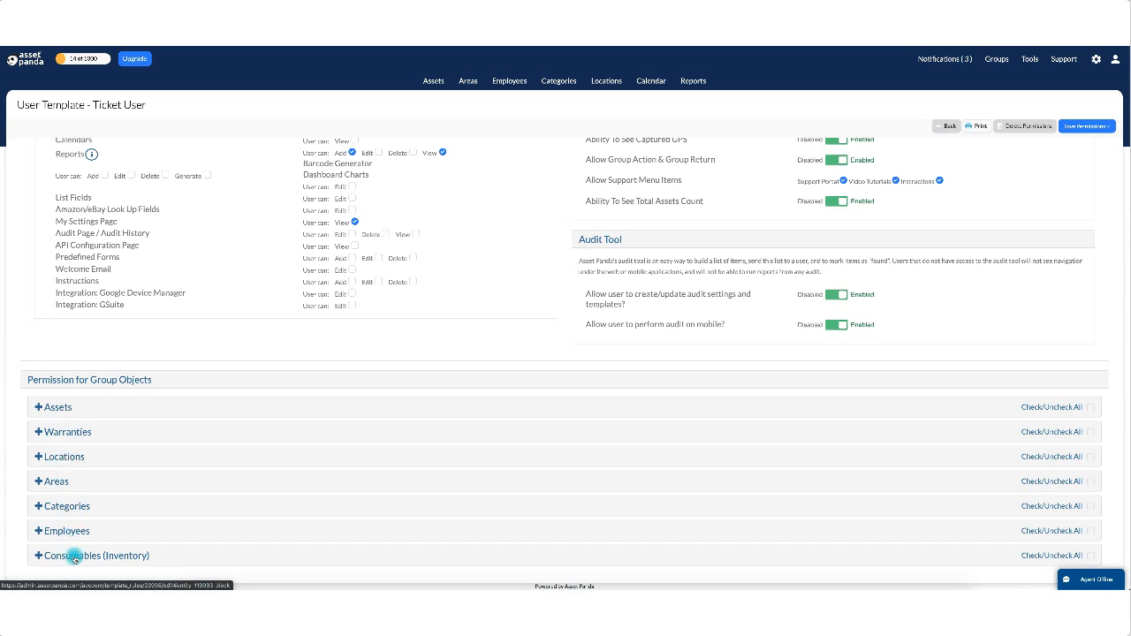
# Expand the Assets permissions and scroll to Limit Reservations, currently set to Limited.
pyautogui.click(50, 406)
pyautogui.scroll(-2, 752, 512)
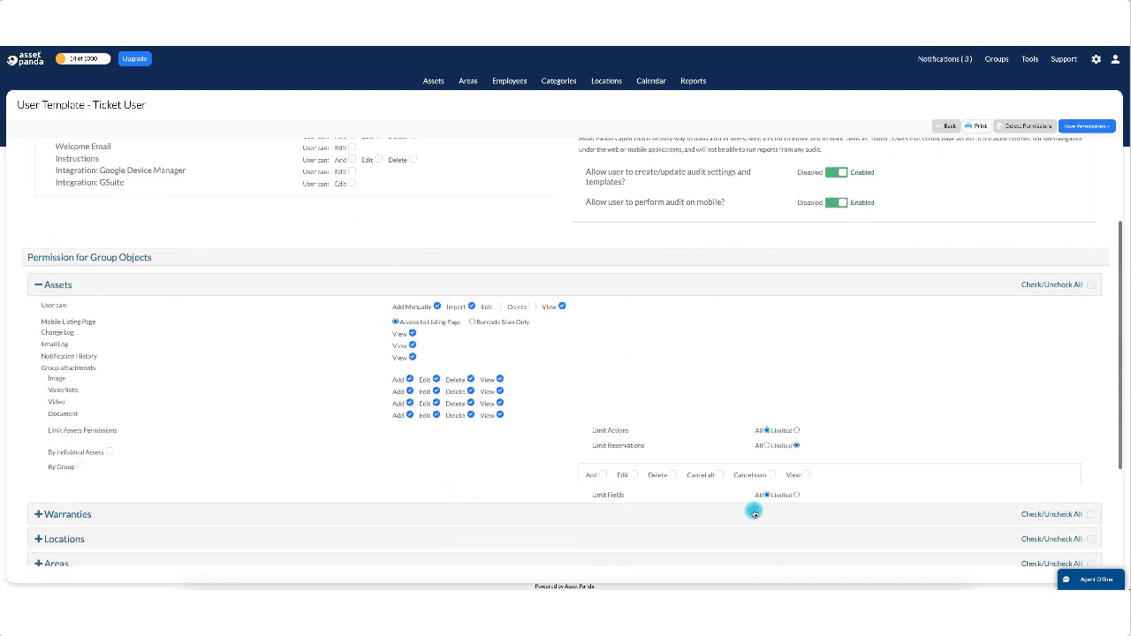
pyautogui.scroll(-2, 754, 513)
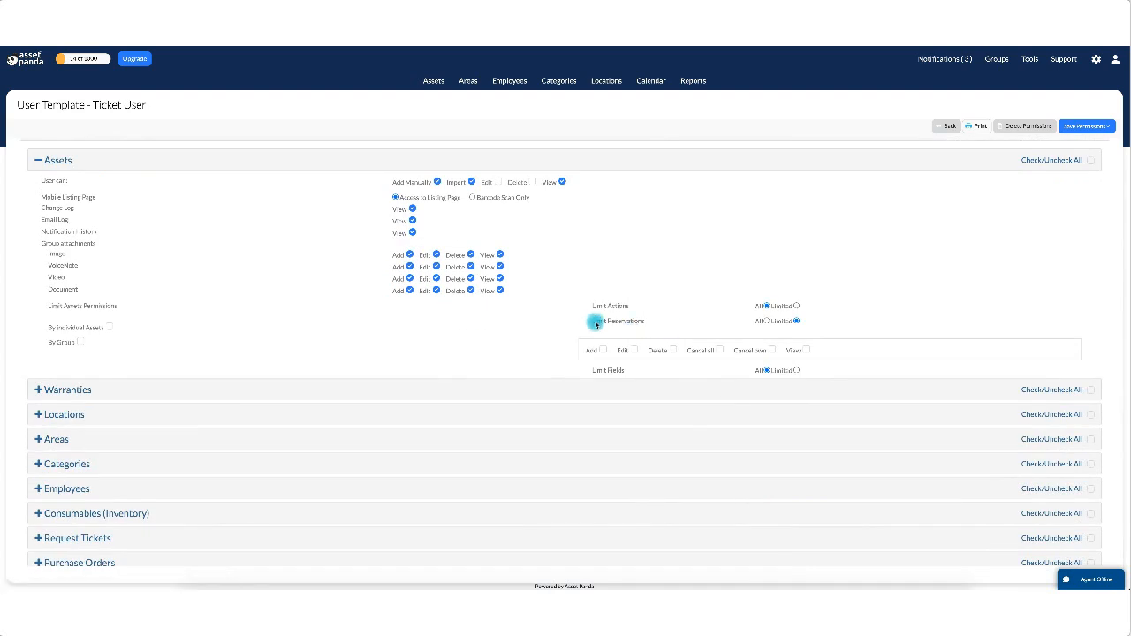
pyautogui.moveTo(595, 324); pyautogui.dragTo(645, 328)
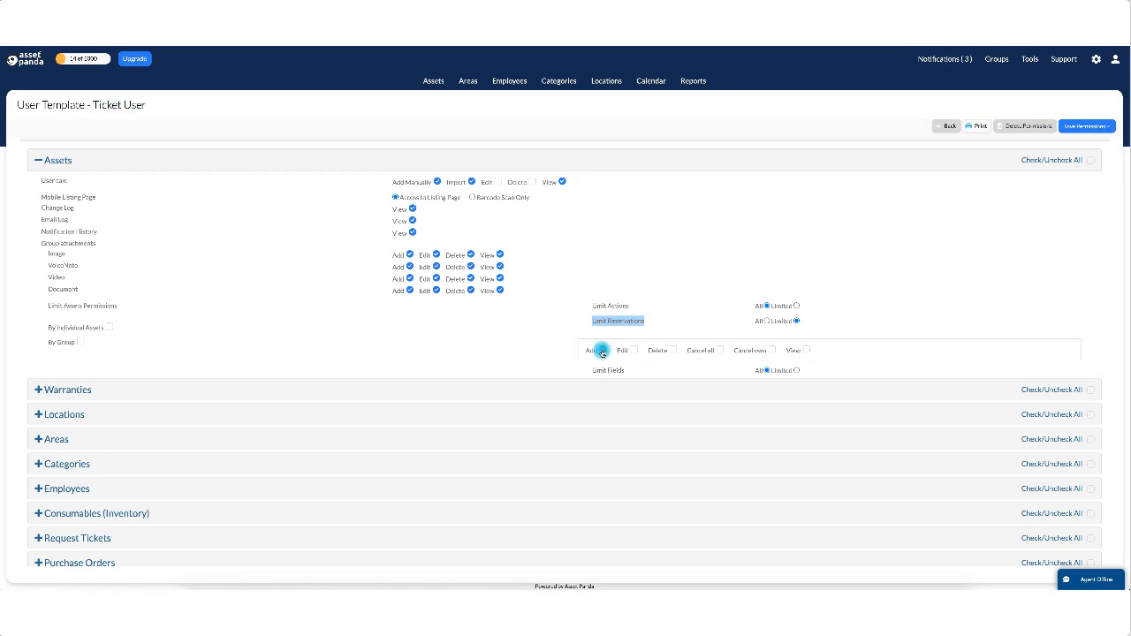
# Check Add, Cancel own, View and Edit under Limit Reservations.
pyautogui.click(600, 351)
pyautogui.click(772, 350)
pyautogui.click(806, 350)
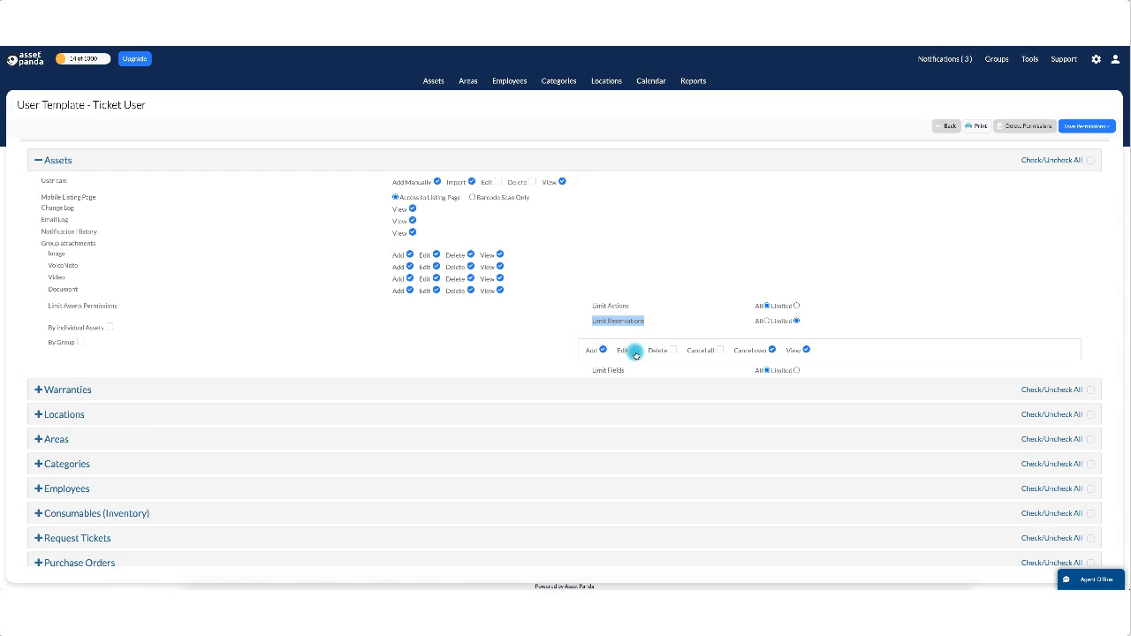
pyautogui.click(634, 352)
# Save and close the Ticket User template, then go to the Reports page.
pyautogui.click(1088, 128)
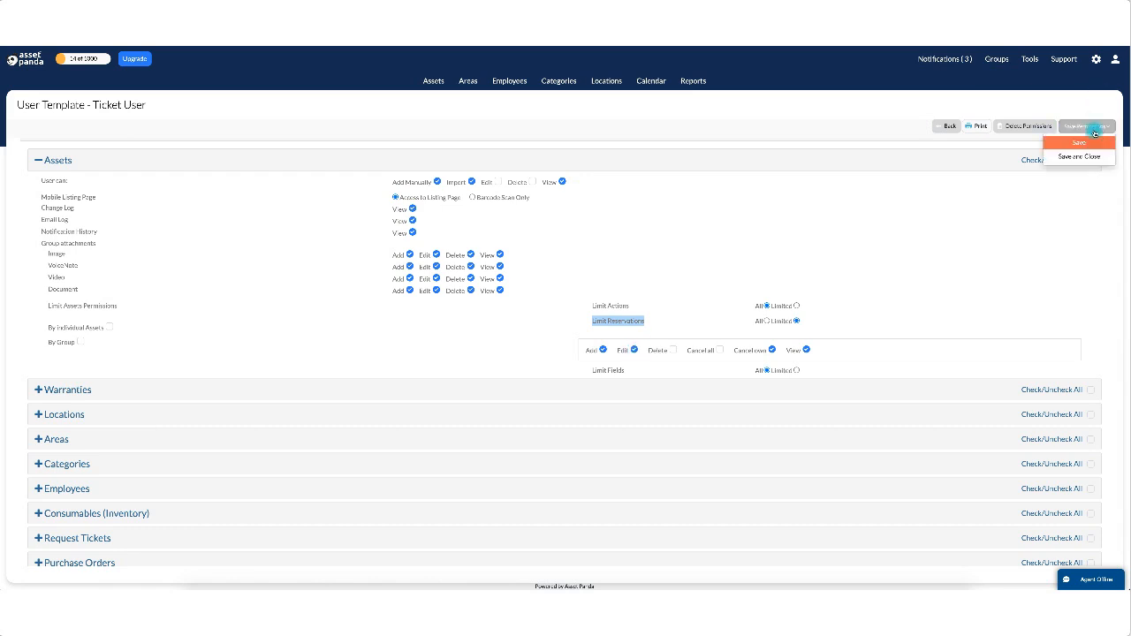
pyautogui.click(1093, 157)
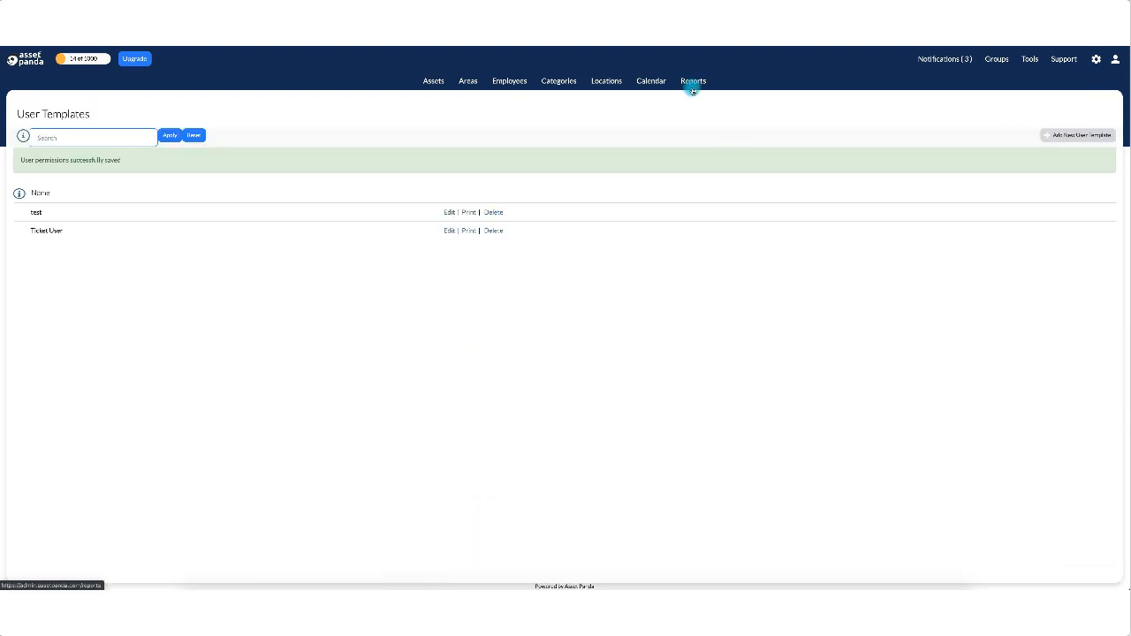
pyautogui.click(692, 85)
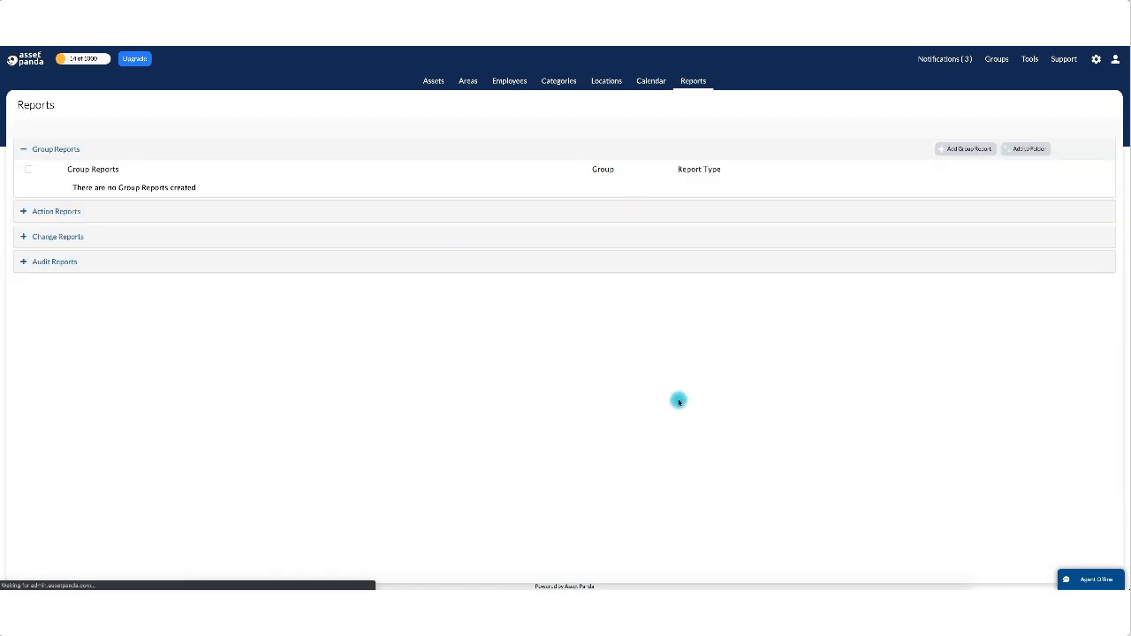
# Start a new action report named 'Reservations Made Last Week'.
pyautogui.click(42, 213)
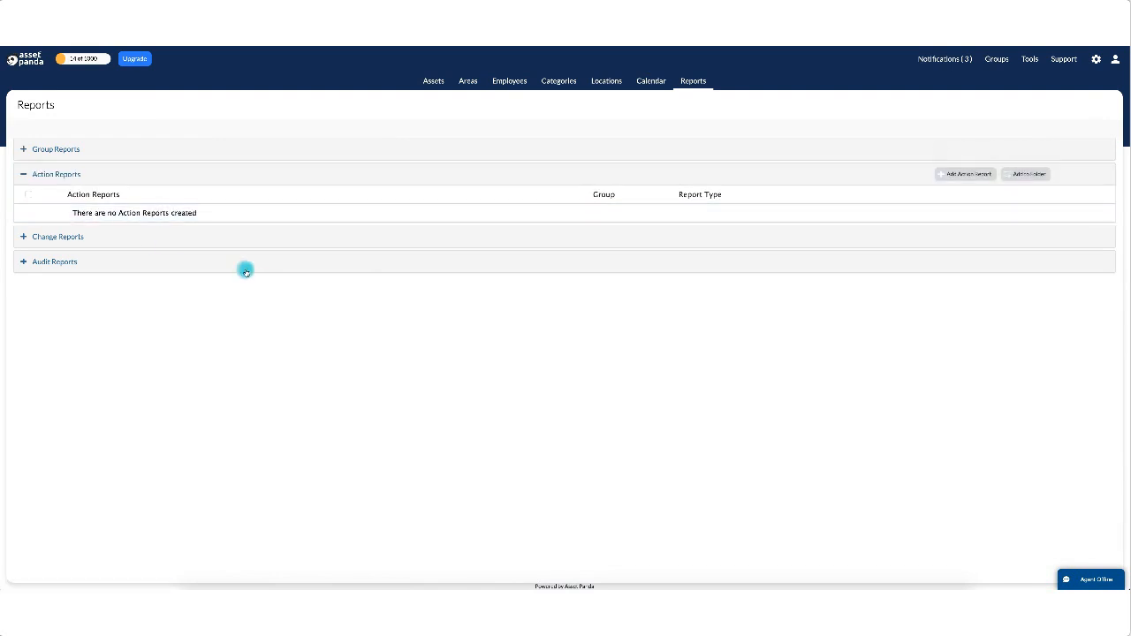
pyautogui.click(972, 174)
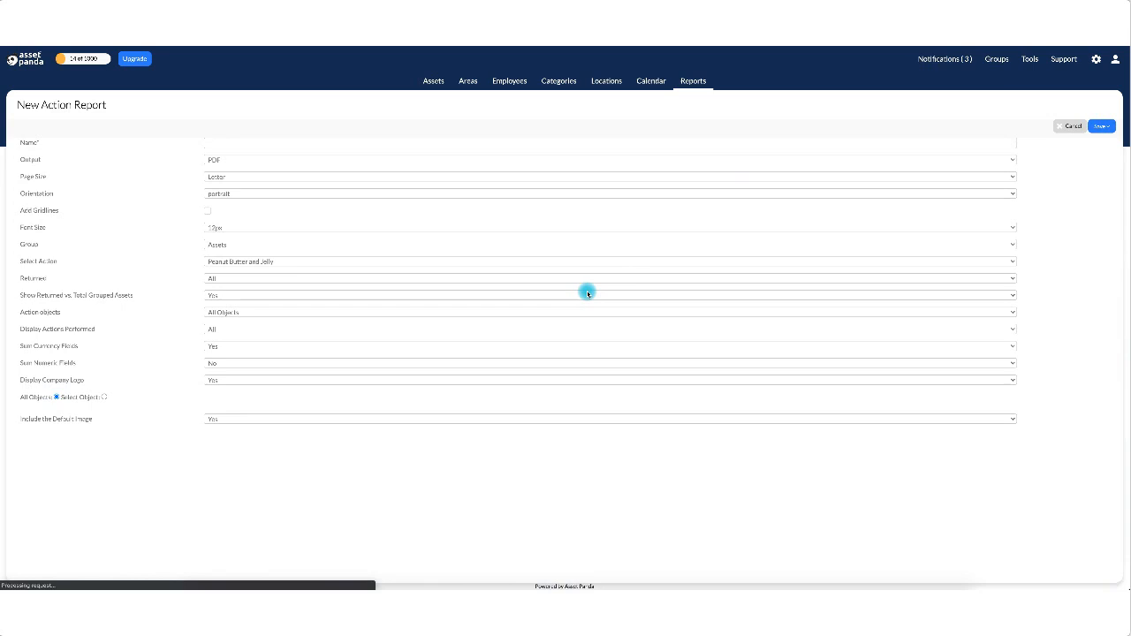
pyautogui.click(220, 141)
pyautogui.write('Reservatinos')
pyautogui.press('BackSpace')
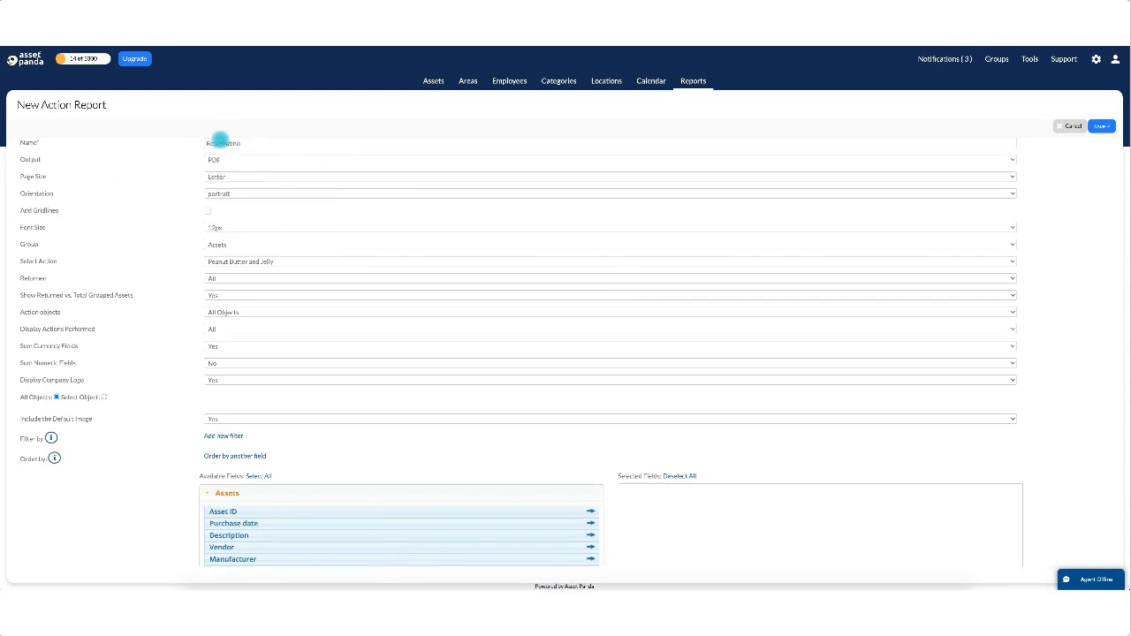
pyautogui.press('BackSpace')
pyautogui.write('ons Made Last Week')
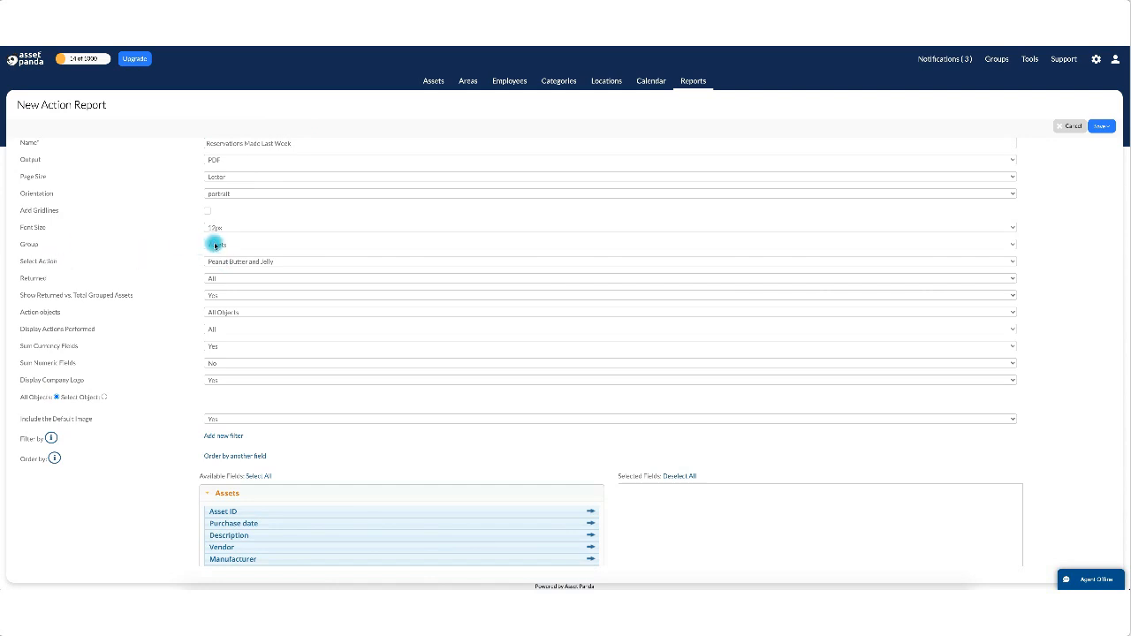
# Report on System Reservation Action with type 'Reservations created', displaying All actions performed.
pyautogui.click(239, 261)
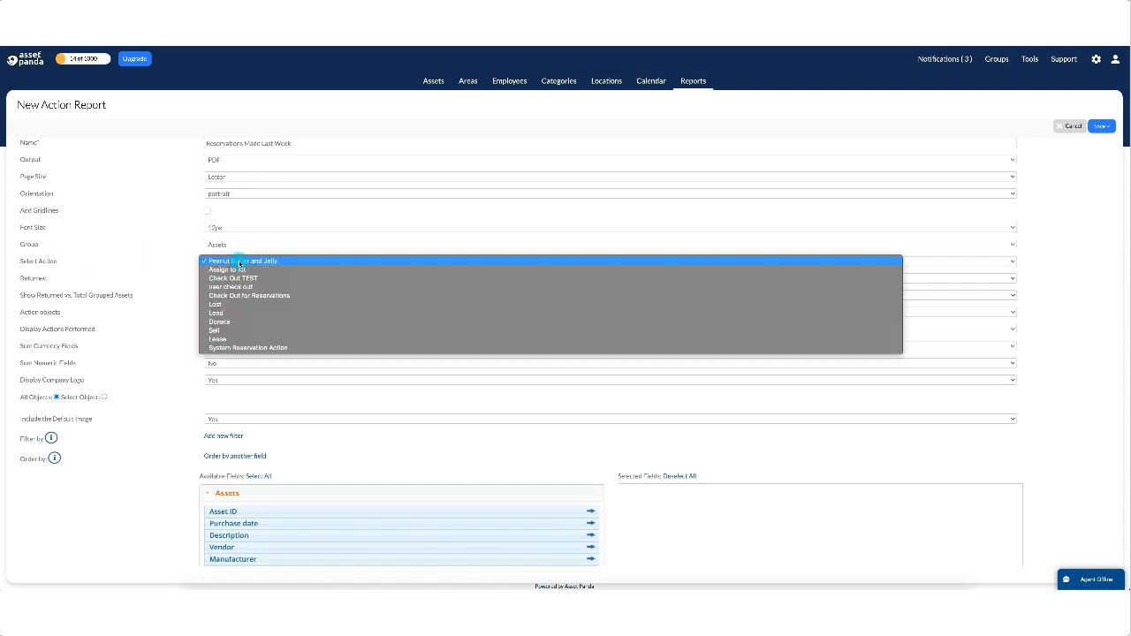
pyautogui.click(246, 348)
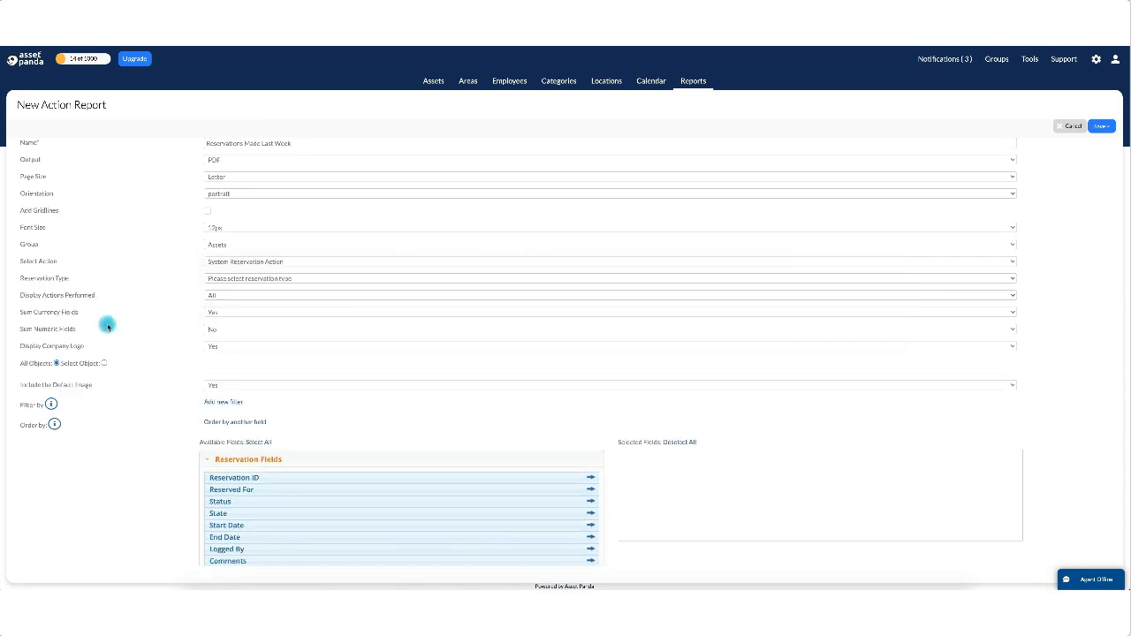
pyautogui.moveTo(21, 279); pyautogui.dragTo(76, 281)
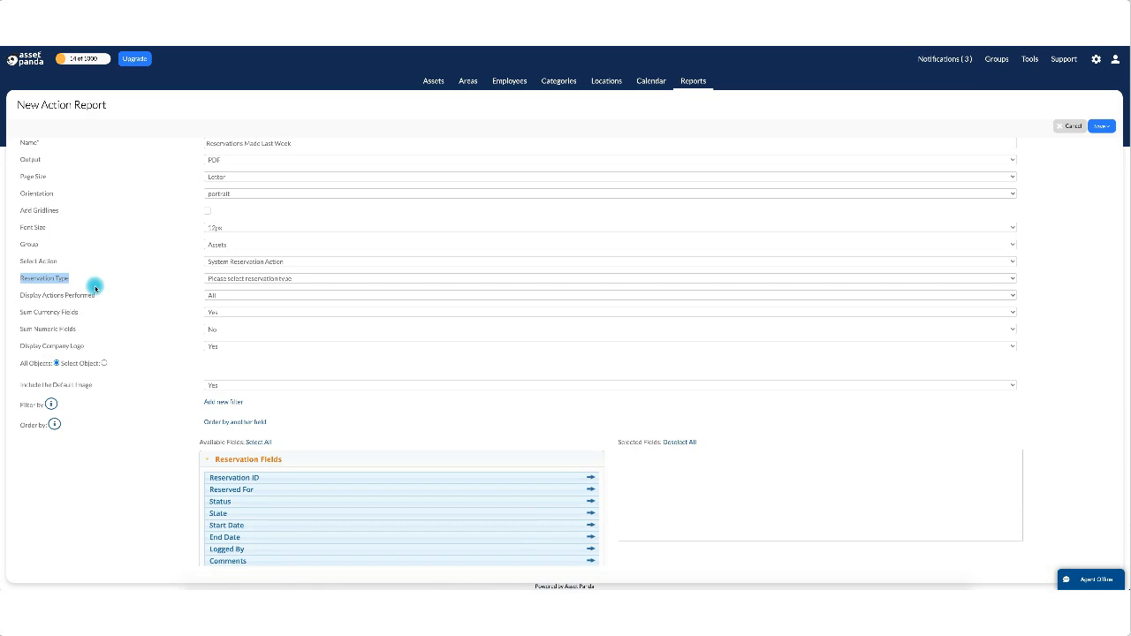
pyautogui.click(251, 279)
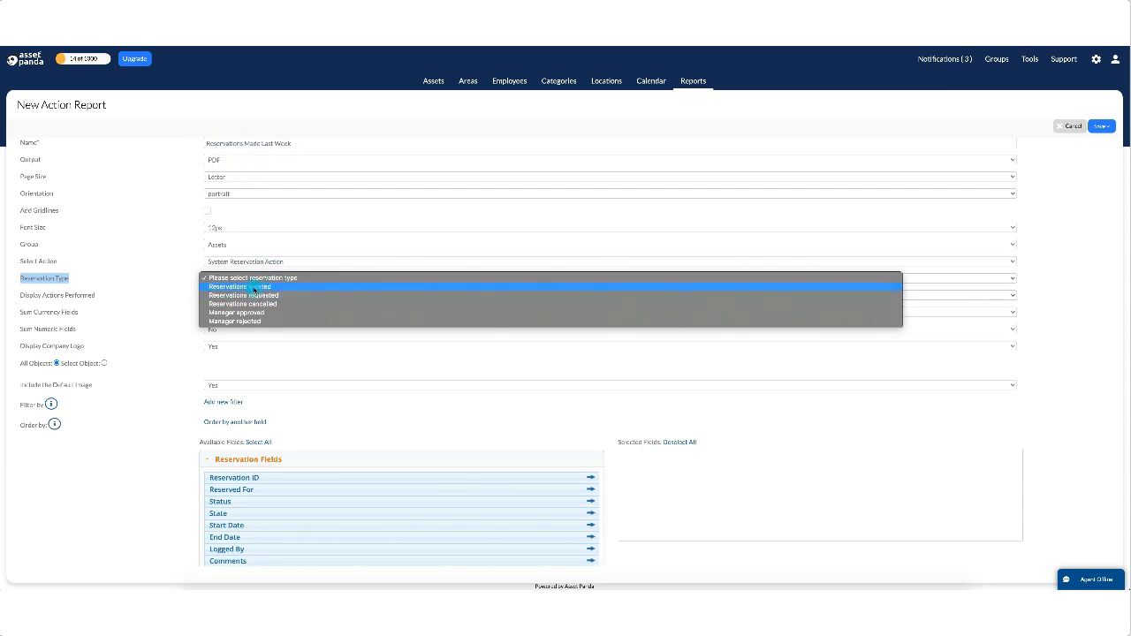
pyautogui.click(252, 287)
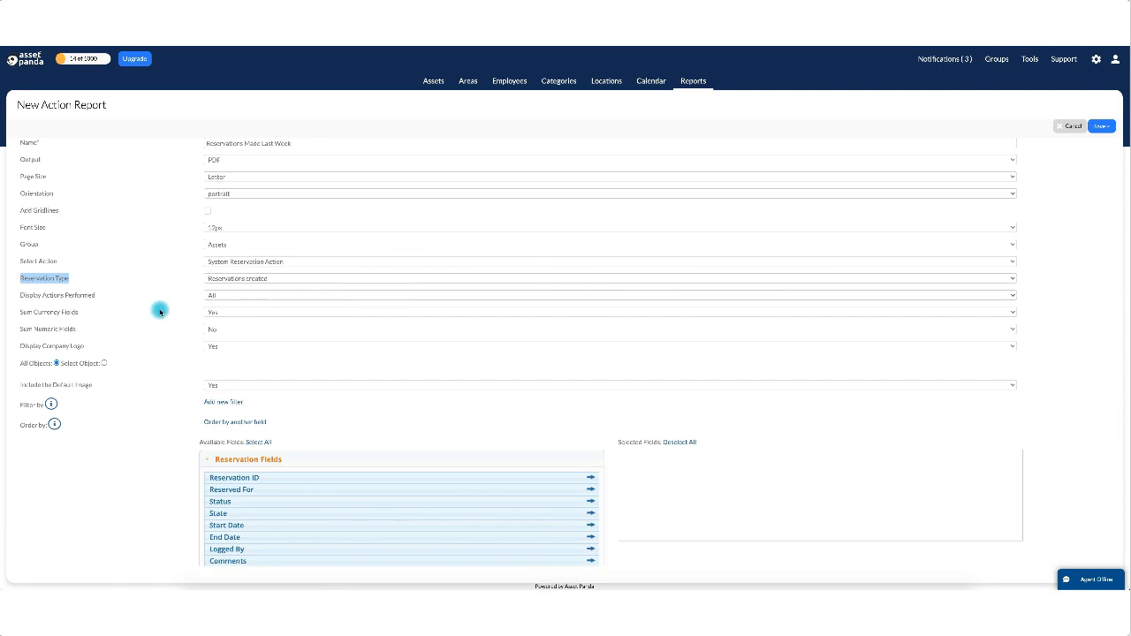
pyautogui.click(229, 297)
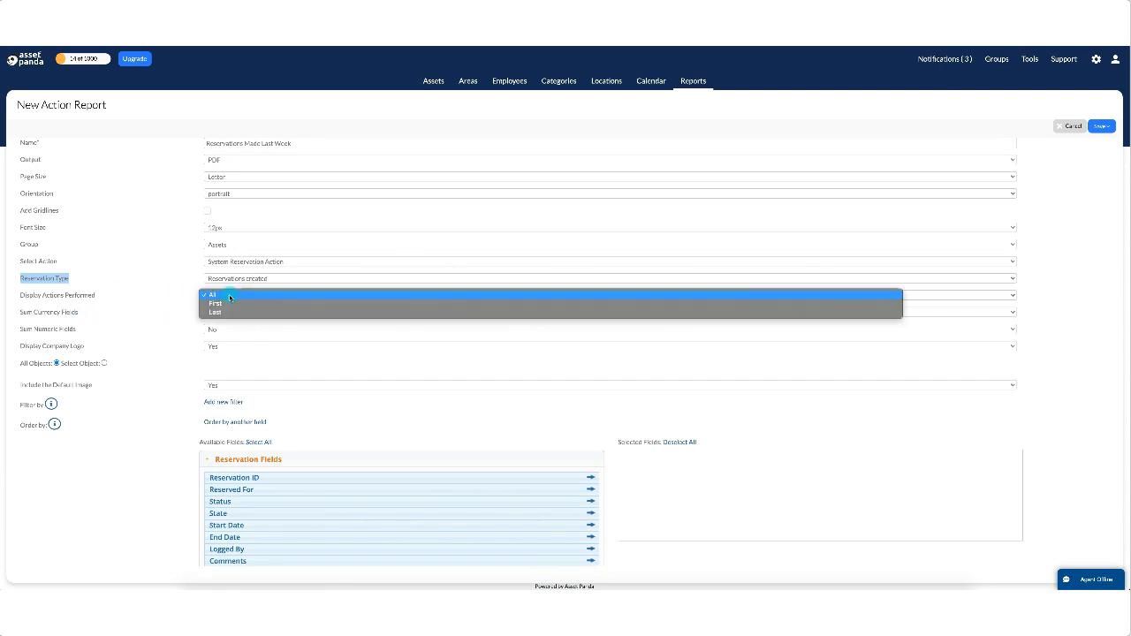
pyautogui.click(228, 296)
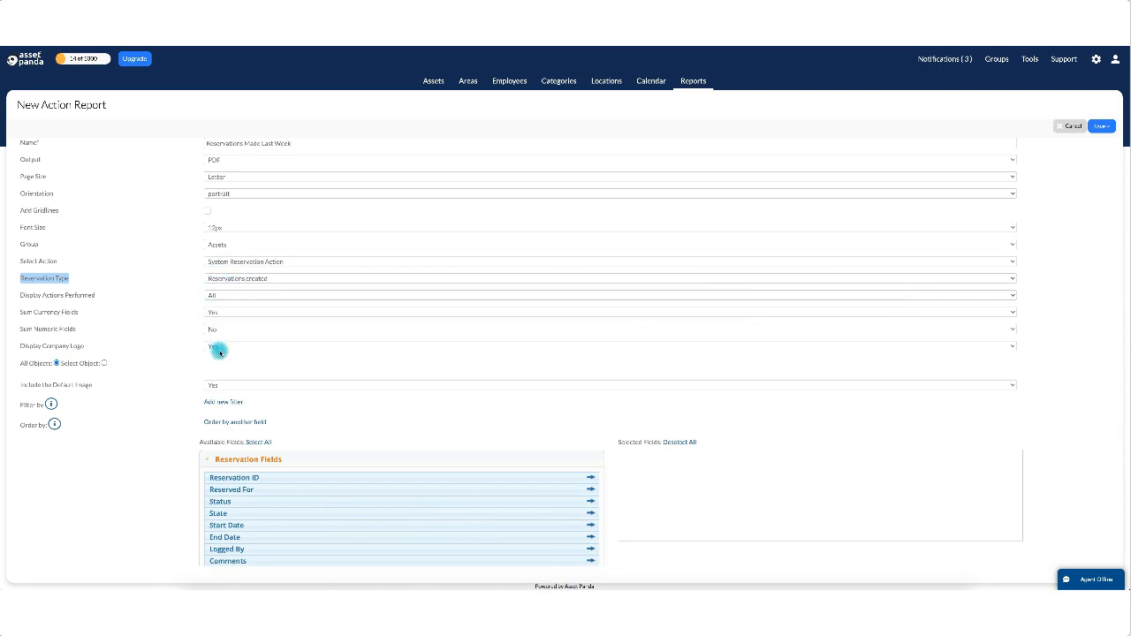
pyautogui.scroll(-1, 255, 410)
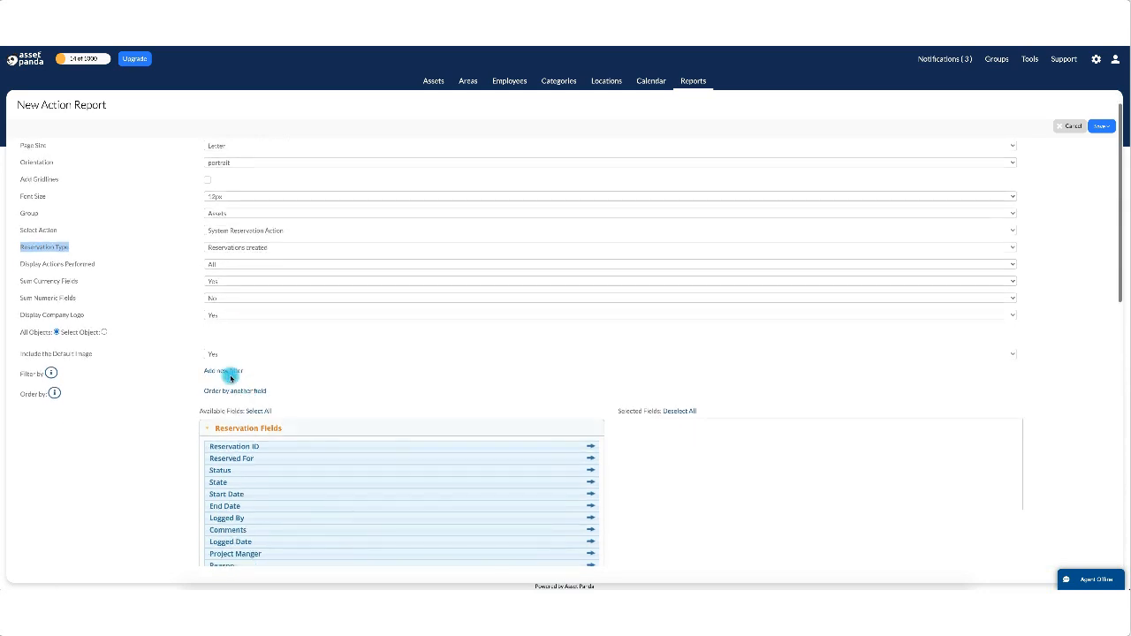
# Add a Logged Date filter using the 'is between' comparison.
pyautogui.click(232, 372)
pyautogui.click(251, 371)
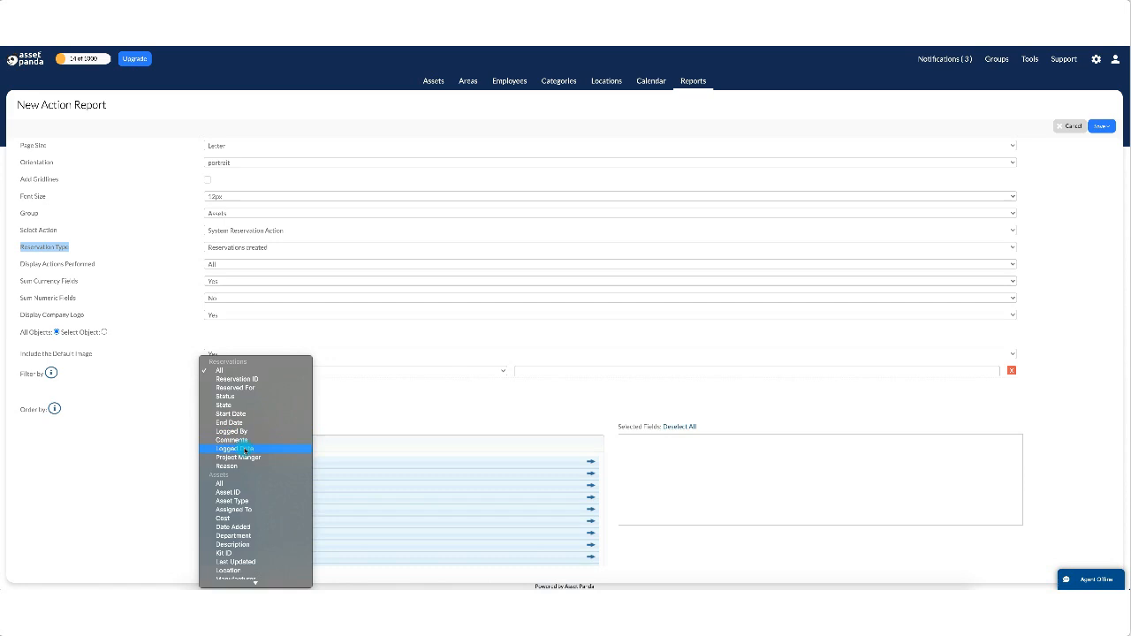
pyautogui.click(244, 449)
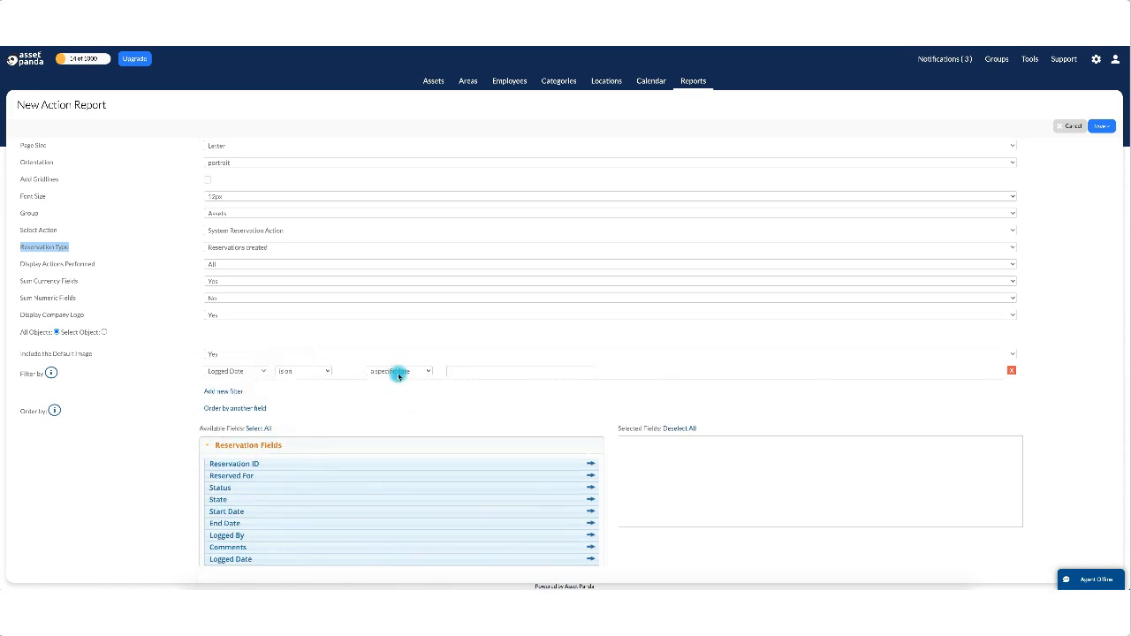
pyautogui.click(315, 372)
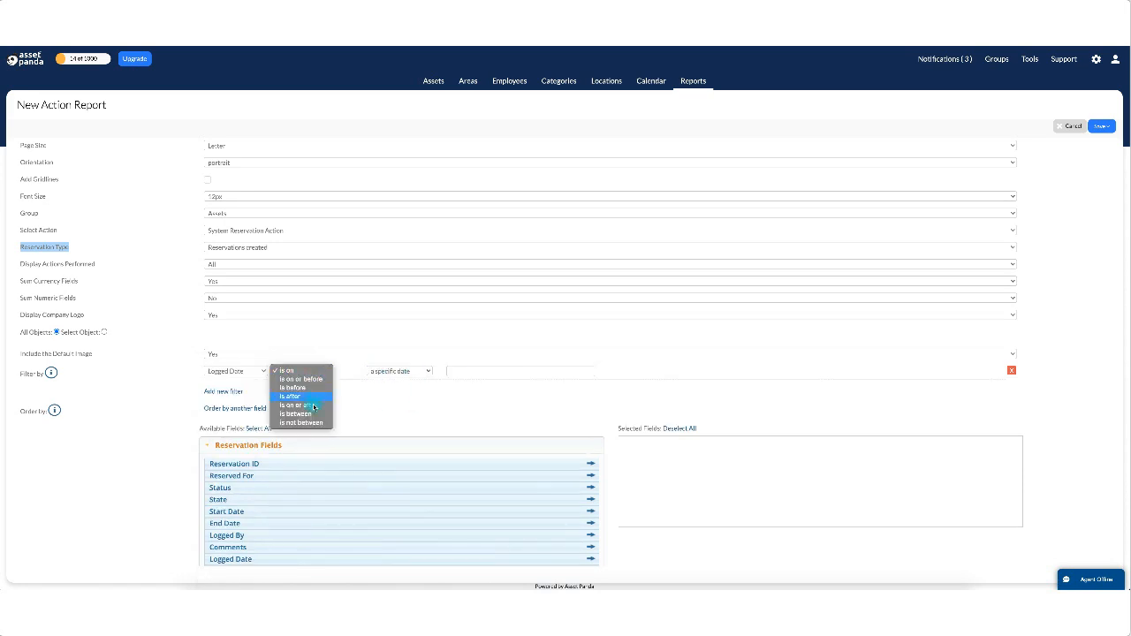
pyautogui.click(369, 368)
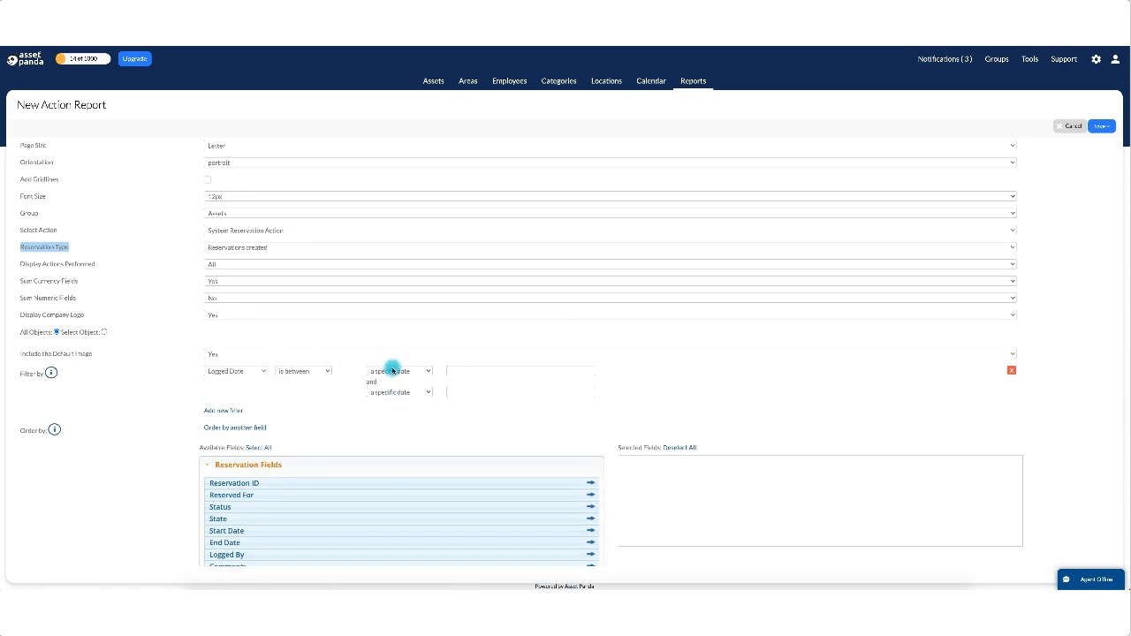
pyautogui.click(318, 371)
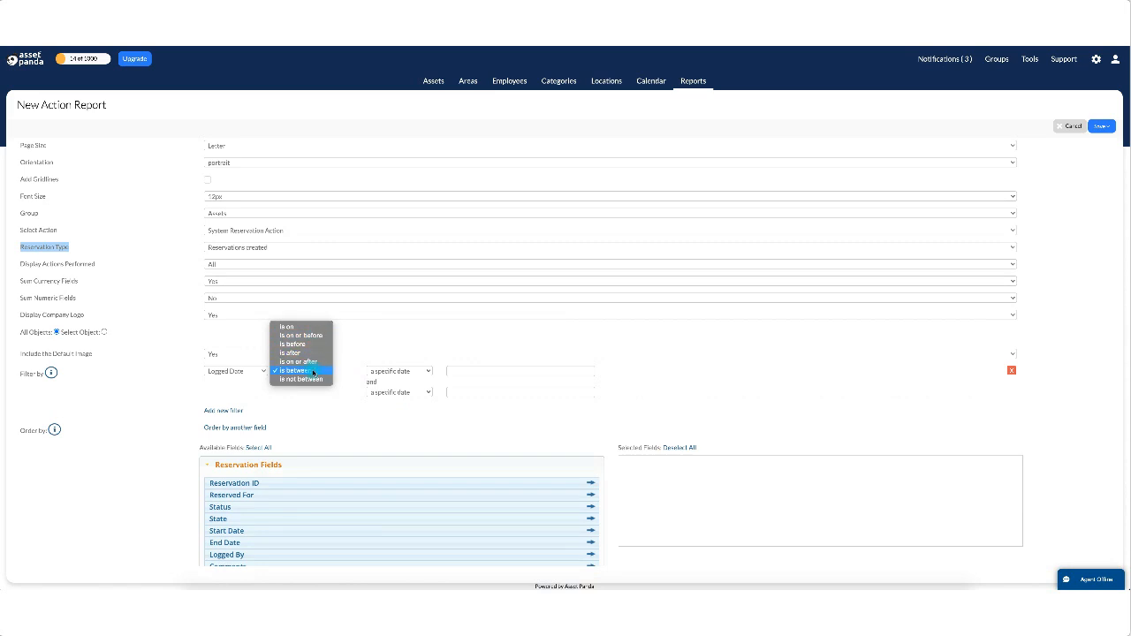
pyautogui.click(338, 371)
# Set the range from the run date to the run date minus 7 days.
pyautogui.click(429, 370)
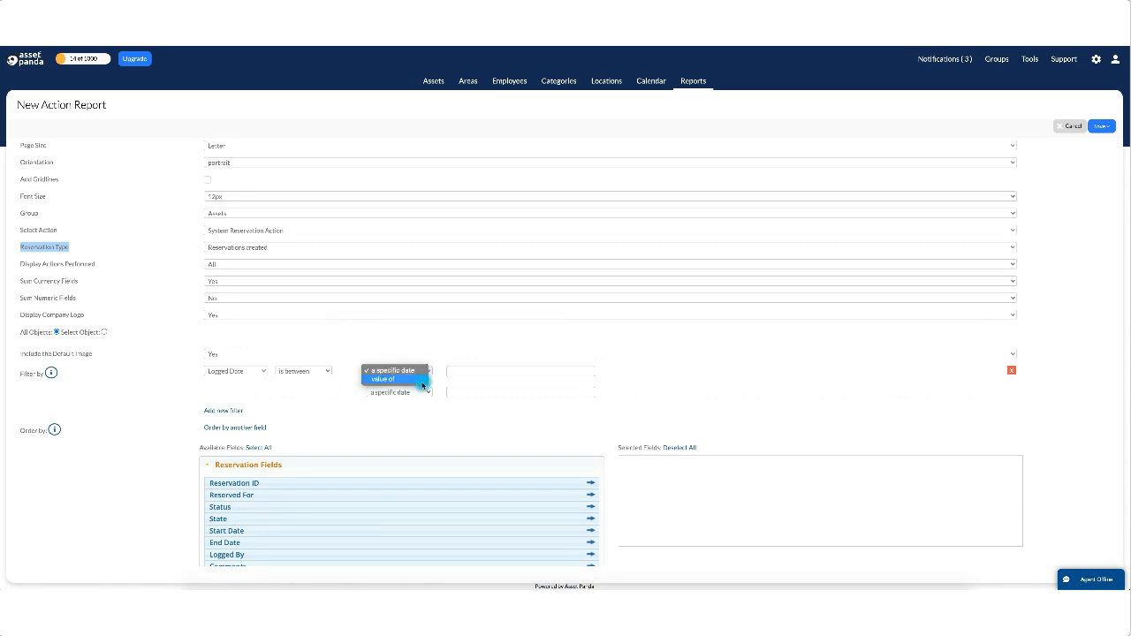
pyautogui.click(422, 381)
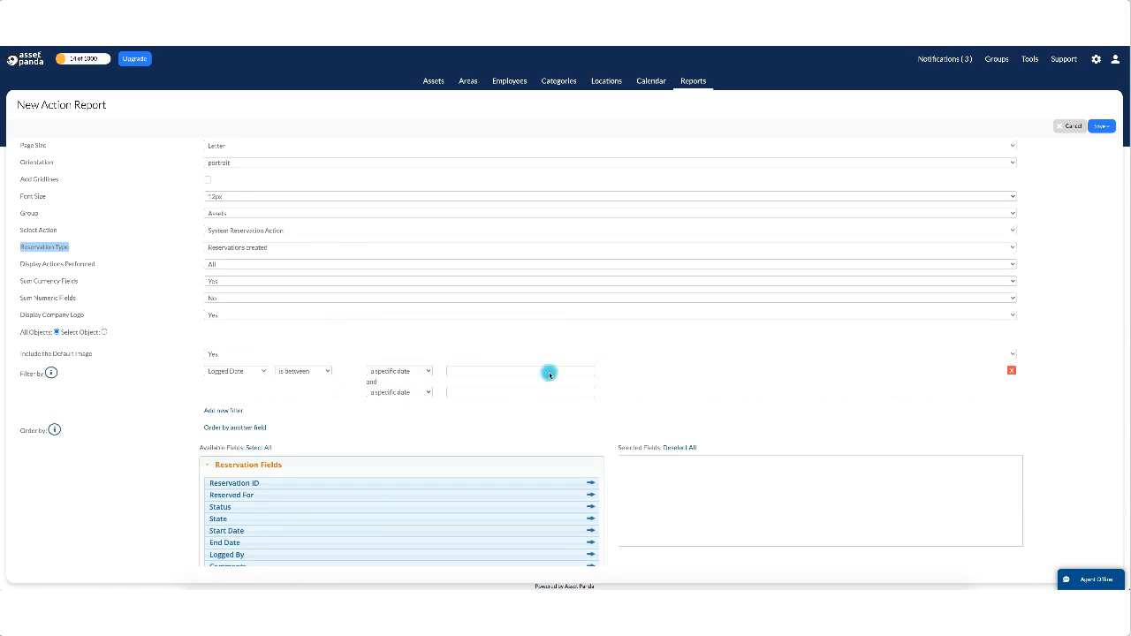
pyautogui.click(417, 392)
pyautogui.click(477, 402)
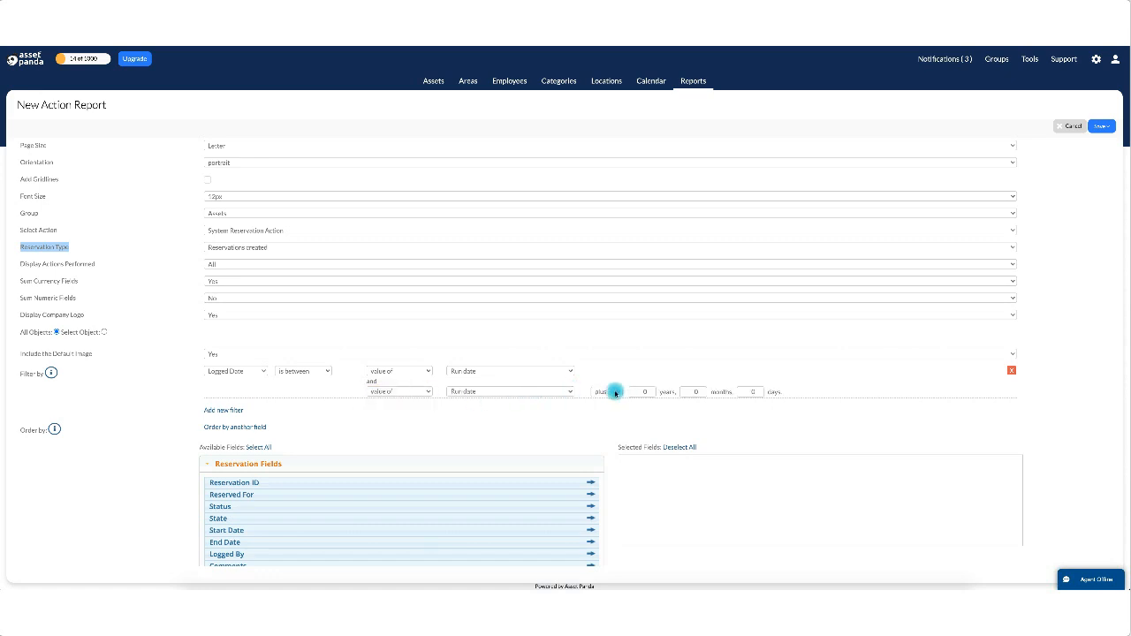
pyautogui.click(615, 392)
pyautogui.click(608, 404)
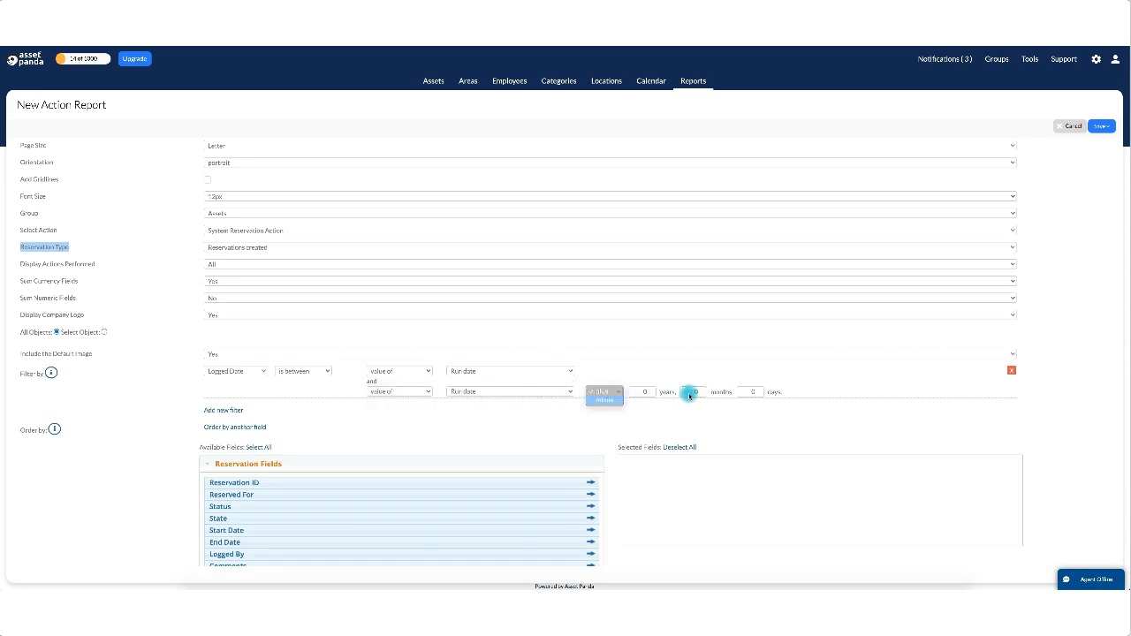
pyautogui.doubleClick(750, 390)
pyautogui.write('7')
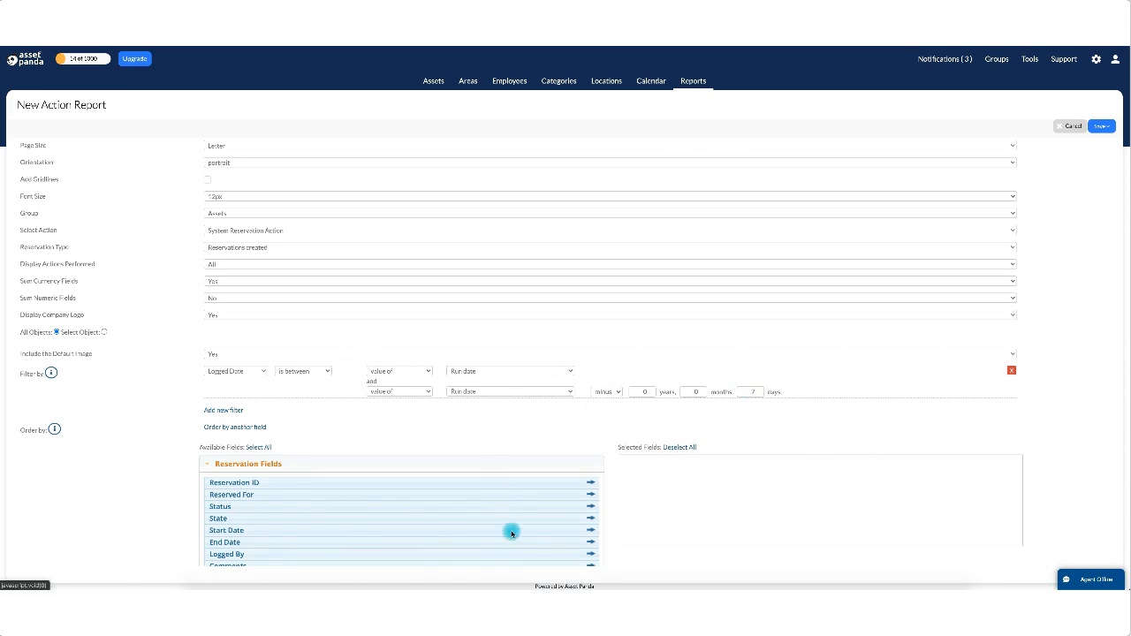
pyautogui.scroll(-2, 510, 530)
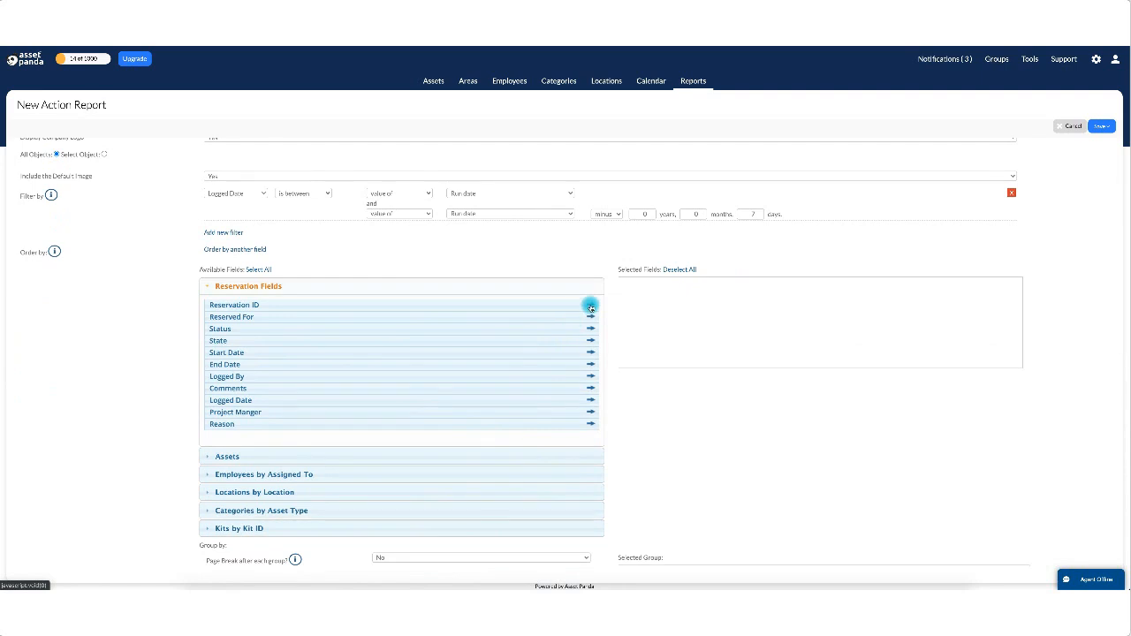
# Move all five Reservation Fields into Selected Fields, then Save and Run the report.
pyautogui.click(590, 309)
pyautogui.click(590, 308)
pyautogui.click(590, 309)
pyautogui.click(590, 308)
pyautogui.click(590, 308)
pyautogui.click(590, 308)
pyautogui.click(590, 308)
pyautogui.click(590, 308)
pyautogui.click(591, 308)
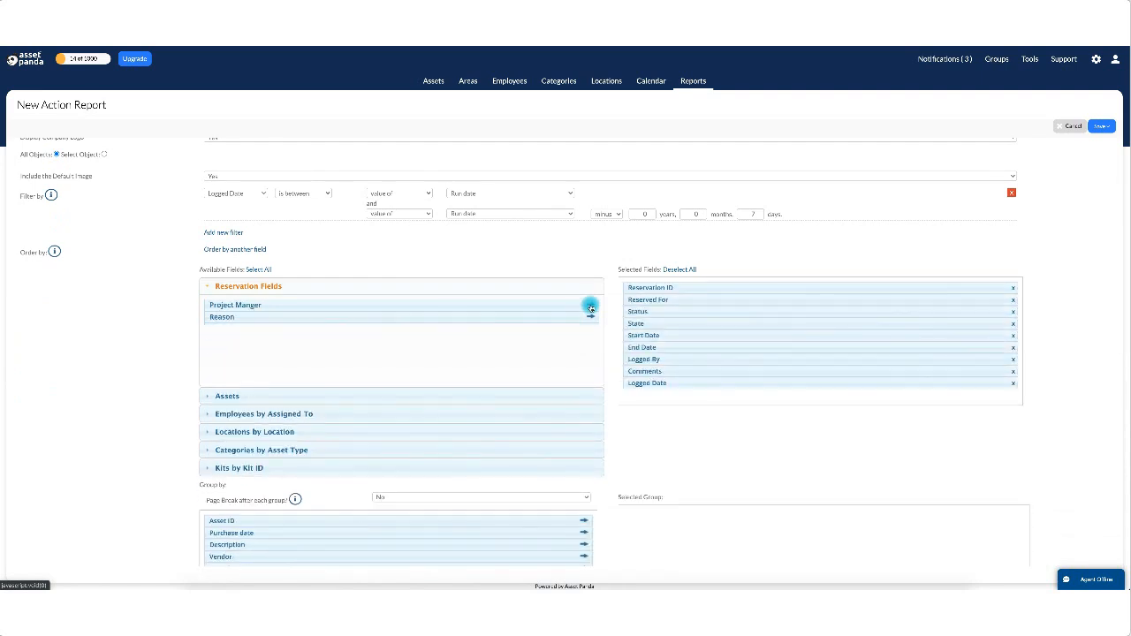
pyautogui.click(590, 308)
pyautogui.click(590, 308)
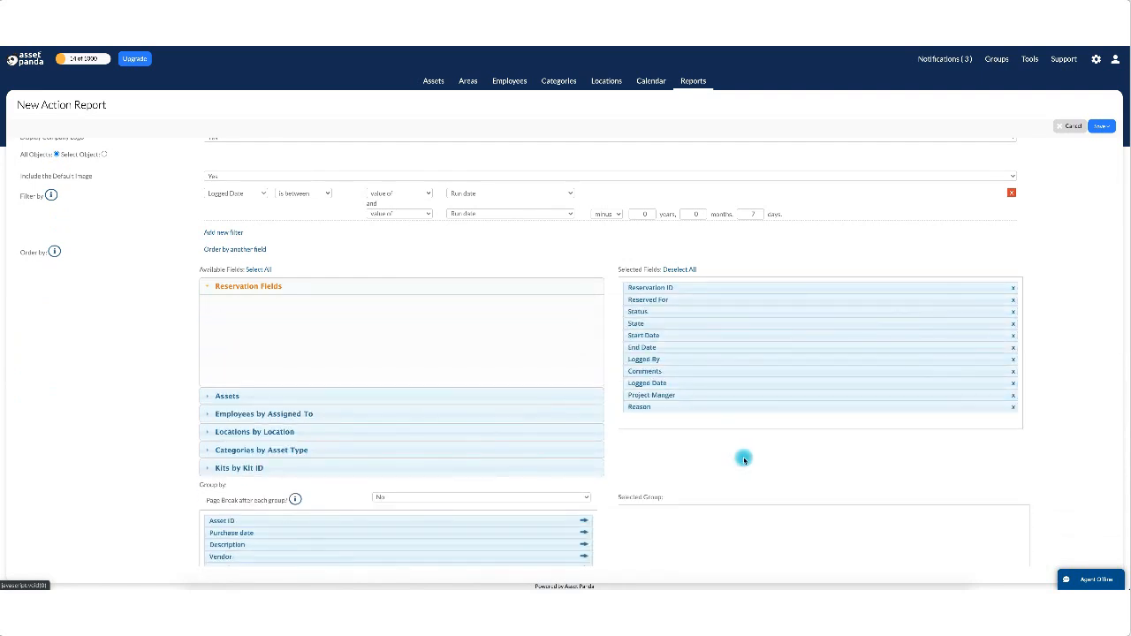
pyautogui.scroll(-2, 801, 480)
pyautogui.scroll(3, 801, 479)
pyautogui.click(1101, 125)
pyautogui.click(1092, 157)
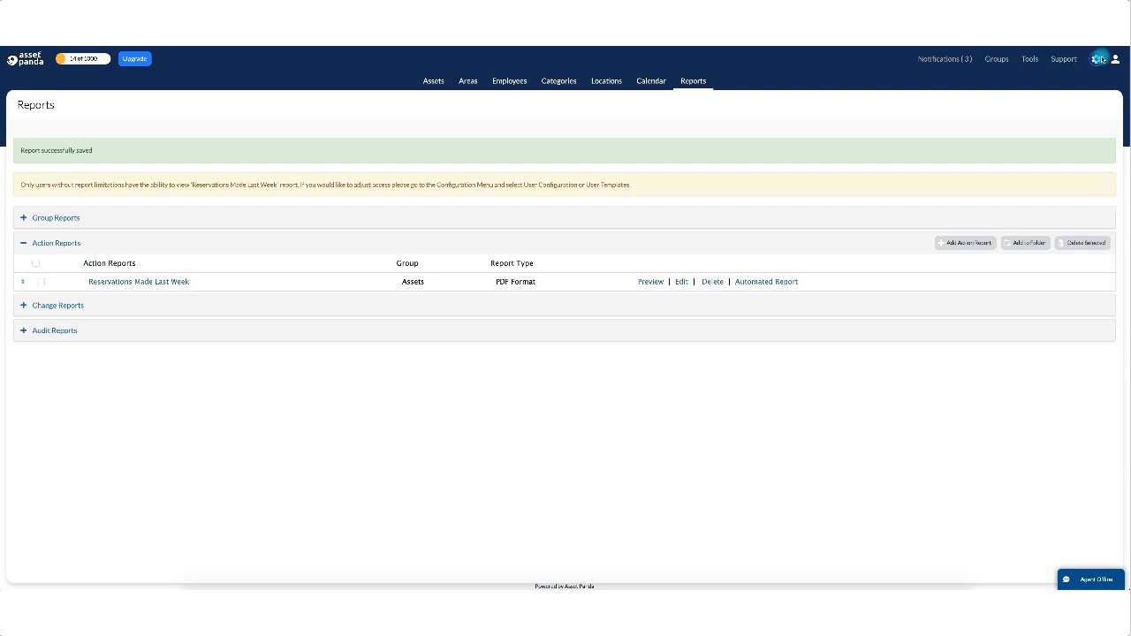
# Go to Notifications from the gear menu and start a New Notification.
pyautogui.click(1096, 60)
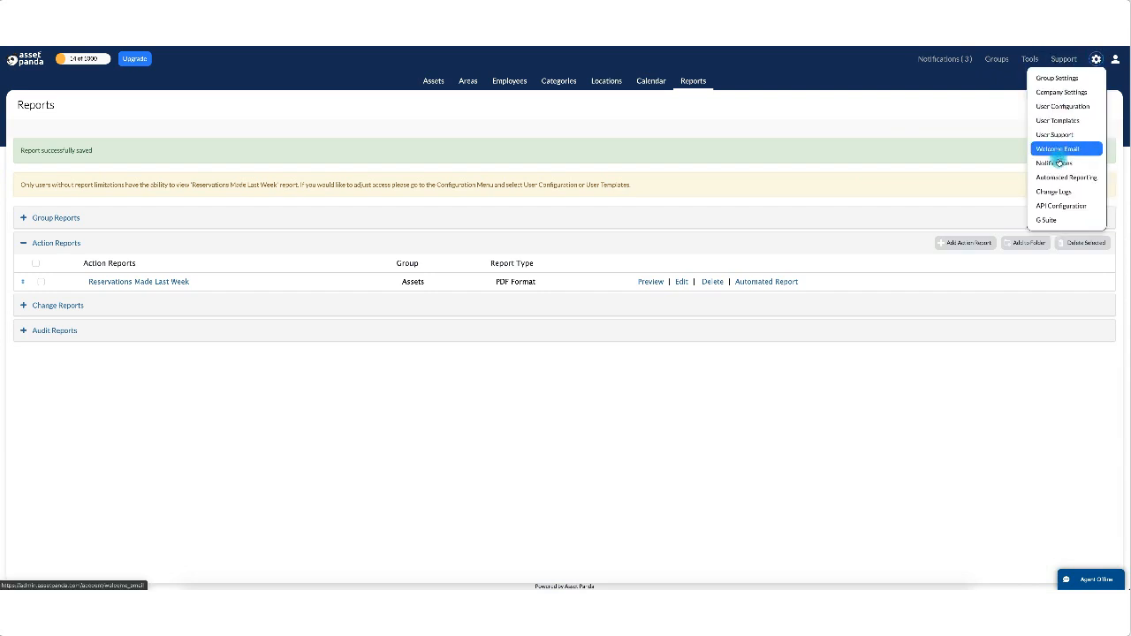
pyautogui.click(1056, 163)
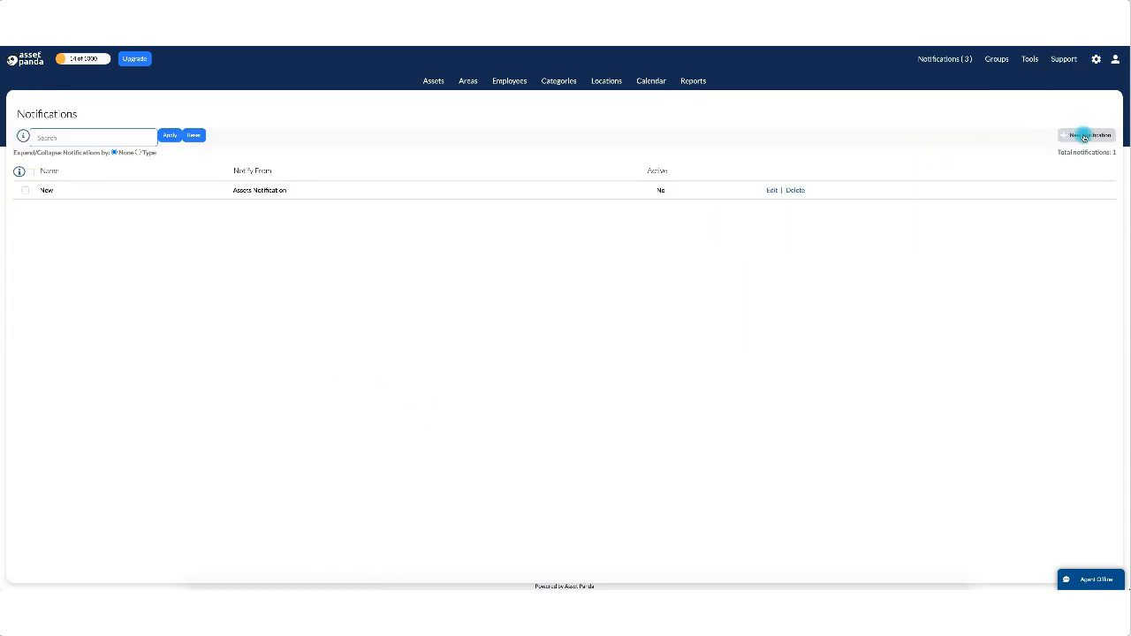
pyautogui.click(1085, 134)
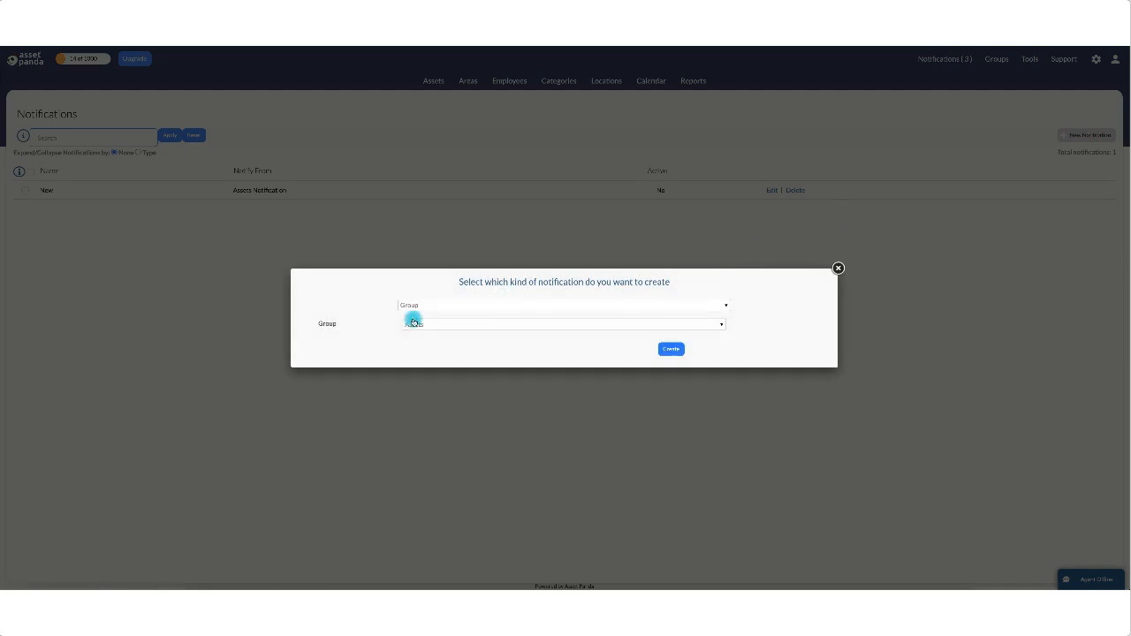
# Choose the Reservation notification kind for the Assets group and create it.
pyautogui.click(416, 307)
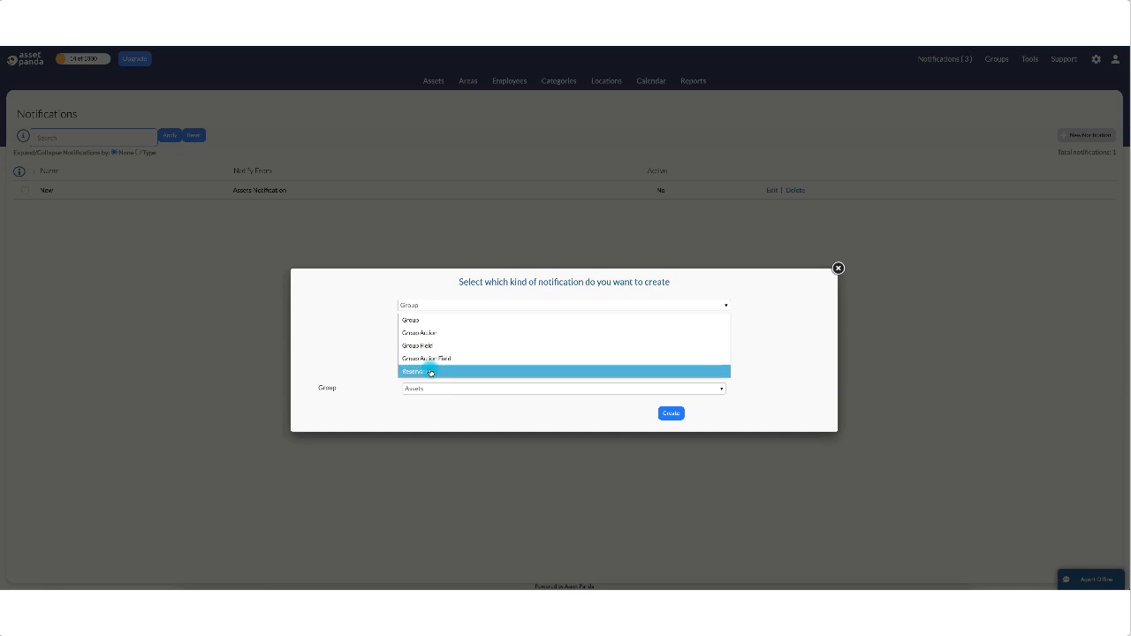
pyautogui.click(429, 370)
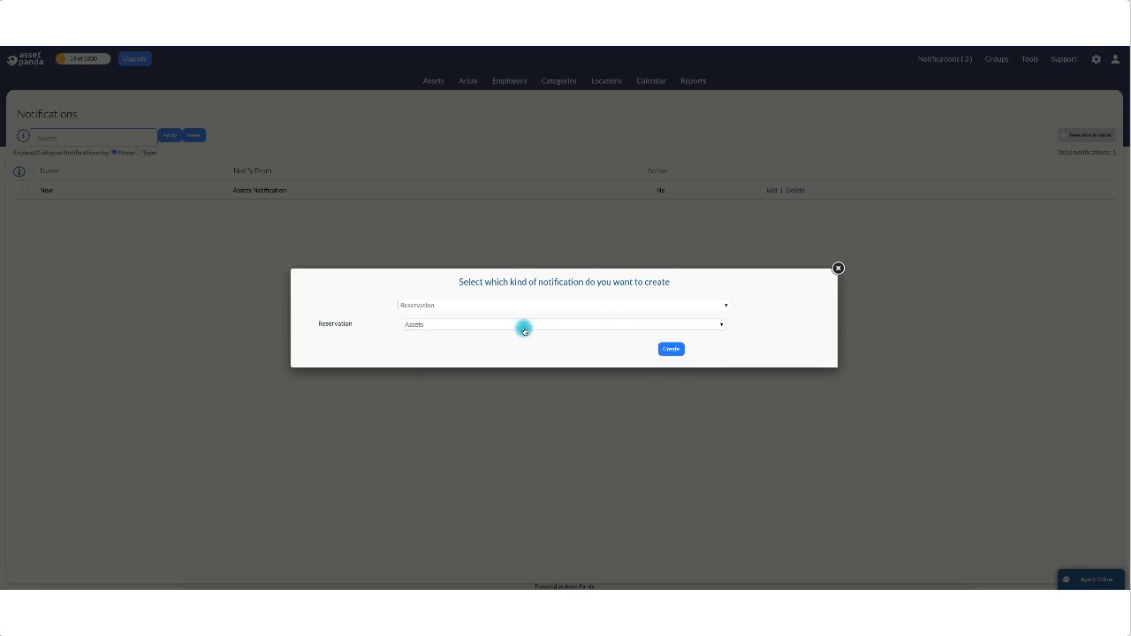
pyautogui.click(426, 324)
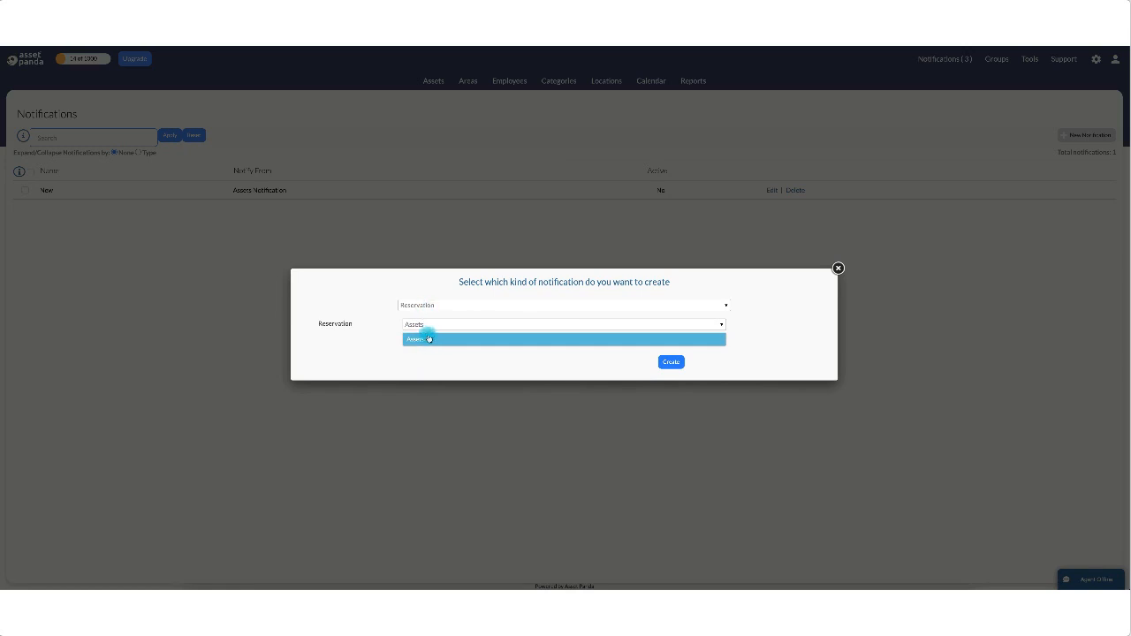
pyautogui.click(426, 338)
pyautogui.click(671, 349)
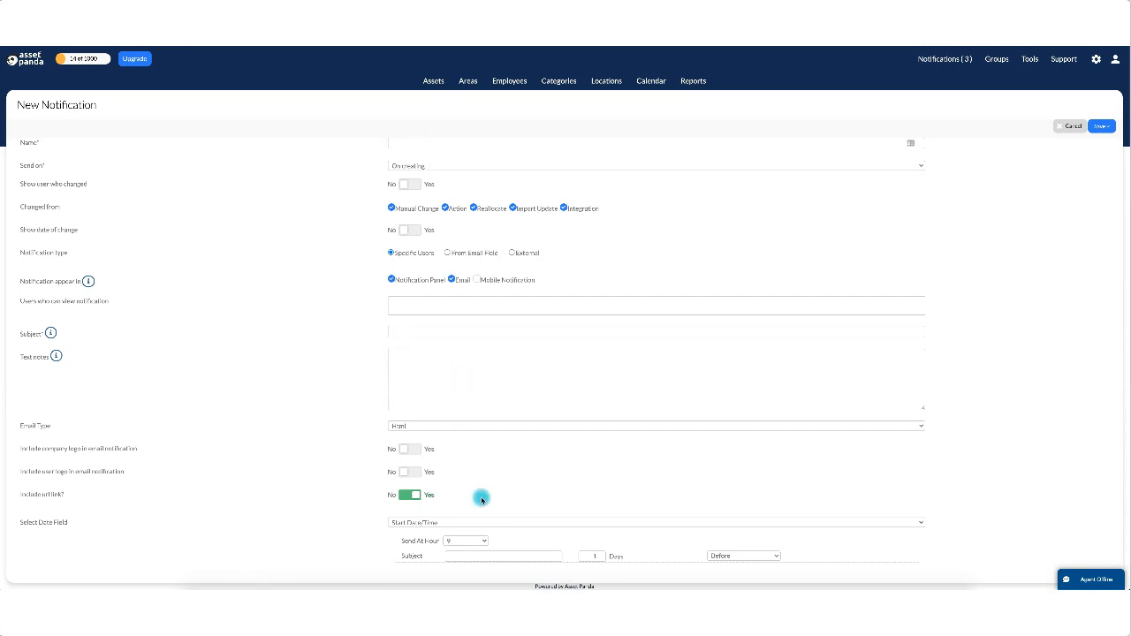
pyautogui.scroll(-3, 480, 498)
pyautogui.scroll(2, 479, 498)
pyautogui.scroll(1, 482, 500)
pyautogui.click(425, 166)
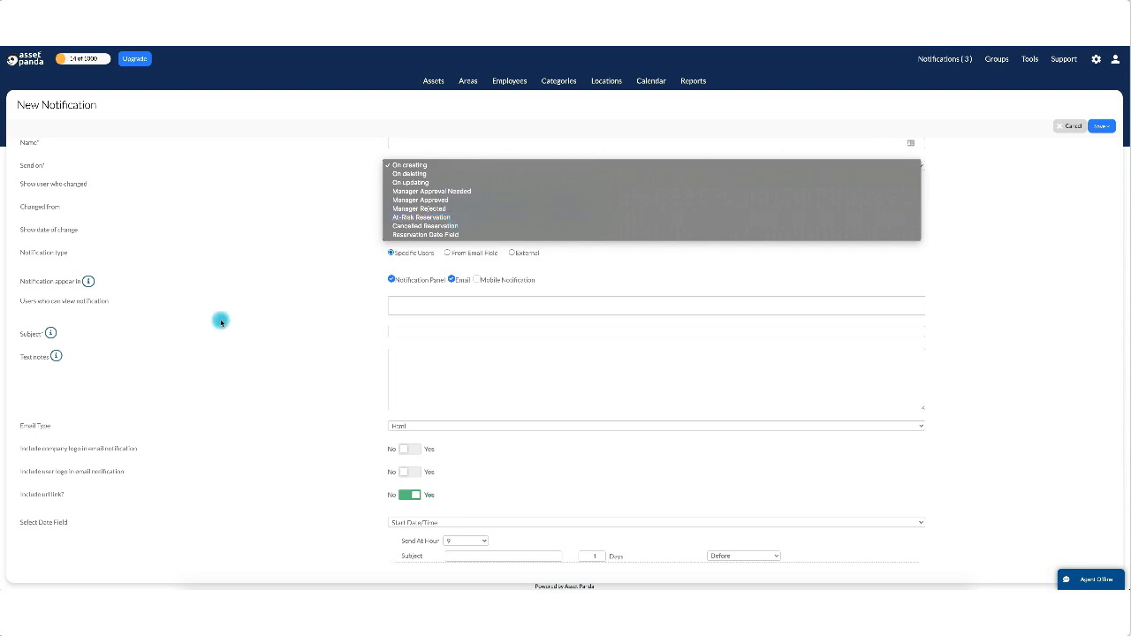
pyautogui.click(261, 332)
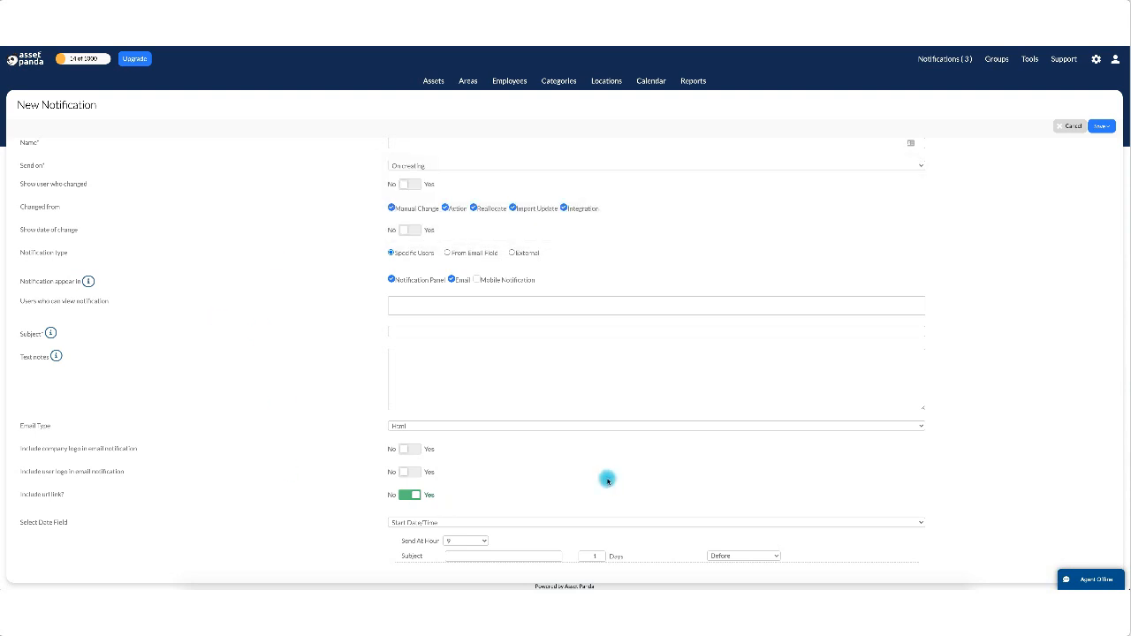